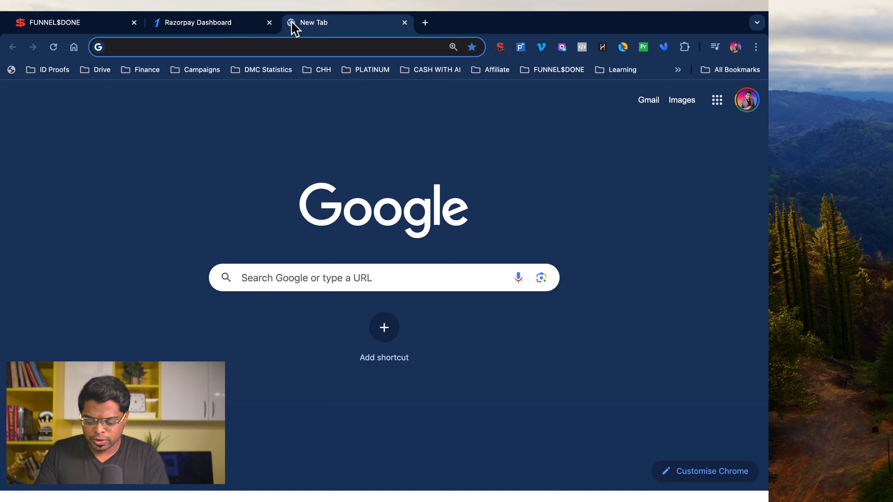
Search help.funnelsdone.com for 'razorpay' and open the Razorpay integration article
text(help.)
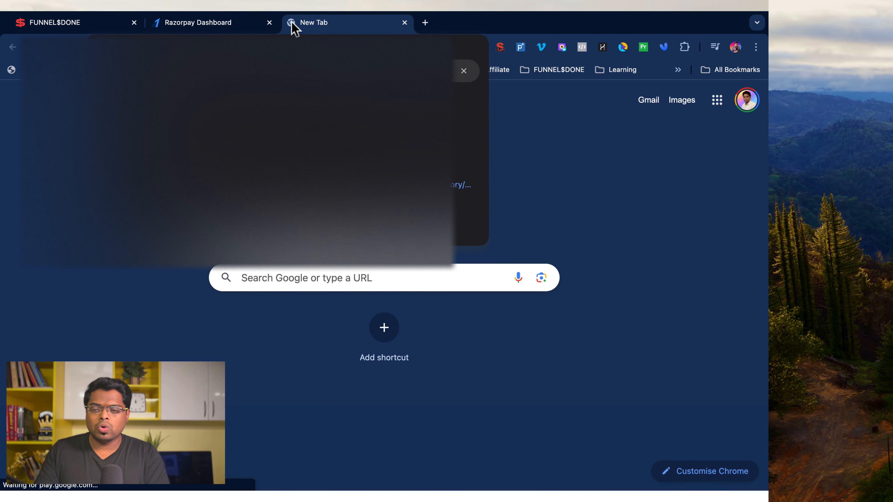
text(fu)
key(Return)
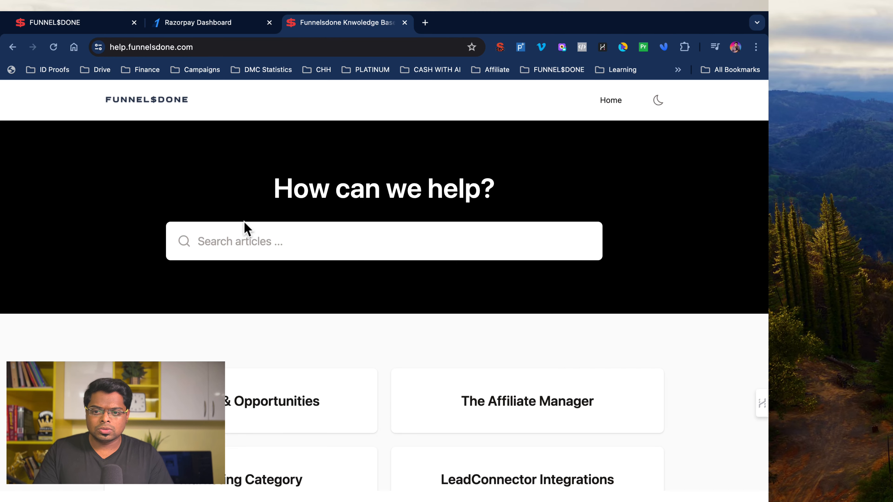
click(244, 235)
text(razo)
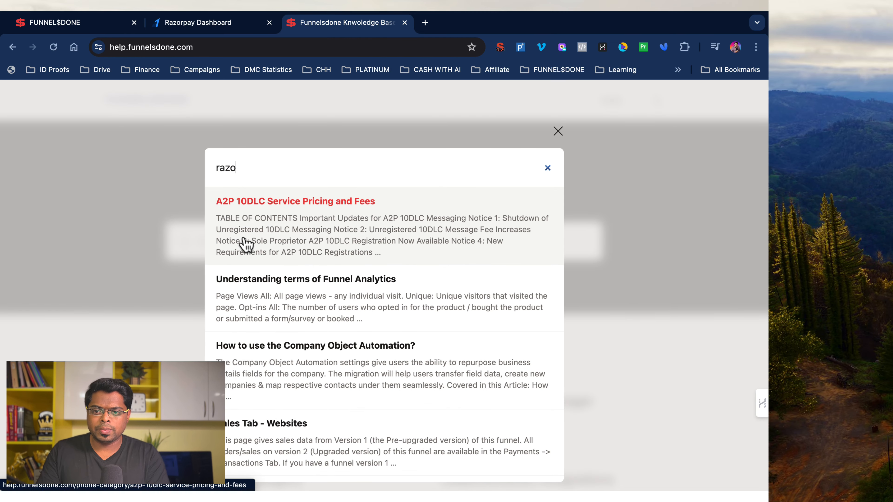
text(rpay)
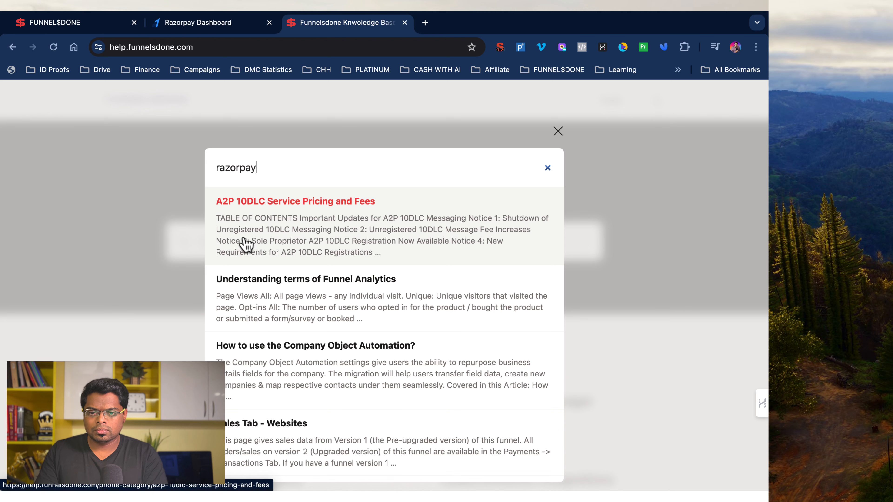
scroll(230, 412, down, 10)
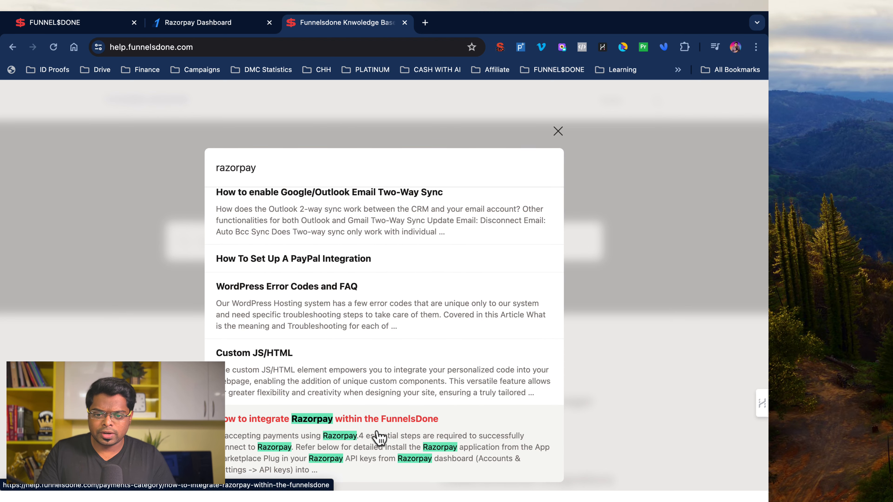
click(385, 438)
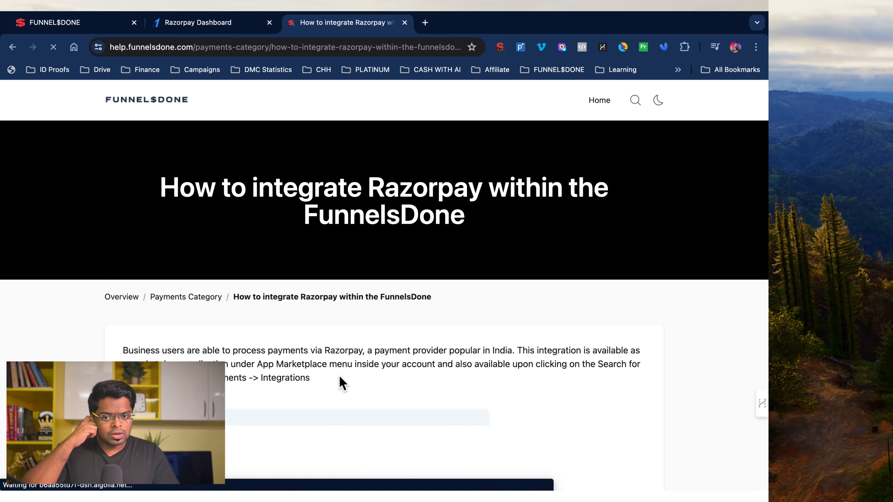
Read through the article's four setup steps, then switch to the Razorpay Dashboard tab
scroll(340, 381, down, 3)
scroll(340, 381, down, 4)
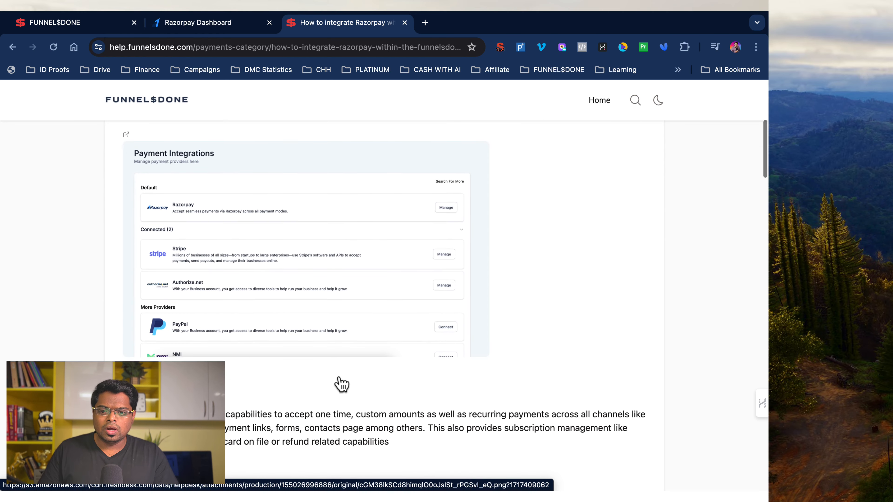
scroll(343, 383, down, 15)
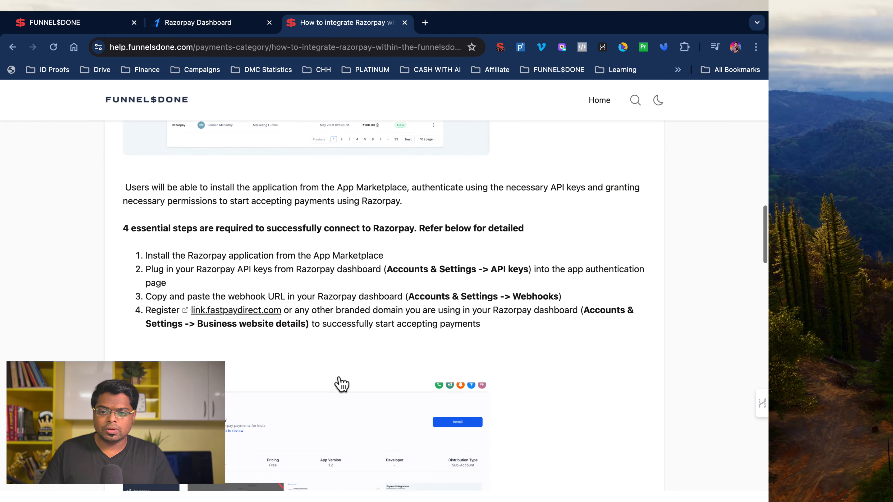
scroll(340, 383, down, 10)
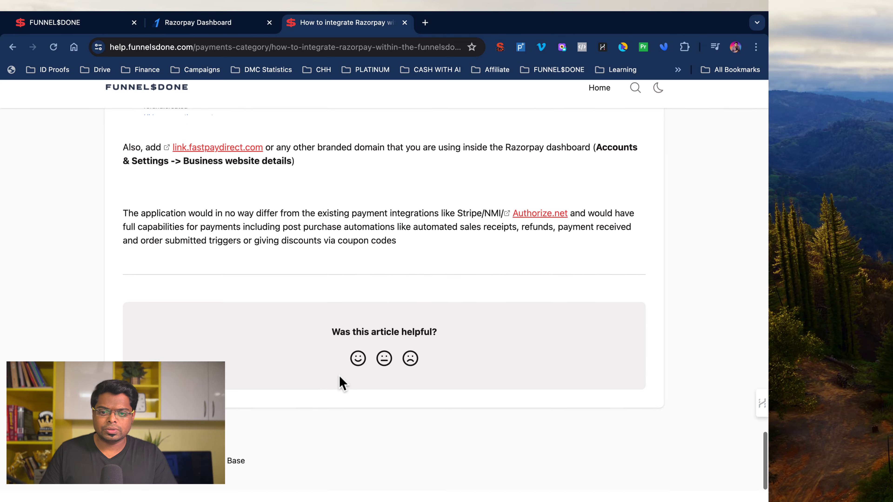
scroll(340, 383, up, 15)
scroll(341, 384, up, 20)
scroll(340, 380, down, 20)
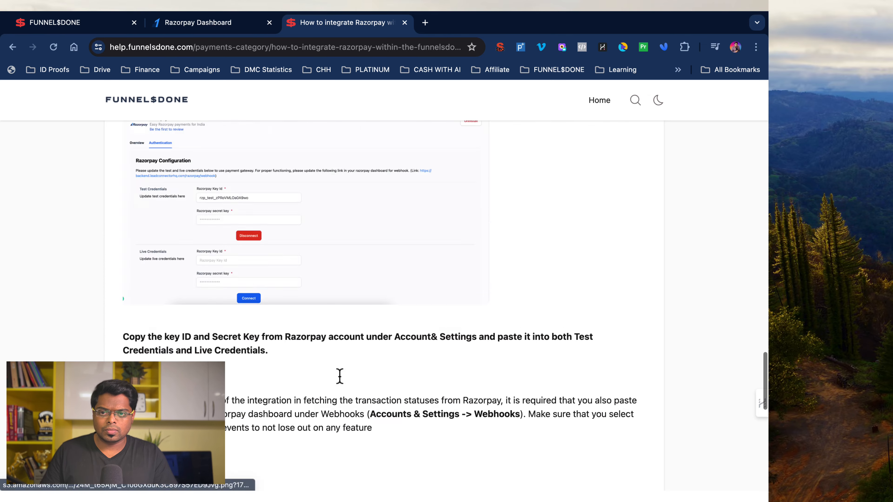
scroll(339, 383, up, 20)
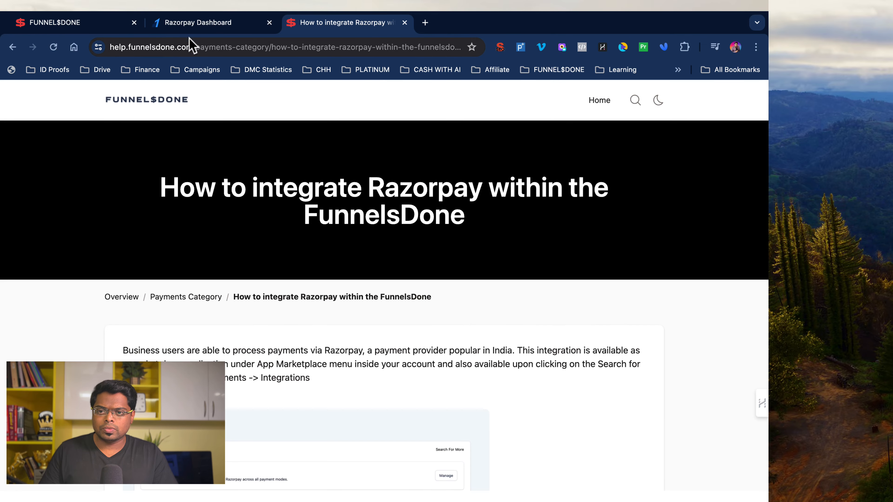
scroll(246, 335, down, 2)
scroll(247, 343, up, 2)
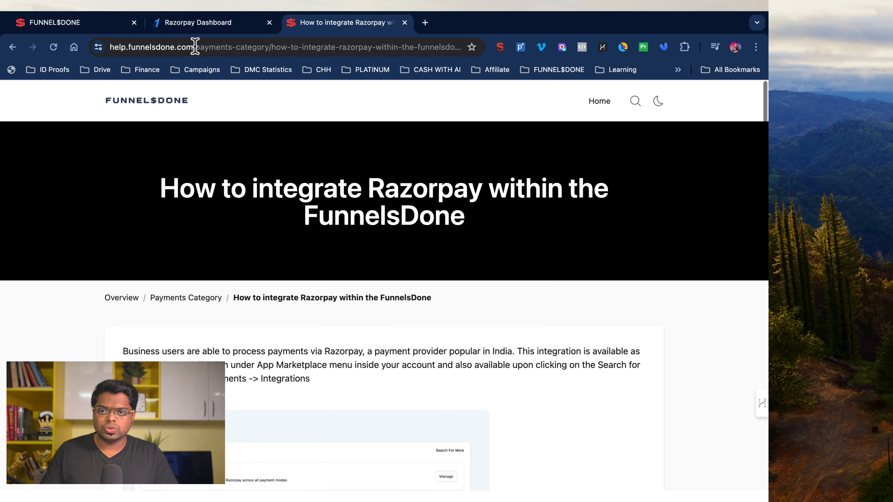
click(179, 25)
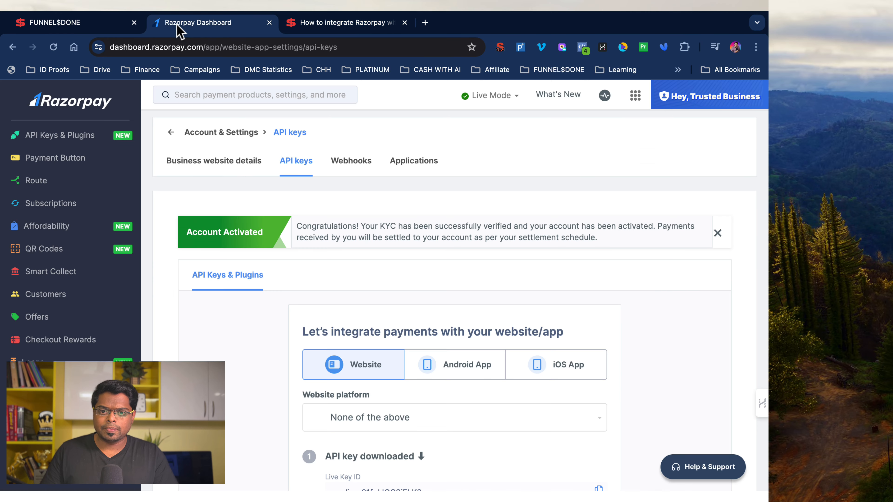
click(71, 23)
drag(166, 207, 289, 200)
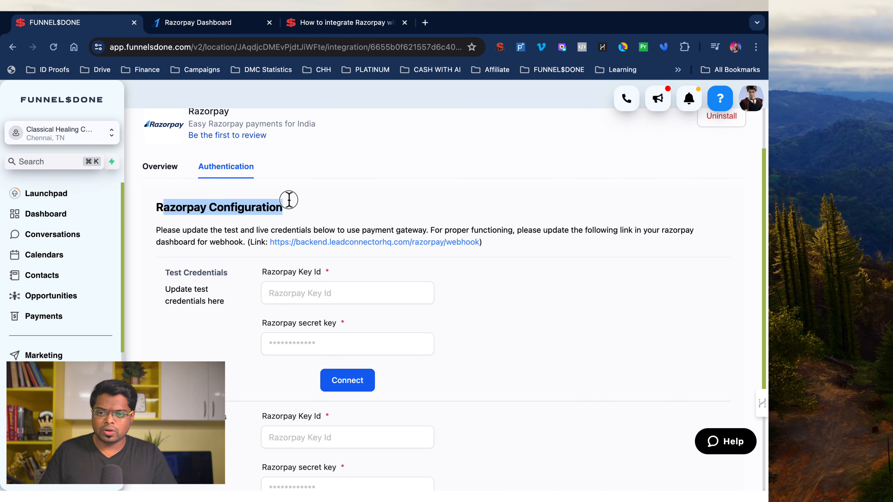
click(381, 293)
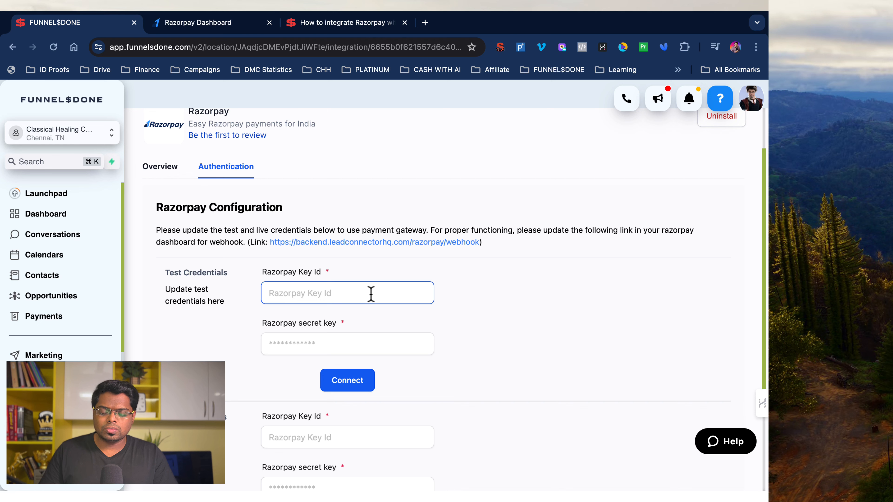
scroll(466, 288, down, 1)
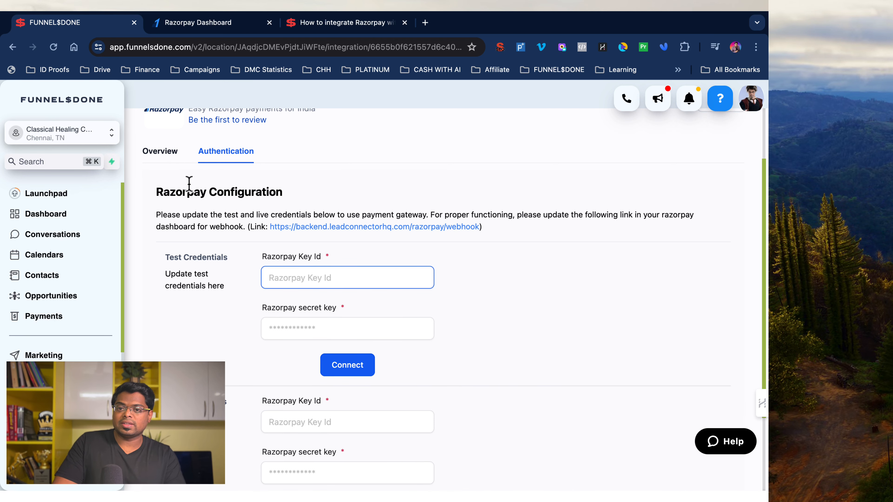
click(184, 25)
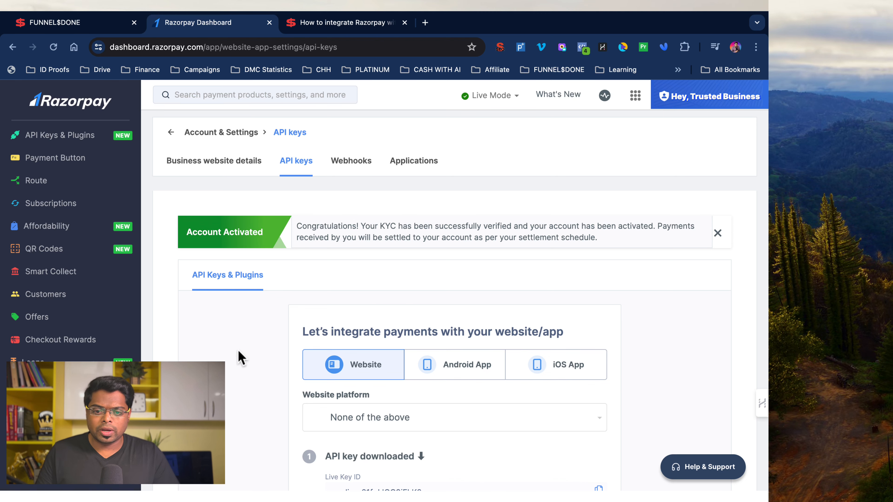
Locate the API key section and copy the key ID from cell A2 of the downloaded key CSV
scroll(396, 454, down, 6)
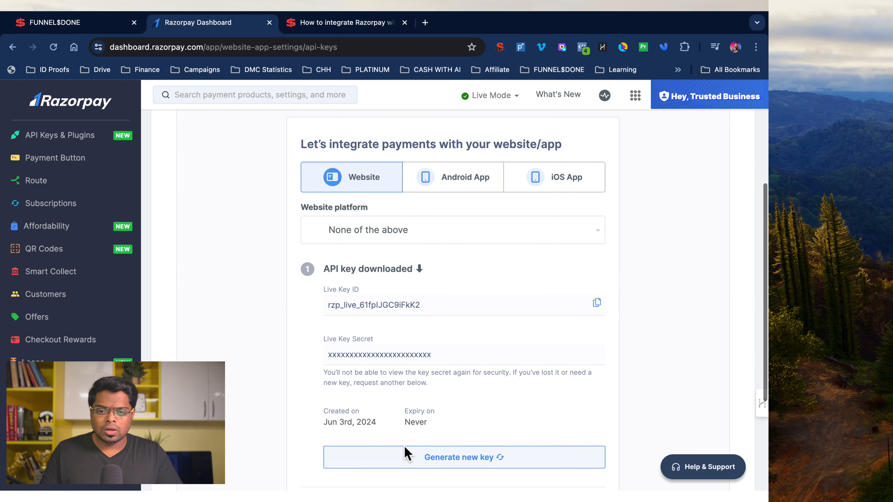
scroll(404, 454, up, 3)
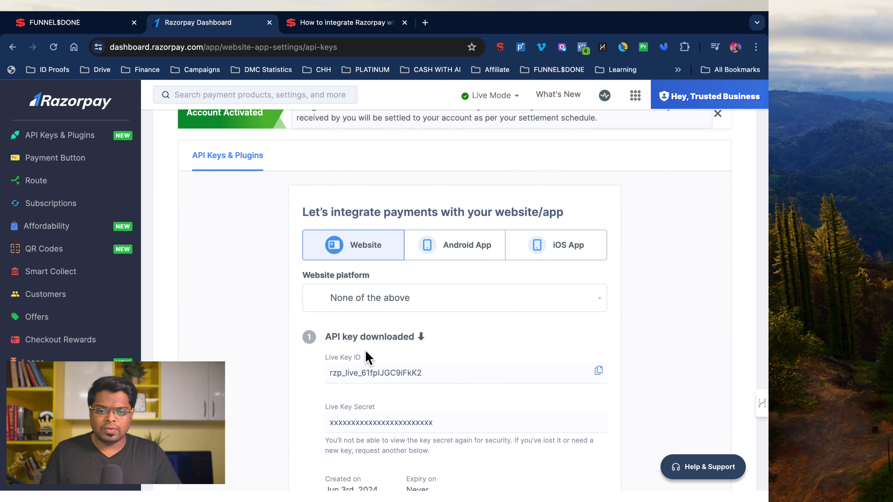
scroll(404, 409, down, 3)
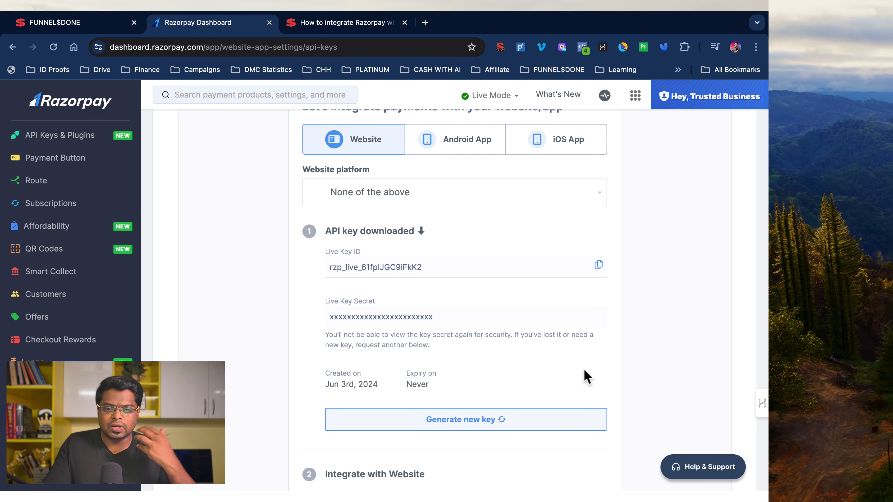
scroll(629, 352, down, 1)
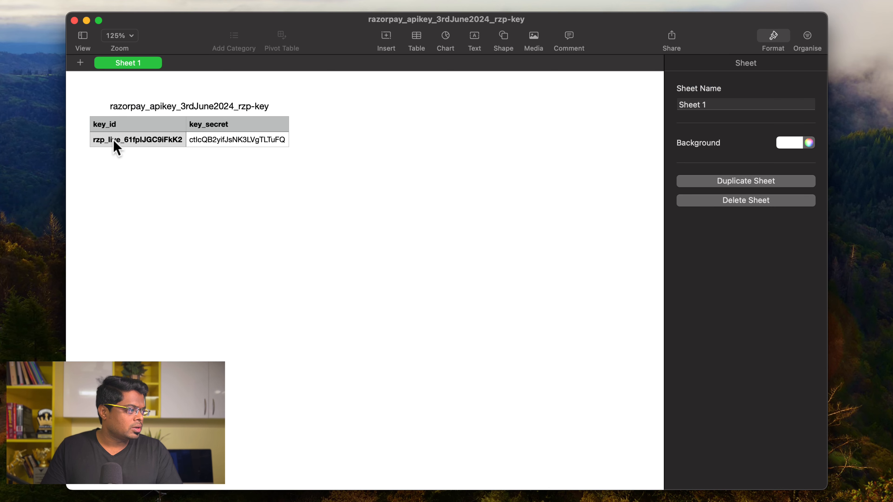
click(118, 141)
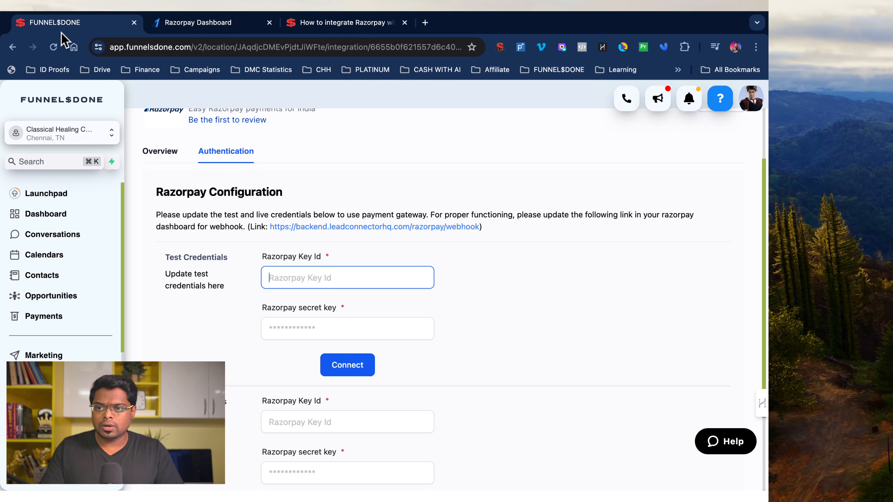
Paste the Razorpay Key Id into both the Test and Live credentials
click(313, 281)
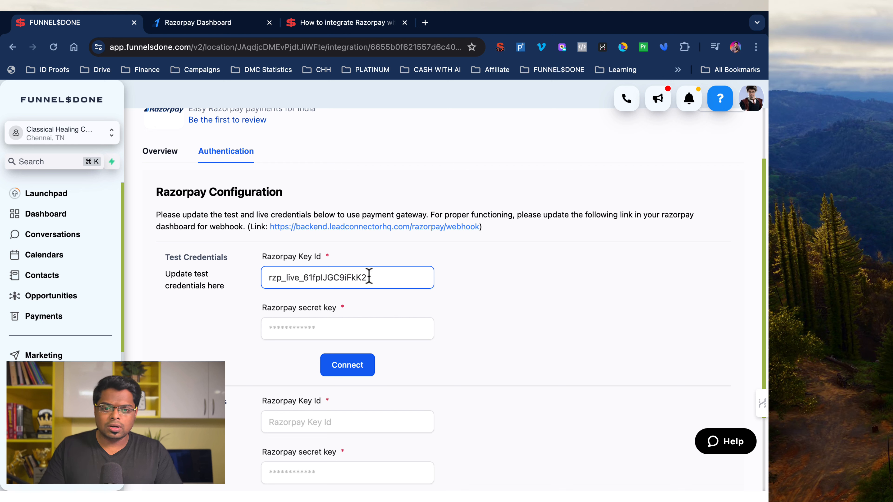
click(303, 420)
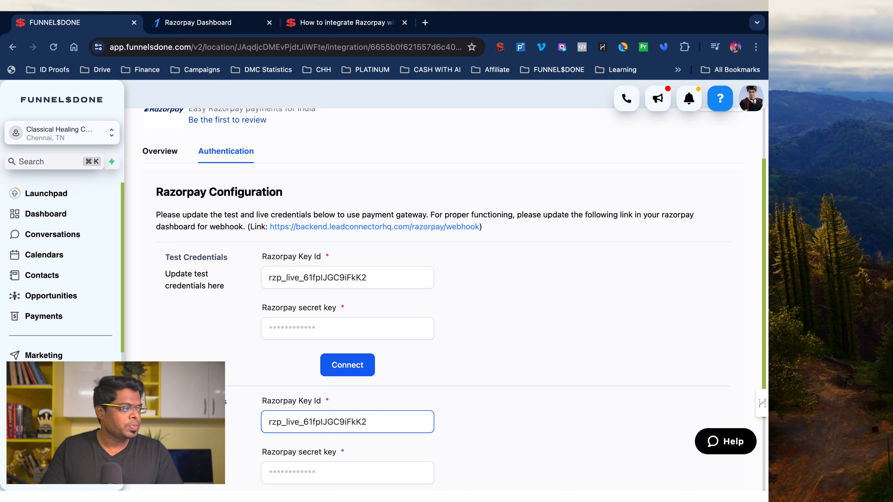
Copy the key secret from cell B2 and paste it into the Test and Live secret key fields
key(super+Tab)
click(222, 138)
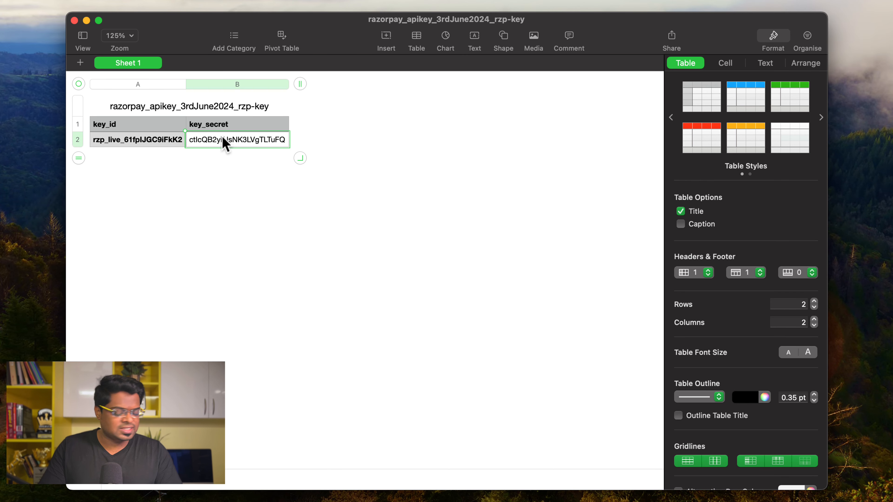
key(super+Tab)
click(339, 331)
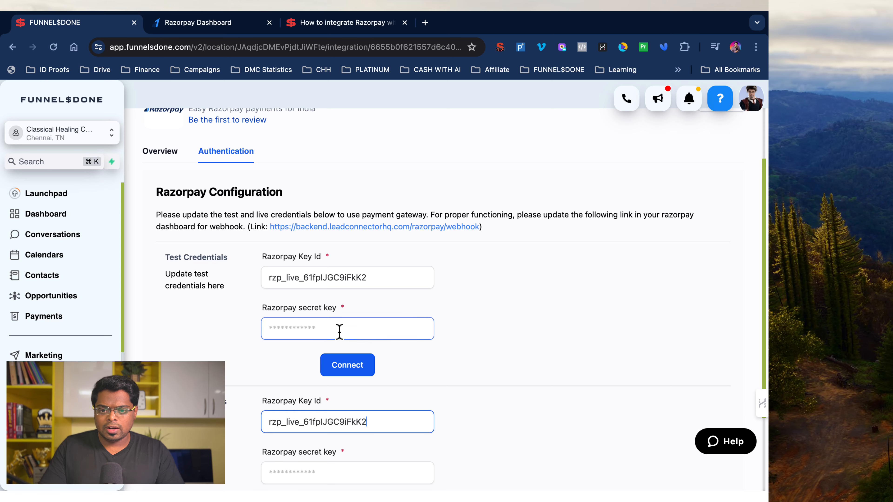
key(super+v)
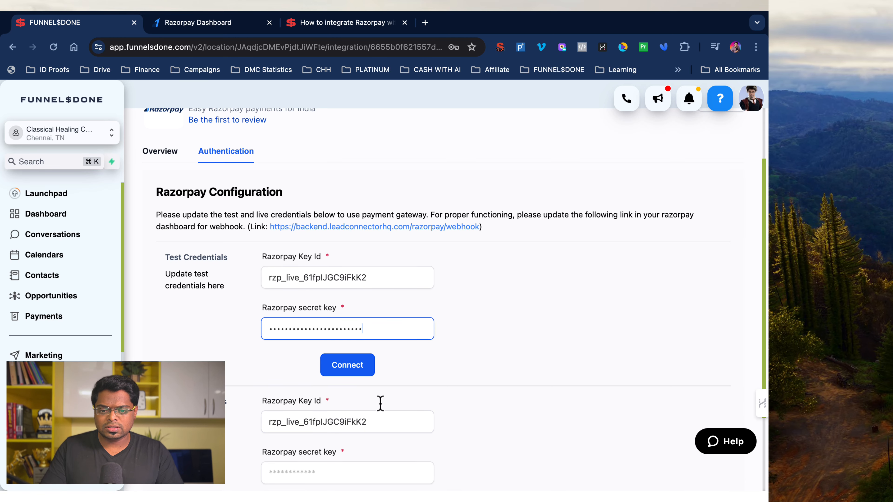
click(326, 476)
key(super+v)
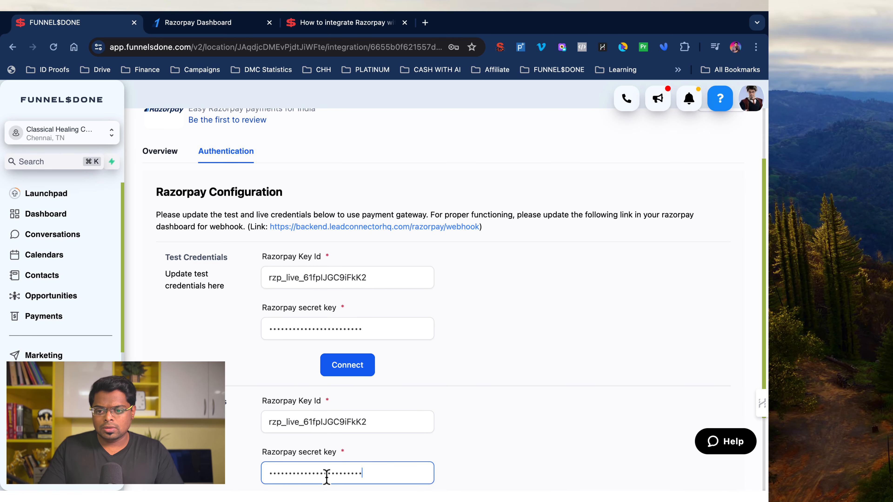
scroll(484, 412, down, 3)
scroll(492, 348, up, 1)
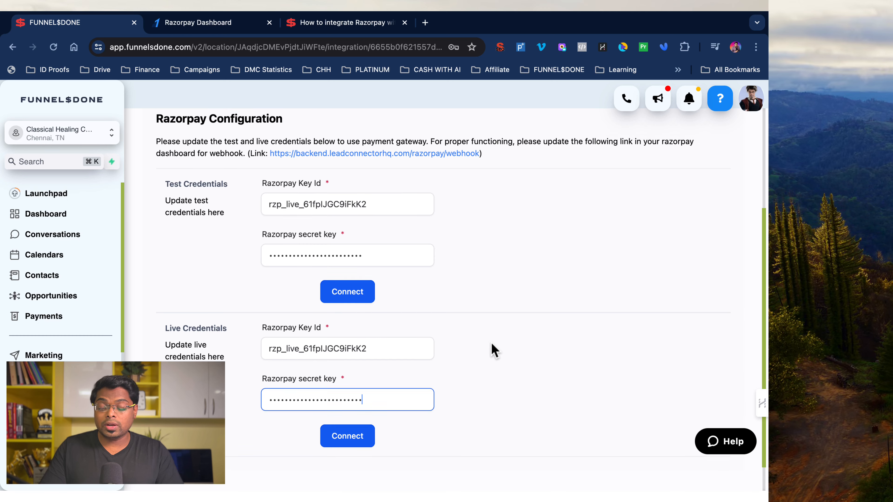
click(496, 305)
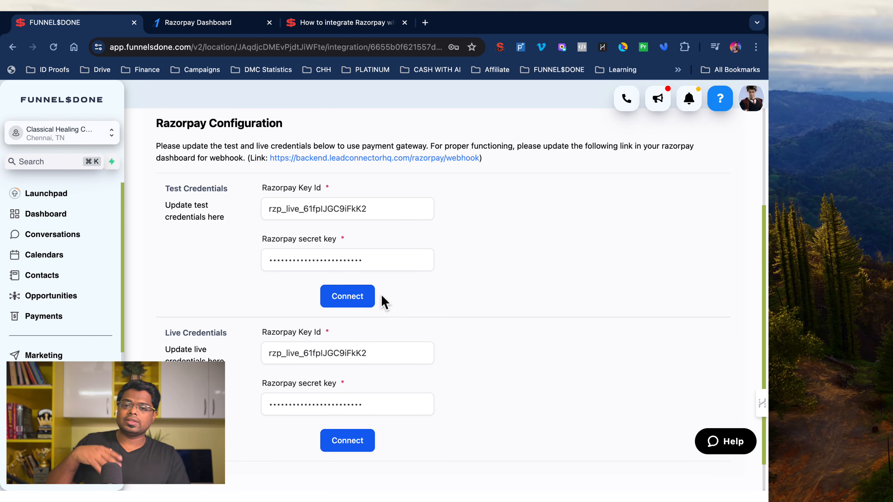
Connect Razorpay with the Test credentials and attempt the Live connection
click(368, 305)
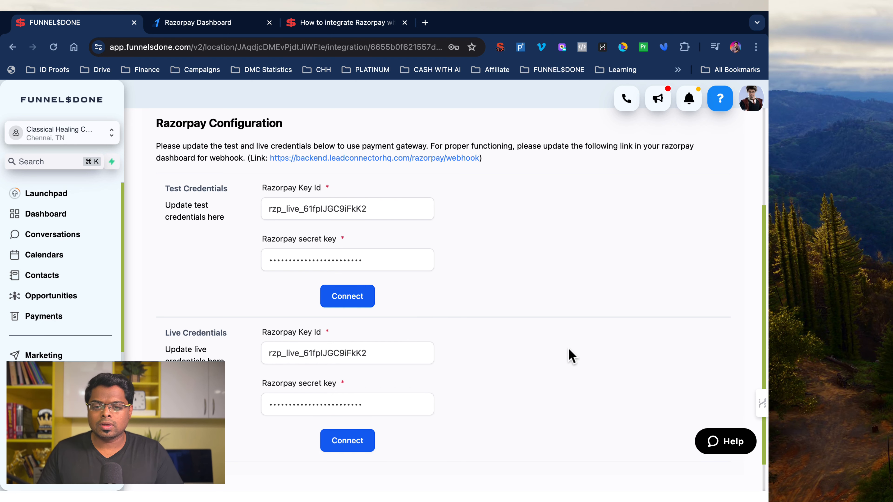
click(349, 445)
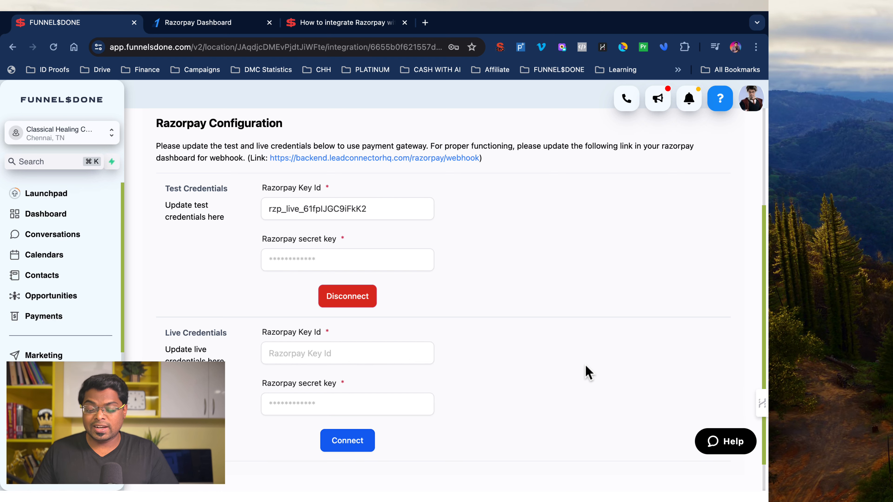
scroll(585, 371, down, 2)
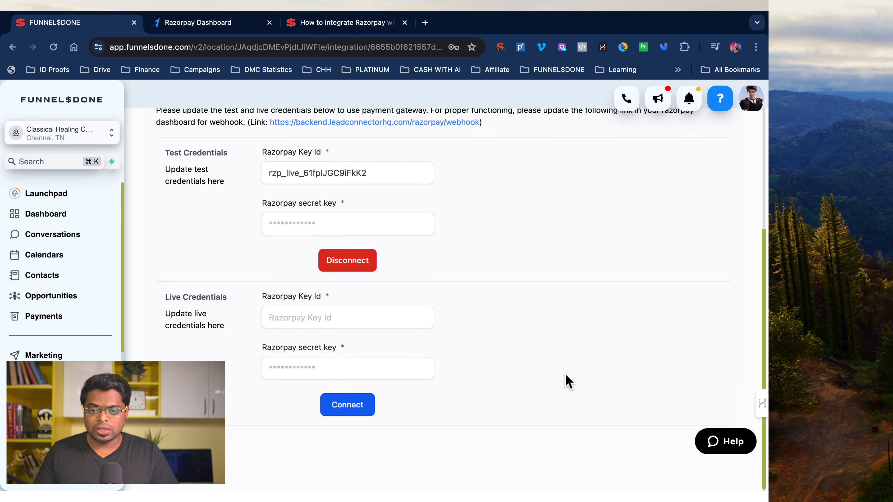
Re-enter the live Key Id, copied from cell A2 of the key spreadsheet
click(342, 326)
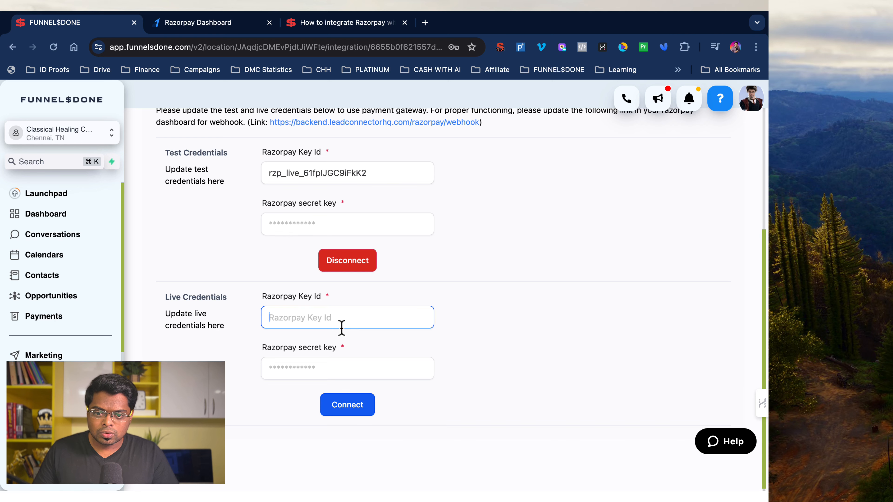
key(super+Tab)
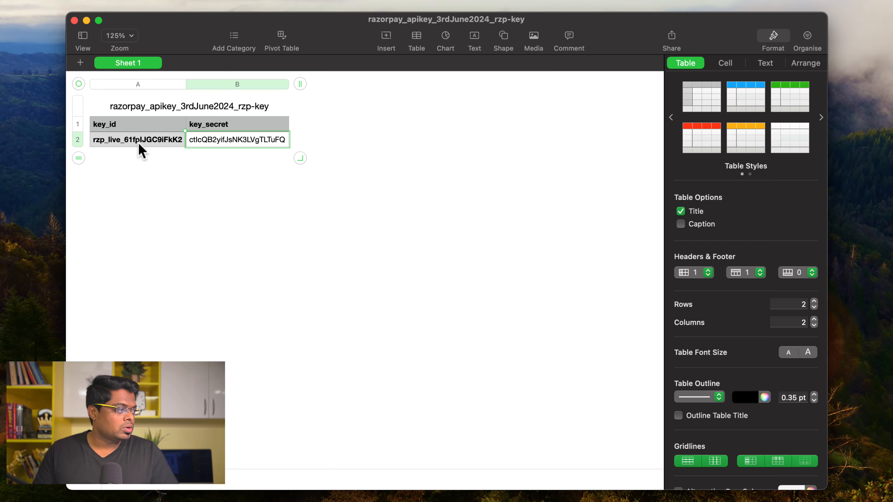
click(139, 144)
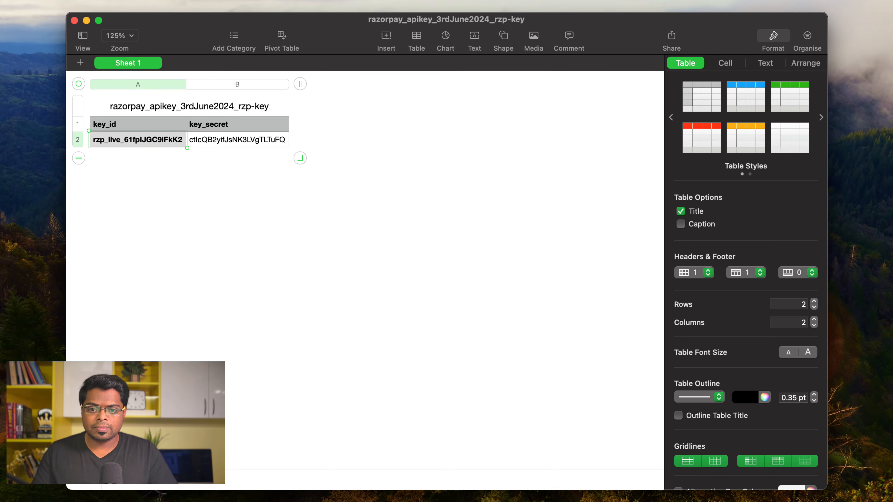
key(super+Tab)
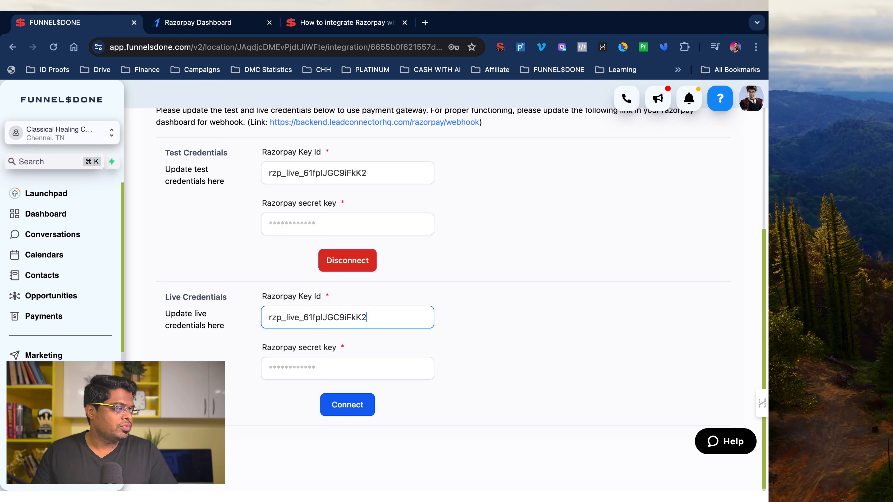
Re-enter the live secret key from cell B2 and connect the Live credentials
key(super+Tab)
click(232, 140)
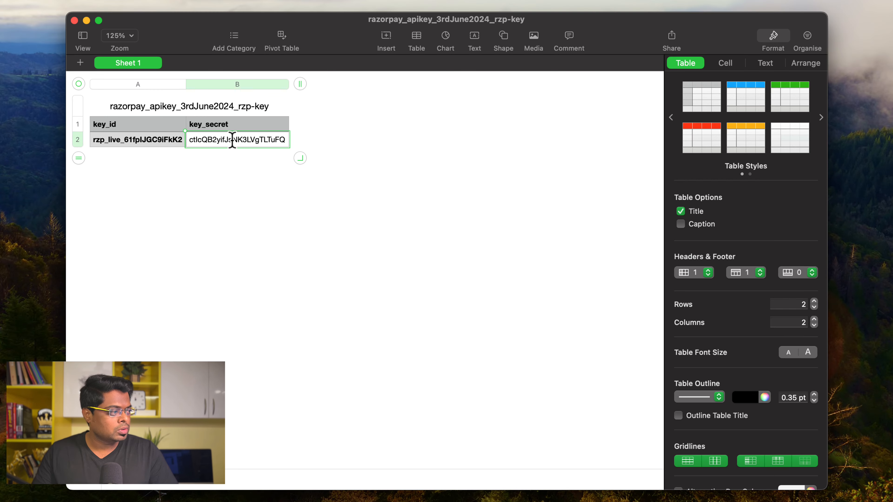
double_click(232, 140)
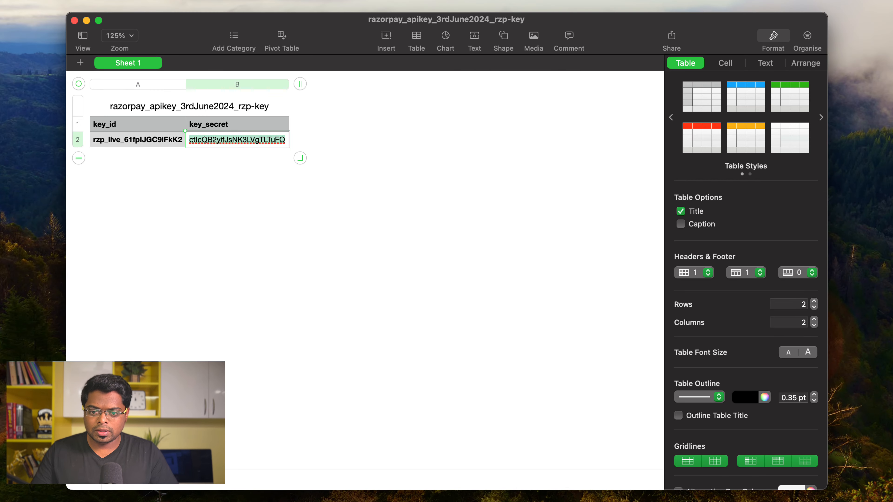
key(super+Tab)
click(335, 369)
key(super+v)
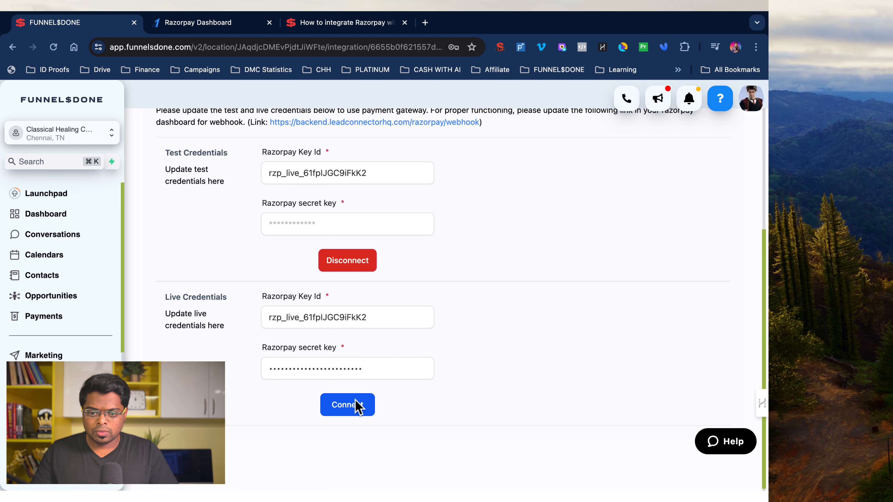
click(353, 405)
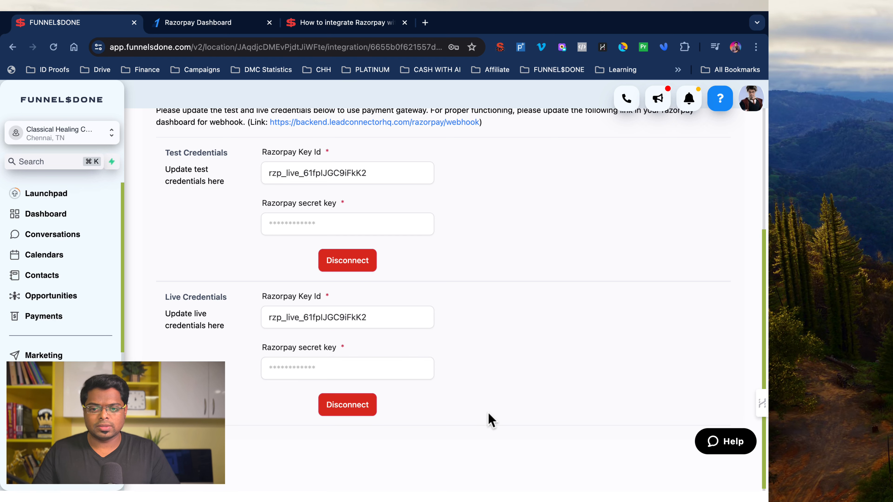
scroll(490, 420, up, 5)
scroll(490, 420, down, 5)
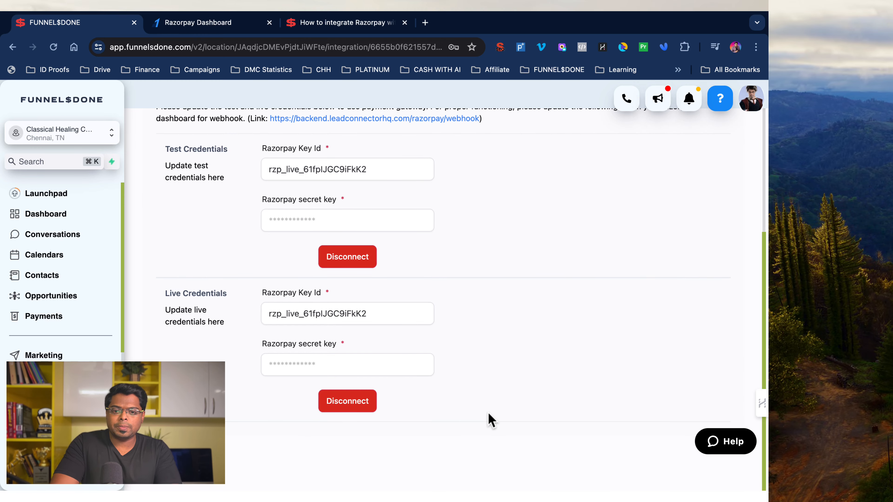
scroll(490, 421, up, 5)
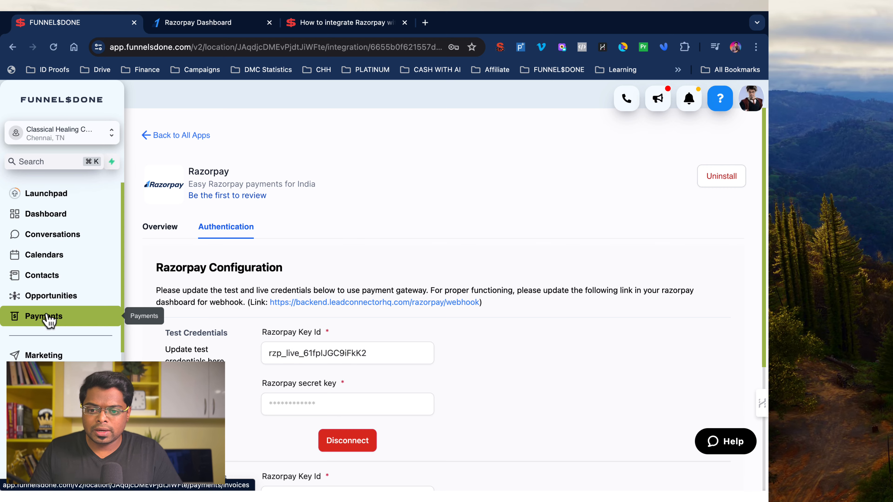
Create a new product under Payments > Products with Include in Online store switched off
click(49, 320)
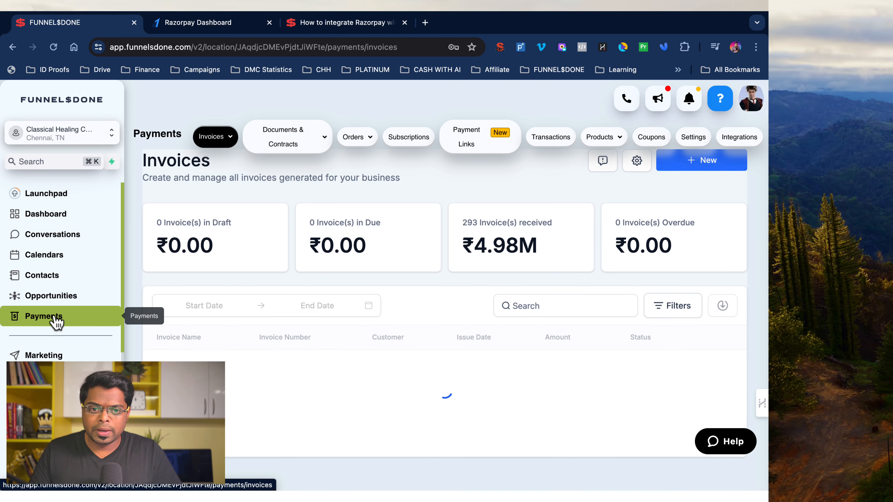
mouse_move(601, 141)
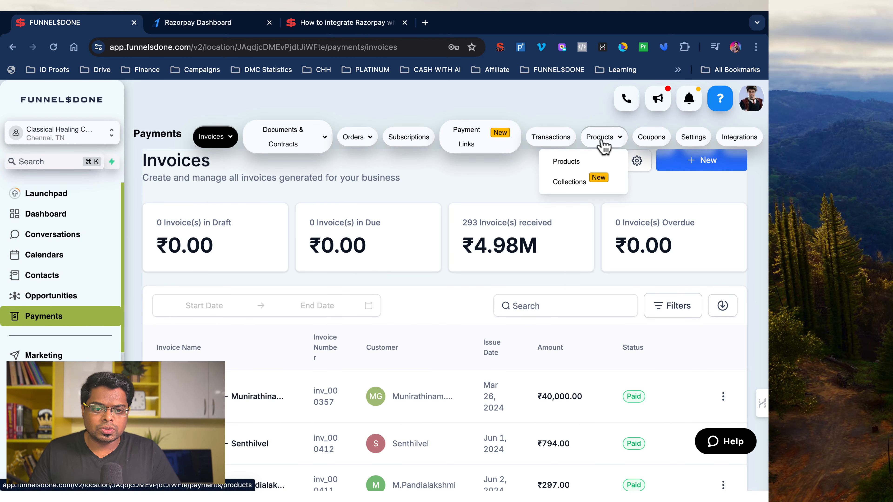
click(573, 162)
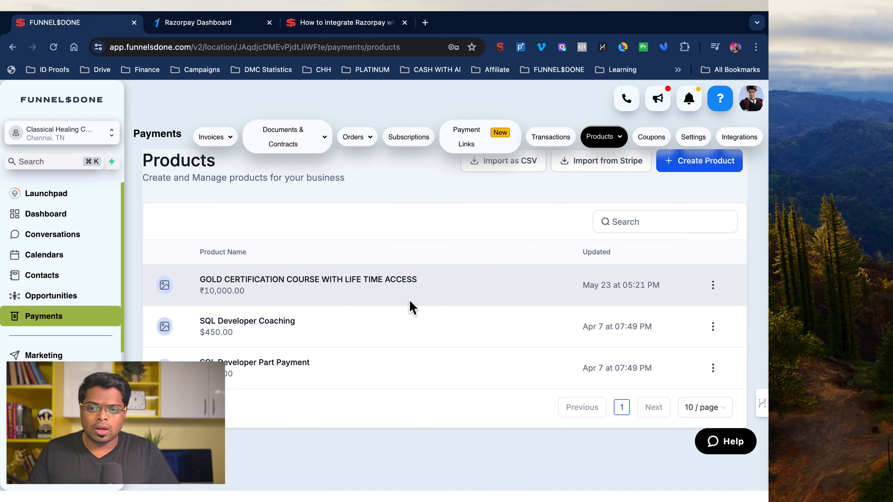
click(702, 173)
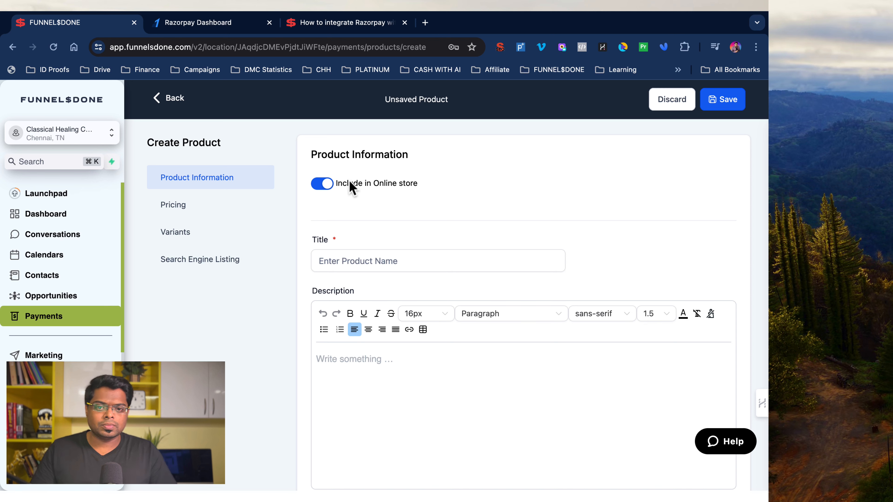
click(322, 188)
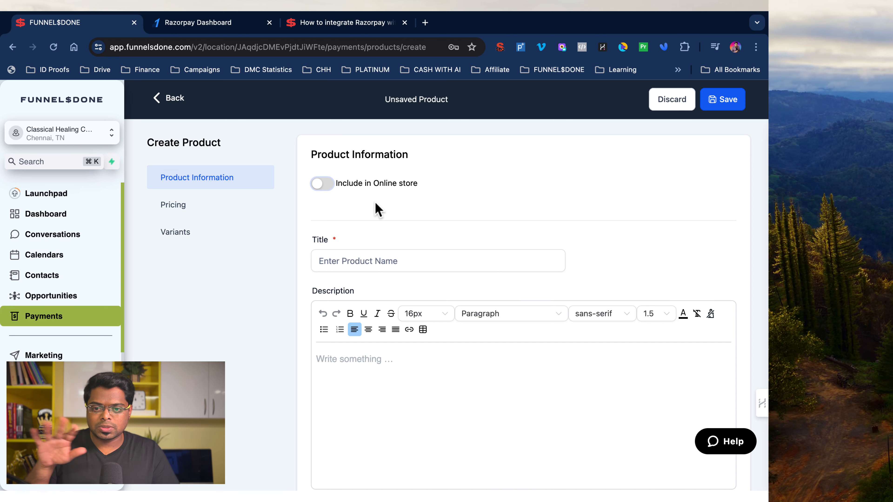
click(340, 260)
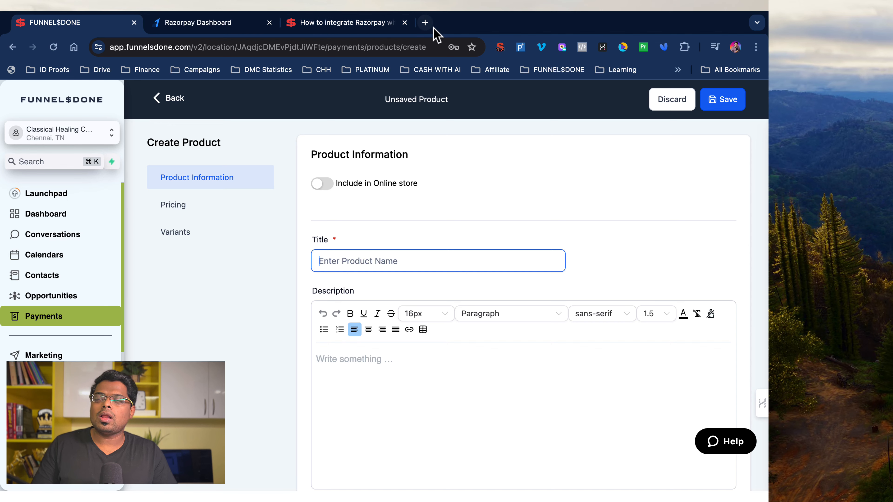
Load classicalhealing.com/3days in a new tab and scroll to its registration popup
click(425, 22)
text(classicalhealing.com/3days)
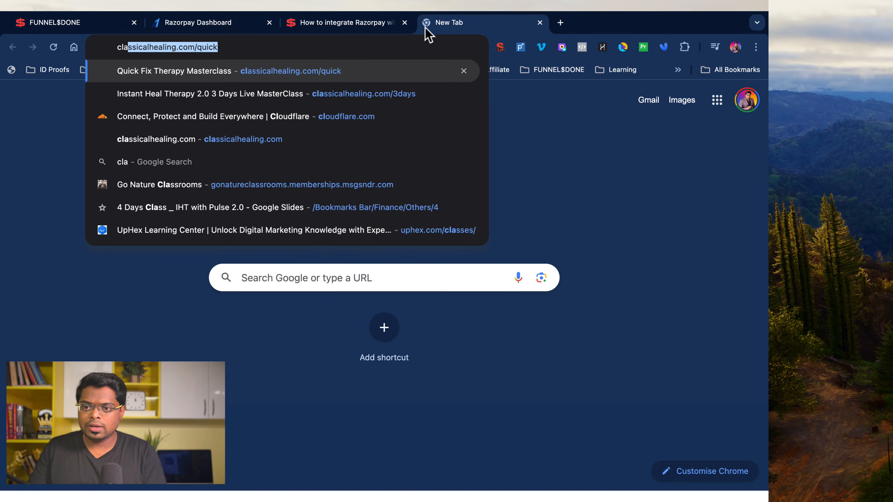
key(Return)
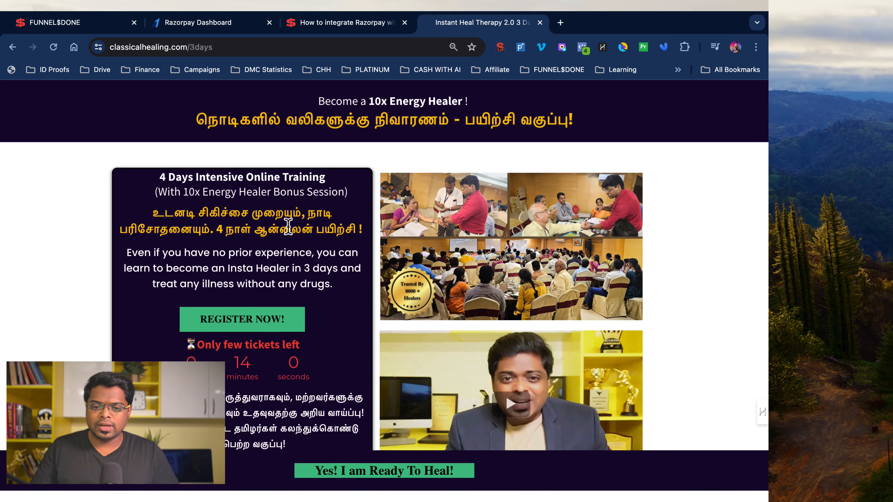
scroll(289, 233, down, 10)
scroll(289, 233, down, 15)
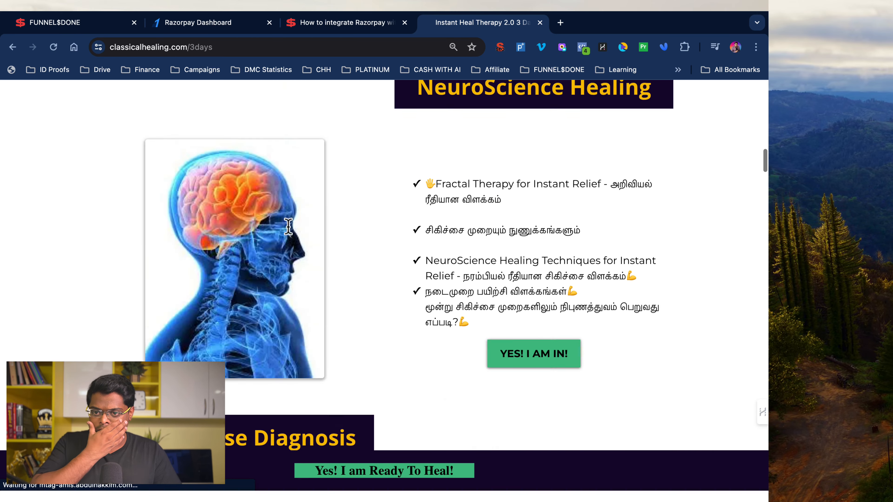
scroll(289, 234, up, 5)
scroll(286, 235, down, 1)
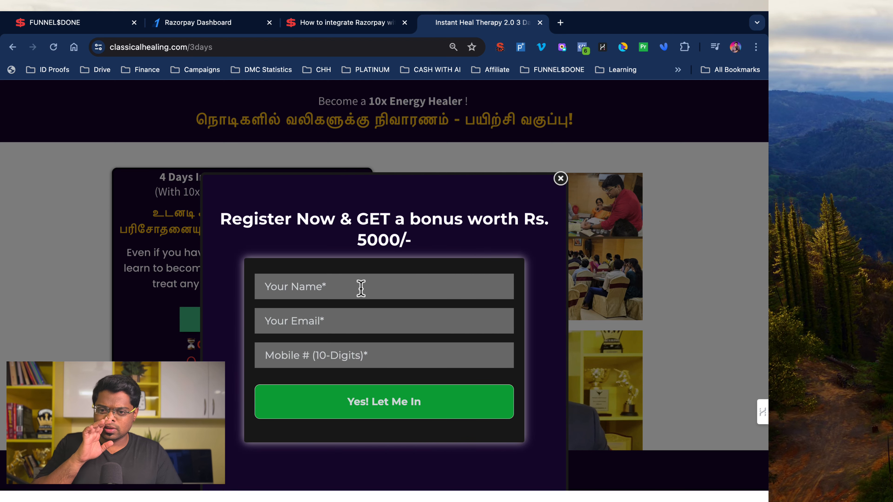
Enter a name, e-mail address and phone number in the popup and submit 'Yes! Let Me In'
text(Abdul)
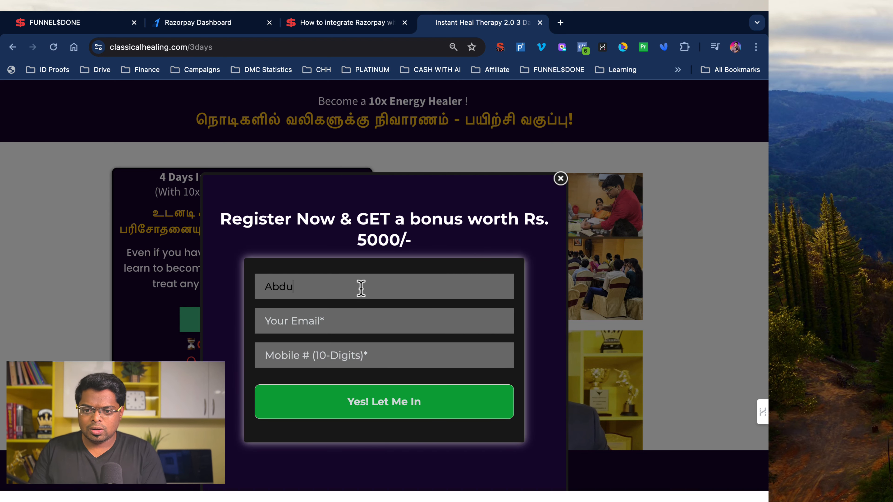
key(Tab)
text(a)
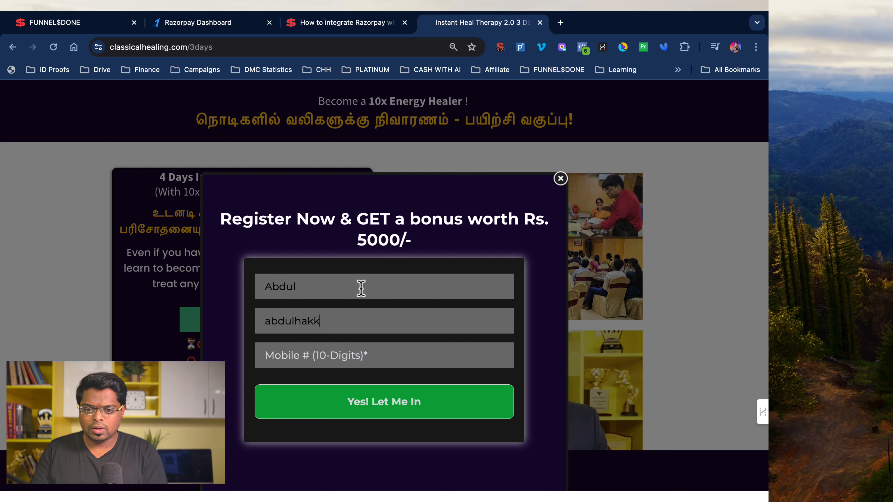
key(BackSpace)
key(BackSpace)
key(BackSpace)
key(BackSpace)
key(BackSpace)
key(BackSpace)
key(BackSpace)
key(BackSpace)
key(BackSpace)
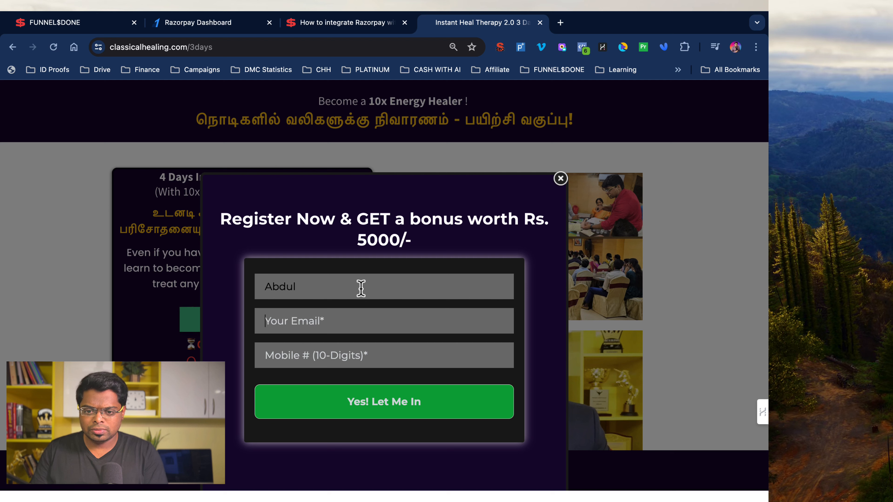
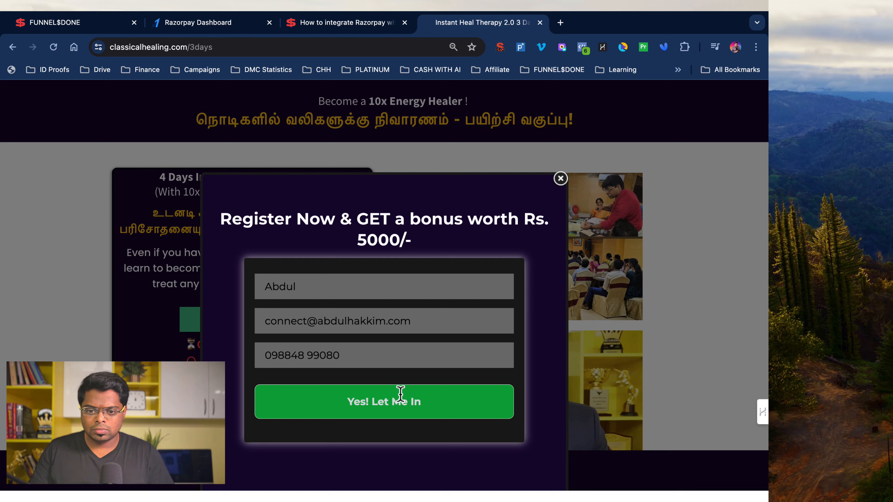
click(404, 410)
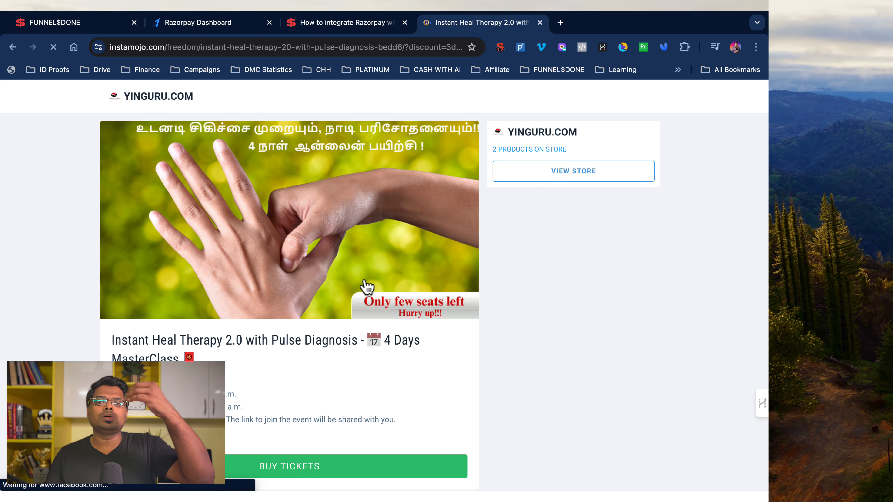
Copy the full 'Instant Heal Therapy 2.0 with Pulse Diagnosis - 4 Days MasterClass' event title
scroll(365, 280, down, 2)
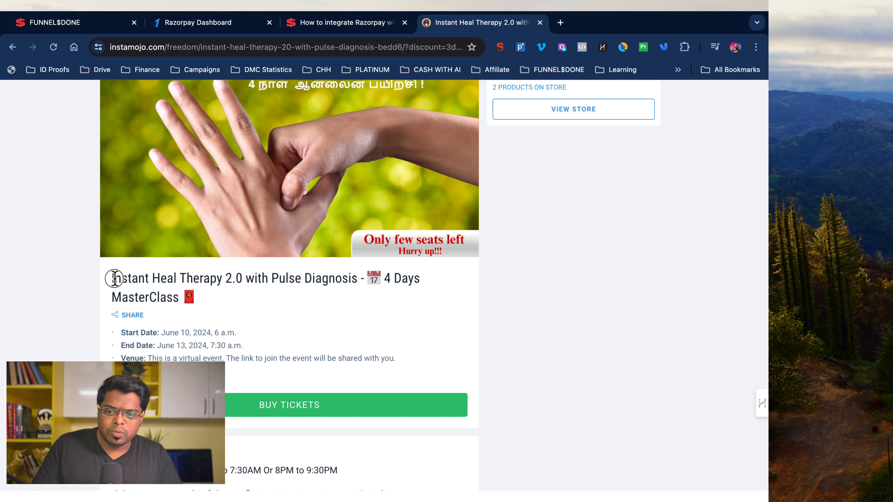
mouse_move(115, 278)
mouse_down()
mouse_move(223, 293)
mouse_move(120, 286)
mouse_move(107, 273)
mouse_up()
click(209, 306)
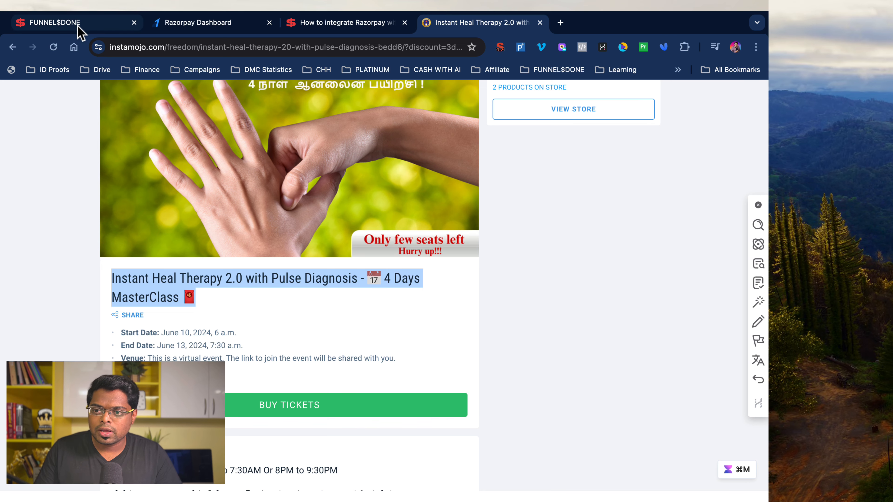
Paste the event title into the product Title and delete 'MasterClass' and the emoji
click(80, 32)
key(super+v)
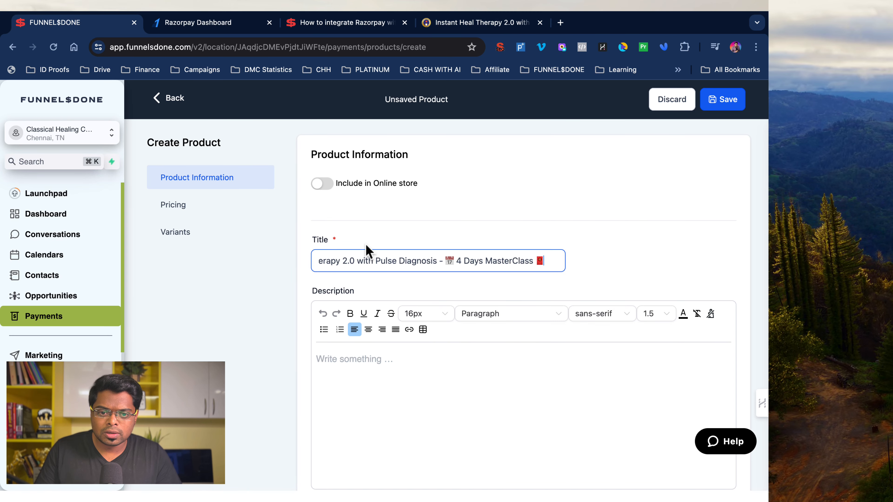
click(598, 256)
click(541, 260)
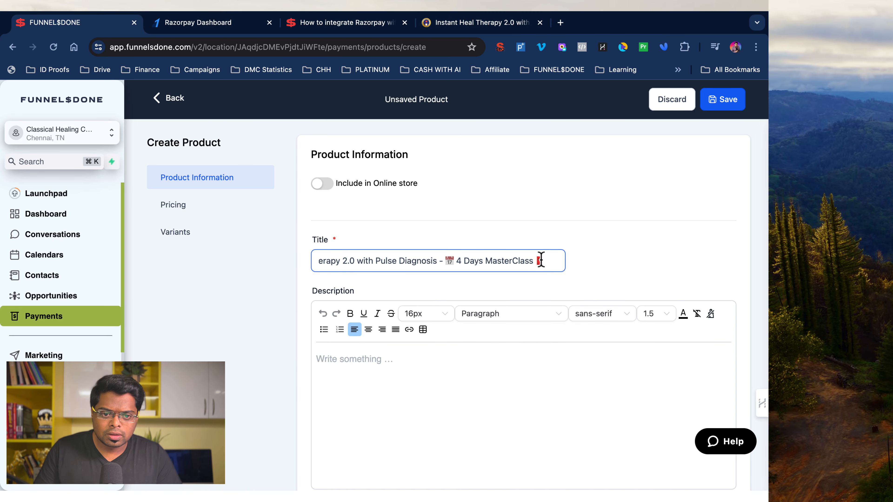
key(alt+BackSpace)
click(616, 247)
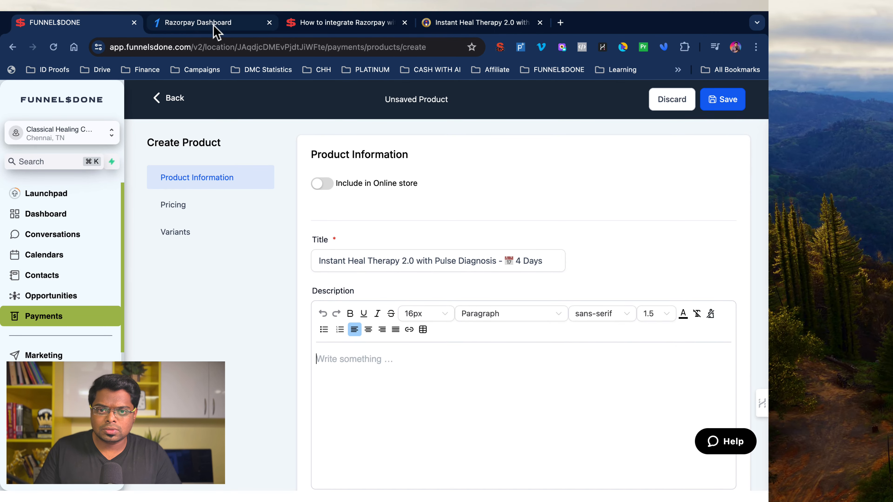
Select the Instamojo event's description text, then review the new product form
click(217, 32)
click(474, 28)
scroll(412, 334, down, 15)
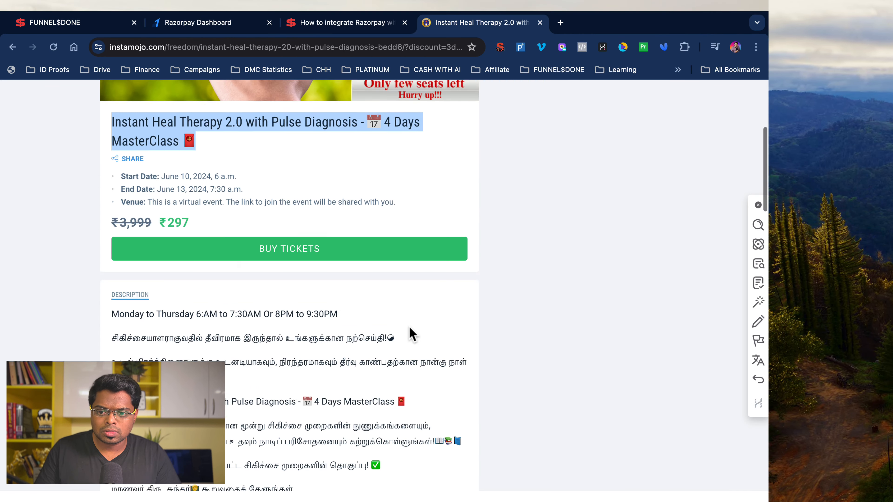
scroll(412, 334, up, 3)
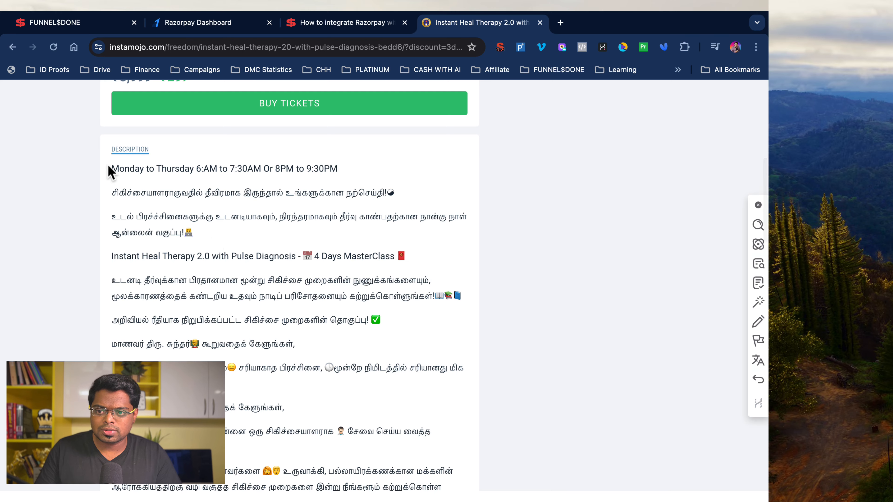
drag(110, 167, 373, 428)
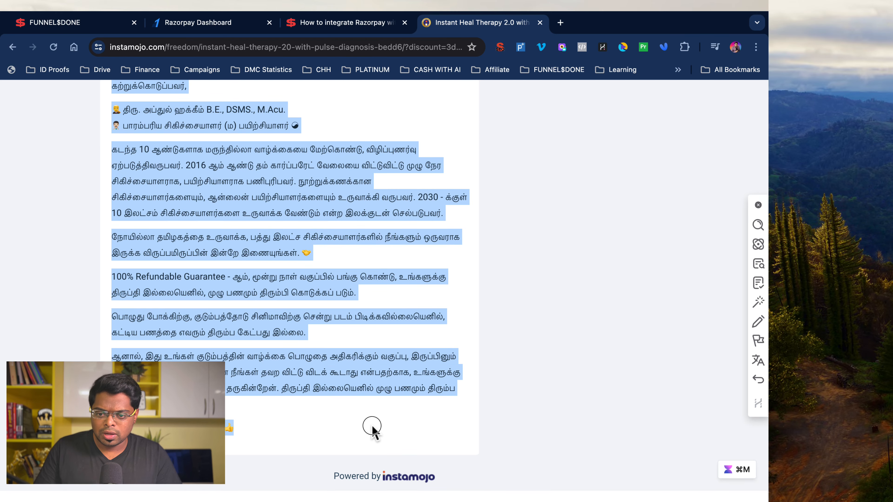
click(78, 26)
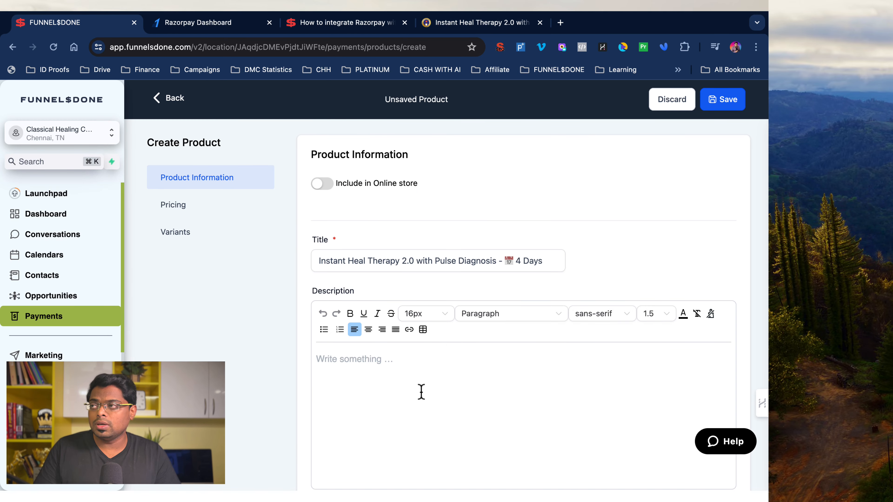
scroll(421, 391, down, 10)
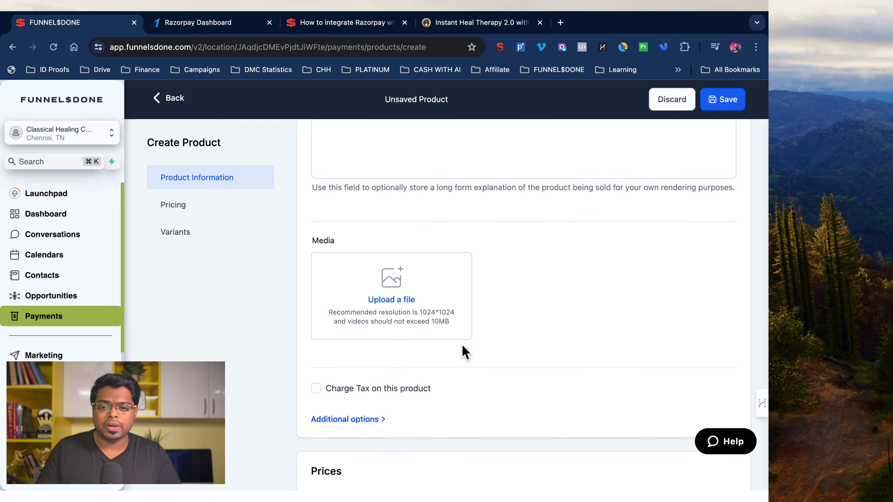
scroll(463, 352, down, 9)
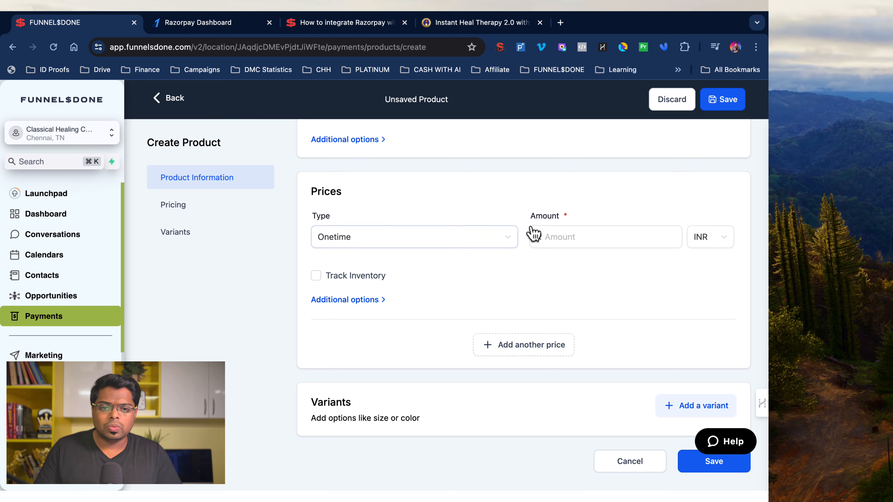
scroll(381, 257, up, 19)
Add a Onetime price of 297.00 in INR and save the product
click(347, 266)
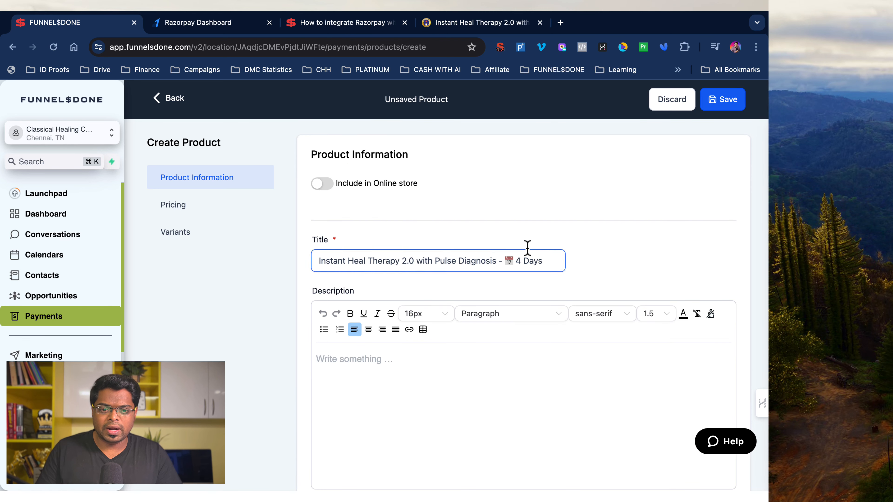
scroll(486, 427, down, 19)
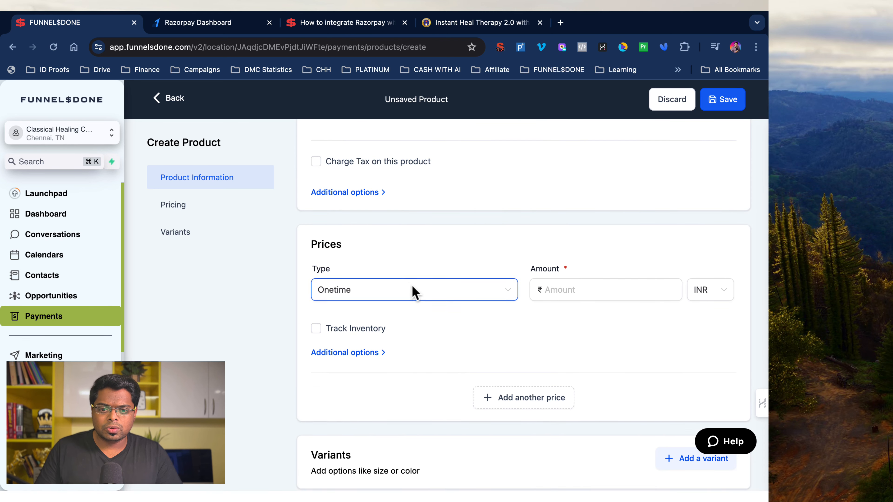
click(414, 291)
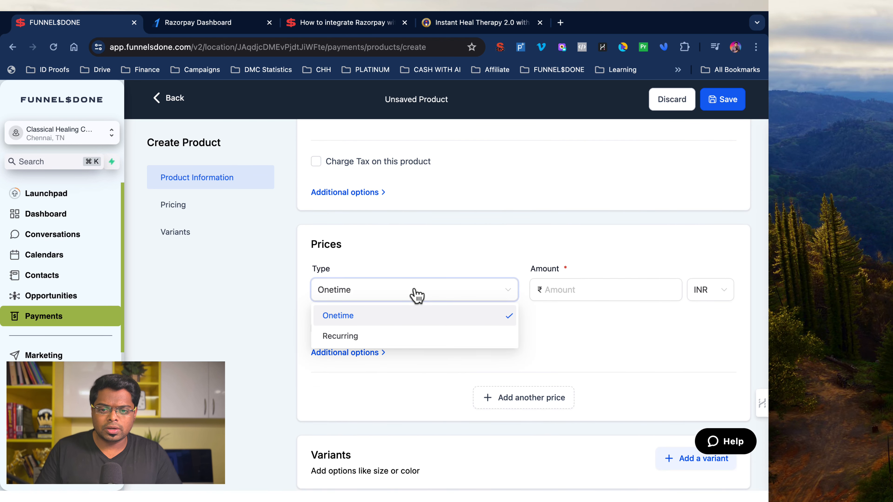
click(597, 324)
click(580, 291)
text(2)
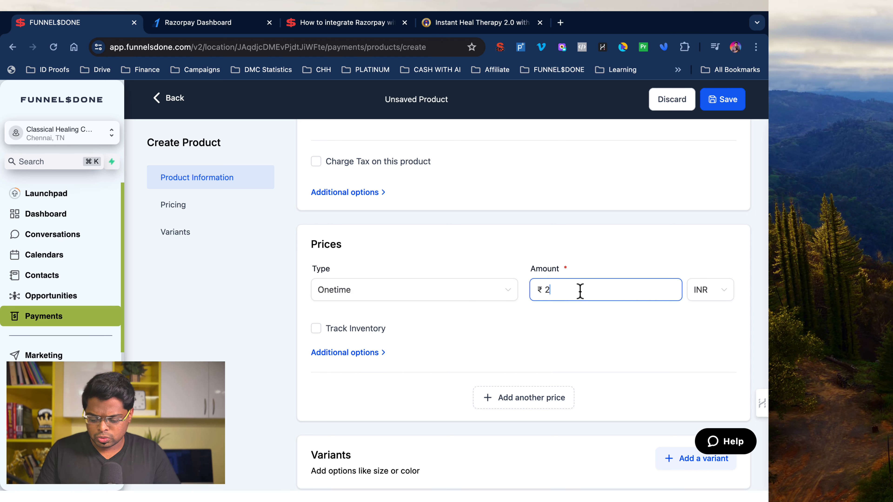
text(97.00)
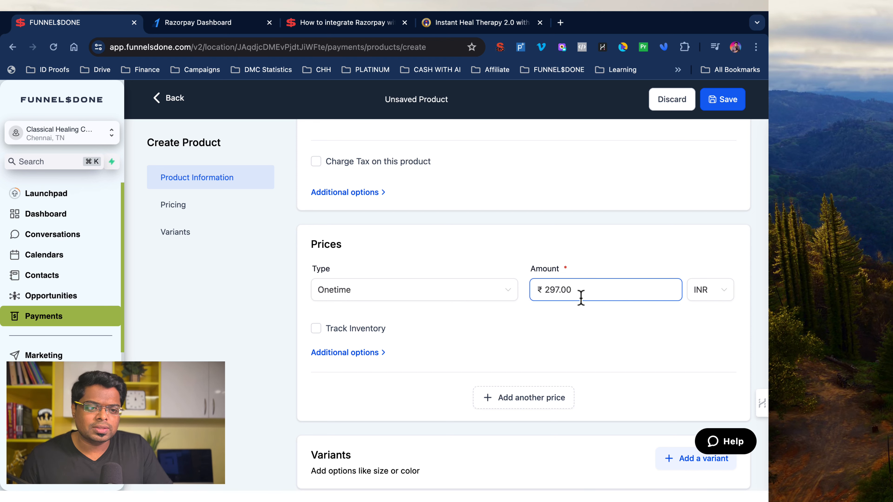
click(638, 341)
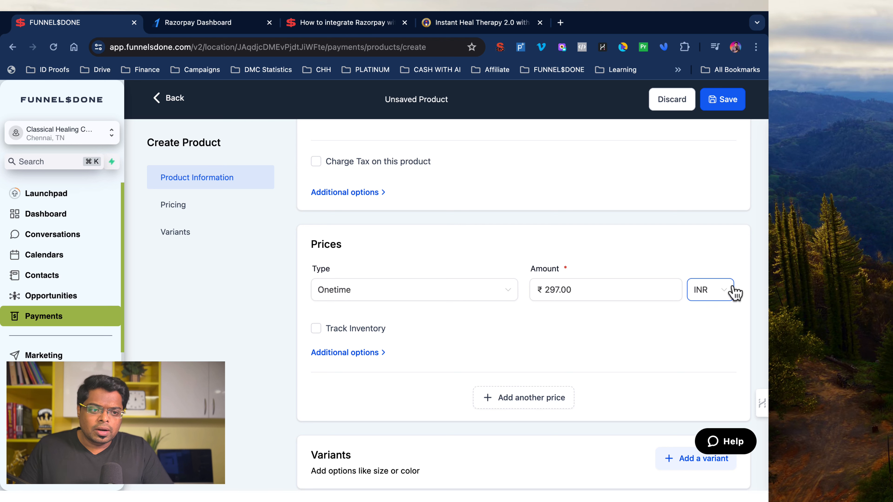
click(660, 335)
scroll(660, 335, down, 2)
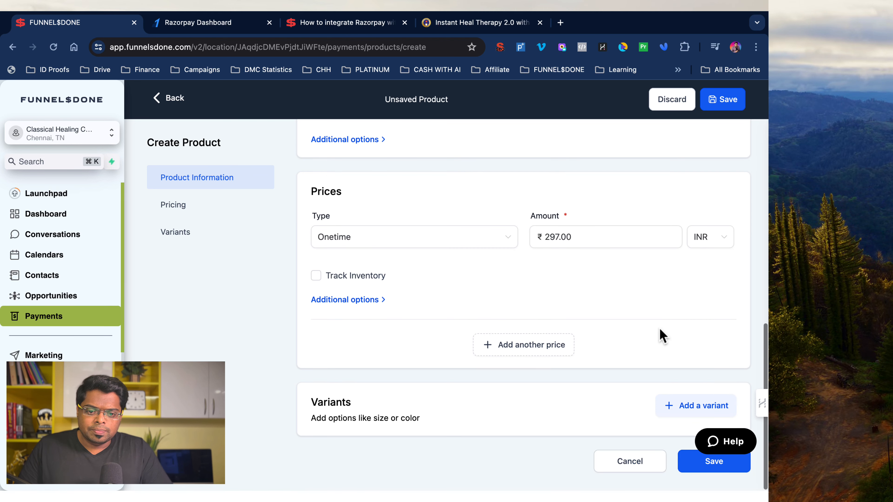
click(692, 466)
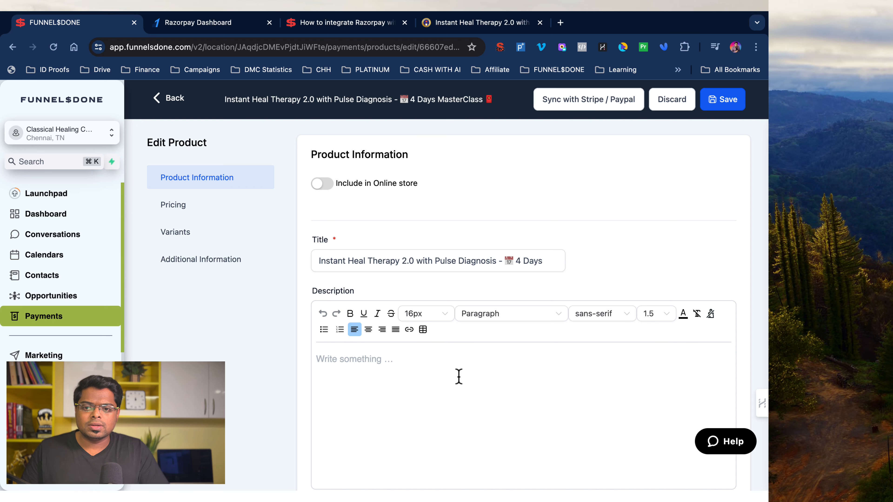
Leave Edit Product for Sites > Funnels and browse the list, including 10xEnergyHealer and 28 days challenge
scroll(459, 376, down, 15)
scroll(458, 376, up, 13)
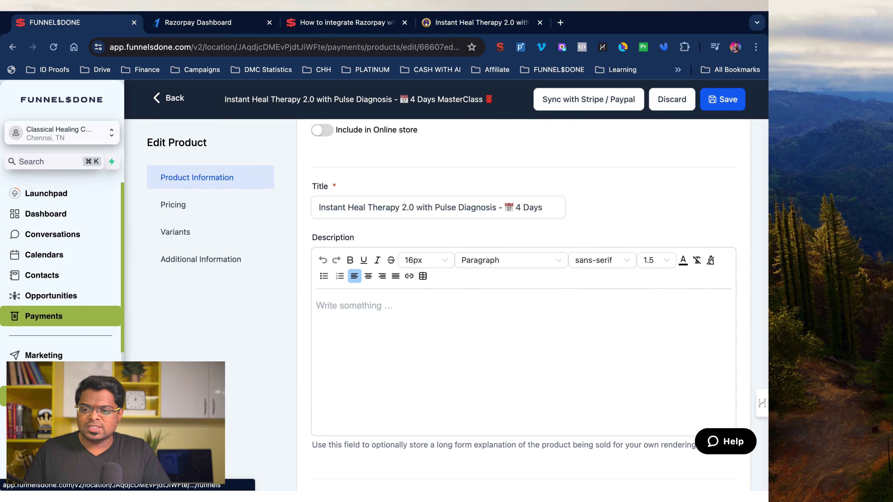
click(42, 396)
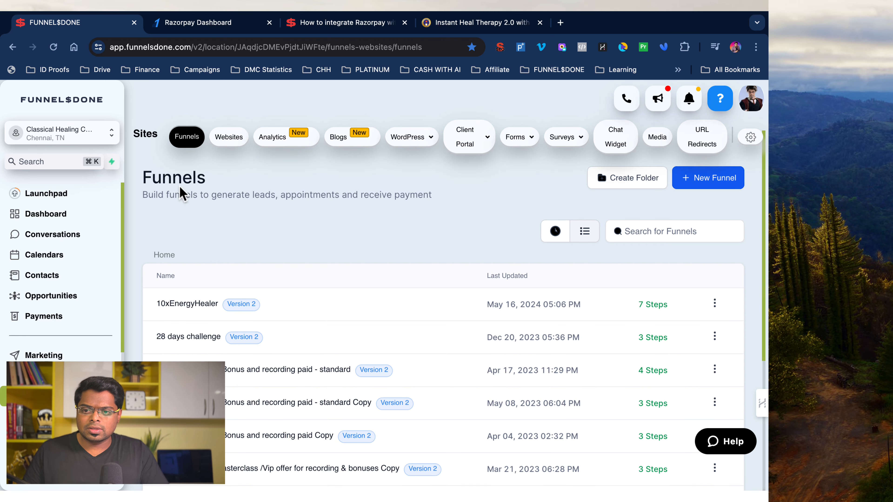
scroll(251, 379, down, 3)
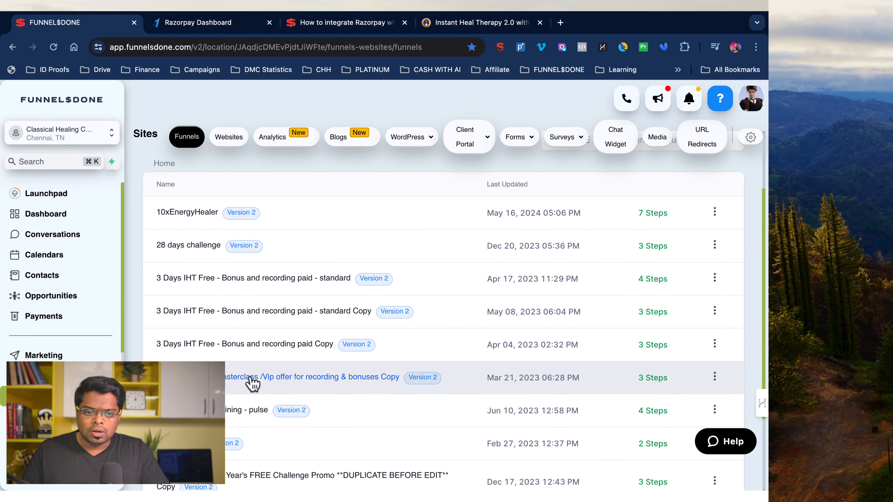
scroll(335, 289, up, 3)
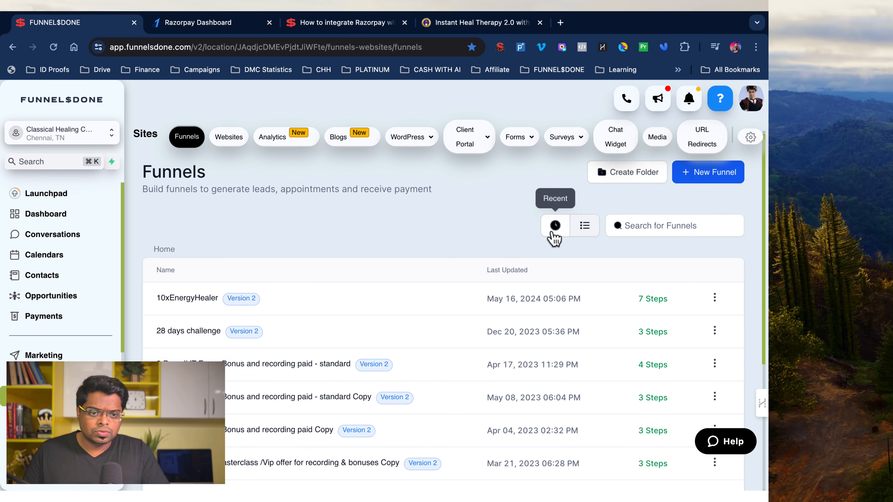
click(557, 232)
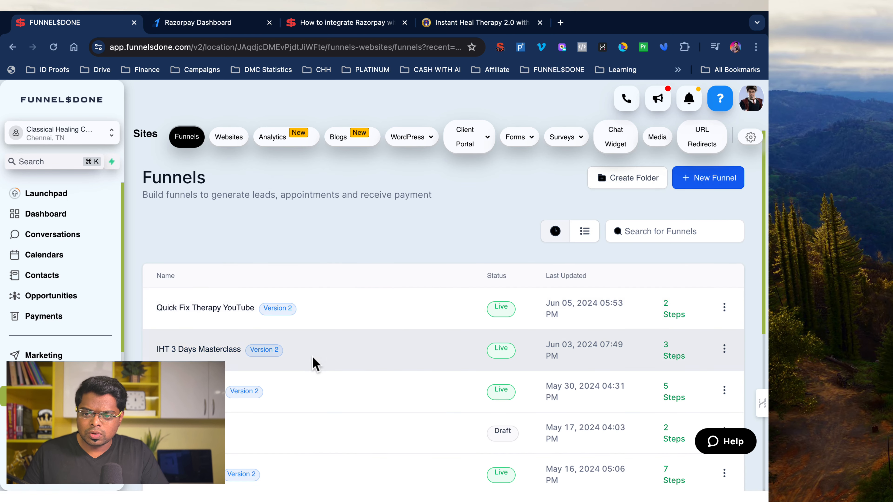
click(213, 349)
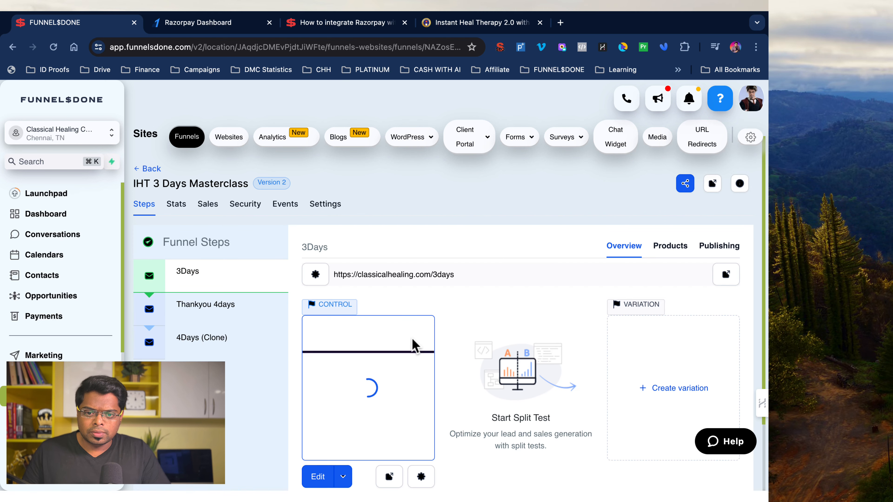
drag(359, 275, 446, 277)
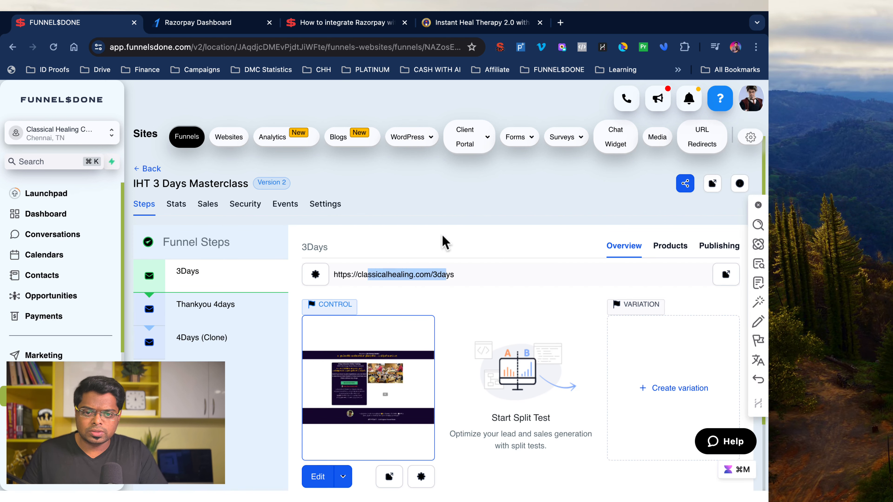
click(454, 242)
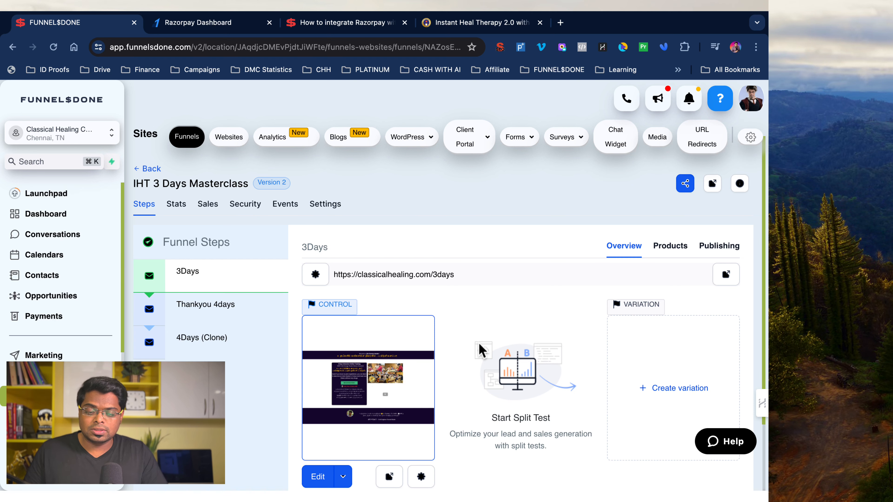
scroll(447, 388, down, 3)
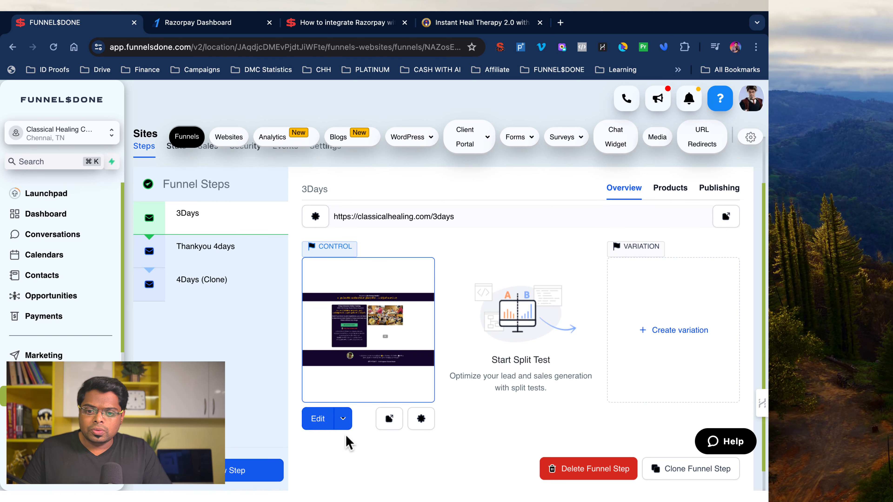
scroll(461, 351, up, 3)
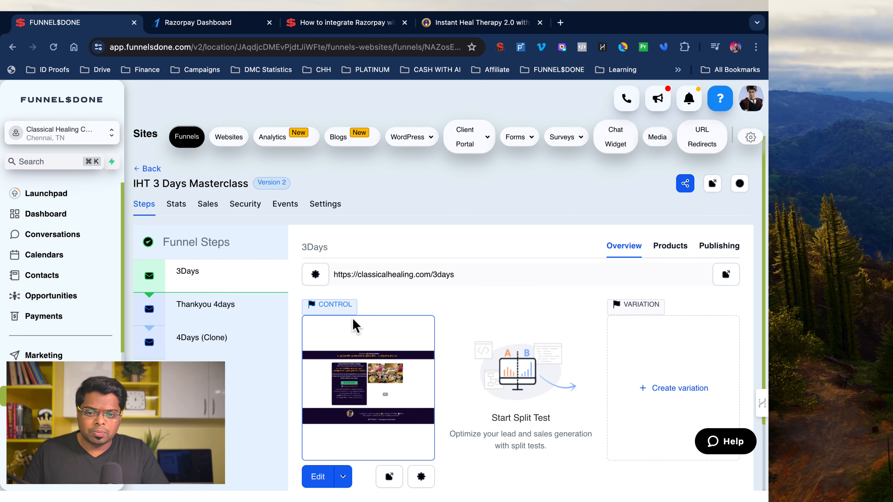
ctrl+scroll(352, 323, up, 5)
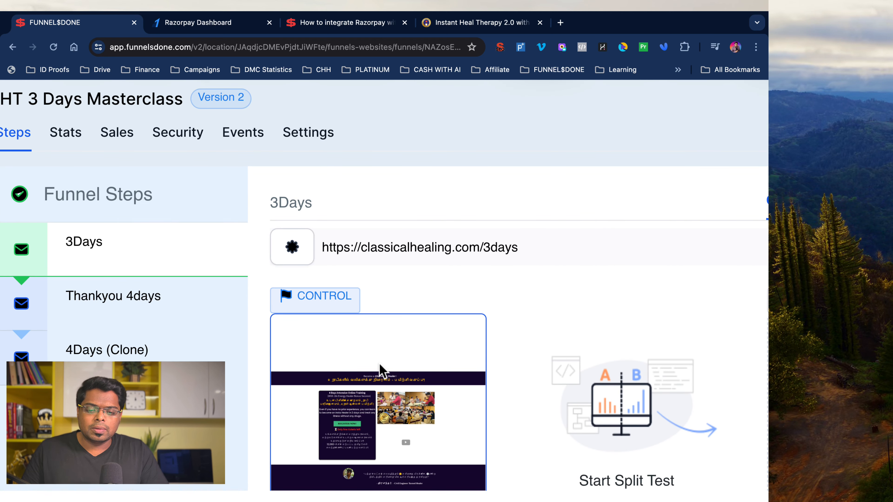
ctrl+scroll(384, 323, down, 5)
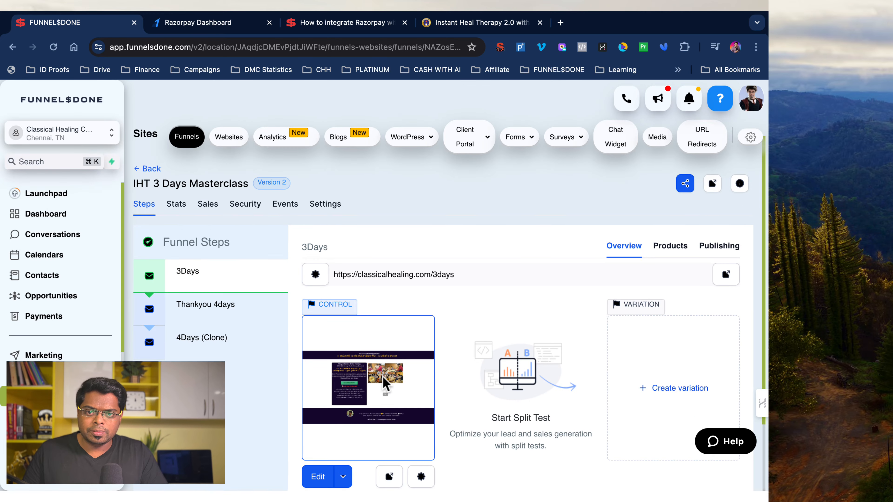
scroll(389, 383, down, 2)
Open the live 3Days page, confirm REGISTER NOW shows the popup, close it, and return to FunnelsDone
click(726, 241)
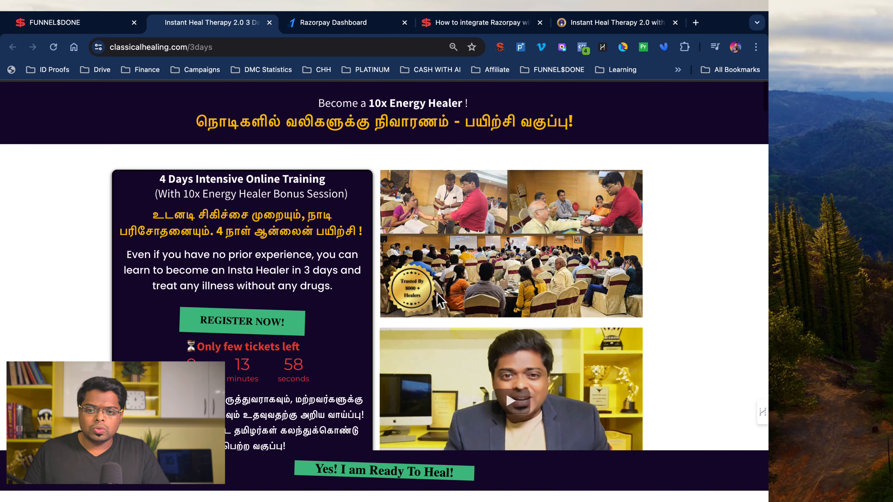
click(295, 327)
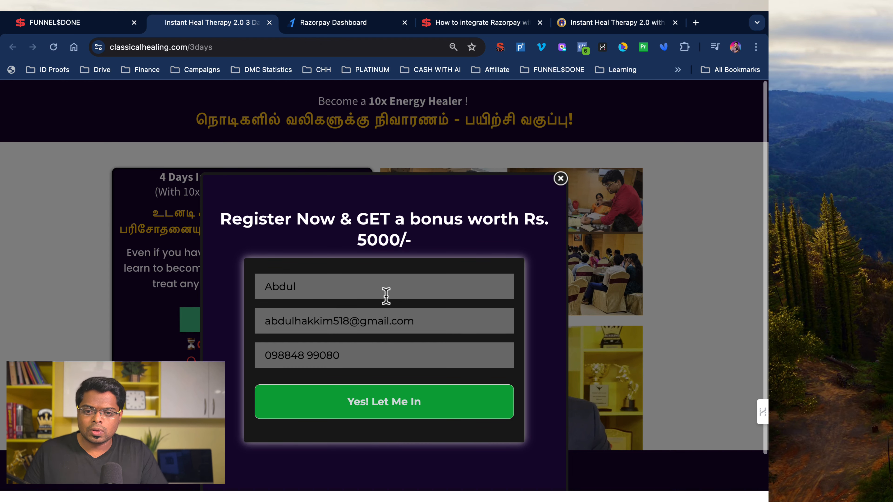
click(560, 178)
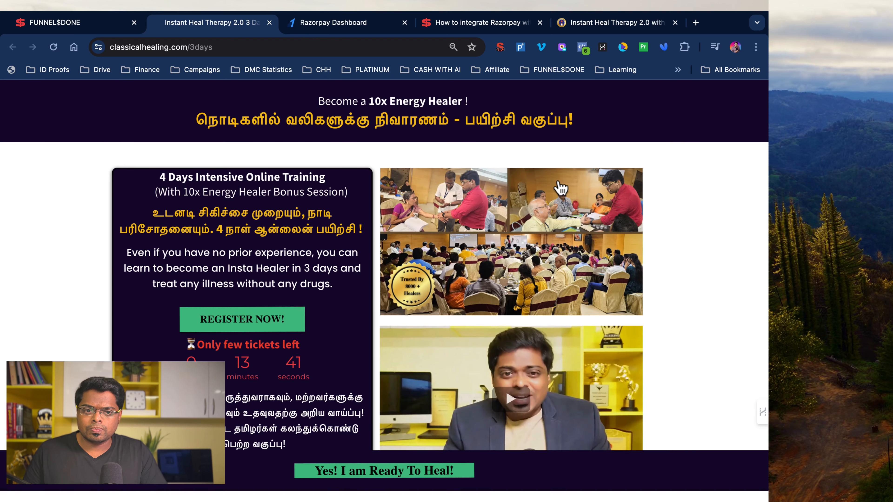
click(75, 21)
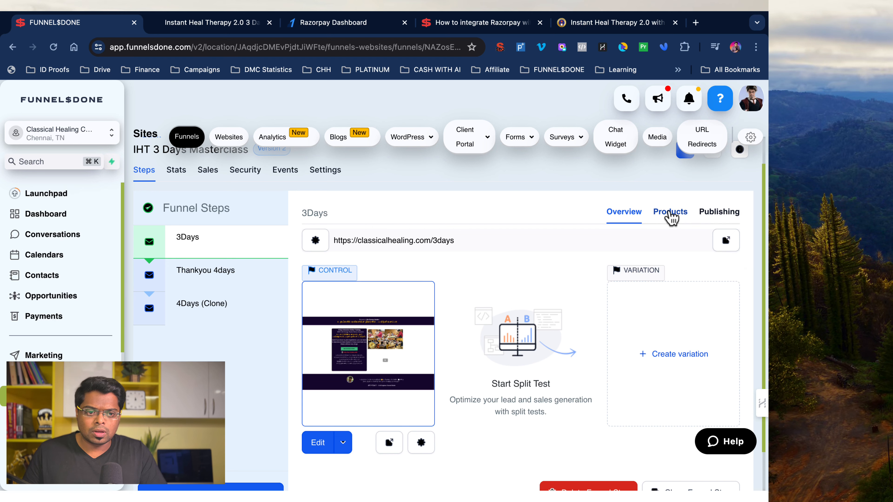
Add the Instant Heal Therapy 2.0 with Pulse Diagnosis product and its only price to the 3Days step
click(671, 212)
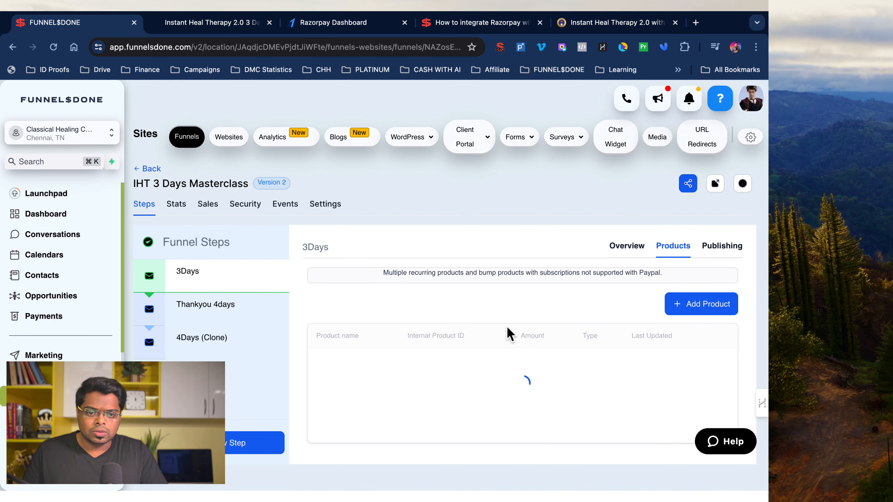
click(707, 313)
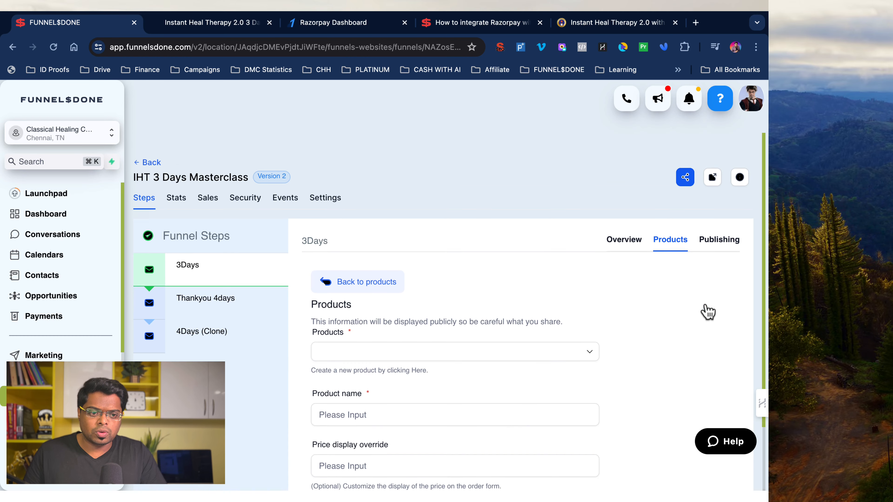
click(375, 329)
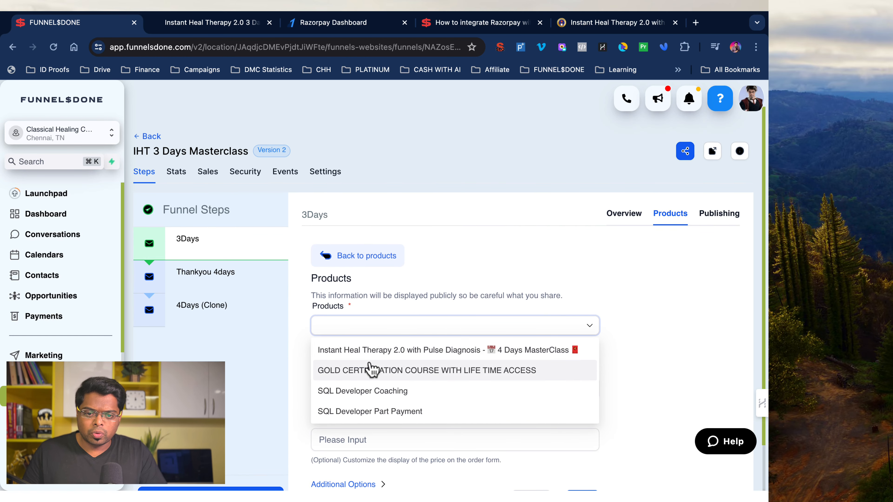
click(386, 350)
click(460, 387)
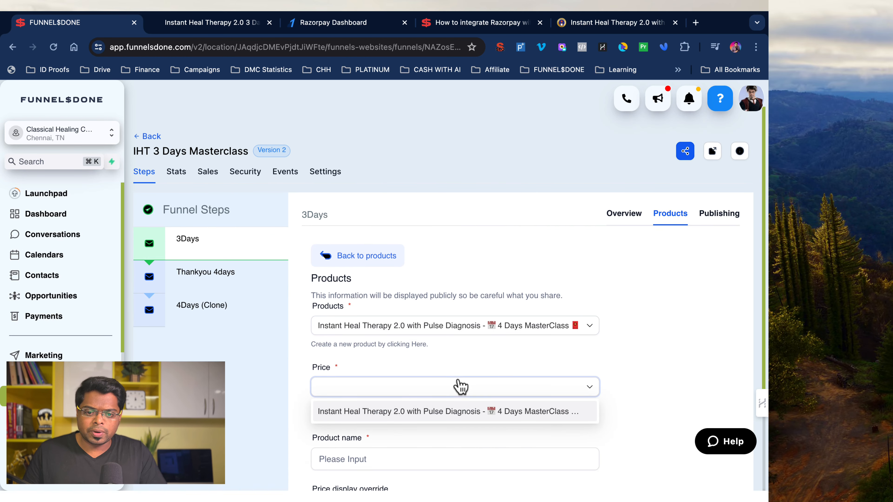
click(413, 412)
Start the price display override and check the product's price on Instamojo before returning
scroll(413, 418, down, 3)
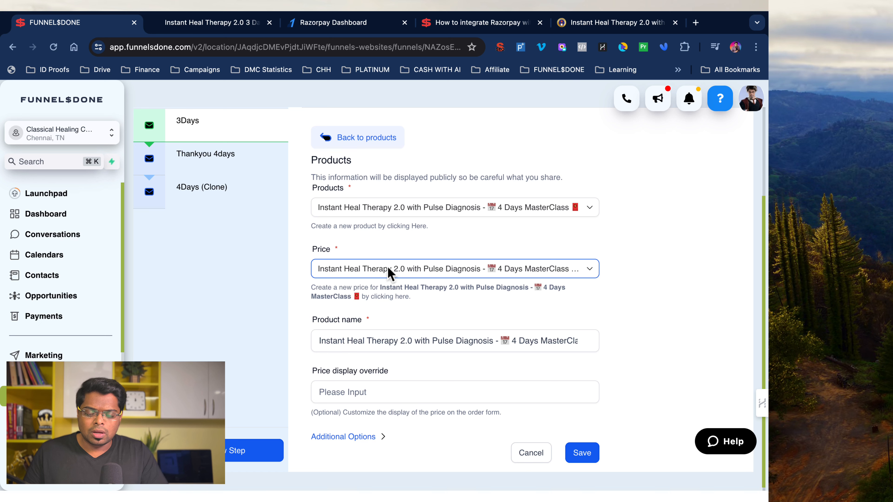
click(349, 397)
scroll(355, 390, down, 1)
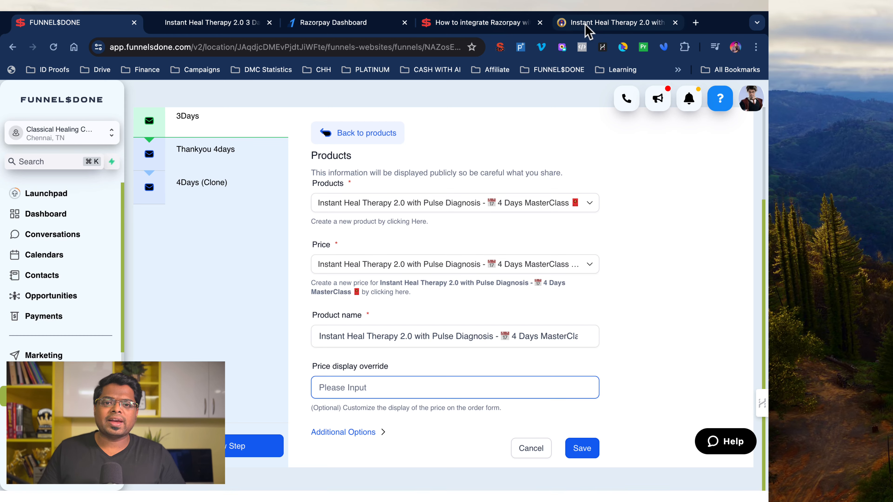
click(585, 24)
scroll(425, 239, up, 20)
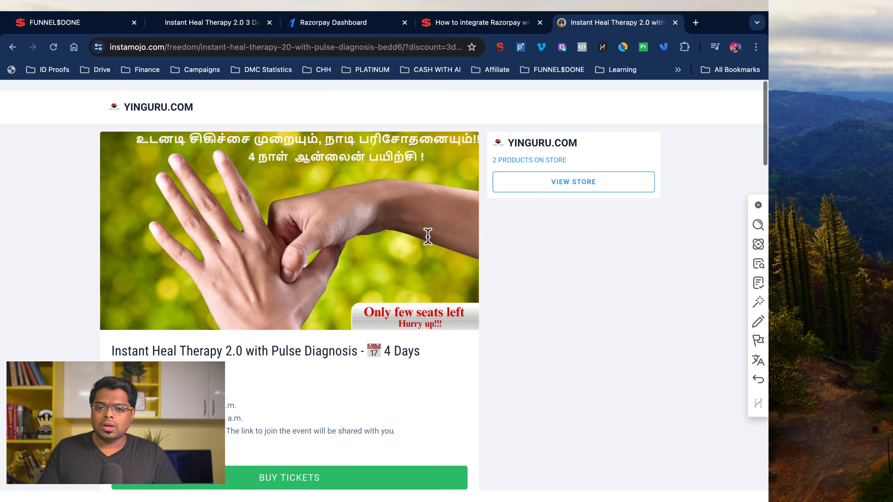
click(58, 23)
Enter 3999 as the product's price display override
text(39)
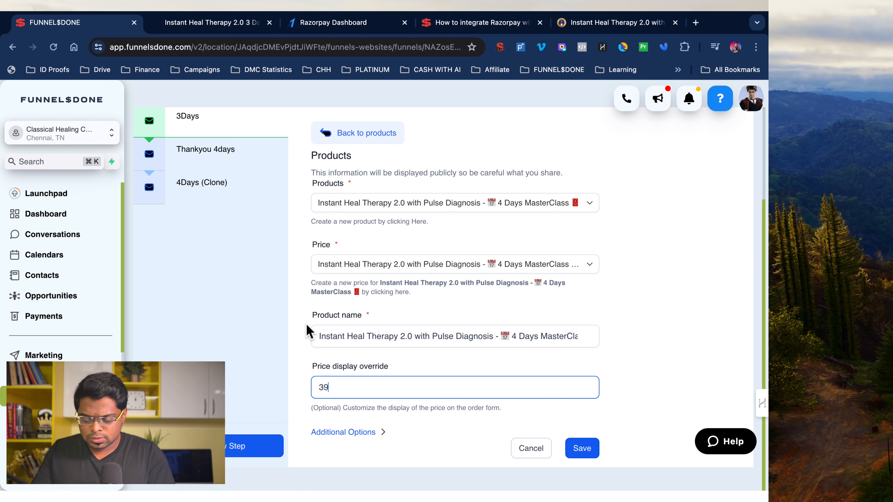
text(99)
click(665, 417)
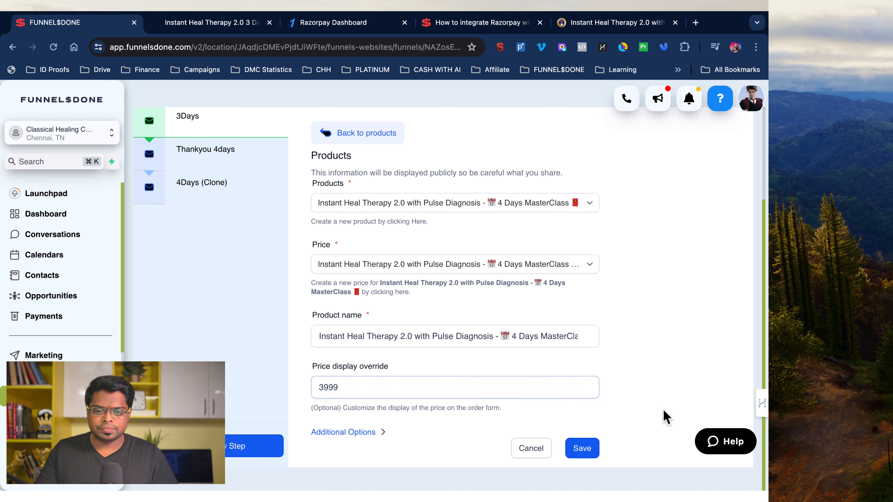
double_click(367, 395)
click(384, 392)
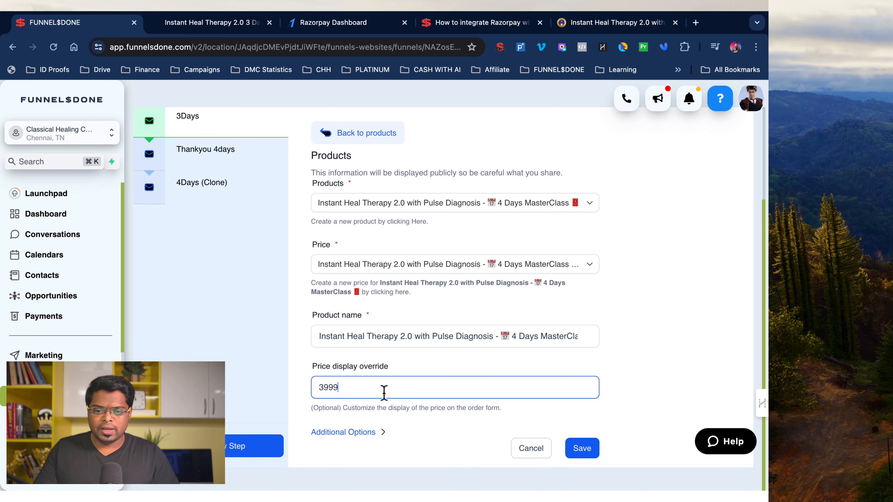
double_click(383, 390)
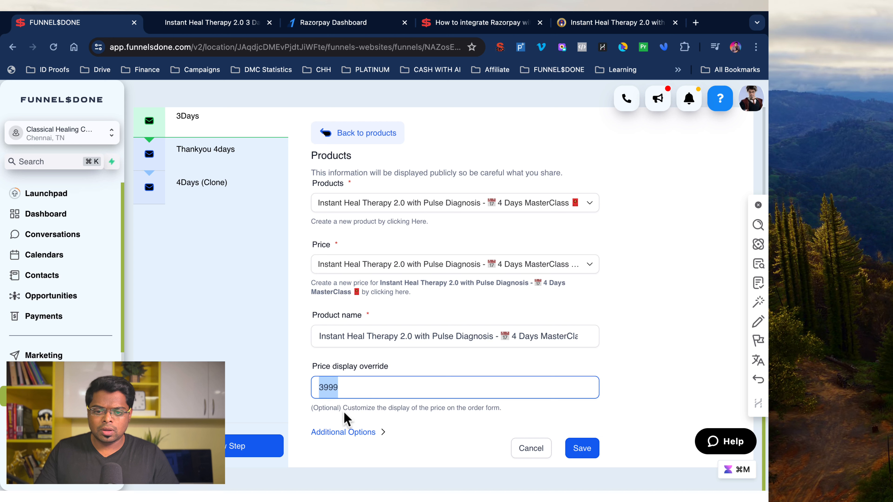
click(352, 408)
drag(352, 408, 506, 412)
click(508, 417)
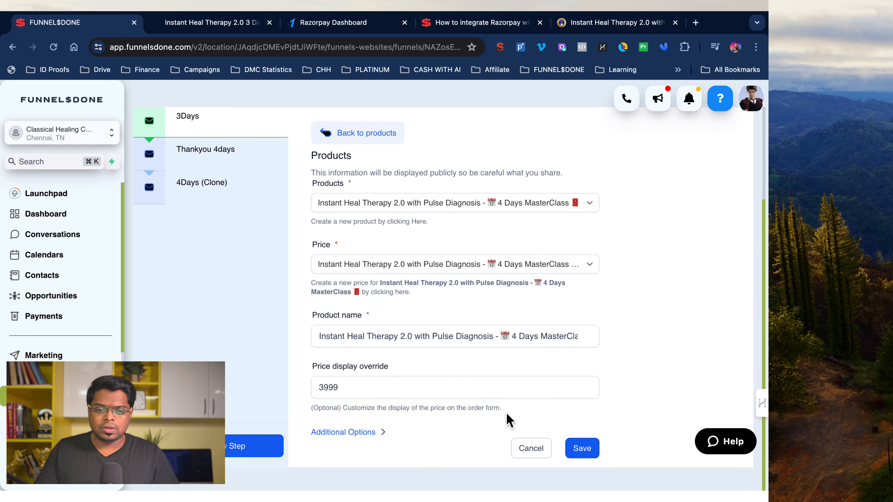
click(408, 391)
double_click(365, 389)
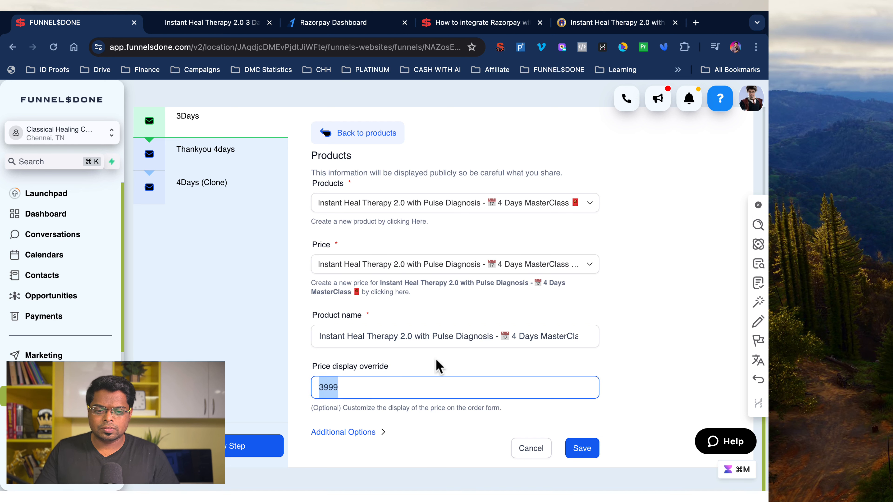
click(438, 366)
click(389, 380)
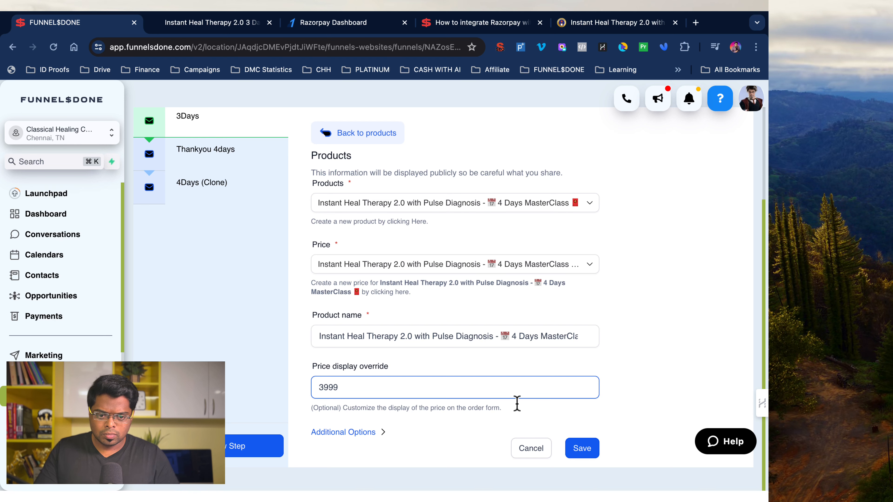
Review and close Additional Options, then save the product on the 3Days step
click(383, 433)
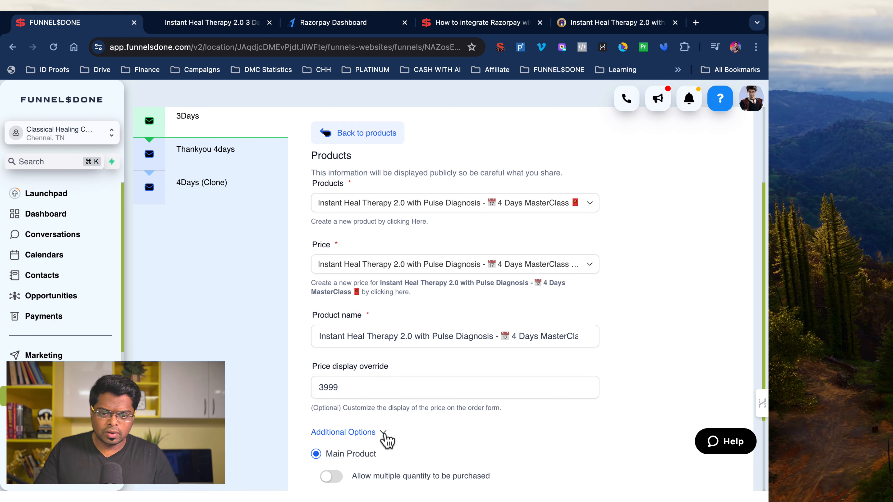
scroll(387, 439, down, 3)
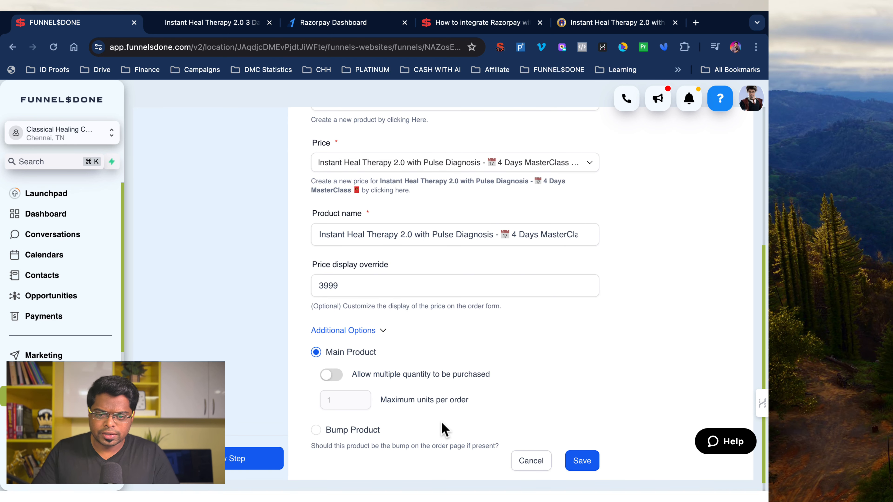
click(385, 331)
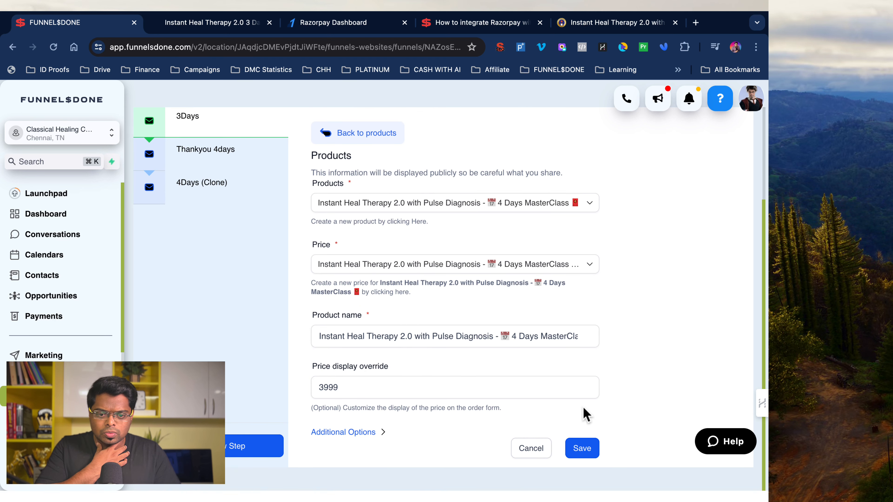
click(573, 454)
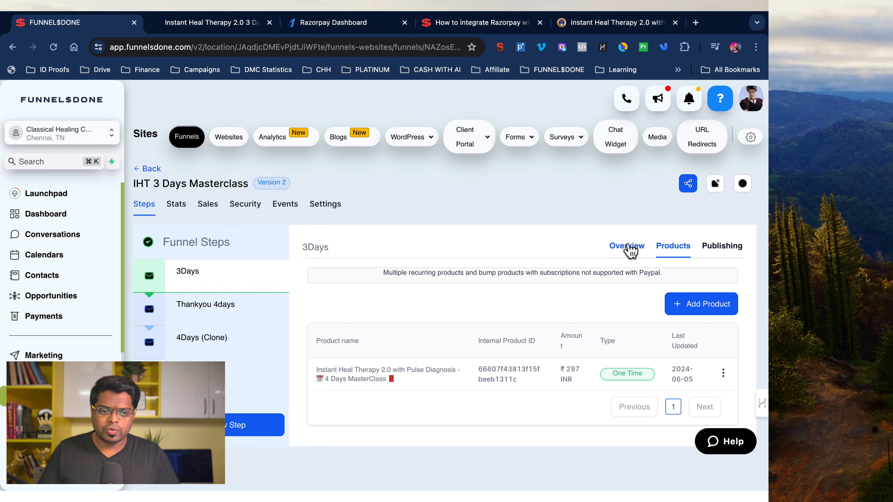
From the 3Days Overview, choose Edit in a New Tab to open the page builder
click(628, 246)
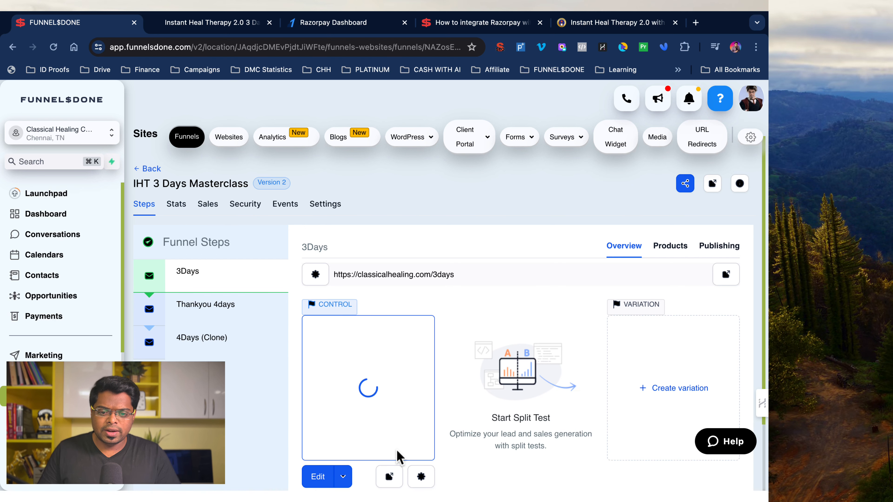
scroll(390, 456, down, 3)
click(343, 400)
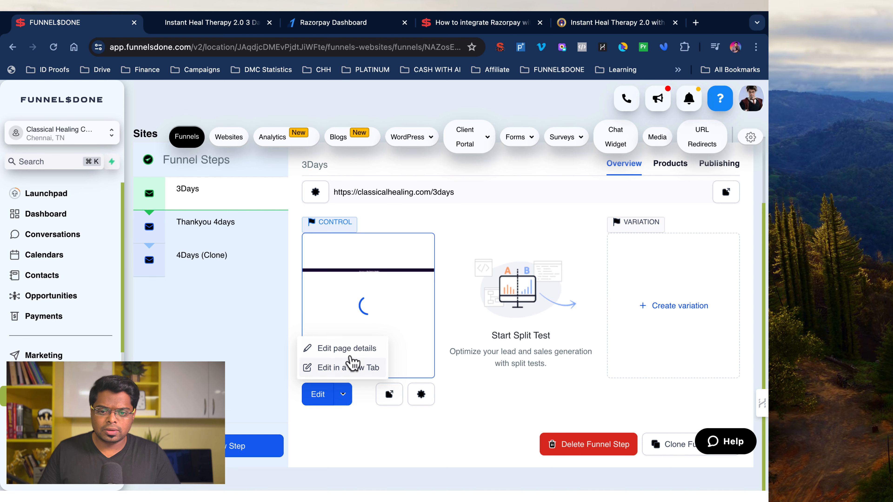
click(354, 369)
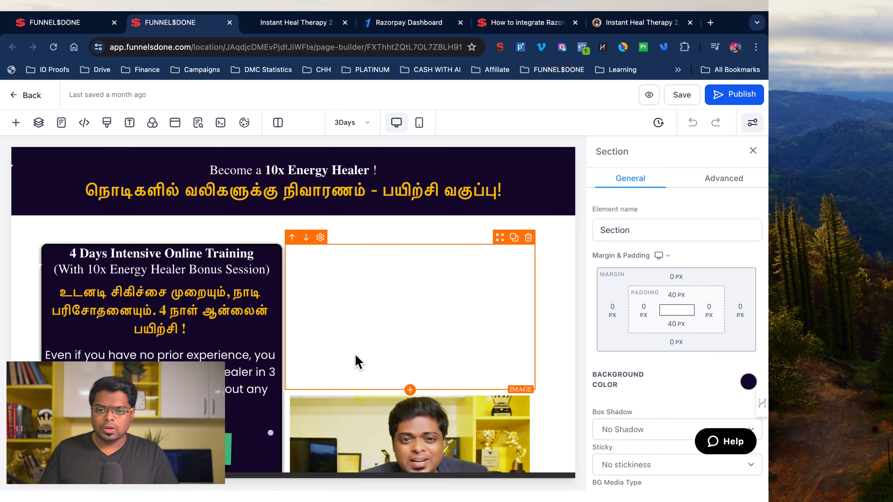
Open the Register Now popup and delete its old registration form, keeping the headline
scroll(387, 387, down, 1)
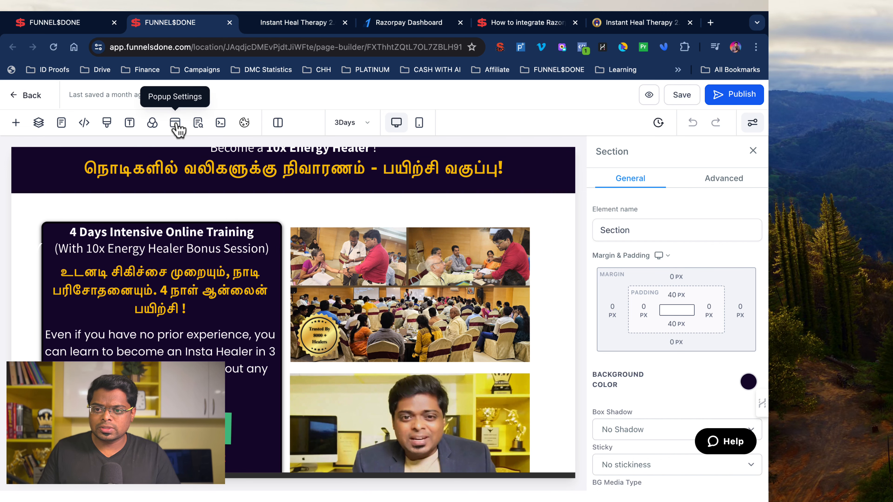
scroll(175, 124, up, 5)
scroll(177, 123, down, 4)
scroll(177, 131, down, 2)
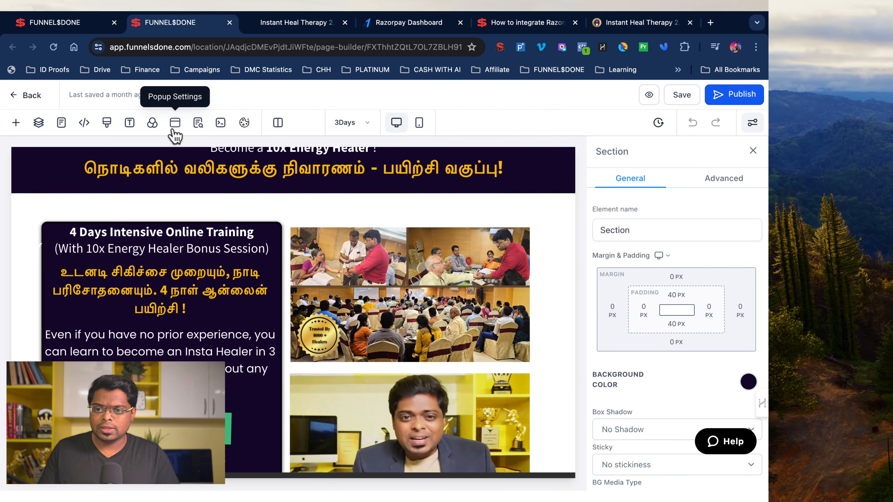
click(175, 127)
scroll(309, 405, down, 5)
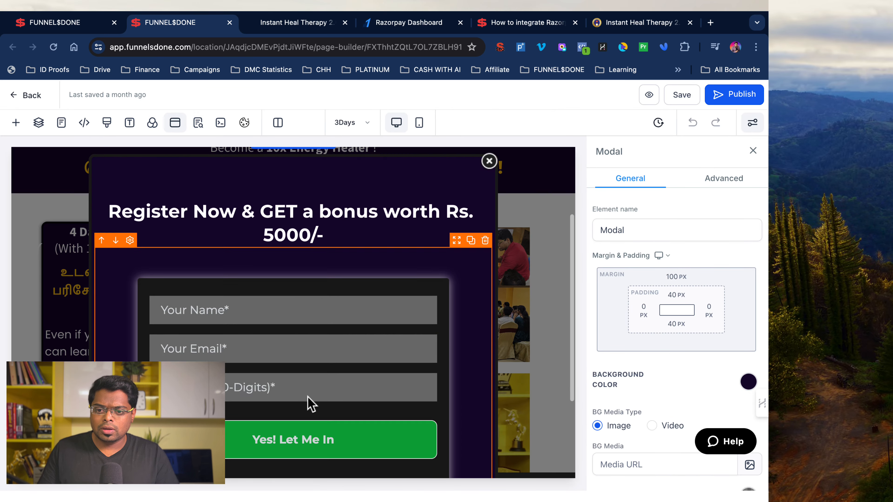
click(282, 346)
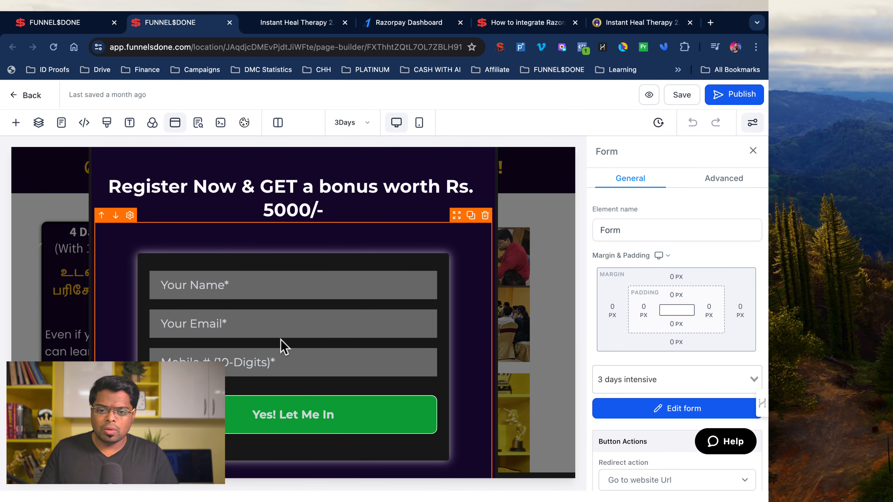
scroll(281, 341, down, 1)
scroll(281, 341, up, 1)
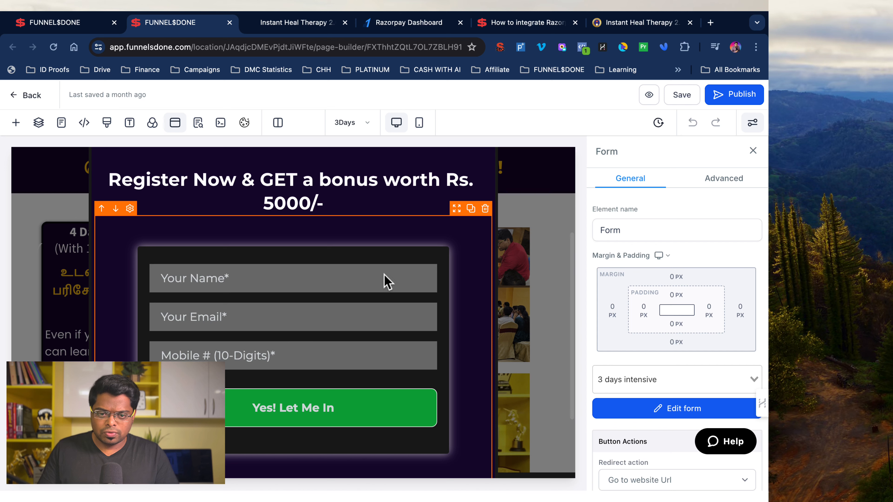
click(485, 208)
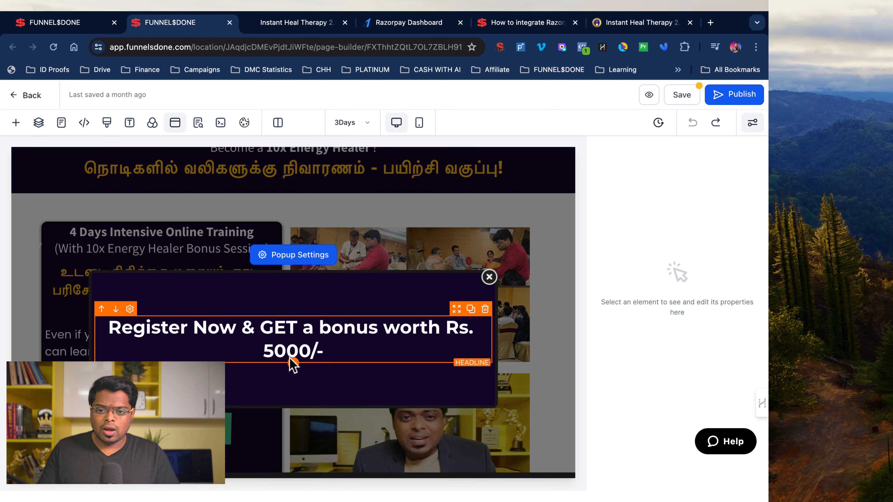
Search the element library for 'ste' to find the 2 Step Order element
click(292, 363)
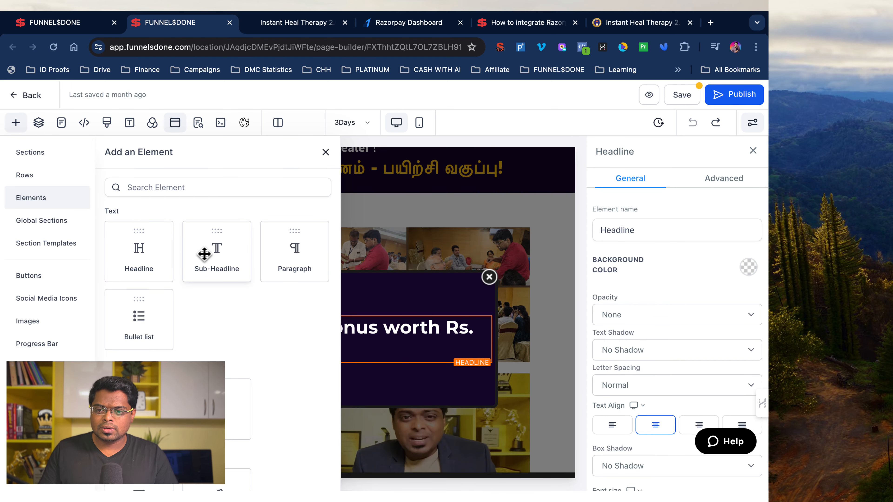
click(185, 189)
text(tw)
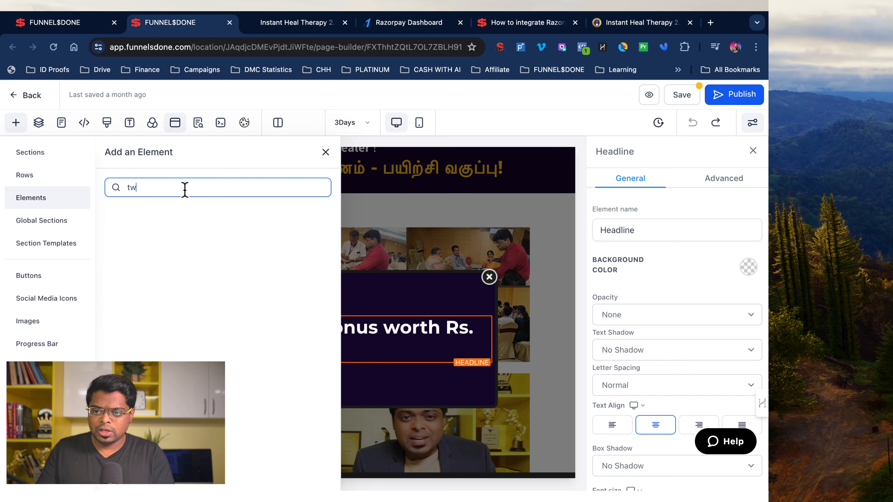
key(BackSpace)
key(BackSpace)
text(ste)
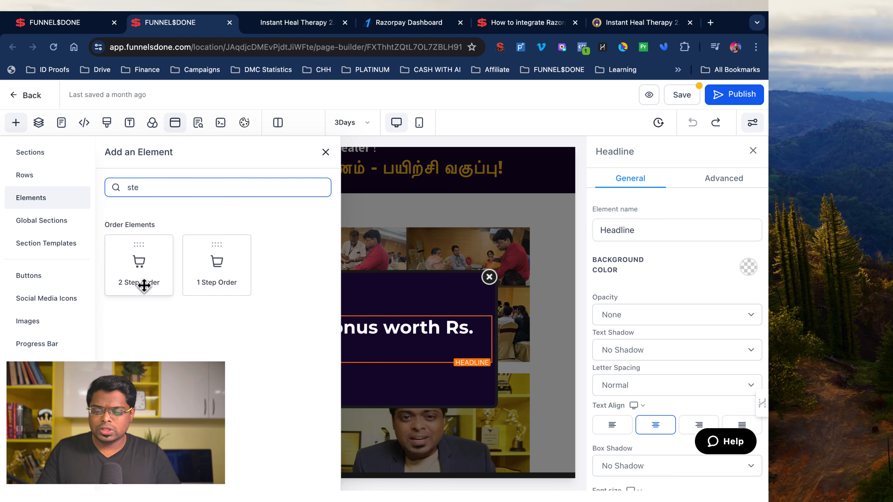
Drop the 2 Step Order element under the popup headline and review its contact and shipping fields
drag(135, 273, 300, 402)
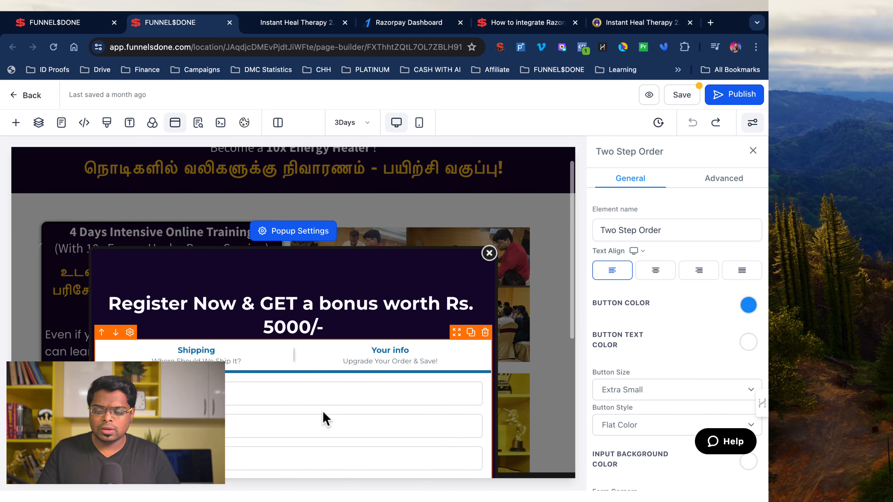
scroll(322, 416, down, 5)
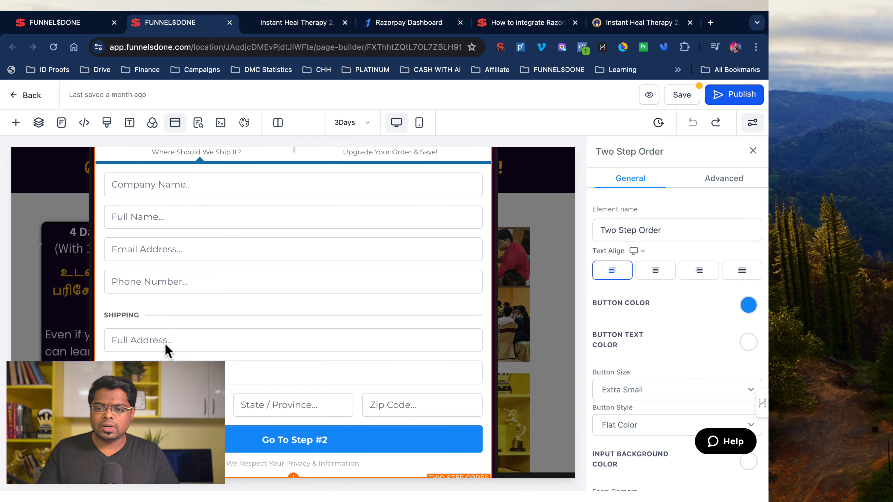
scroll(165, 338, up, 3)
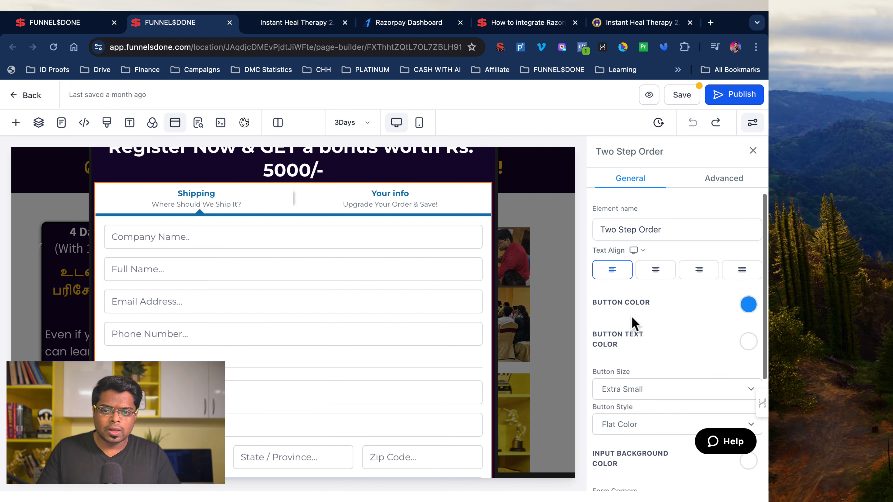
triple_click(668, 230)
scroll(663, 311, down, 5)
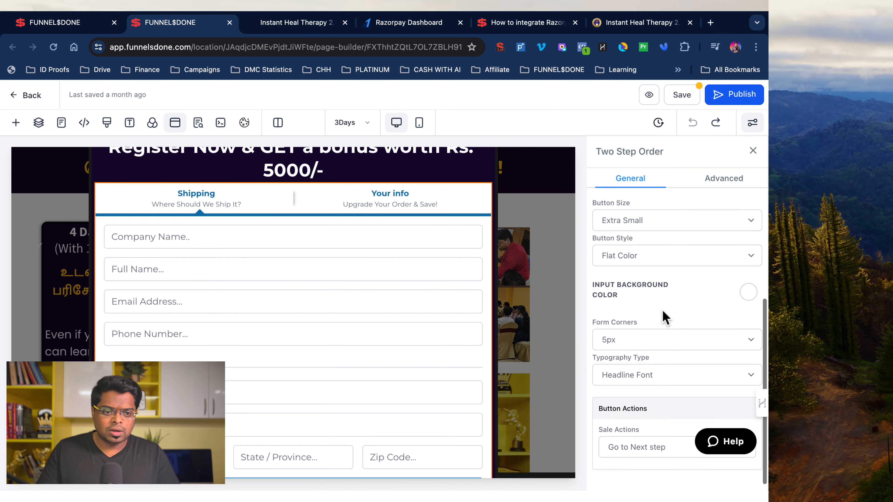
scroll(664, 315, up, 3)
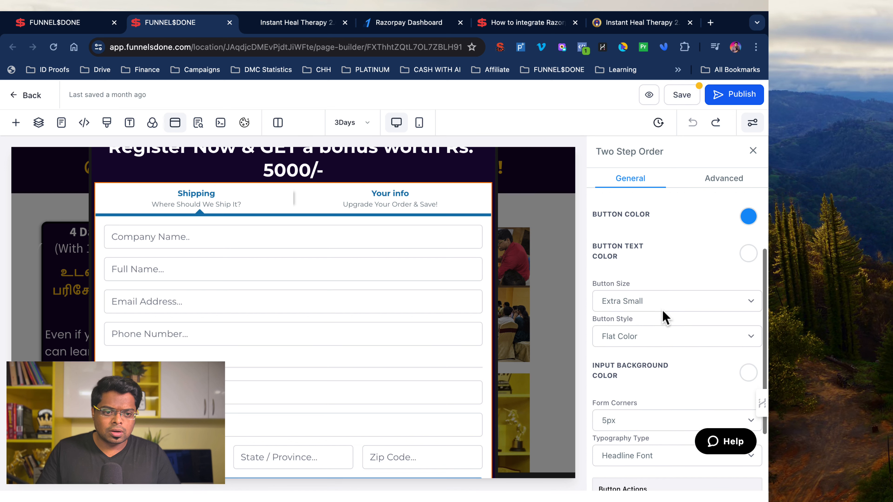
scroll(534, 335, down, 3)
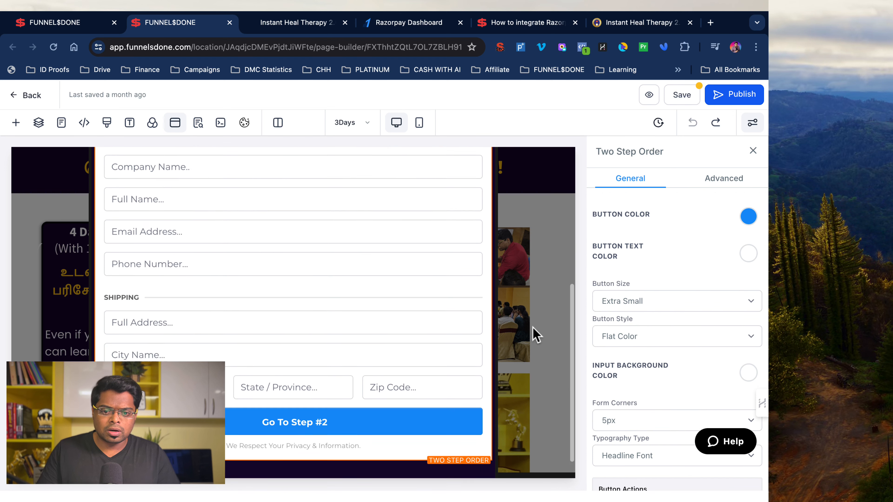
Change the Two Step Order's Go To Step #2 button colour from blue to green
click(748, 216)
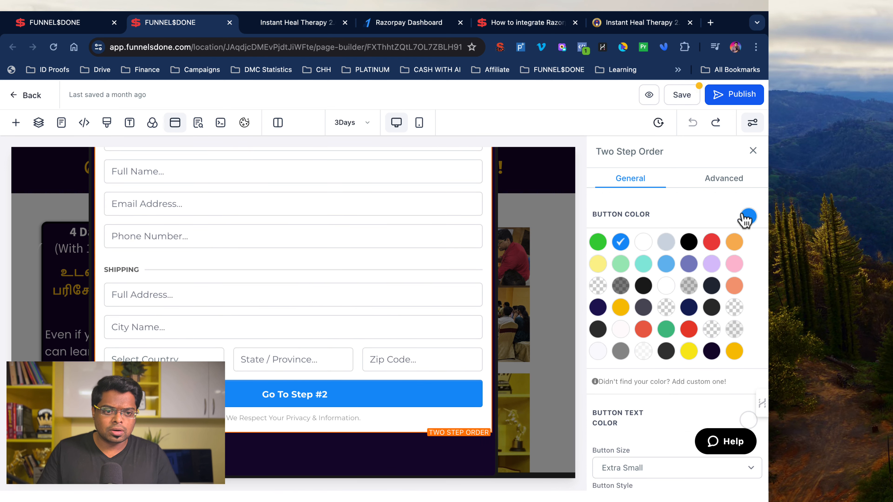
click(598, 243)
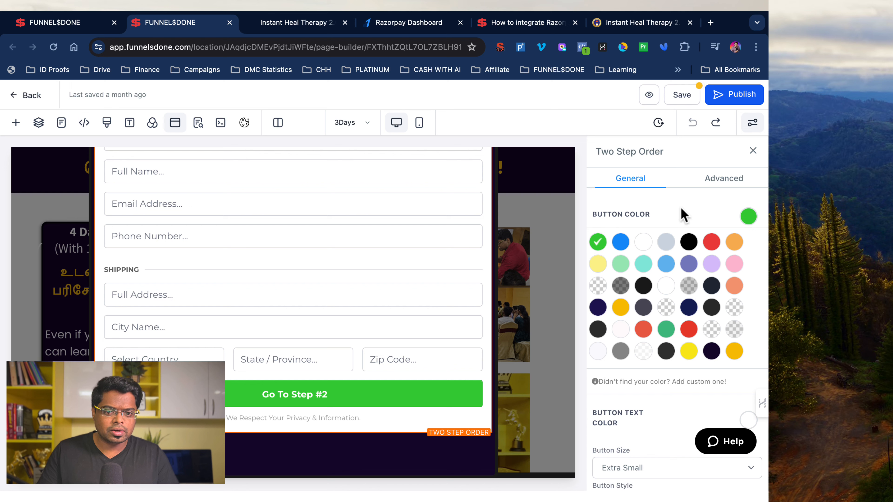
scroll(690, 361, down, 5)
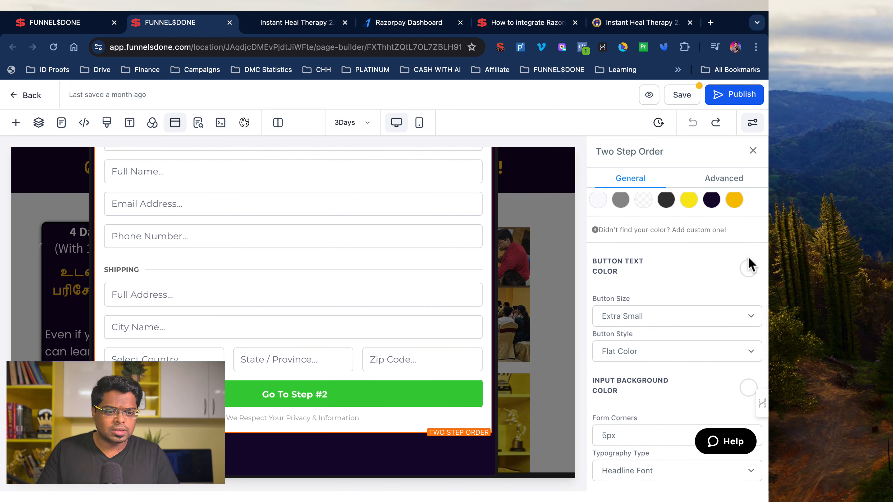
scroll(687, 355, down, 3)
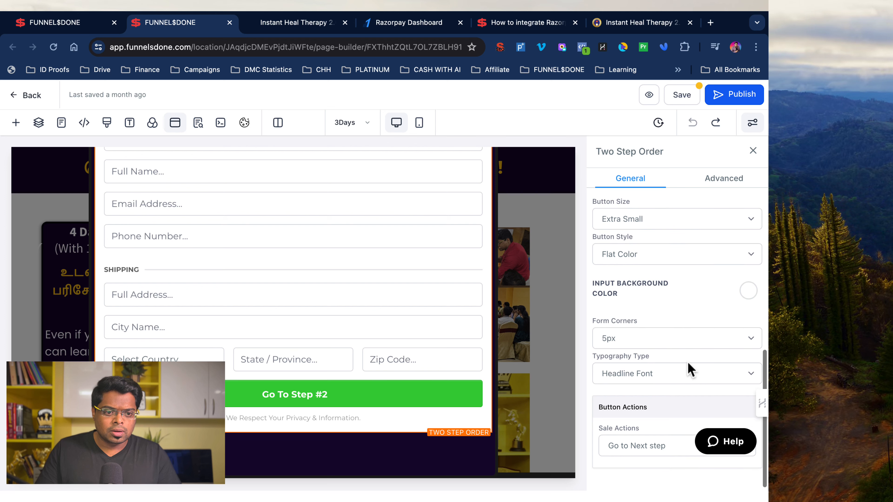
scroll(683, 366, down, 1)
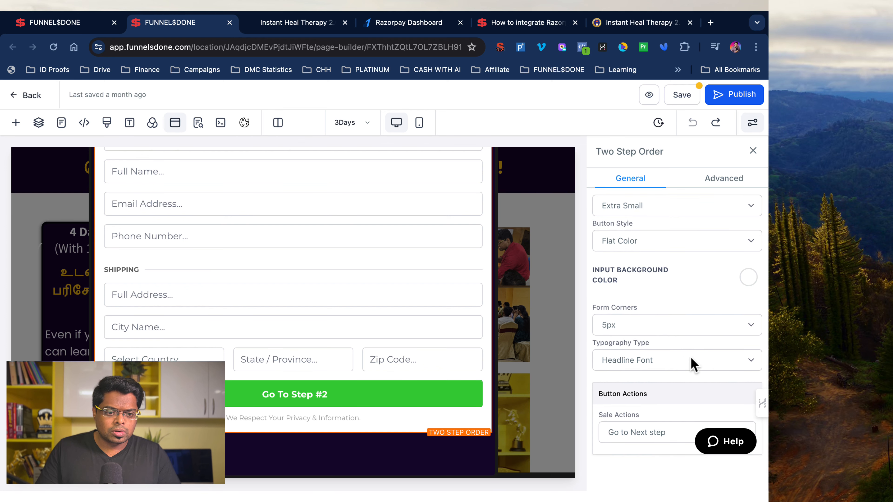
scroll(677, 403, up, 10)
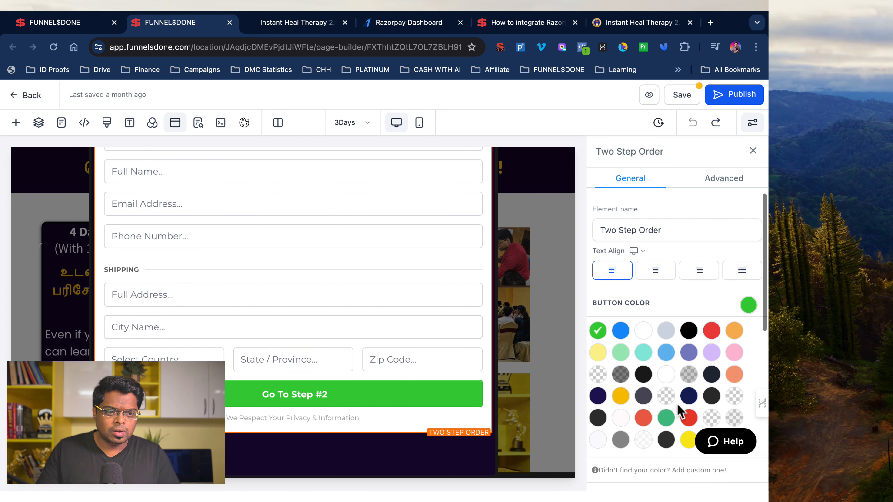
Type 'Where To Send Your Ticket?' into the Step #1 headline field
click(725, 180)
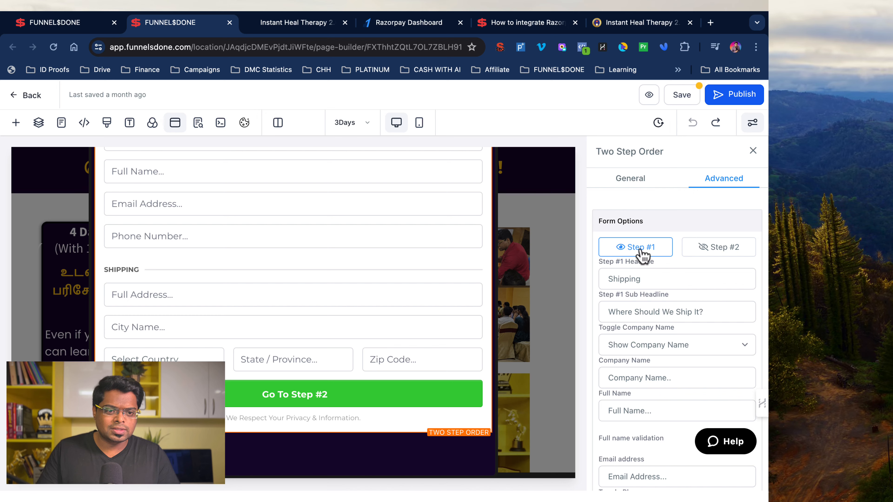
scroll(384, 287, up, 5)
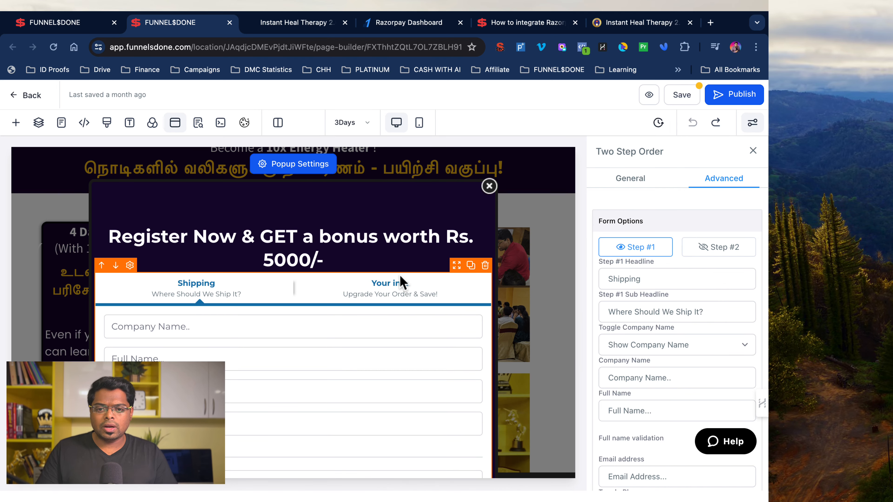
double_click(640, 278)
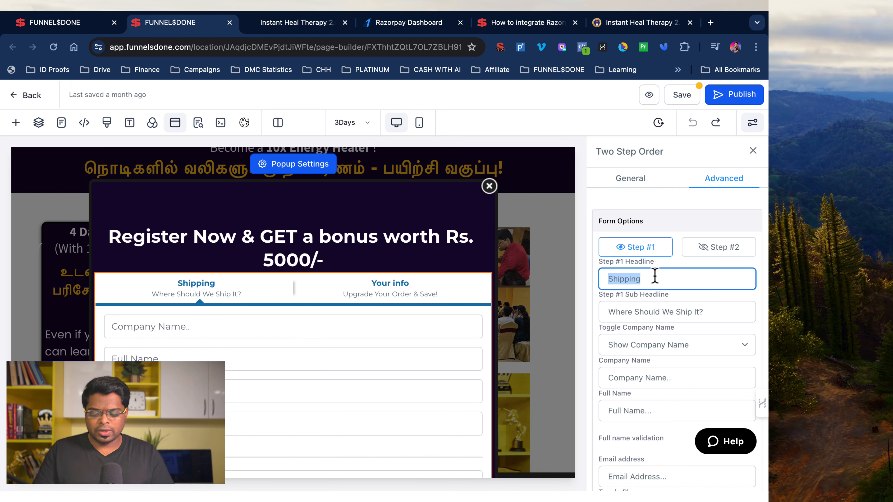
text(Ente)
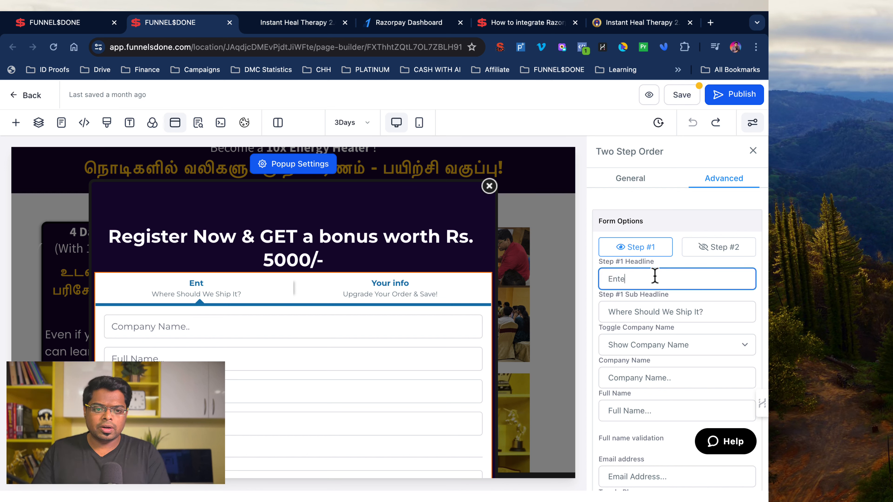
text(r Your Details)
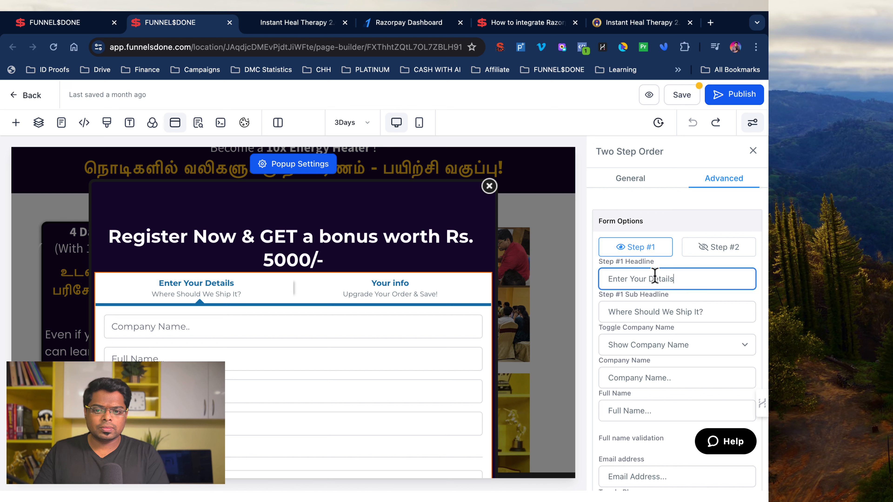
triple_click(714, 284)
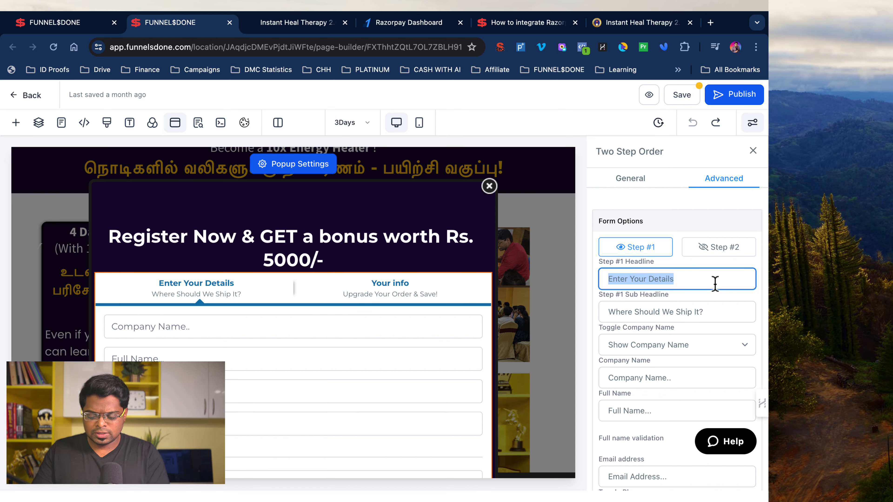
text(Where To)
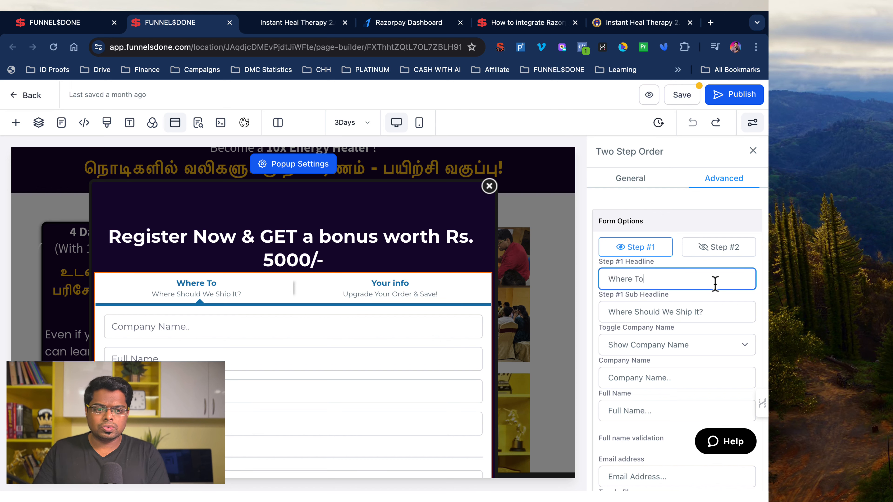
text( Send Y)
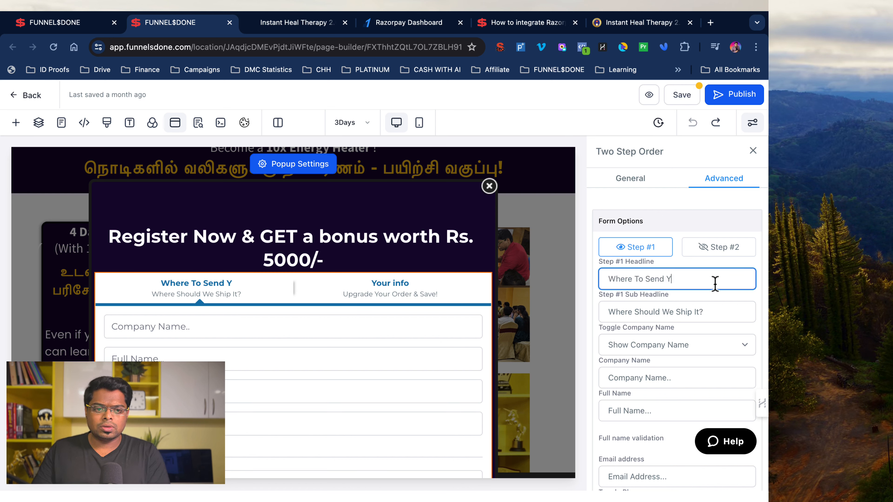
text(our Ticket?)
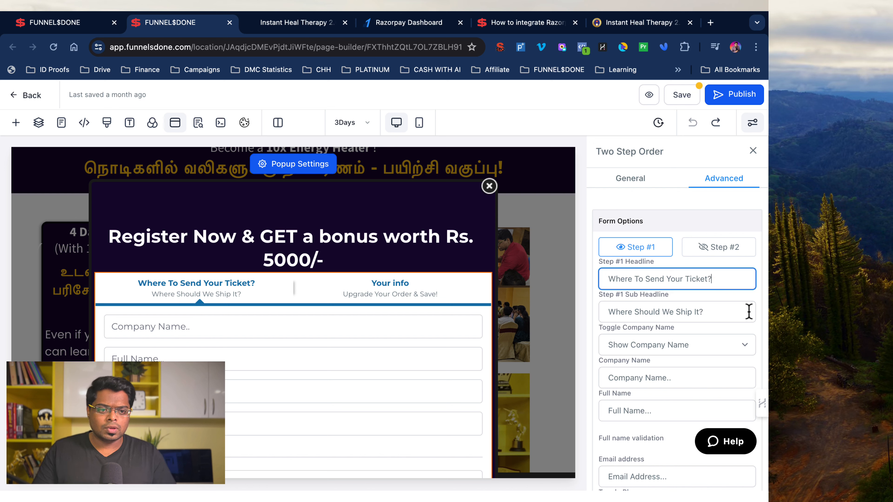
scroll(722, 319, down, 1)
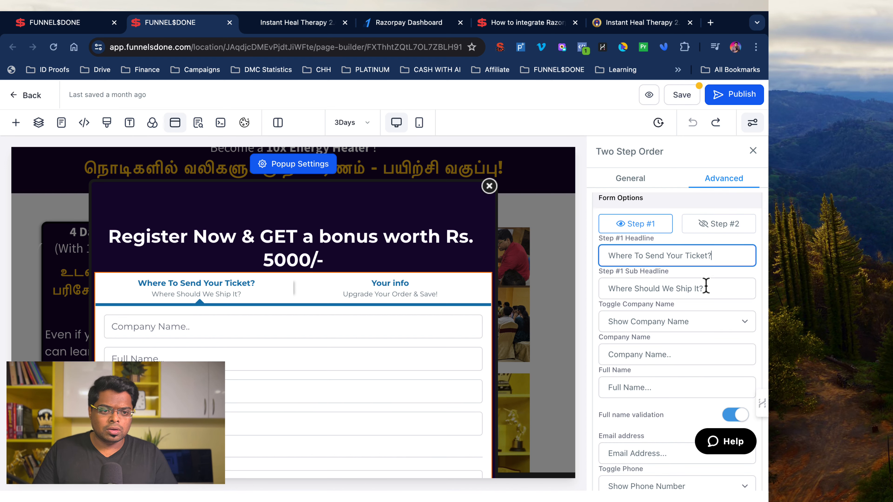
Paste that text into the Step #1 Sub Headline and retitle the headline 'Enter Your Informations'
triple_click(704, 287)
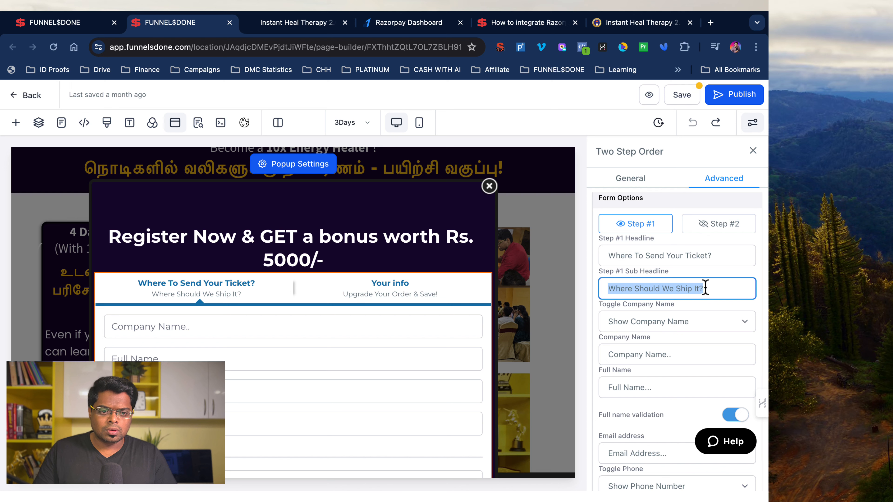
triple_click(692, 260)
key(ctrl+c)
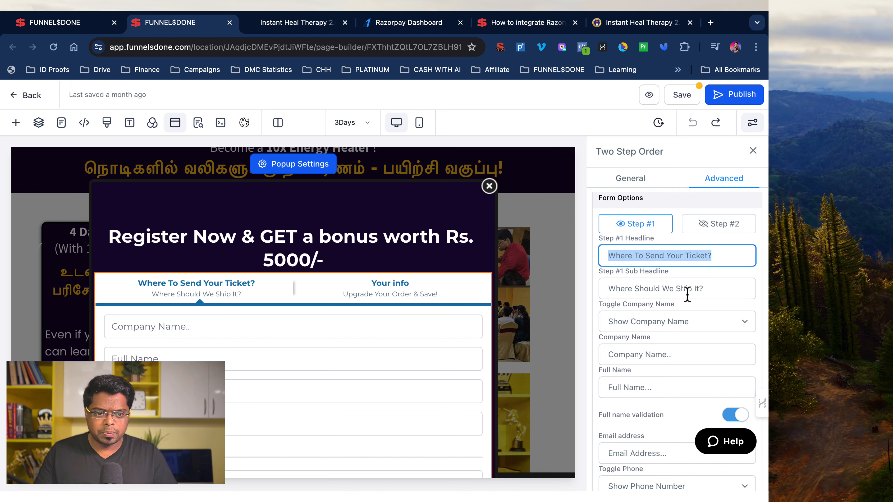
triple_click(688, 295)
key(ctrl+v)
triple_click(712, 260)
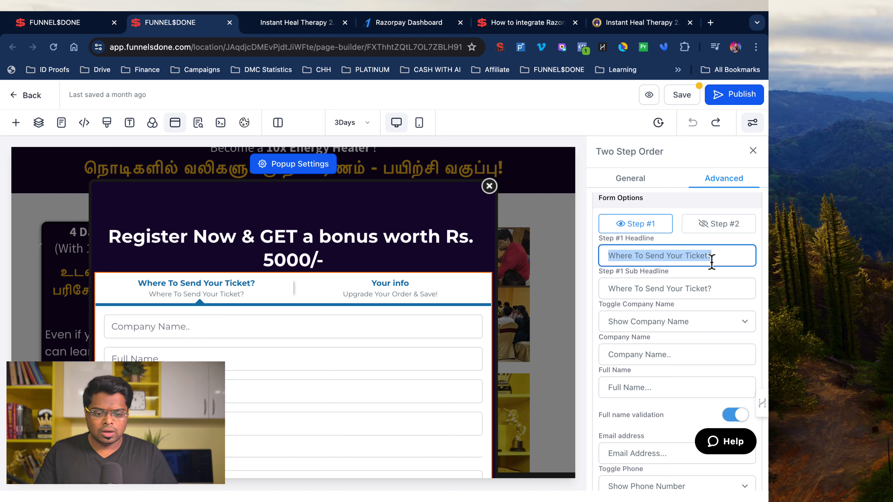
text(Enter Your)
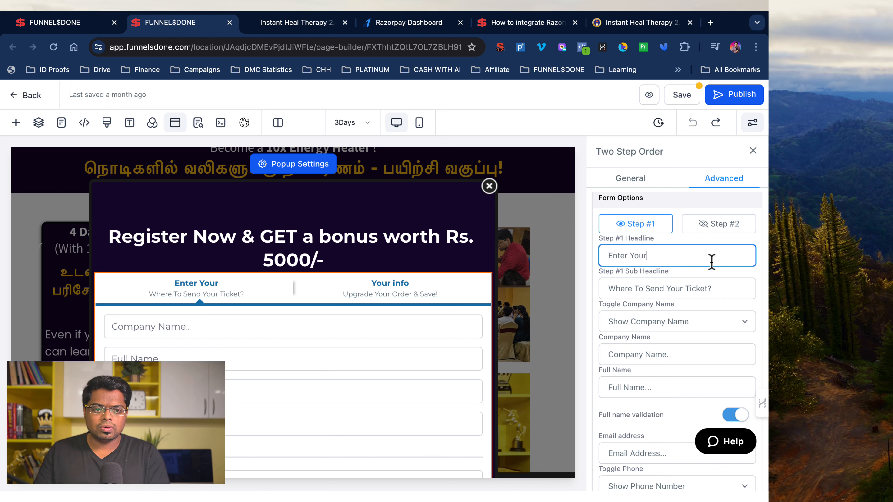
text( Info)
key(BackSpace)
key(BackSpace)
key(BackSpace)
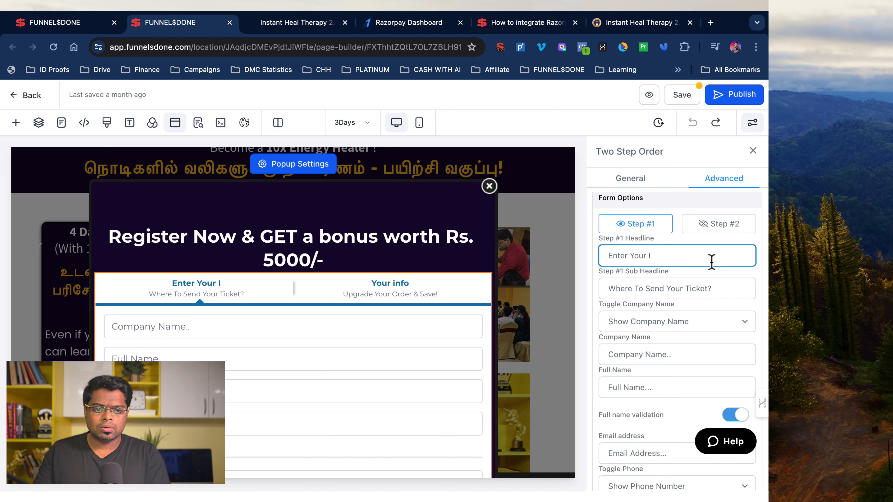
text(nformations)
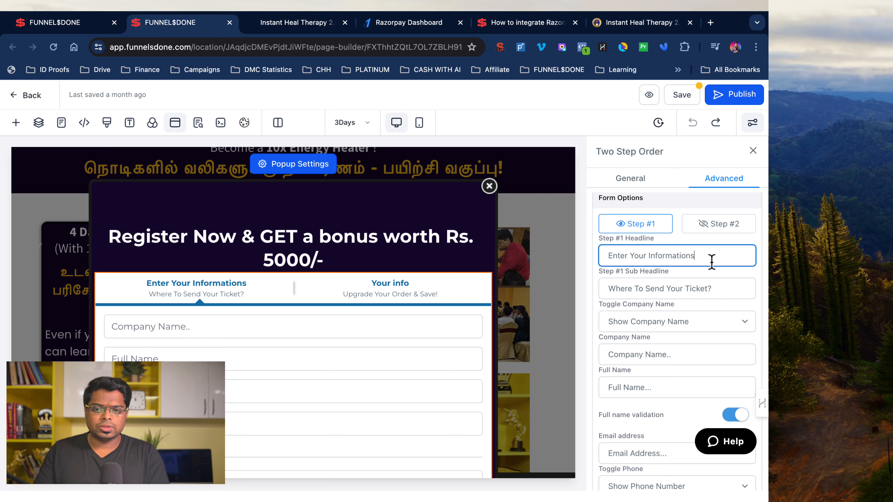
scroll(702, 313, down, 2)
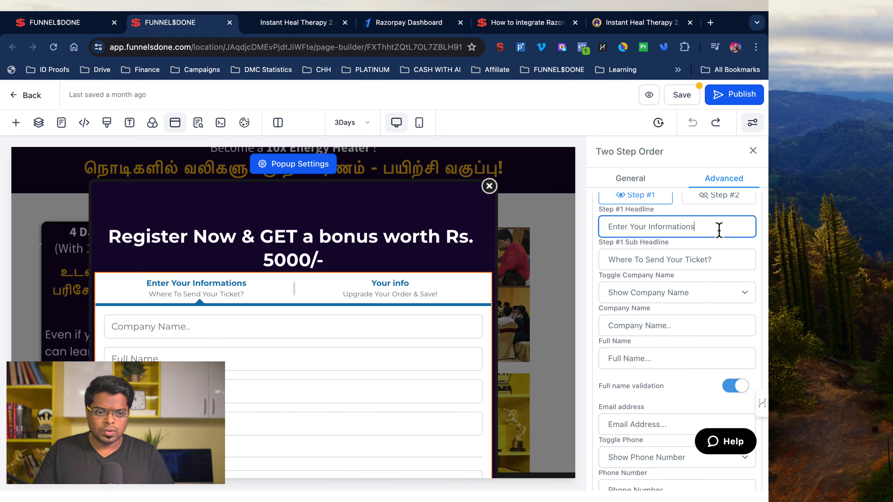
Hide the Company Name field and turn off Full name validation
click(680, 297)
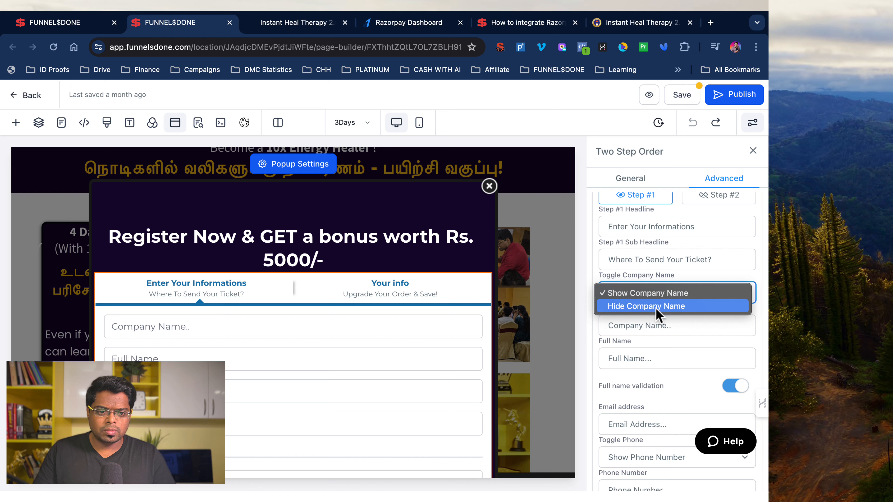
click(636, 309)
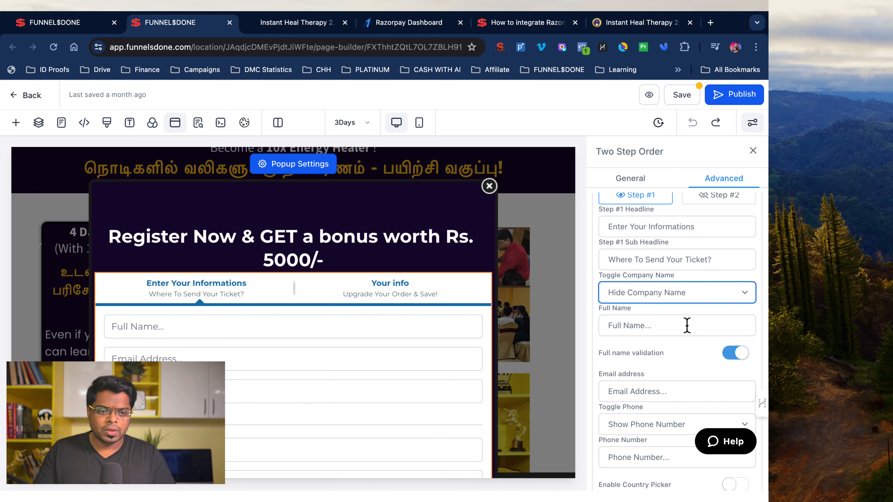
scroll(650, 338, down, 3)
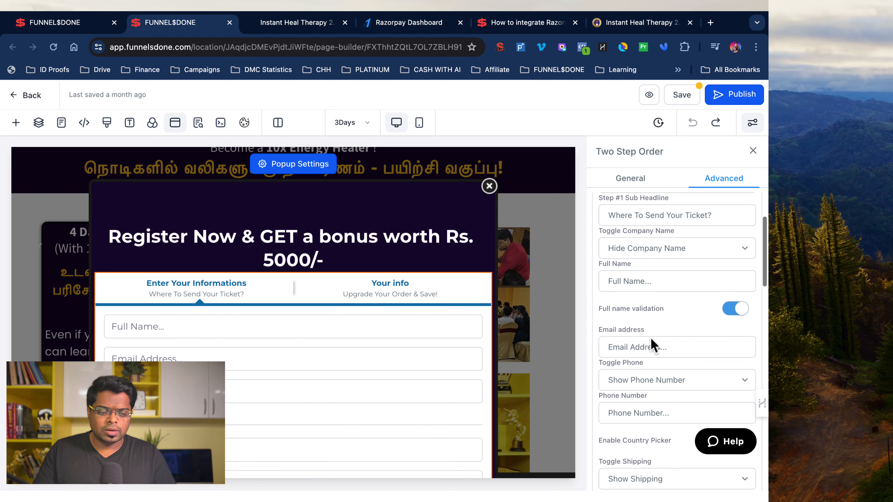
scroll(668, 314, down, 2)
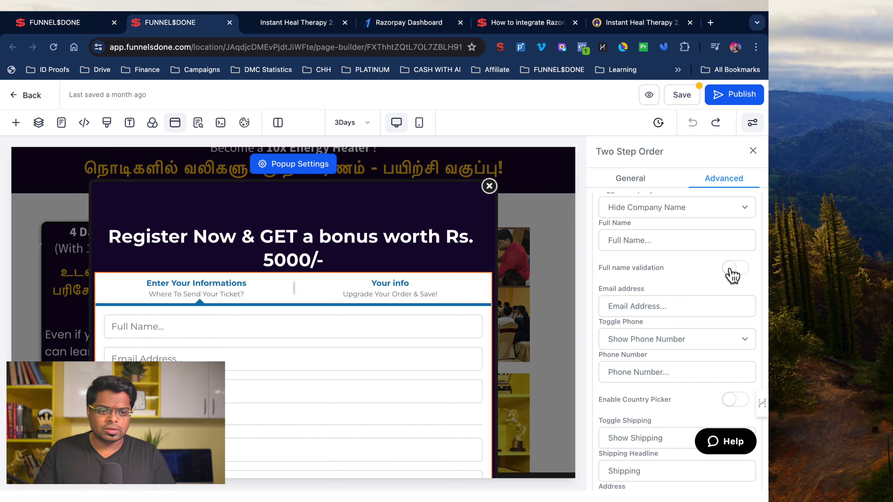
scroll(616, 295, down, 4)
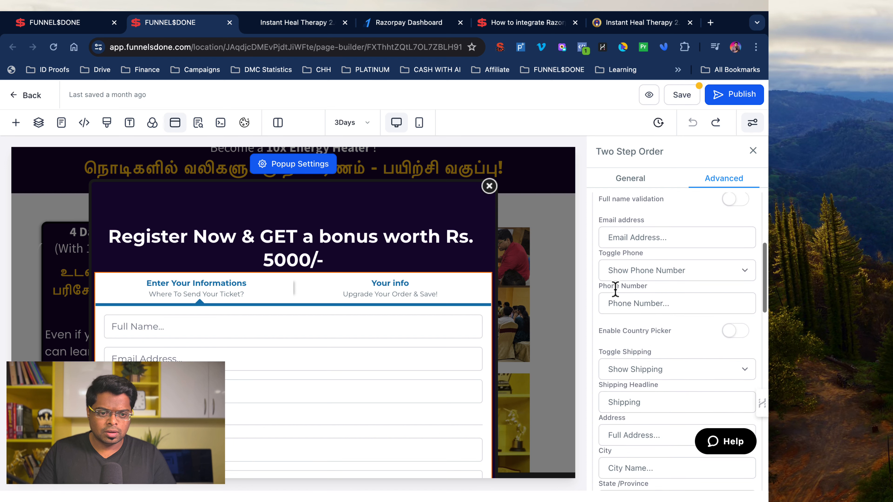
click(639, 238)
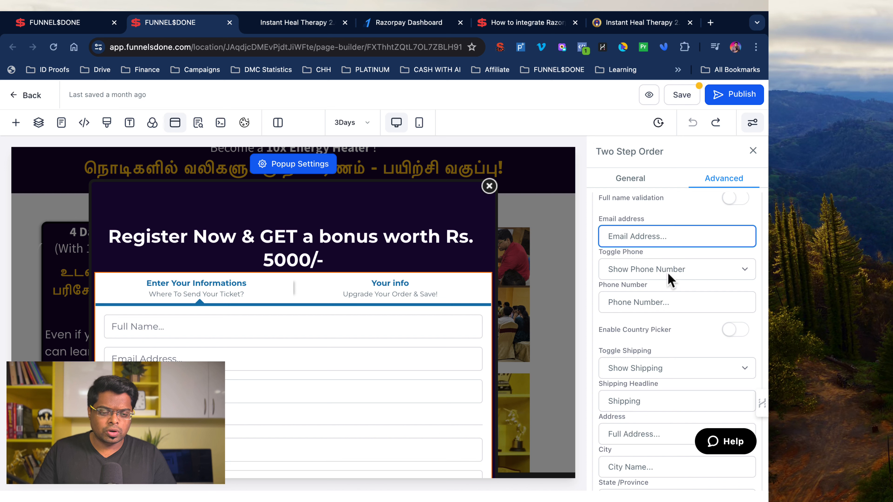
scroll(670, 280, down, 1)
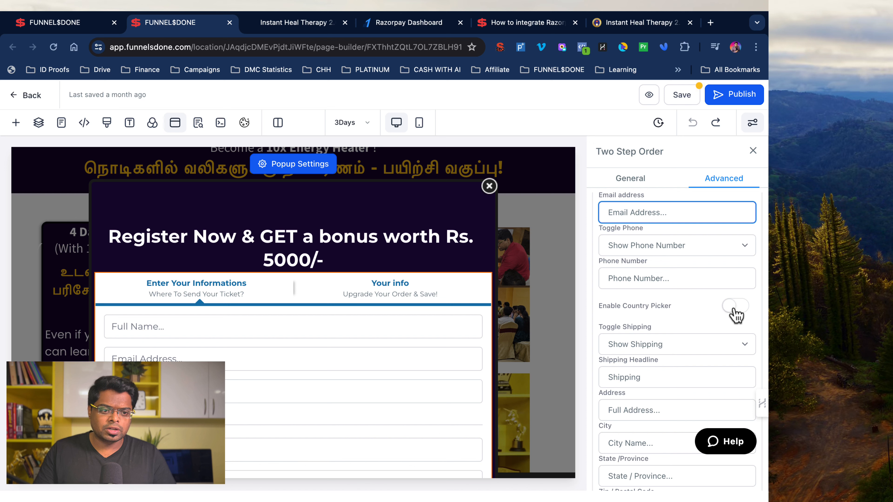
scroll(687, 319, down, 1)
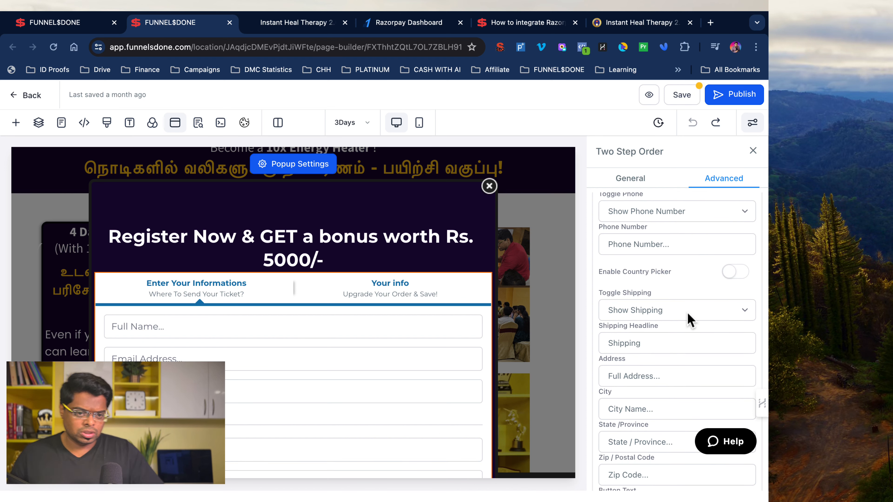
scroll(690, 320, down, 1)
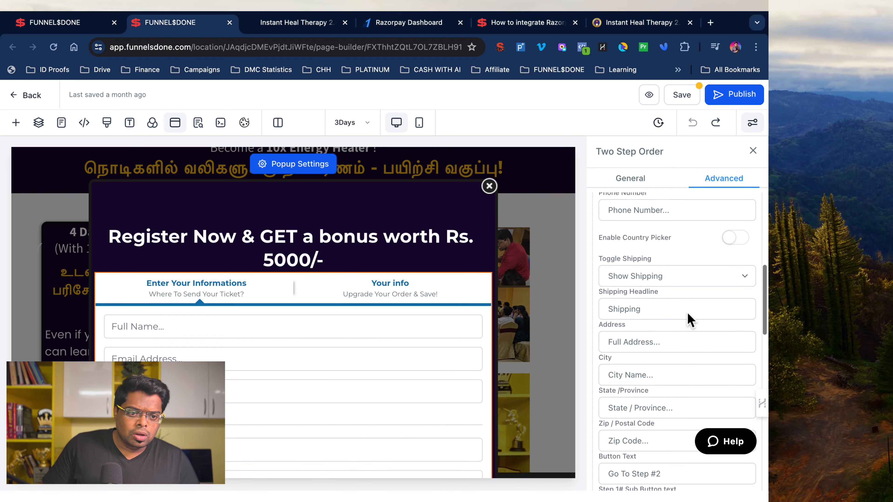
Hide the shipping fields, leaving the footer text unchanged
click(688, 279)
click(663, 291)
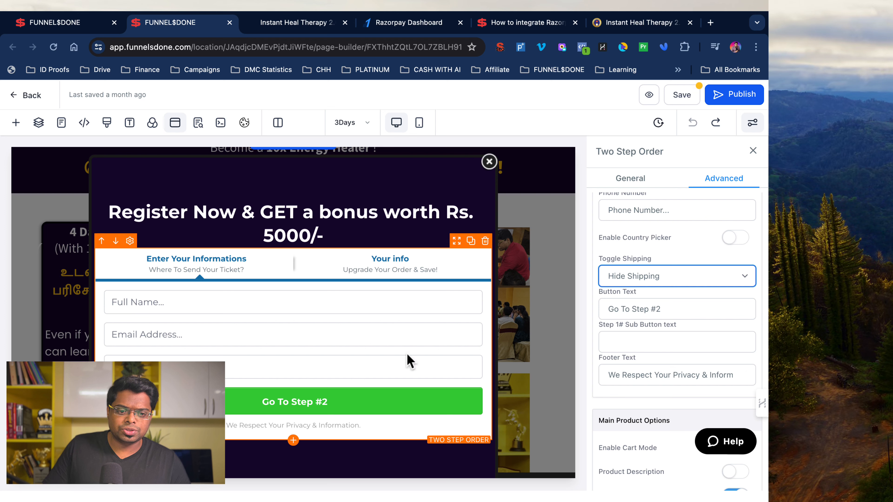
scroll(668, 419, down, 2)
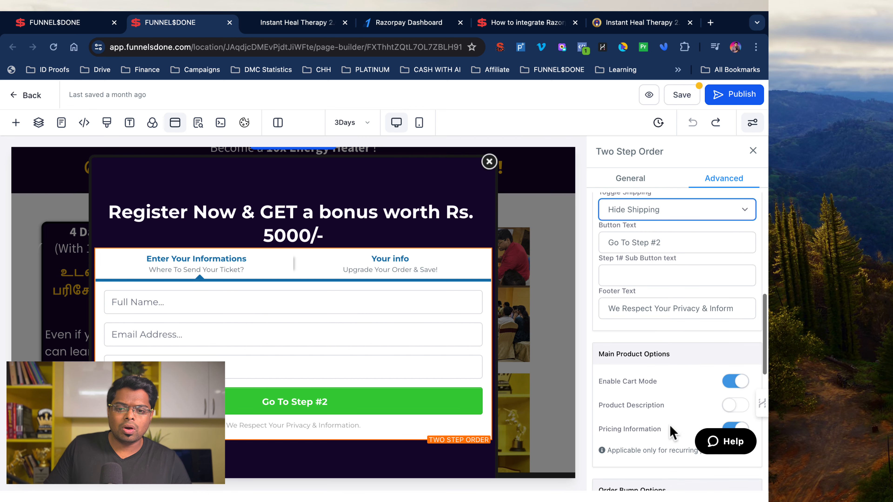
triple_click(632, 310)
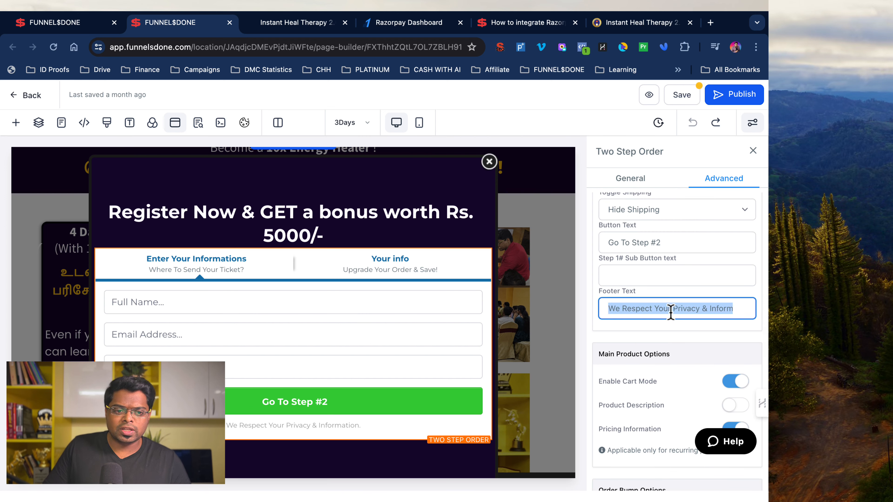
scroll(729, 311, right, 1)
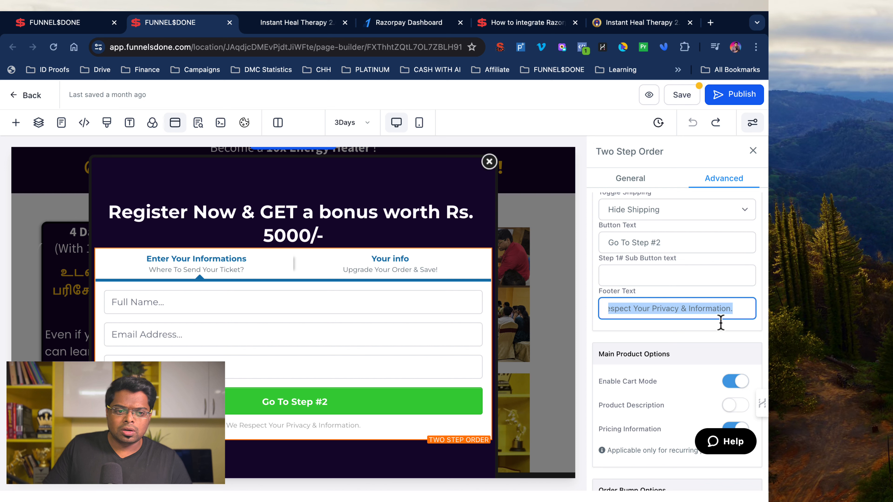
click(683, 340)
scroll(683, 339, down, 2)
scroll(682, 339, up, 10)
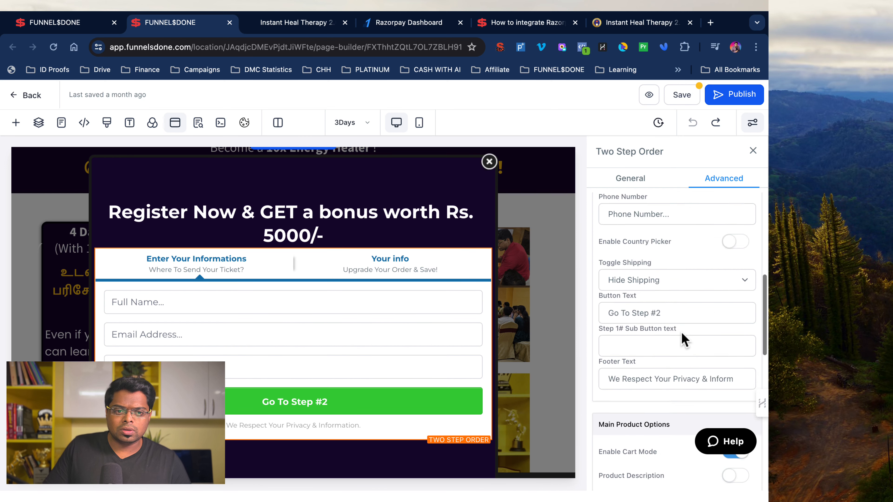
Retitle Step #1 'Enter Your Details' and switch to the live 3days page
click(698, 280)
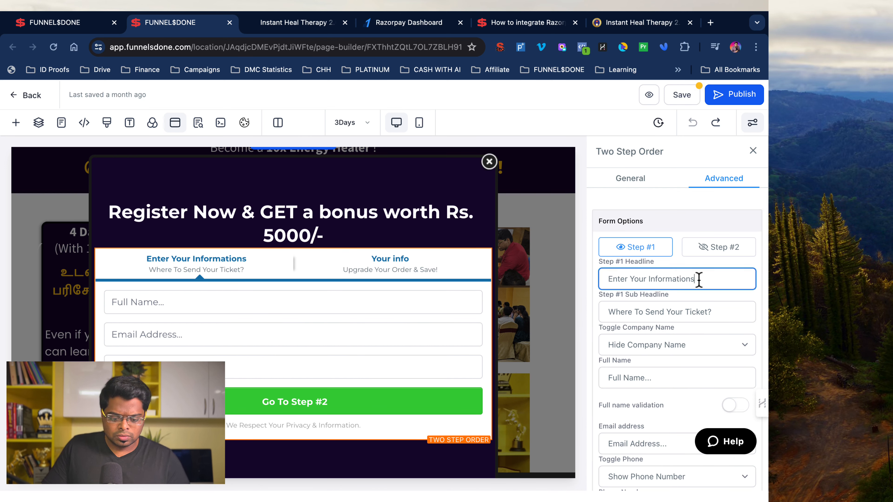
key(BackSpace)
double_click(671, 280)
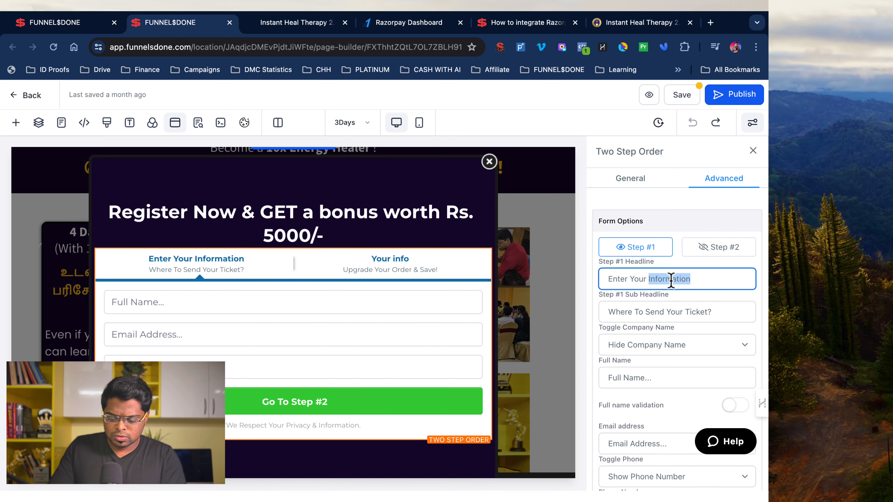
text(Details)
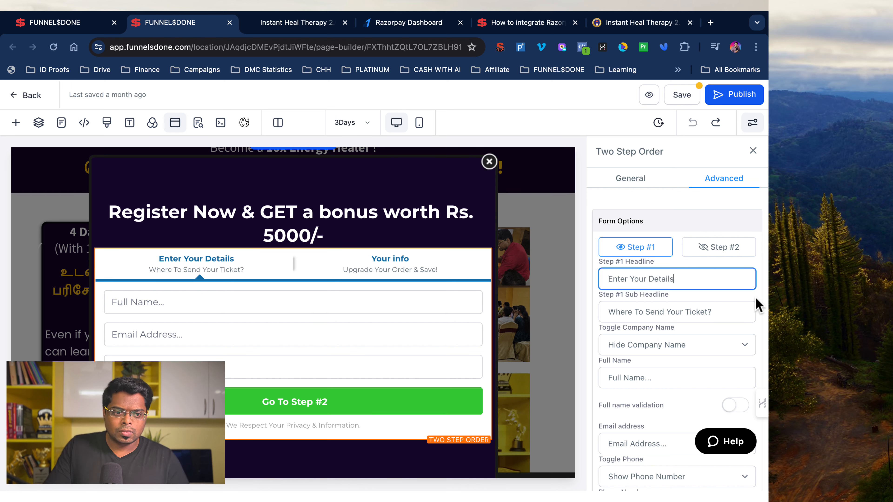
click(755, 310)
scroll(755, 302, down, 10)
scroll(754, 303, down, 3)
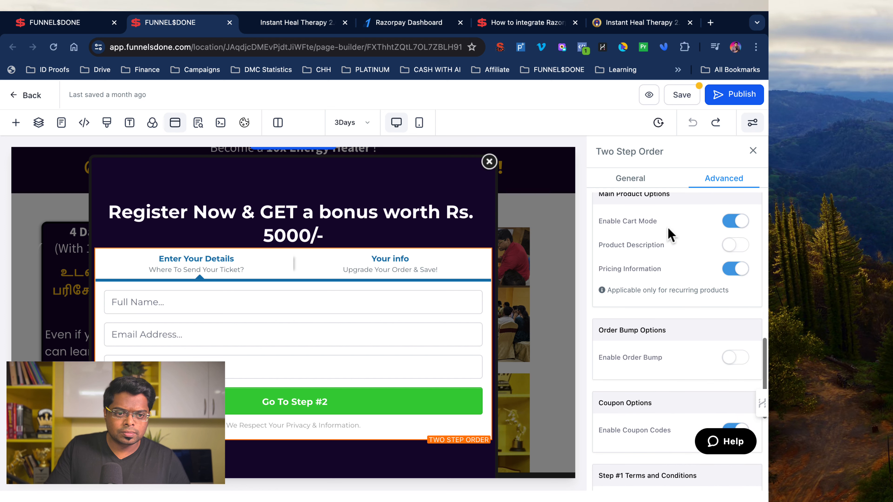
scroll(674, 308, down, 5)
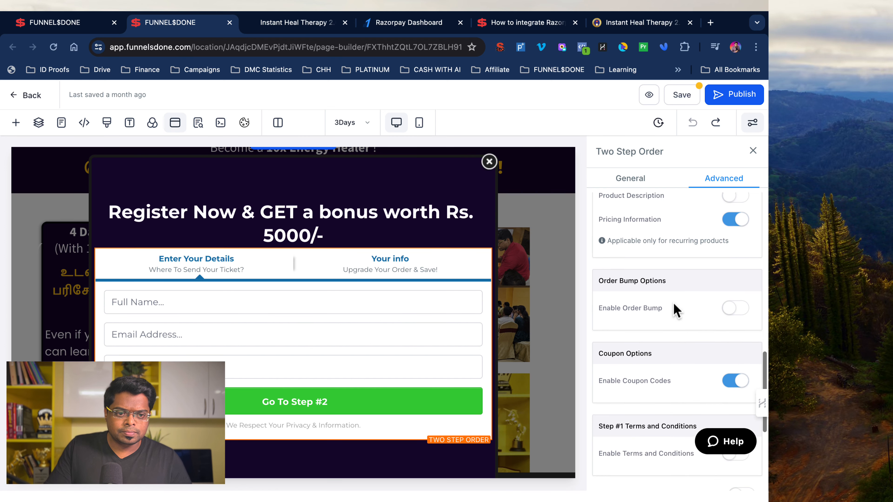
scroll(674, 304, down, 4)
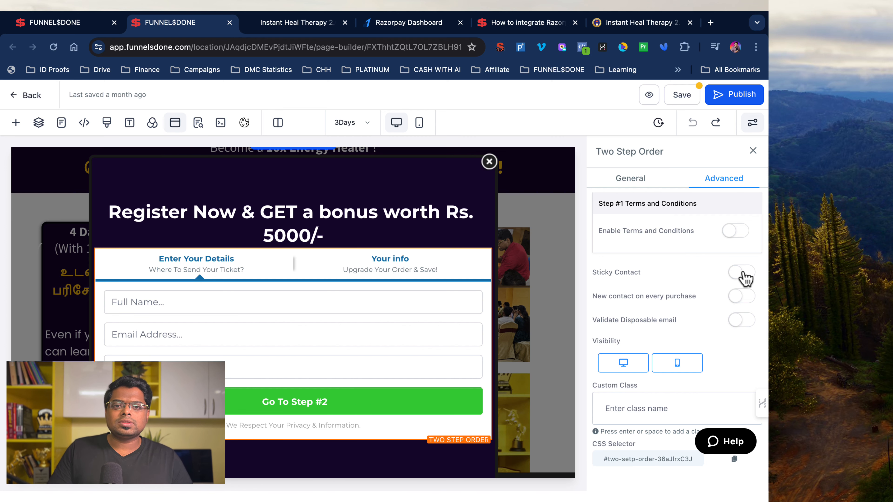
click(292, 22)
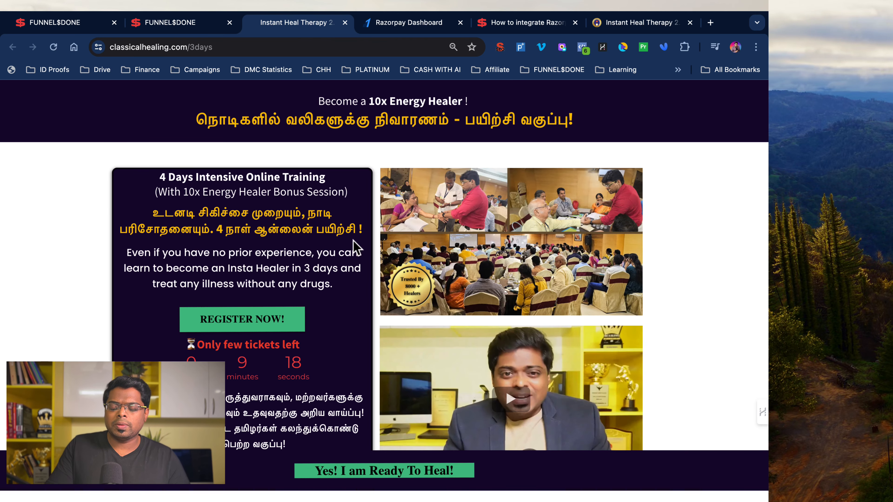
Open the REGISTER NOW popup on classicalhealing.com/3days, check its fields, then return to the 3Days funnel steps
click(252, 319)
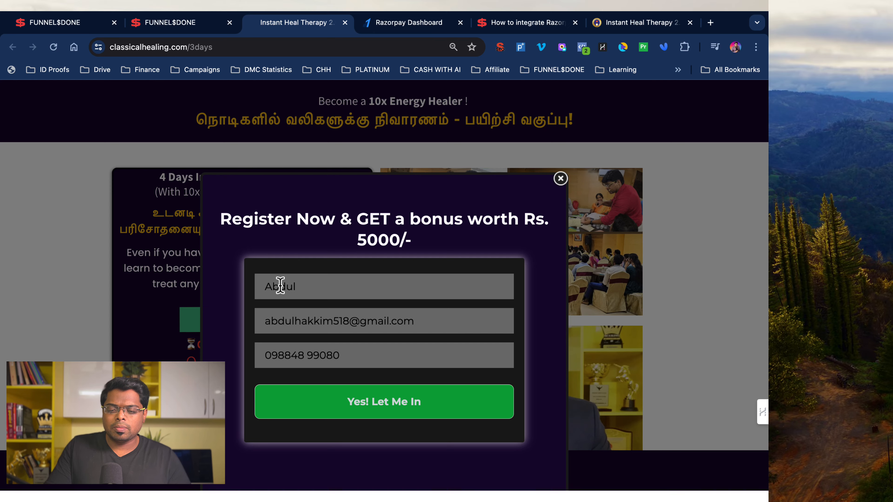
scroll(297, 286, up, 5)
scroll(327, 305, down, 5)
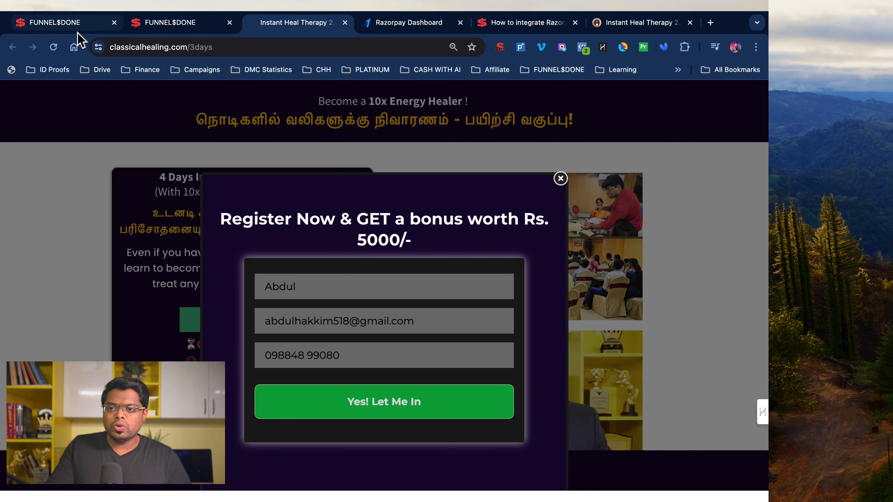
click(68, 32)
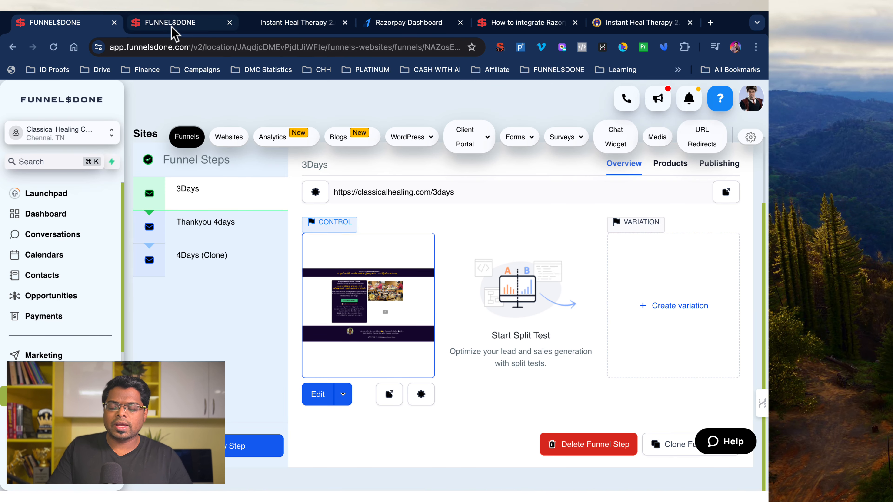
Reopen the 3Days popup in the page builder with the Two Step Order form's advanced Form Options
click(173, 27)
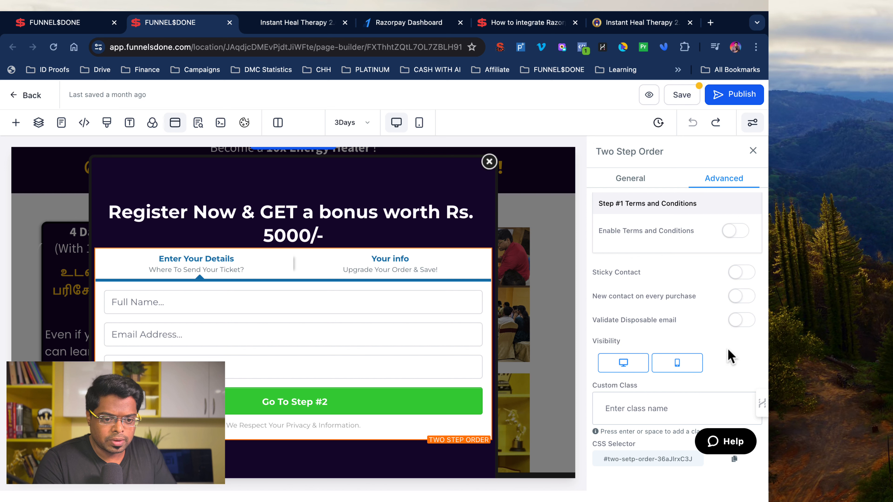
scroll(645, 365, up, 10)
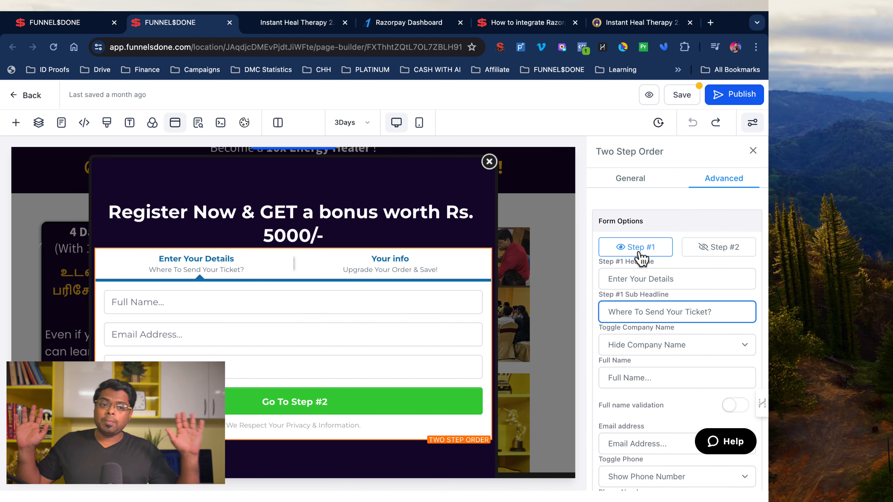
Change the Step #2 headline to 'Complete Registeration'
click(720, 251)
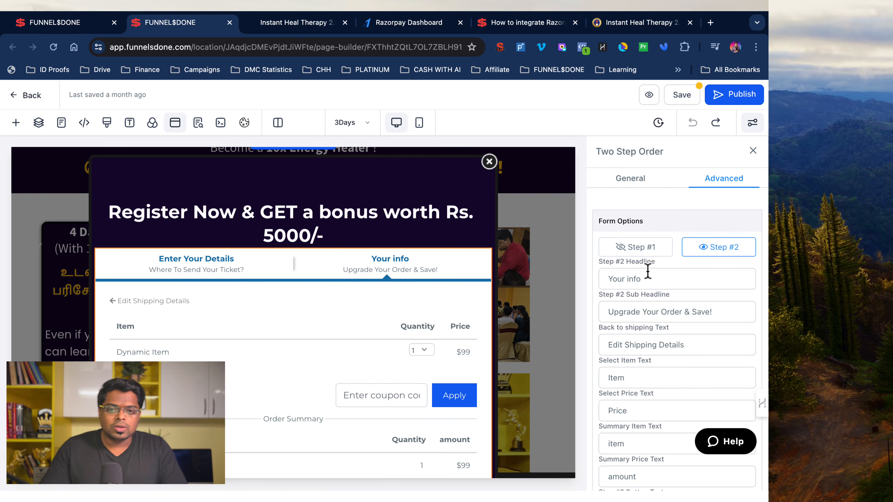
triple_click(648, 280)
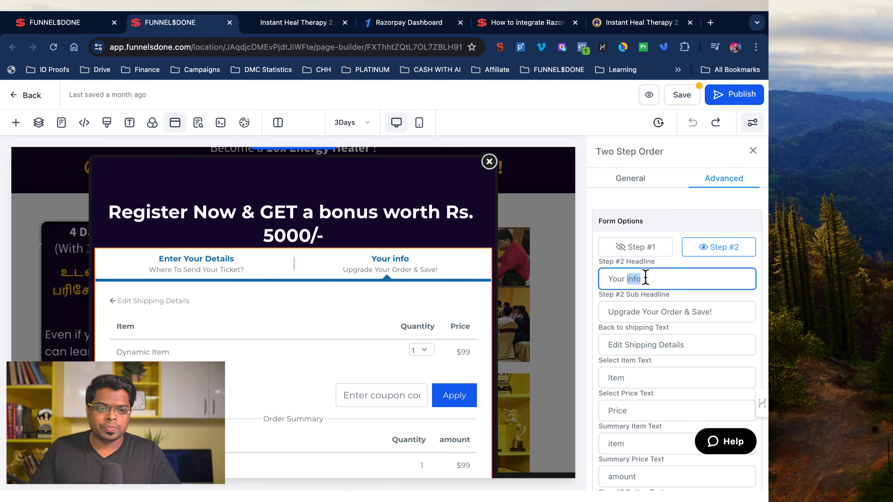
text(Complete)
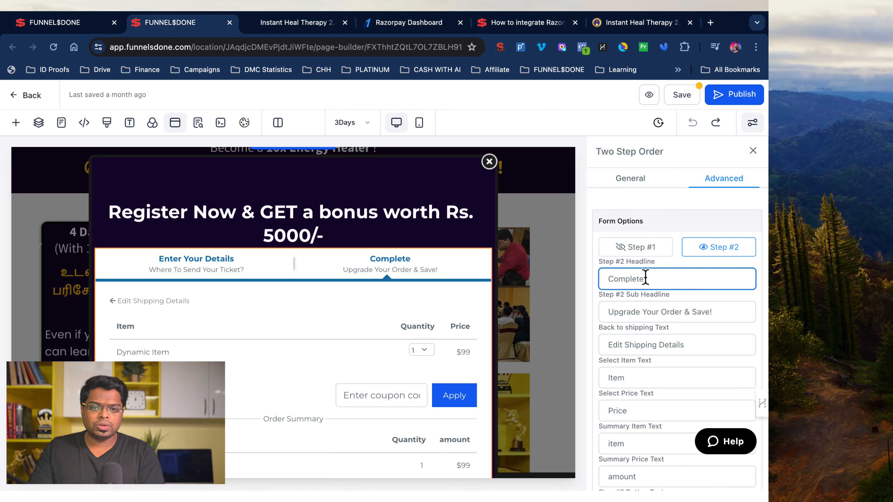
text( Registeration)
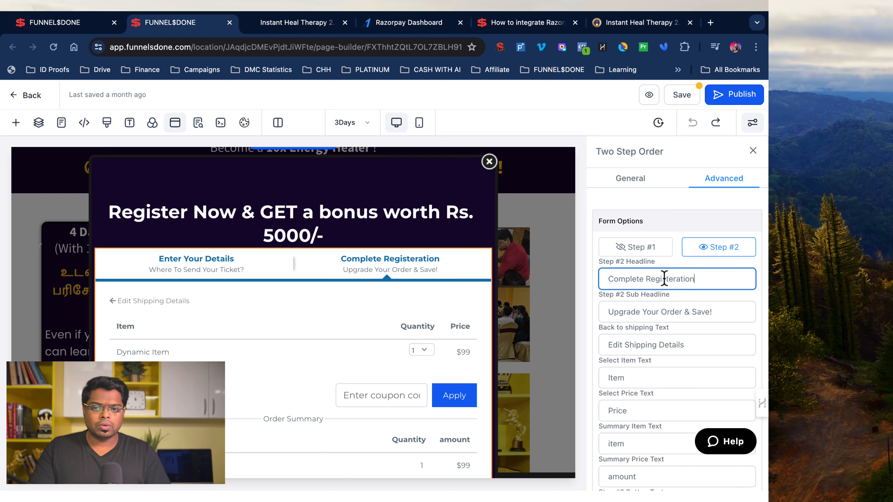
click(756, 299)
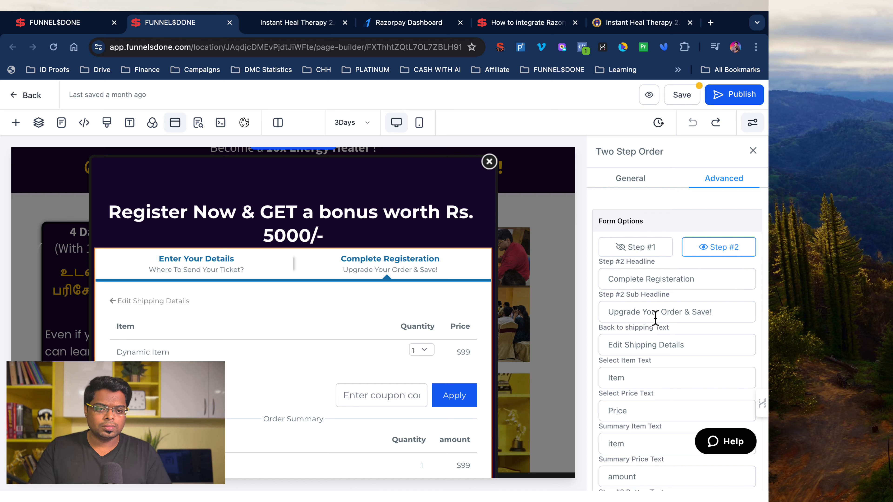
Replace the Step #2 sub headline 'Upgrade Your Order & Save!' with 'Save Your Seat Now!'
scroll(655, 318, down, 2)
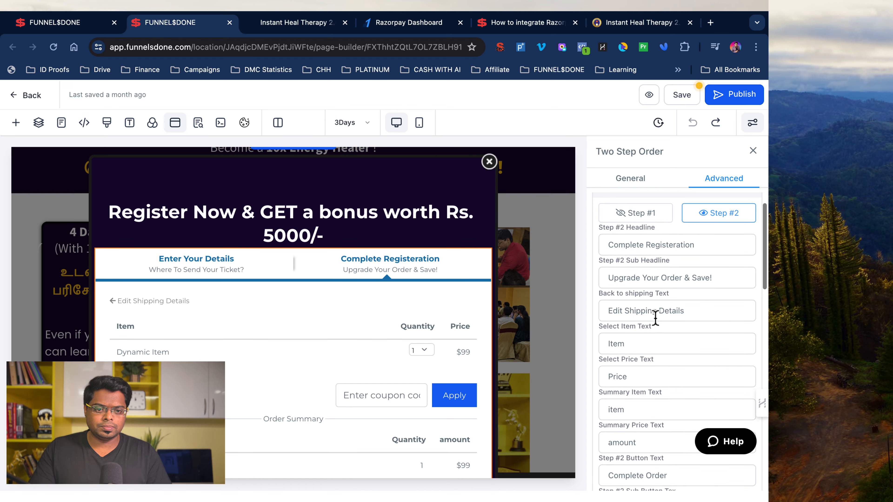
click(717, 278)
key(super+a)
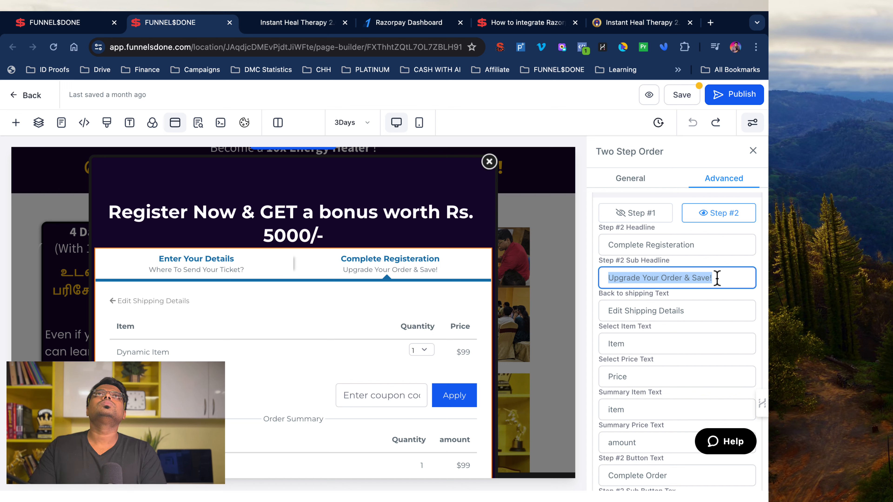
text(Save Your )
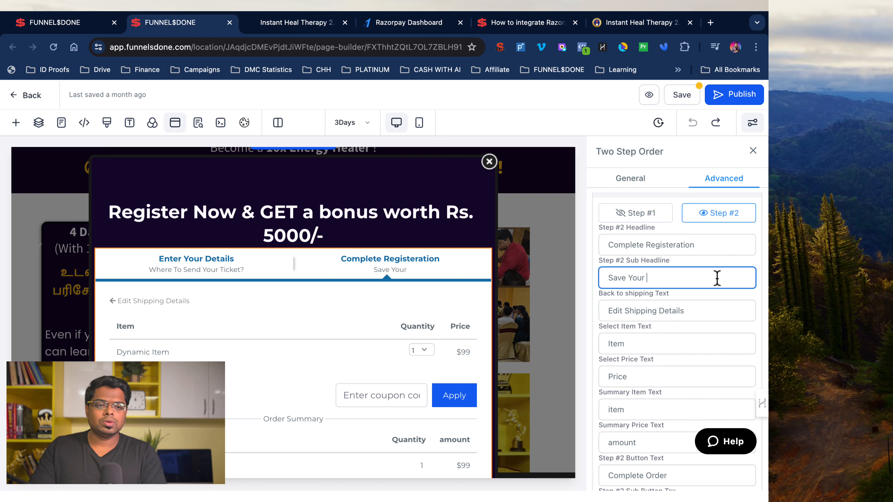
text(Seat Now)
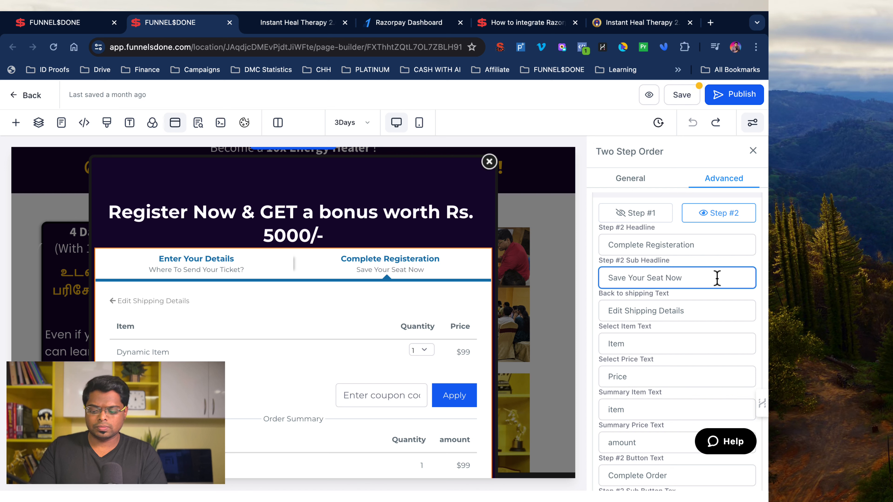
text(!)
click(696, 290)
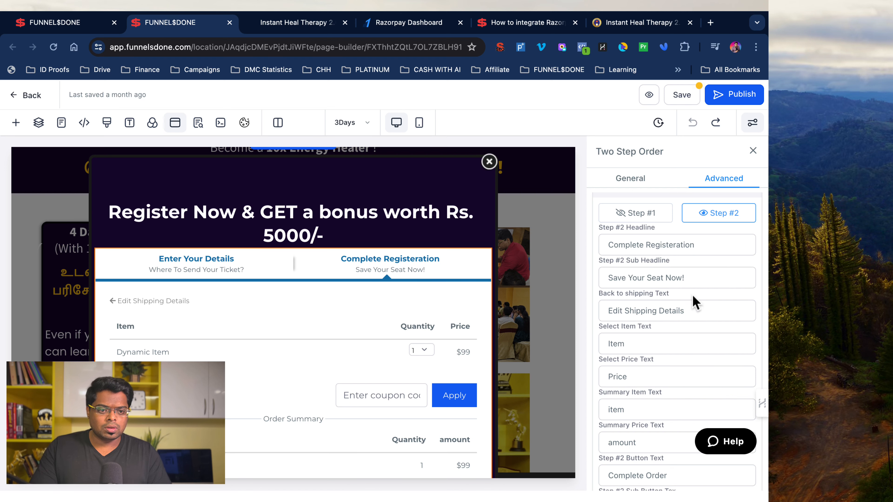
scroll(696, 291, down, 2)
scroll(671, 305, down, 2)
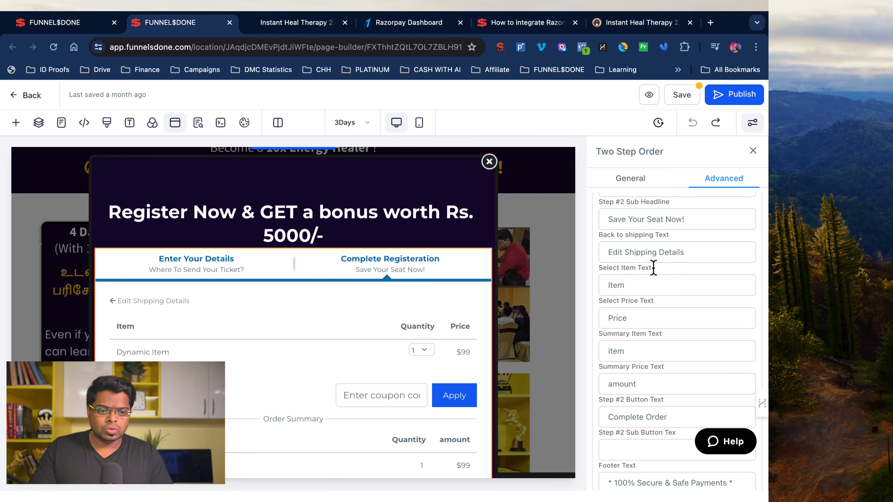
Change the back-link text from 'Edit Shipping Details' to 'Edit Your Details' and review the remaining options
double_click(616, 252)
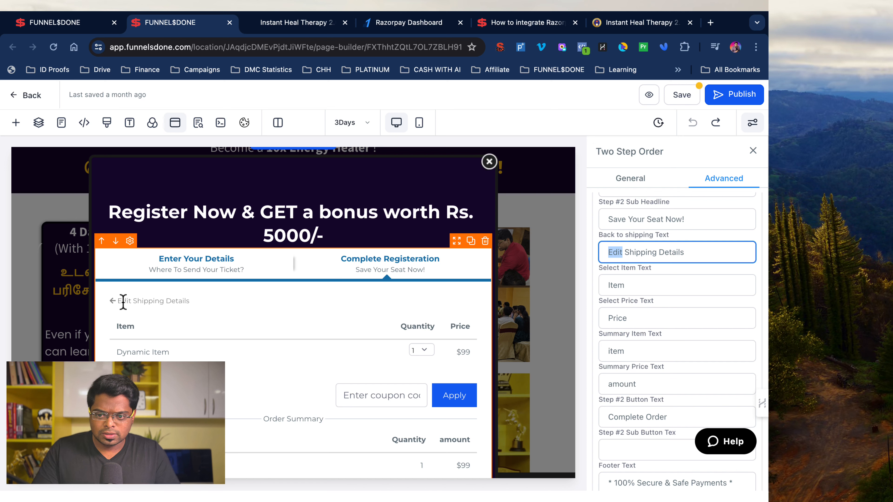
drag(123, 302, 170, 301)
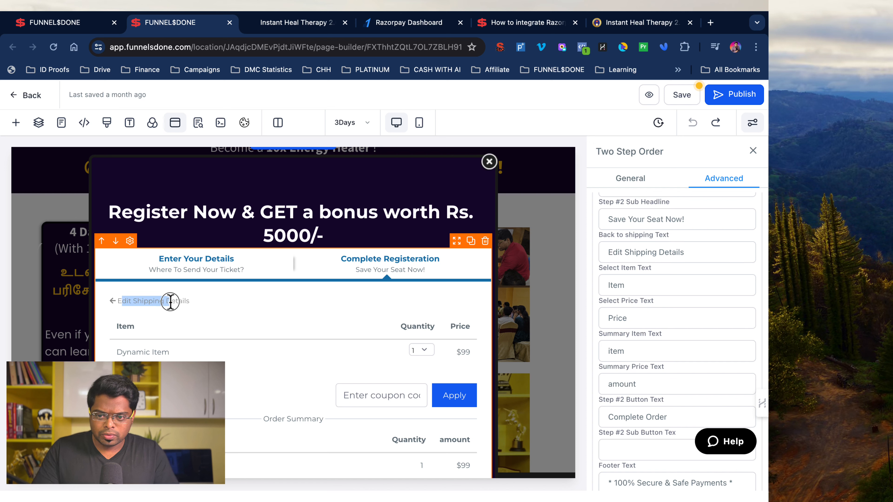
double_click(638, 252)
text(Your)
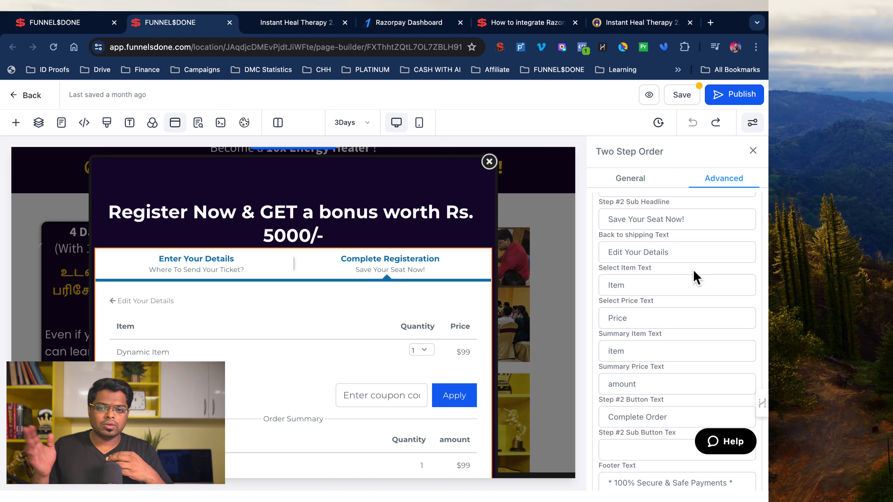
click(650, 283)
scroll(650, 283, down, 1)
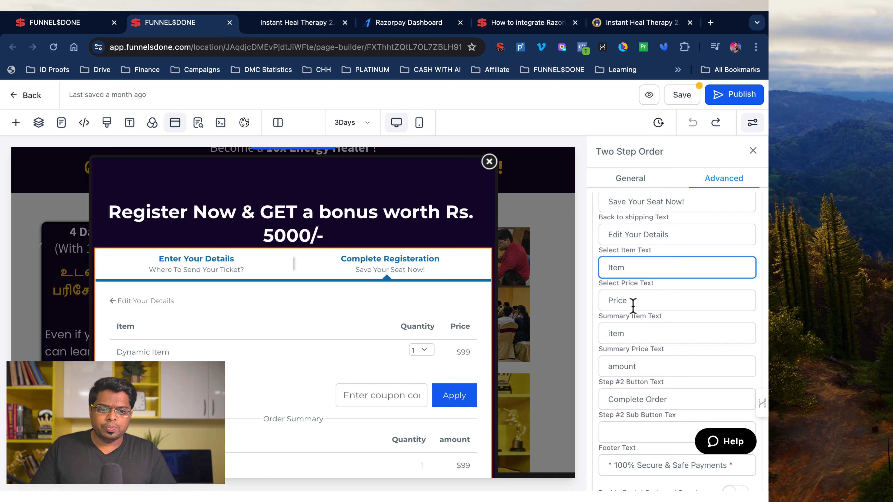
scroll(656, 332, down, 5)
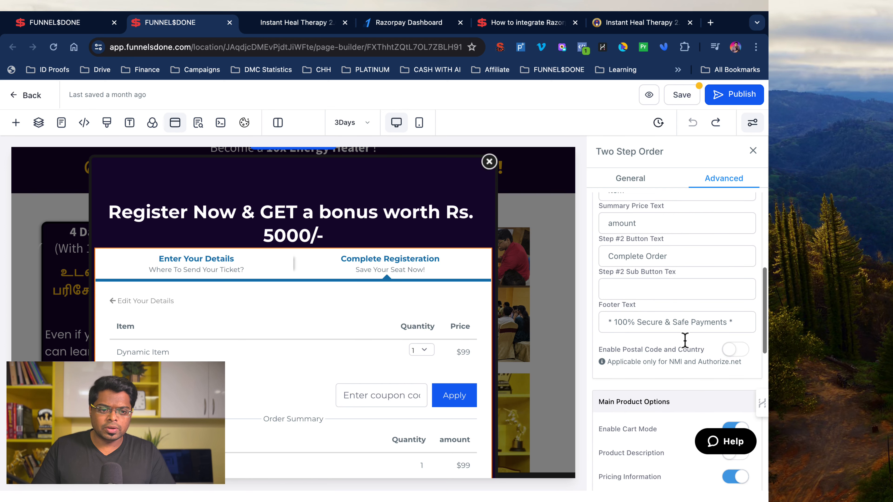
scroll(644, 395, down, 3)
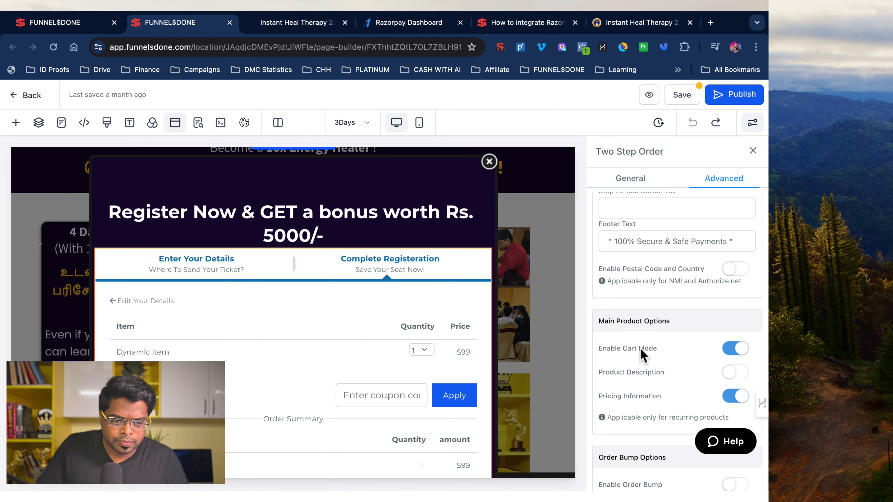
scroll(640, 348, down, 4)
scroll(640, 348, down, 3)
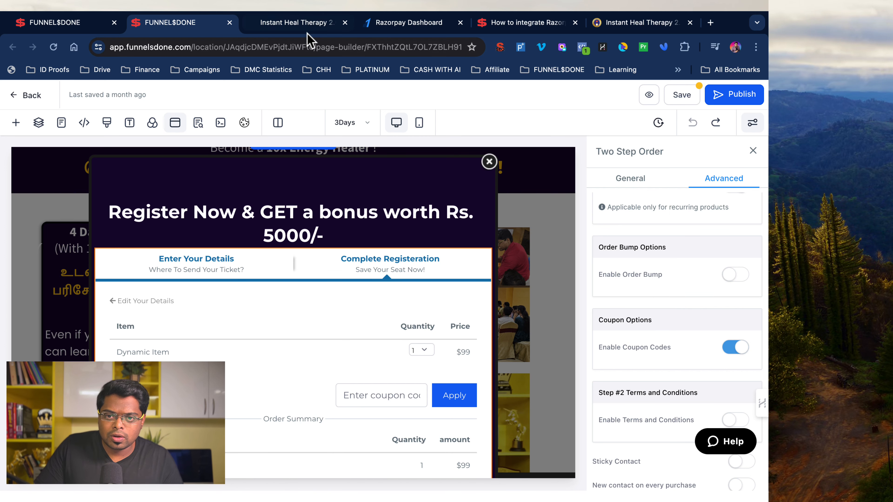
On the Instamojo ticket checkout, select Live with All Recordings & Certification, noting the ₹297 price
click(629, 22)
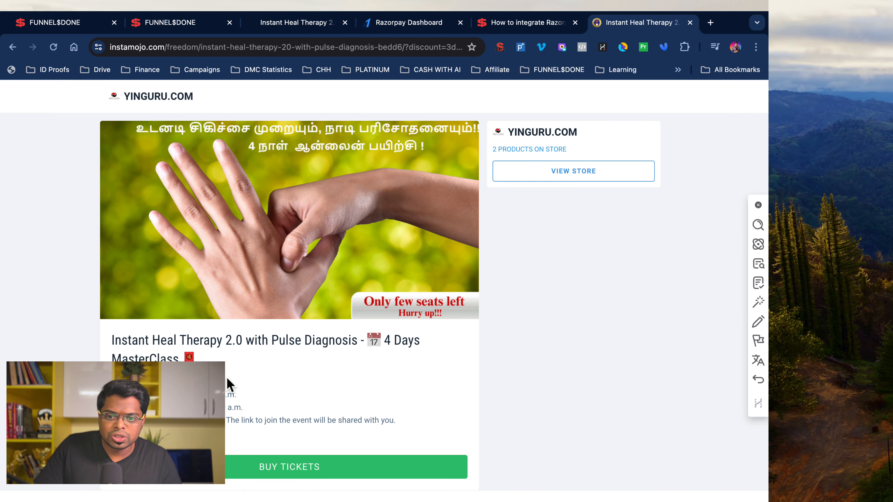
click(242, 475)
scroll(371, 336, down, 3)
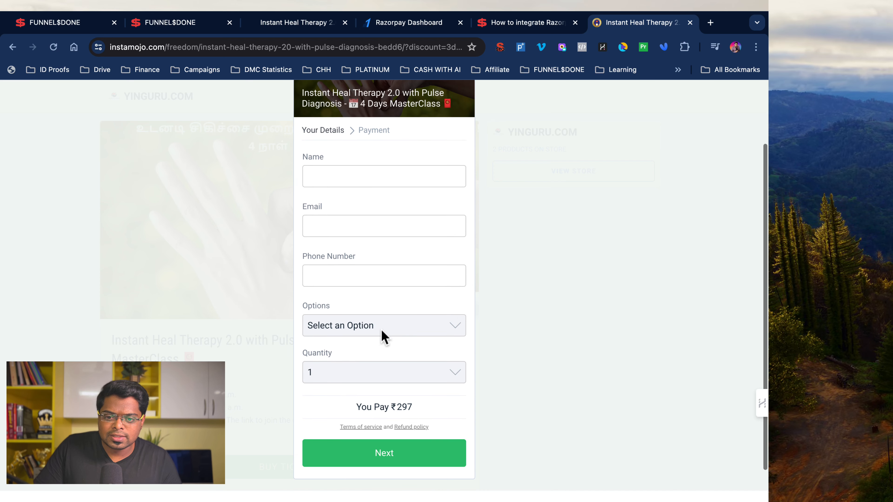
click(412, 330)
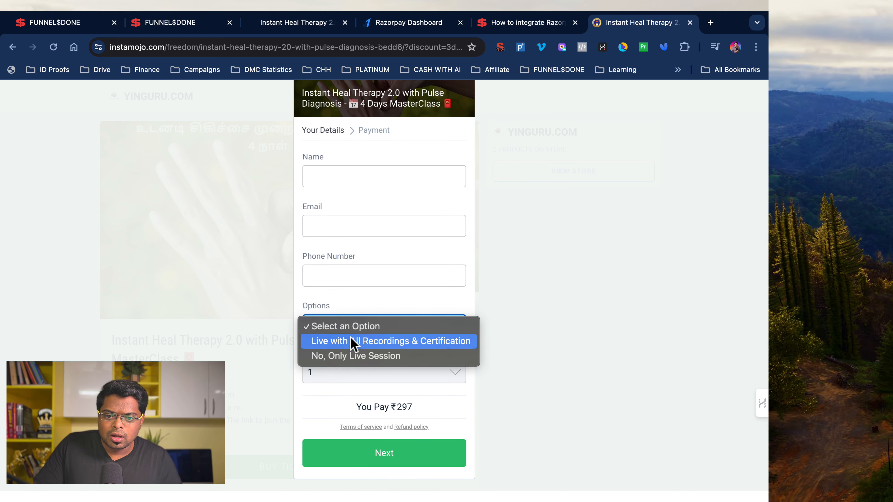
click(421, 424)
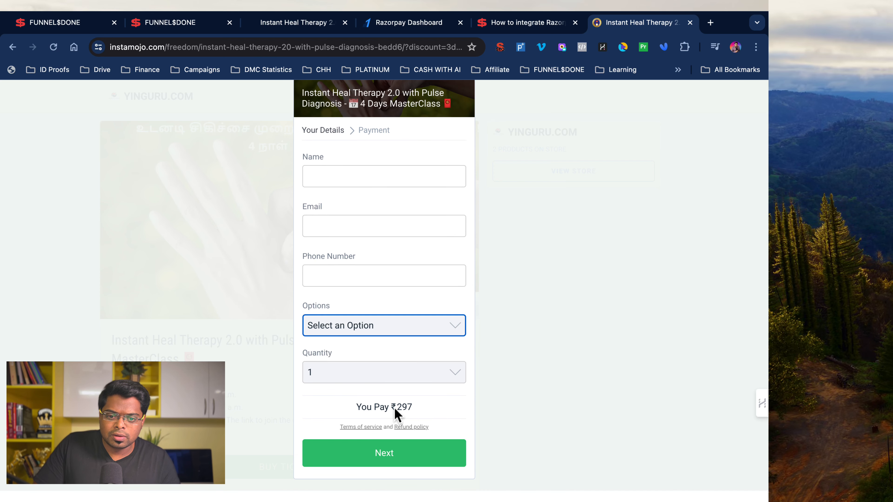
drag(396, 408, 421, 407)
click(391, 325)
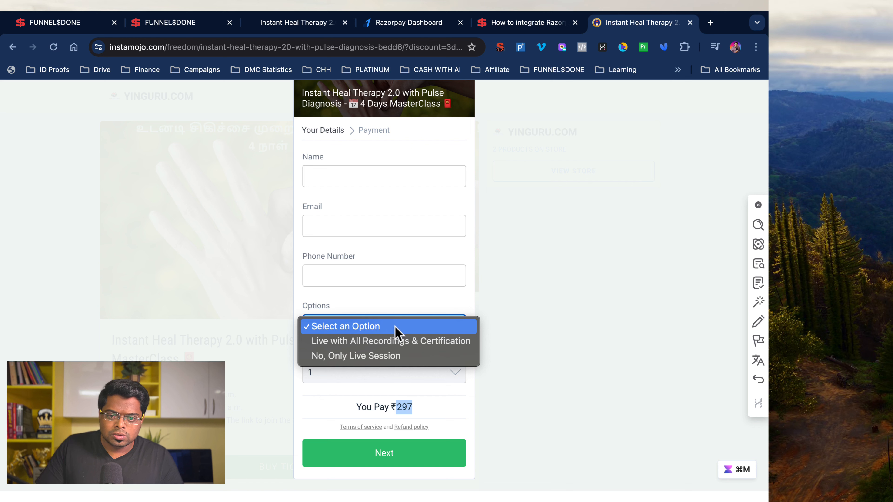
click(398, 343)
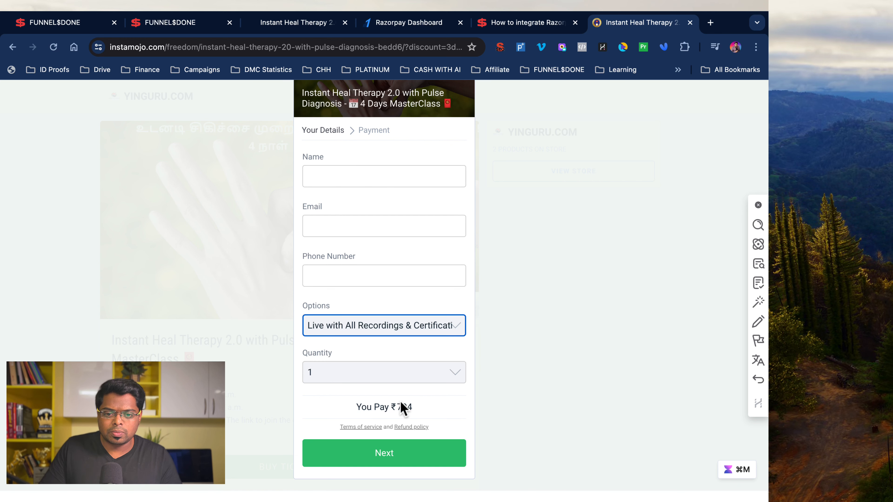
click(426, 410)
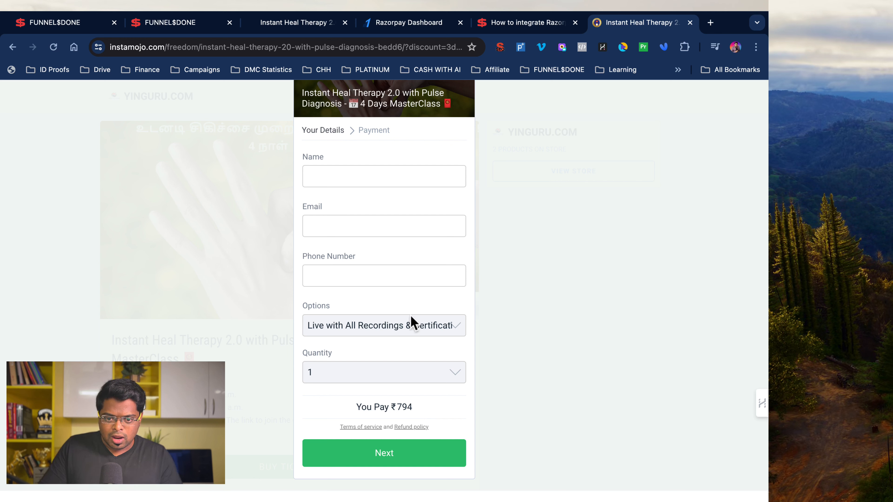
Compare No, Only Live Session with the ₹794 Live with All Recordings option, then return to the page builder
click(407, 327)
click(380, 341)
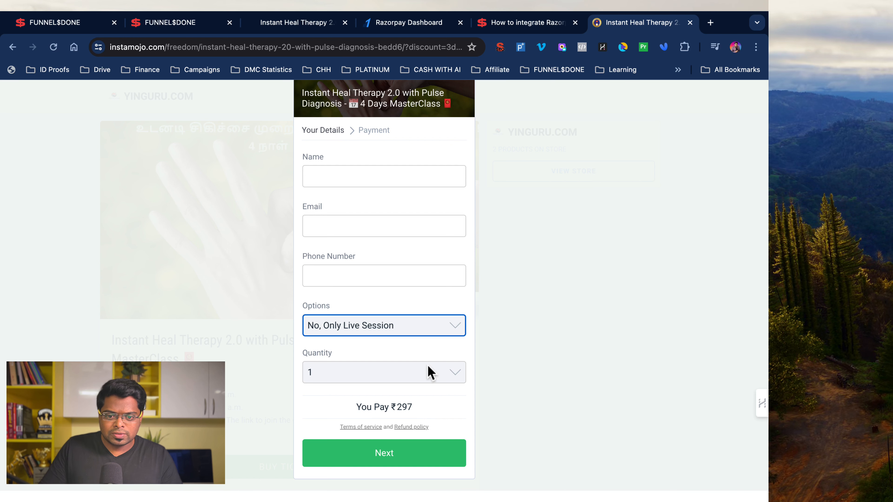
click(391, 328)
click(366, 325)
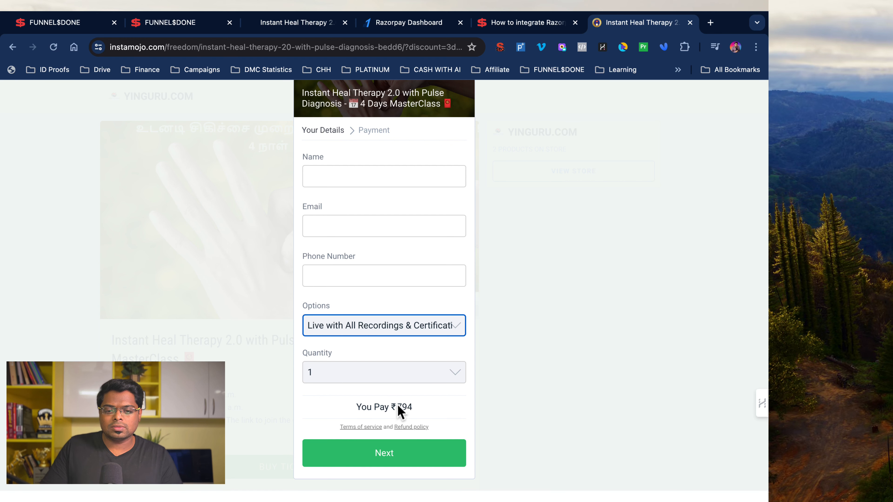
drag(398, 410, 416, 405)
click(409, 403)
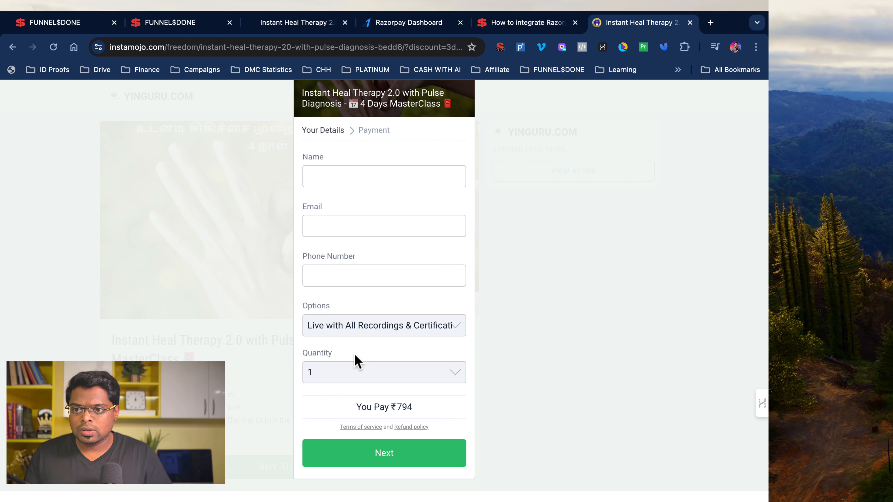
click(323, 332)
click(326, 333)
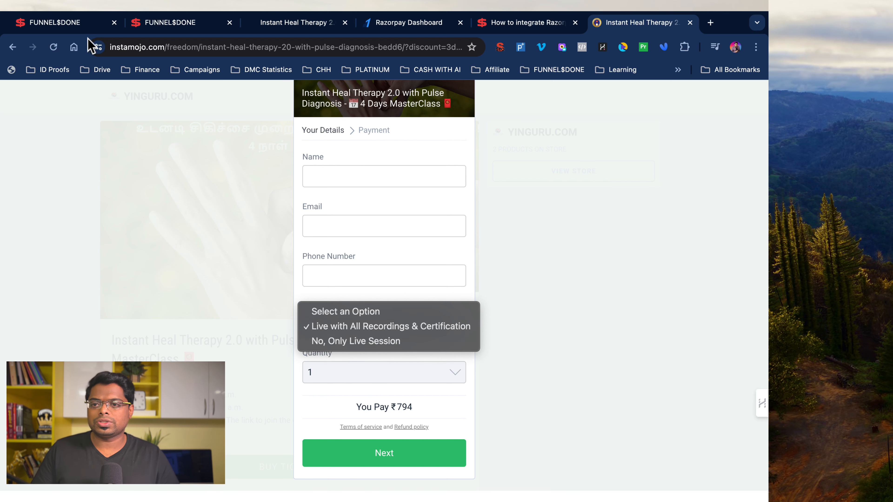
click(166, 31)
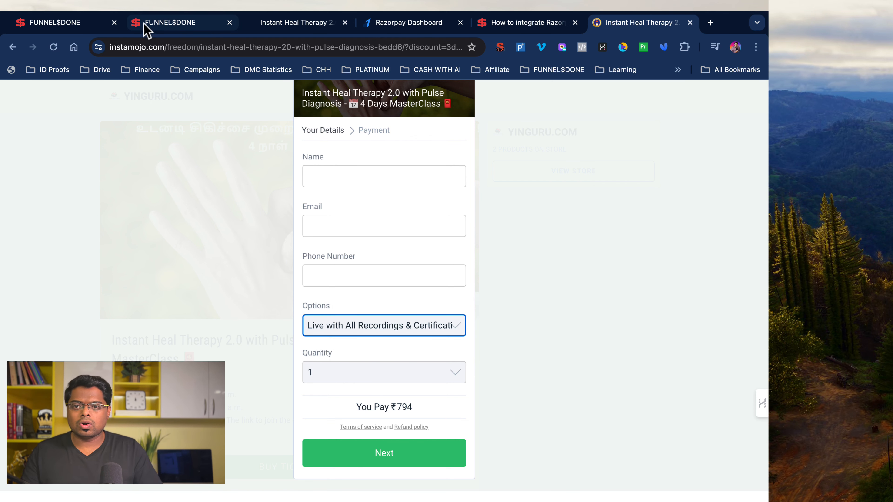
click(73, 25)
click(169, 26)
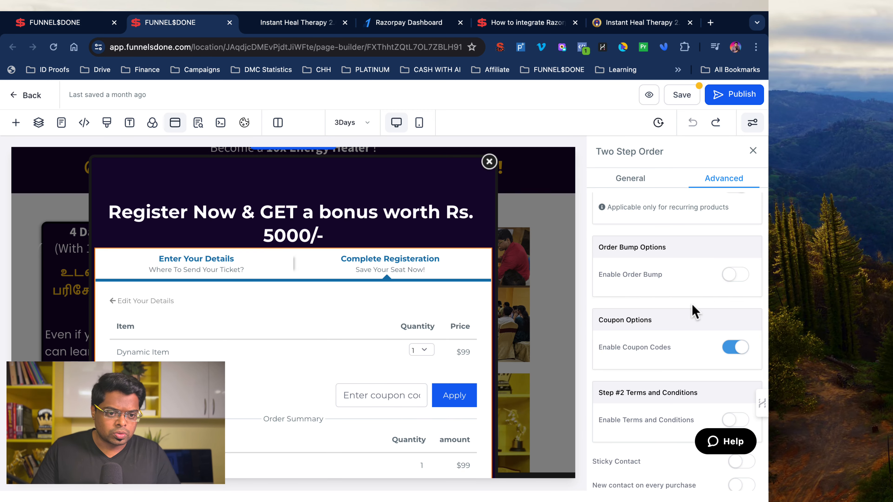
click(737, 278)
click(653, 303)
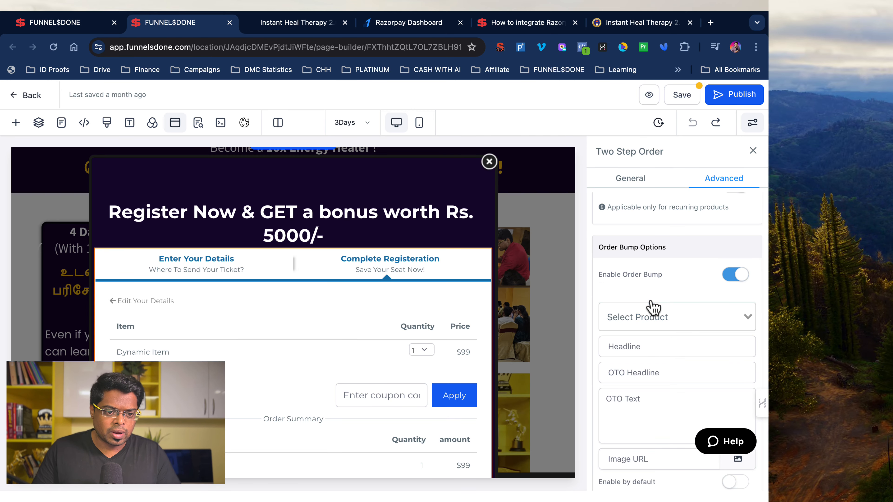
click(698, 315)
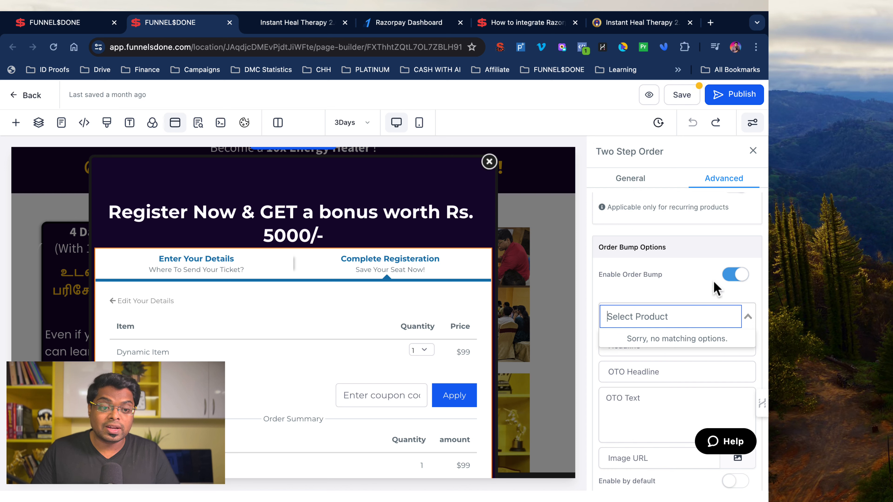
click(729, 279)
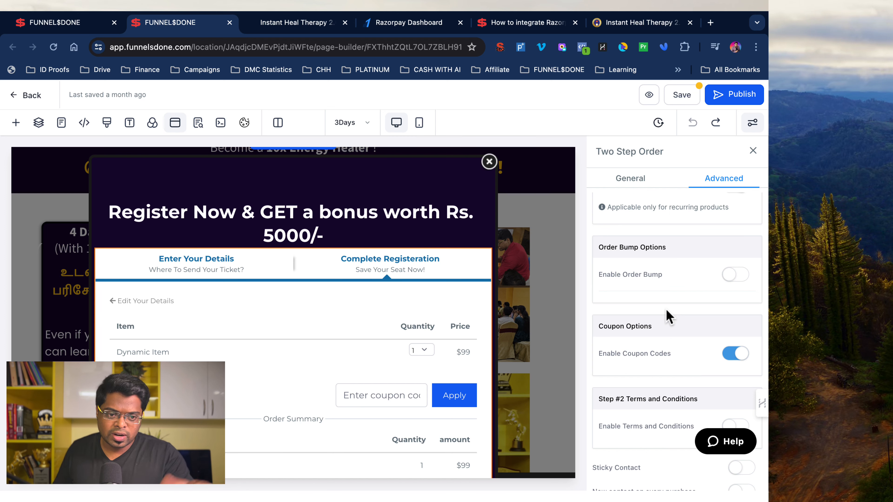
scroll(668, 316, down, 5)
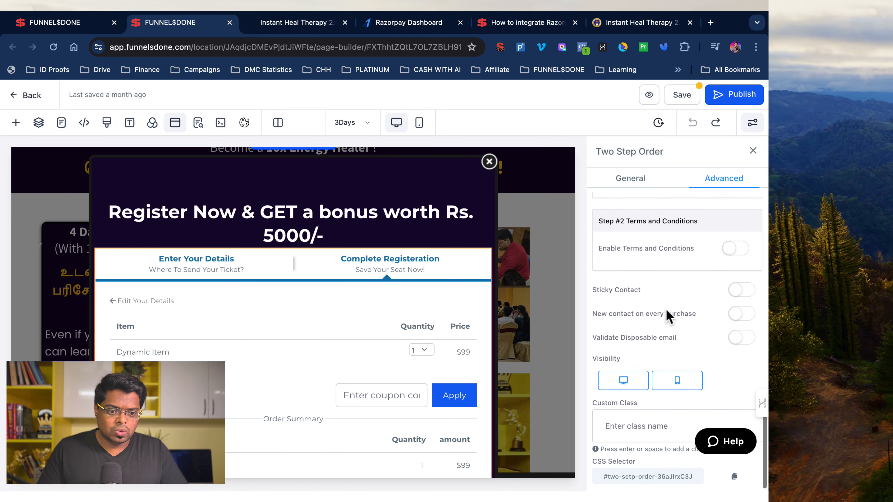
scroll(700, 425, up, 6)
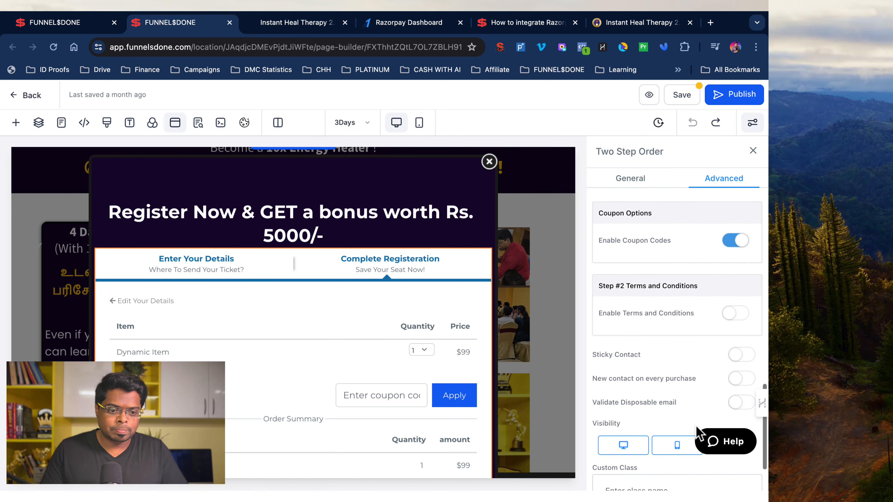
scroll(492, 419, down, 3)
scroll(648, 370, down, 4)
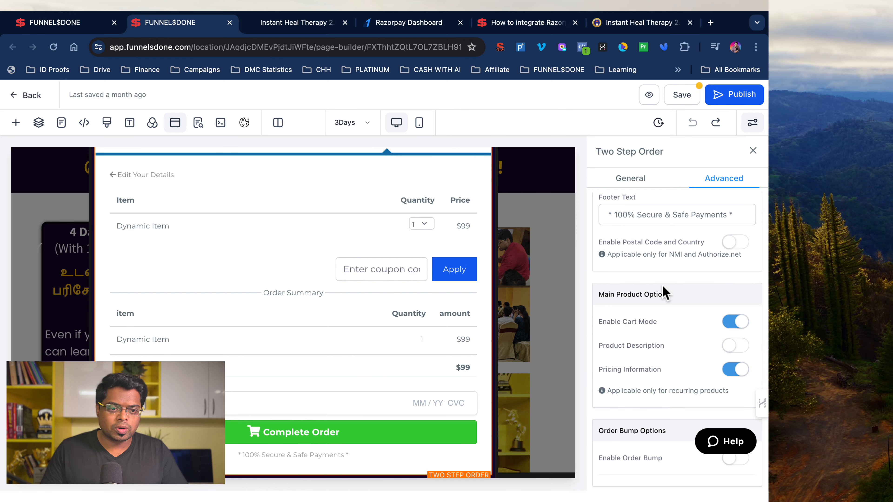
scroll(663, 291, up, 3)
scroll(712, 313, down, 3)
scroll(708, 344, down, 10)
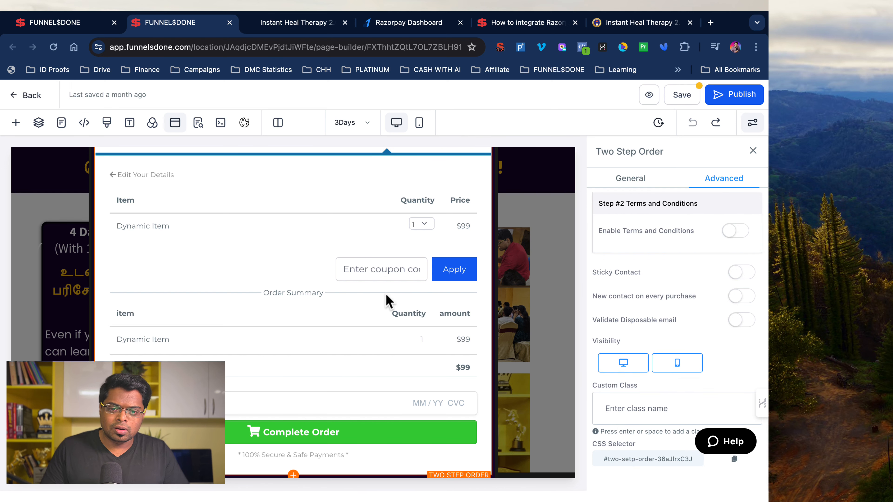
scroll(691, 279, up, 5)
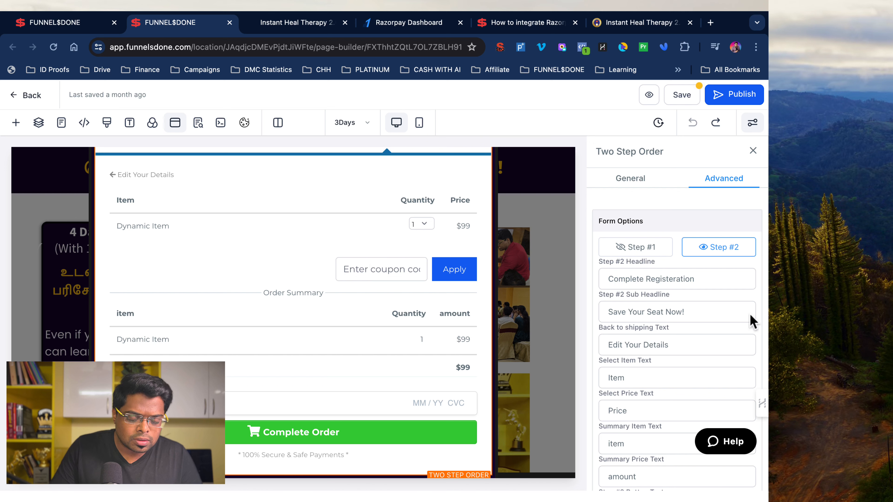
scroll(682, 344, down, 3)
scroll(682, 348, down, 6)
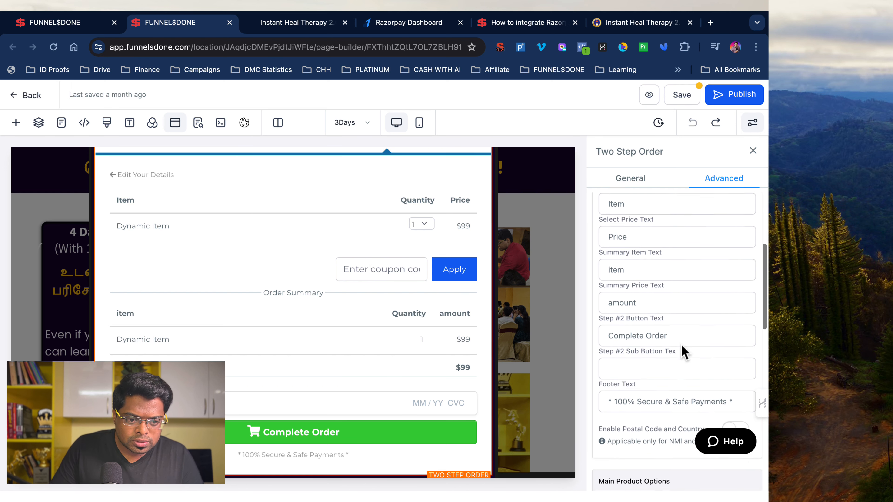
scroll(682, 350, down, 7)
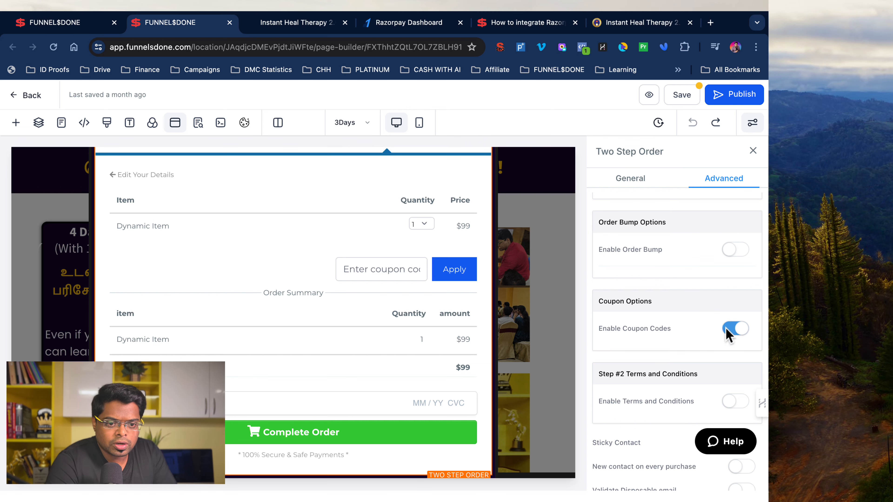
Flip the Enable Coupon Codes toggle off and on several times
click(727, 329)
click(726, 329)
click(727, 329)
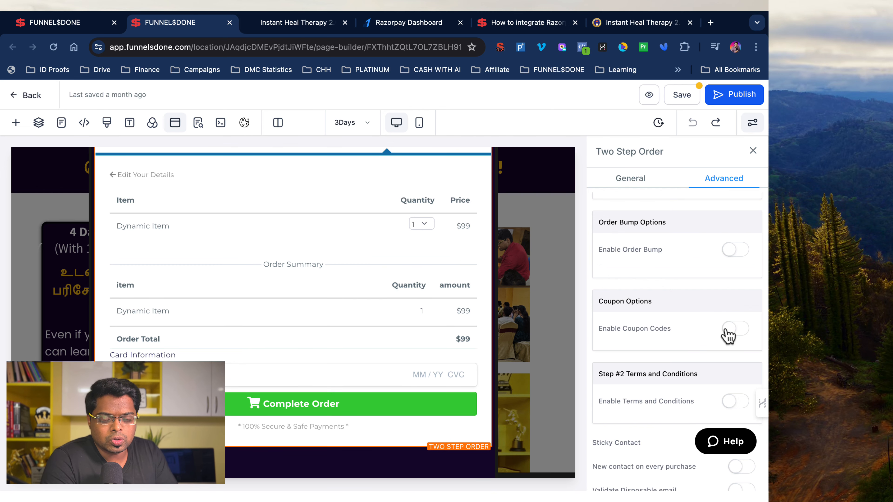
click(726, 331)
click(726, 331)
click(726, 331)
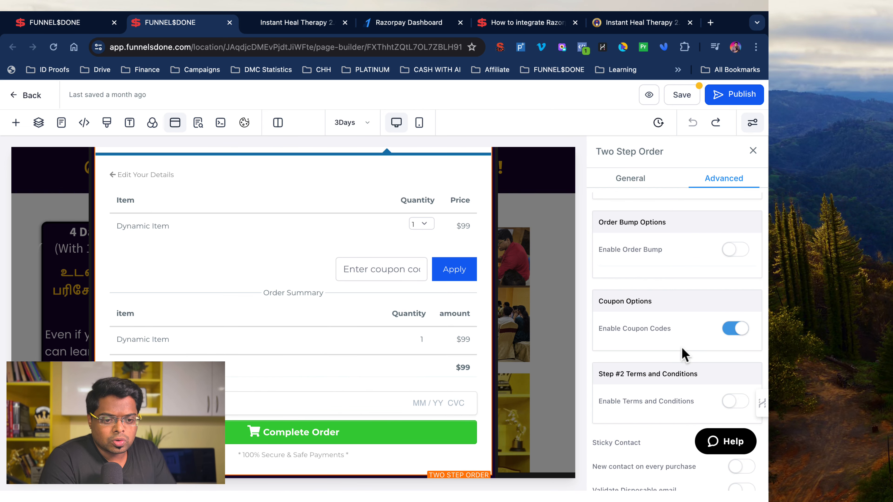
scroll(682, 352, down, 5)
scroll(674, 379, up, 4)
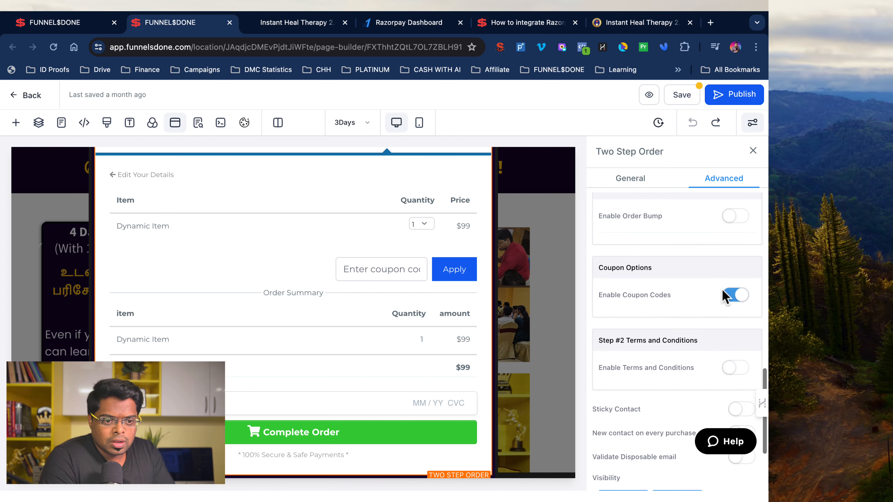
Disable coupon codes and check step two now shows the $99 item, total and card field
click(725, 297)
scroll(673, 387, down, 4)
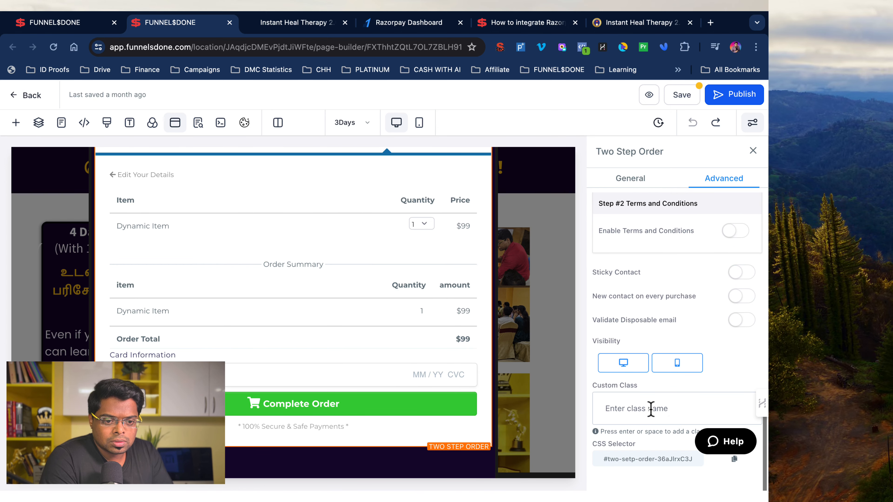
scroll(652, 243, up, 3)
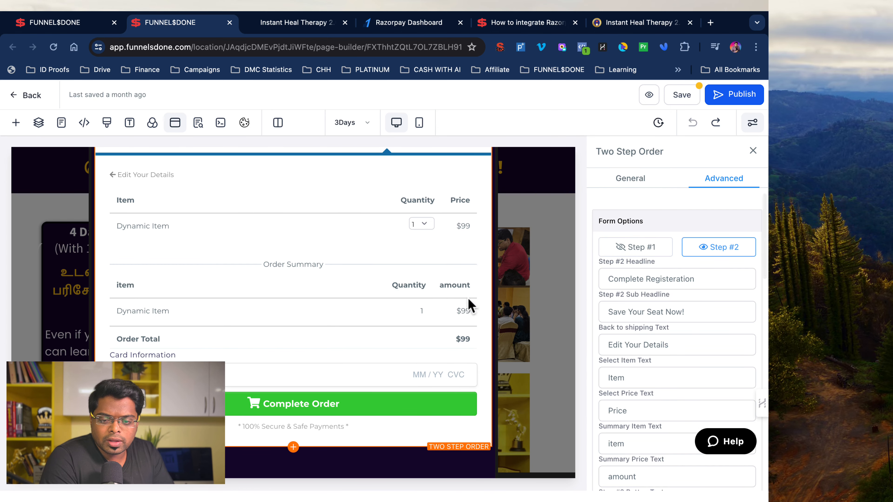
scroll(368, 313, up, 5)
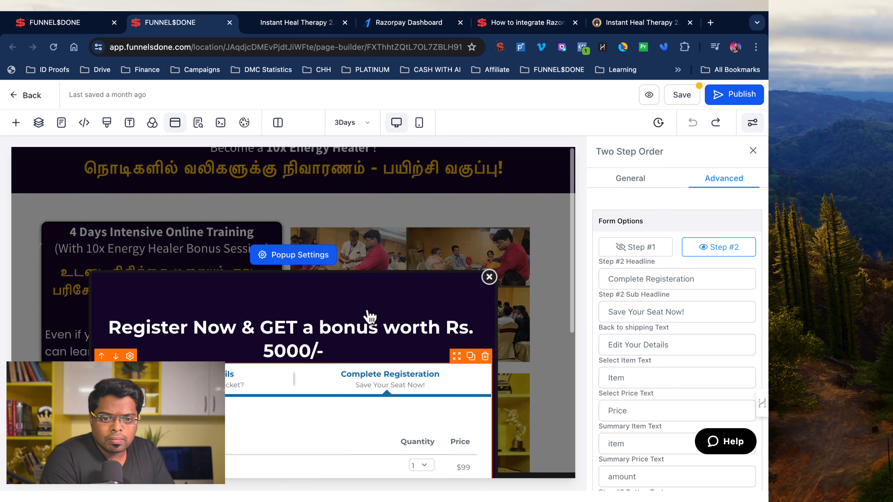
scroll(369, 313, down, 5)
scroll(625, 327, down, 10)
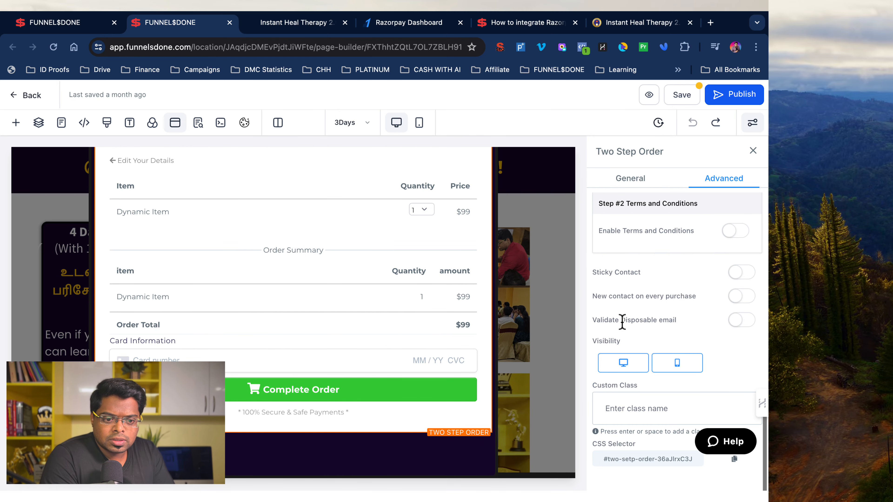
scroll(622, 322, up, 3)
scroll(622, 322, up, 8)
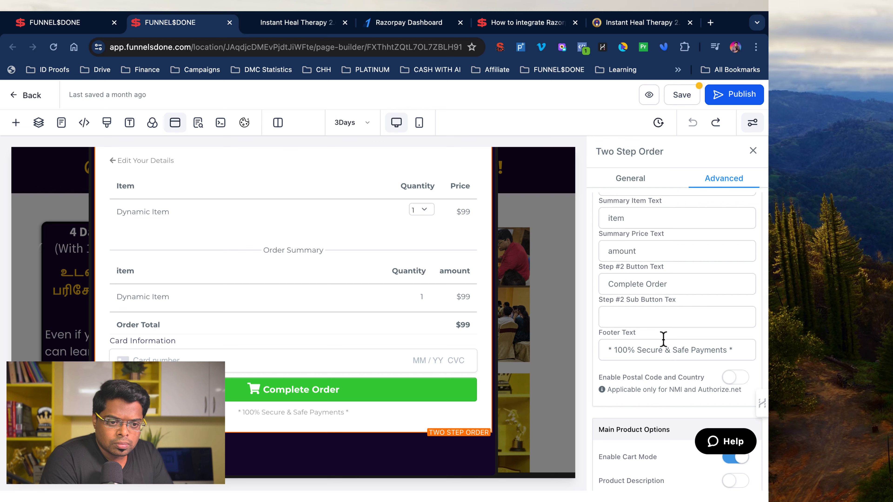
scroll(664, 349, up, 4)
scroll(664, 352, up, 3)
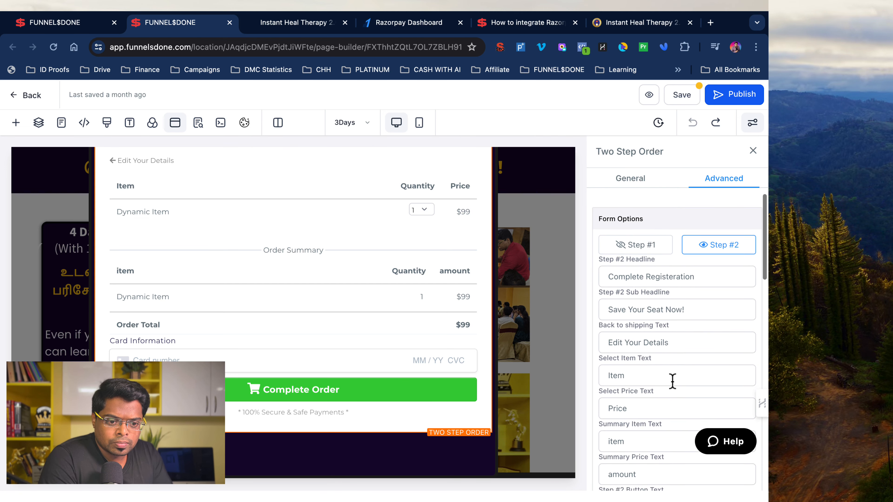
scroll(671, 379, down, 4)
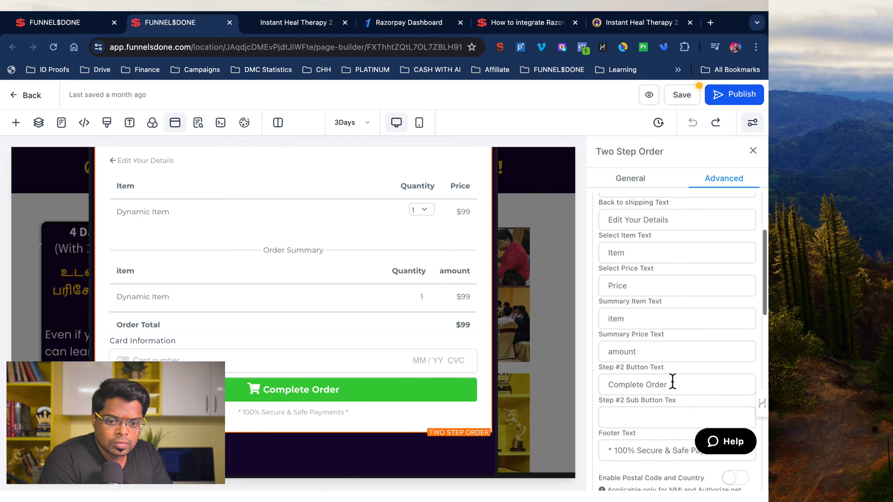
Change the Step #2 button text from 'Complete Order' to 'Complete Registeration!'
double_click(654, 379)
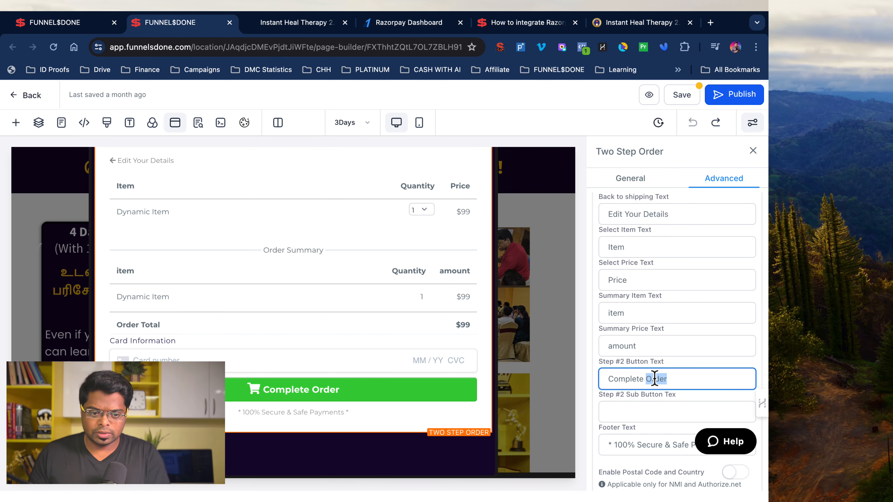
text(Regist)
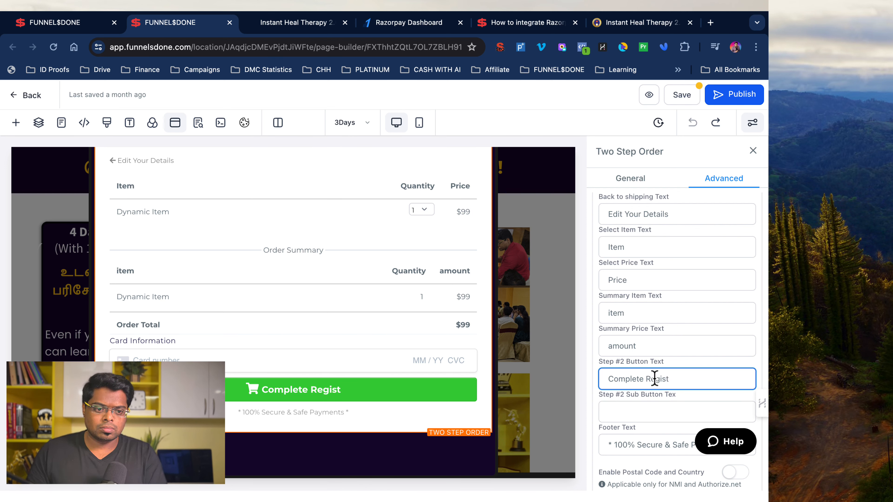
text(eration)
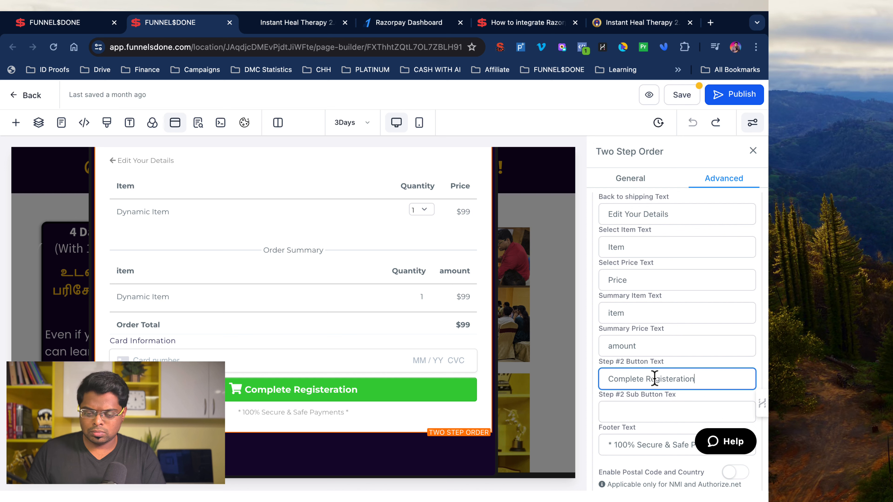
text(!)
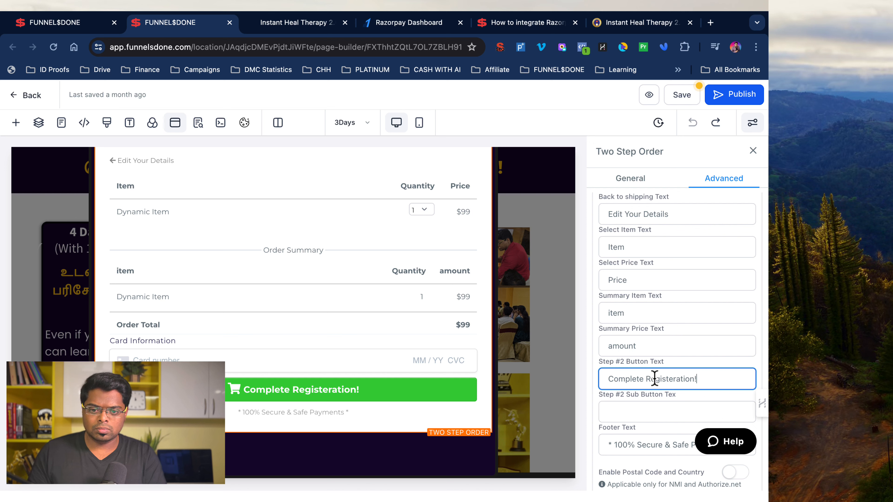
click(680, 391)
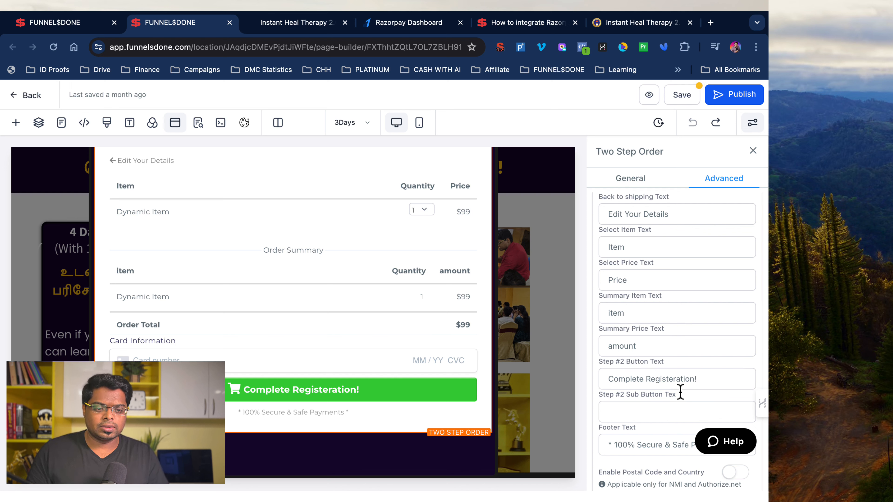
scroll(682, 398, down, 10)
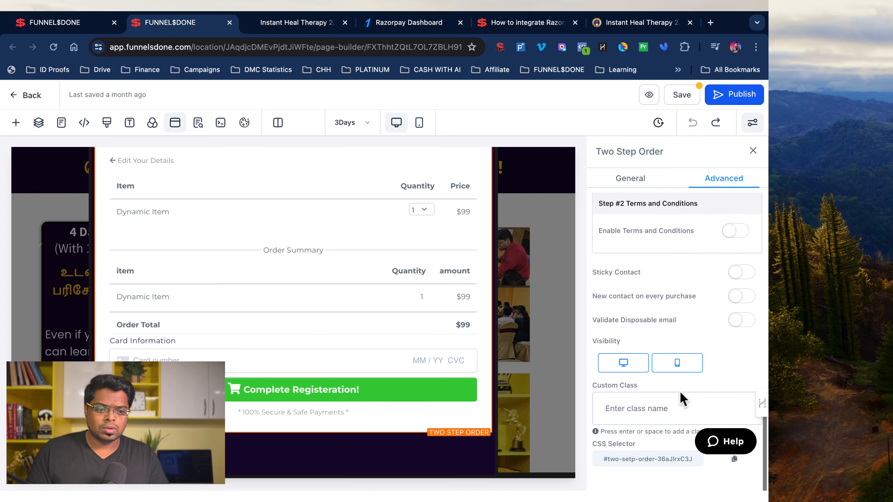
scroll(682, 398, up, 15)
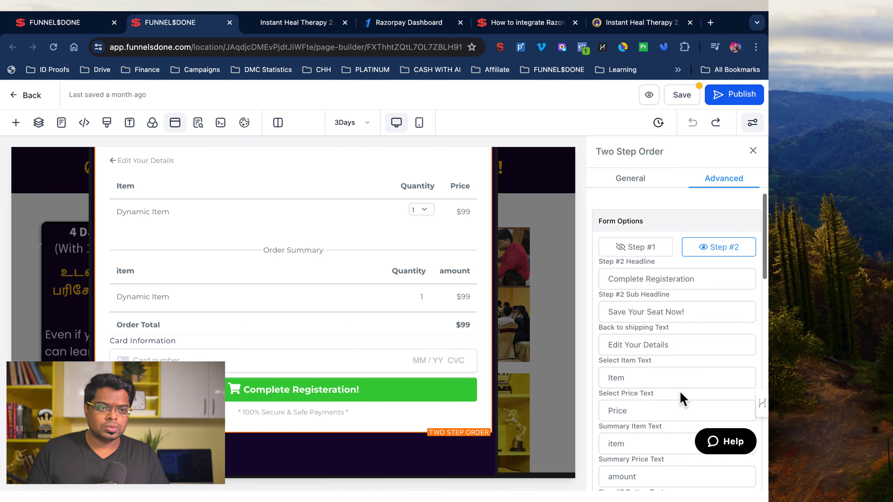
Save the 3Days page edits and publish them live
click(682, 95)
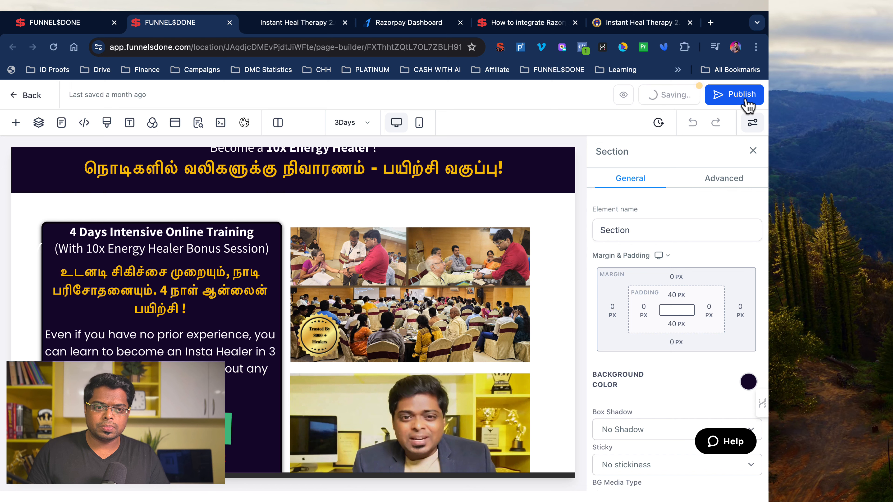
click(732, 95)
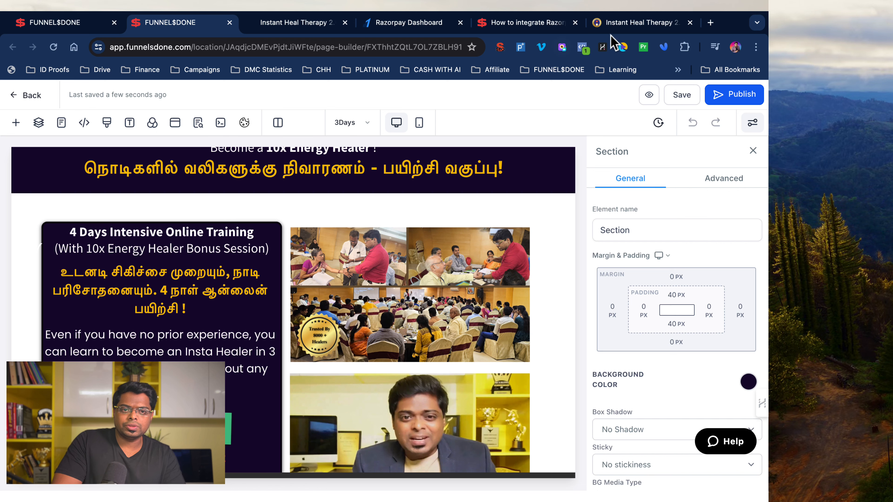
Reload the live classicalhealing.com/3days page, close the old popup and open the new registration popup
click(297, 22)
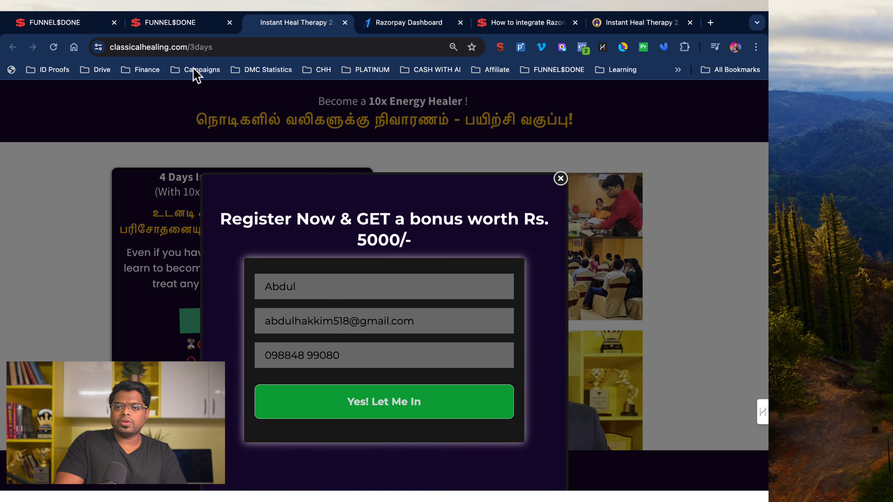
click(53, 47)
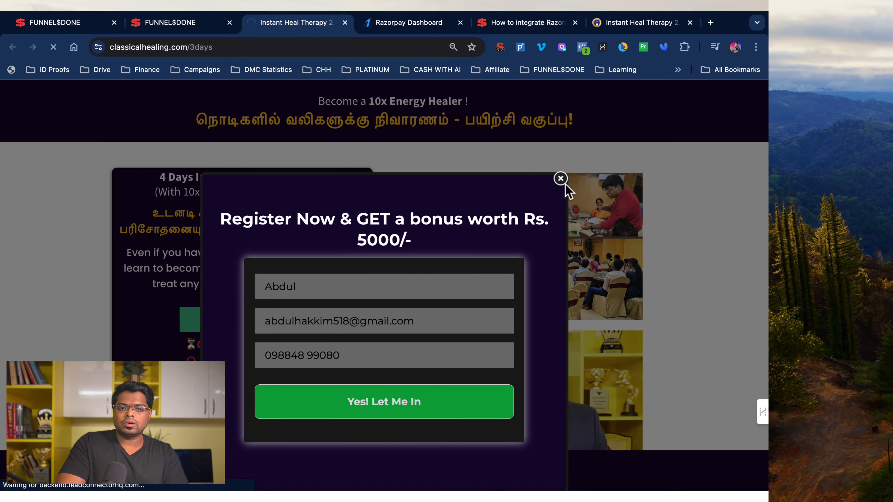
click(561, 184)
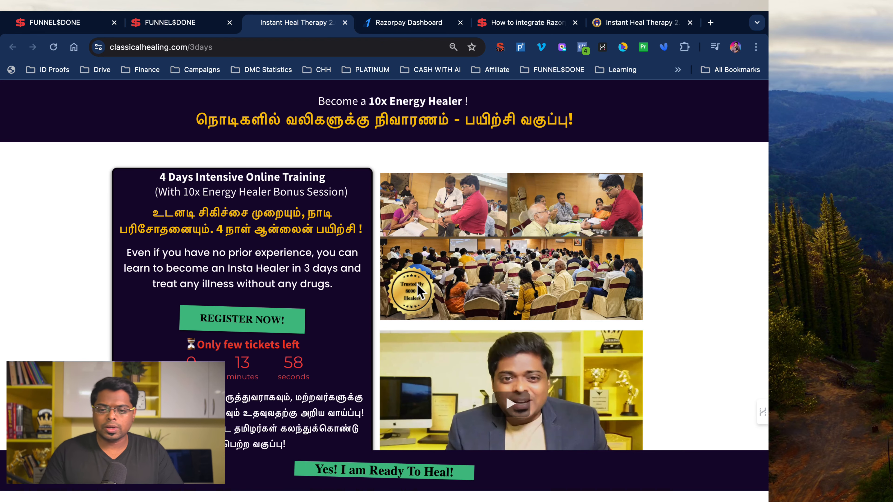
click(276, 320)
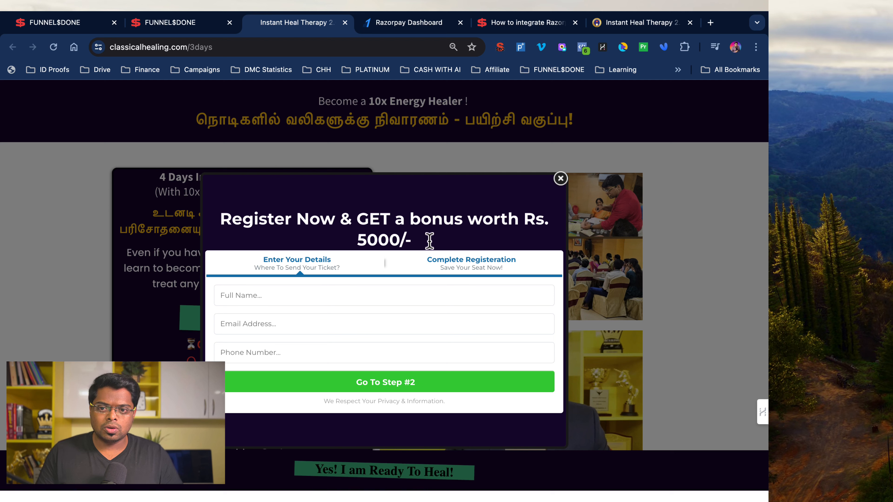
Fill in the full name, e-mail and phone, correct the mistyped e-mail, and continue to step #2
click(400, 294)
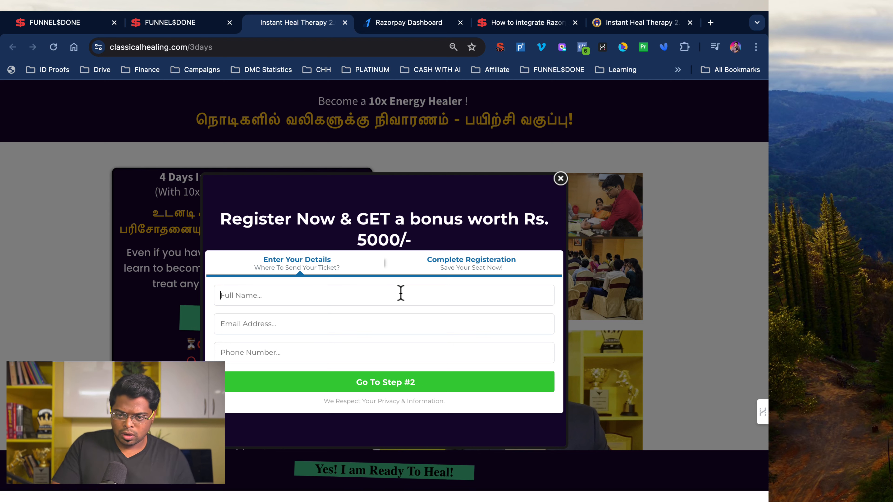
text(Abdul)
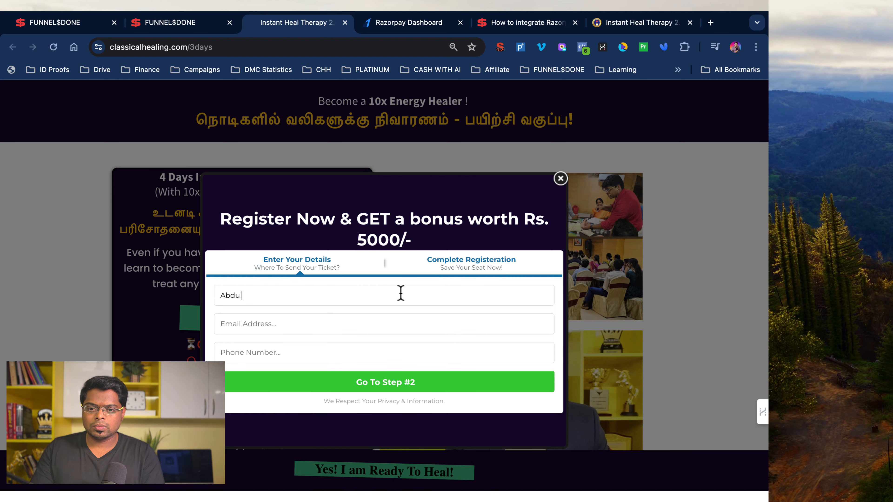
text(Ha)
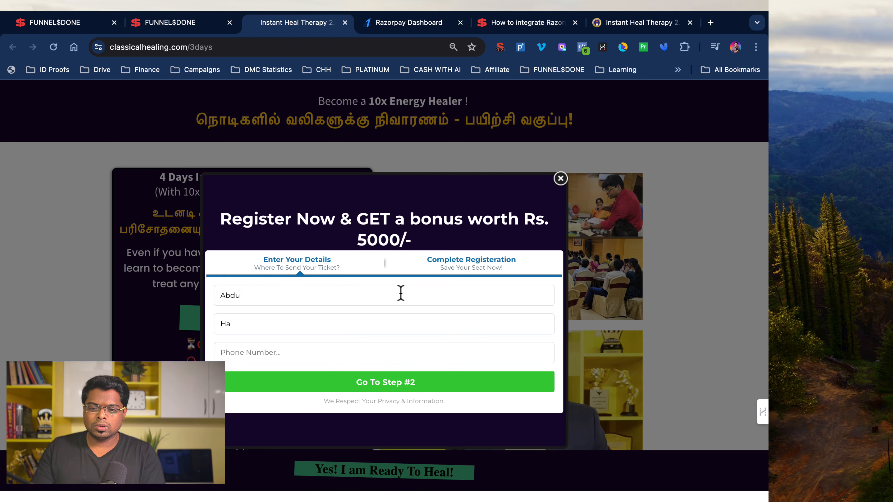
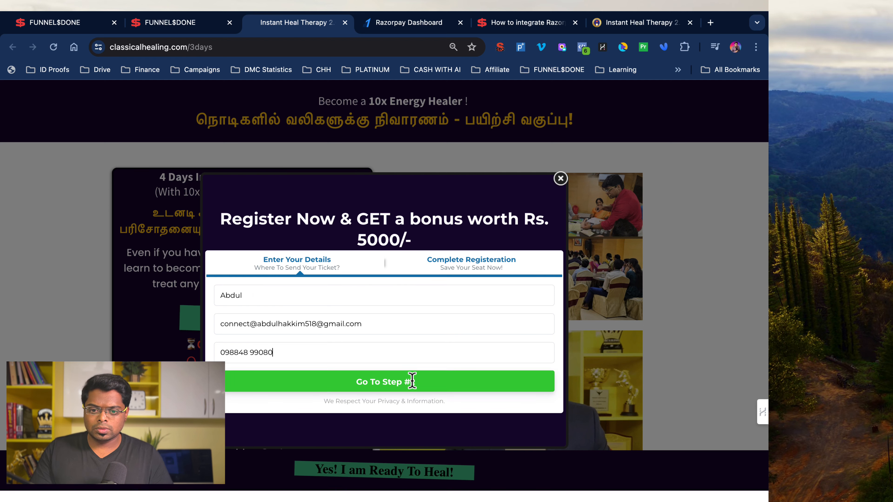
click(393, 385)
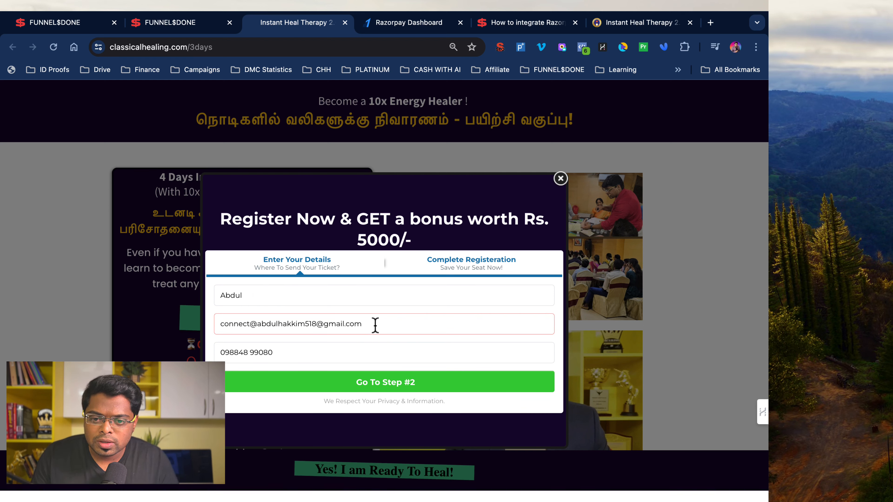
drag(375, 323, 317, 324)
key(BackSpace)
key(BackSpace)
key(BackSpace)
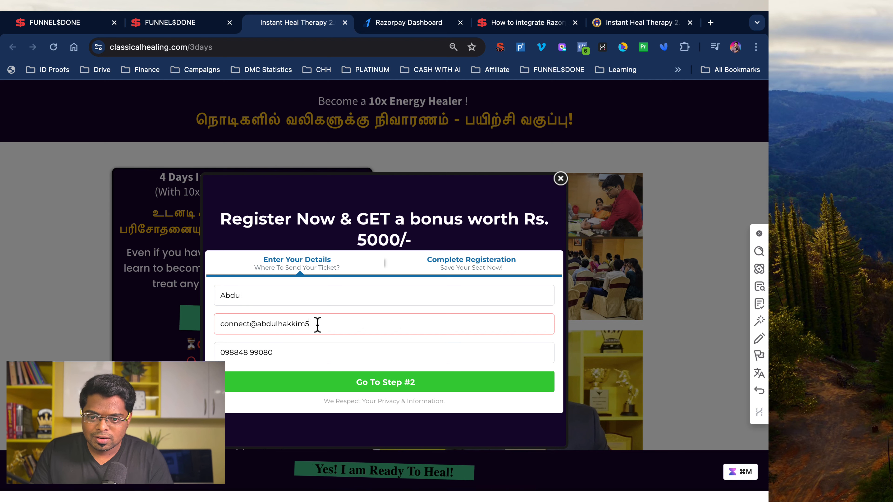
text(.com)
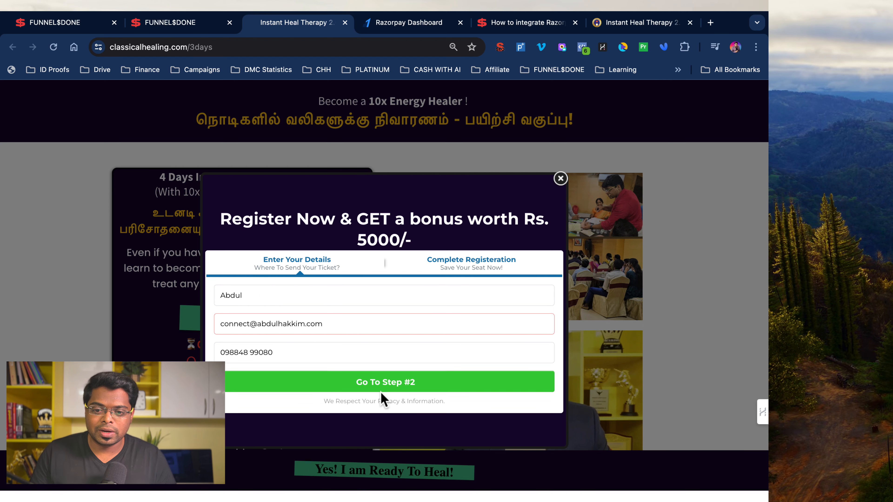
click(375, 384)
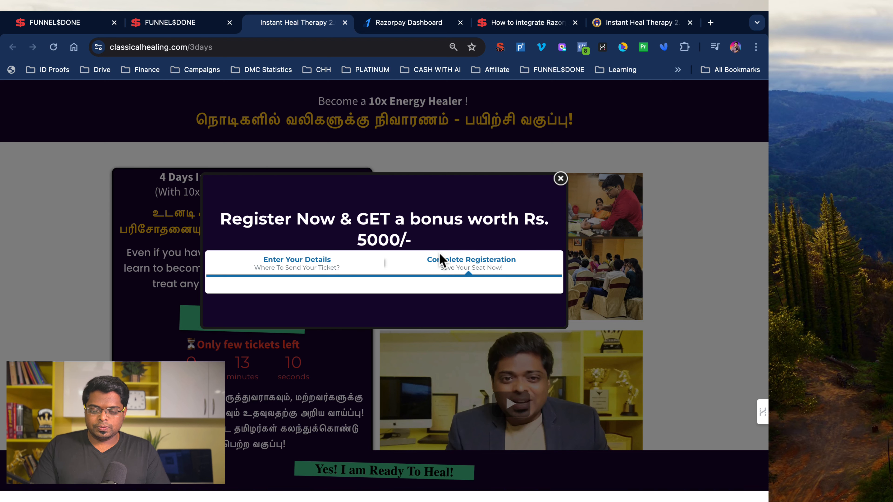
Scroll through the Complete Registeration step to review the Rs 297.00 order summary, PayPal and card form
scroll(439, 254, down, 10)
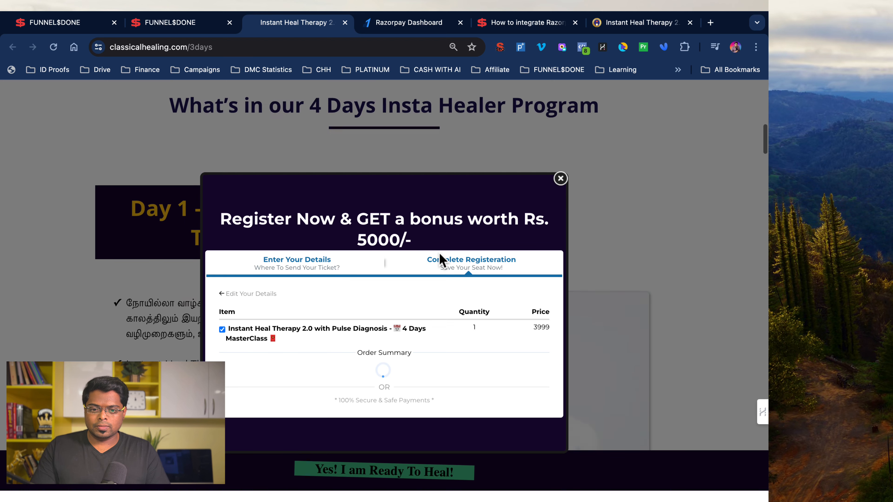
scroll(441, 376, down, 1)
scroll(442, 381, down, 4)
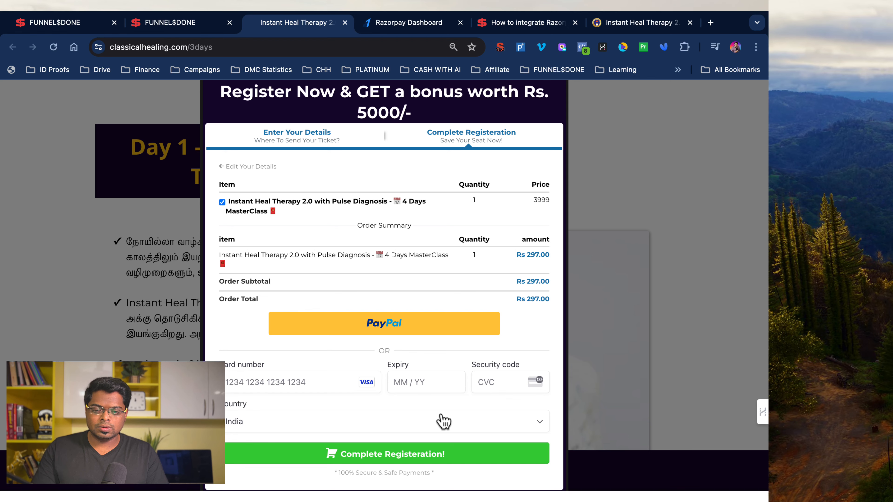
scroll(440, 421, down, 1)
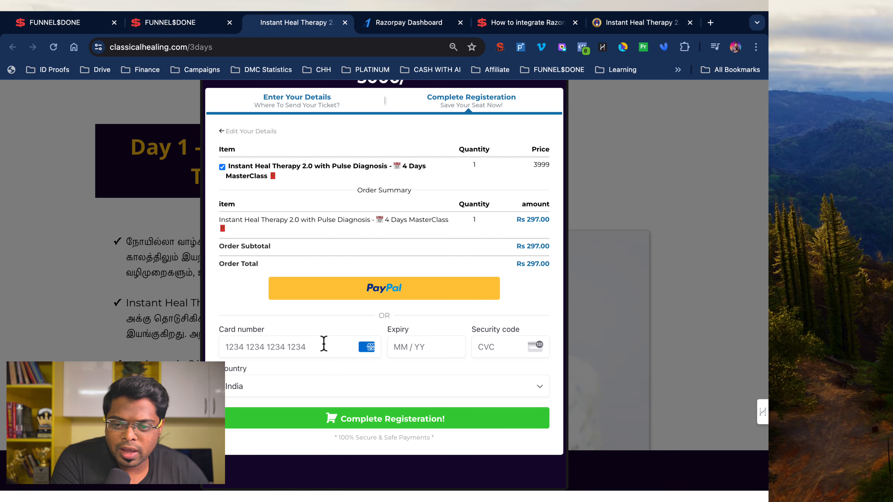
scroll(324, 256, up, 2)
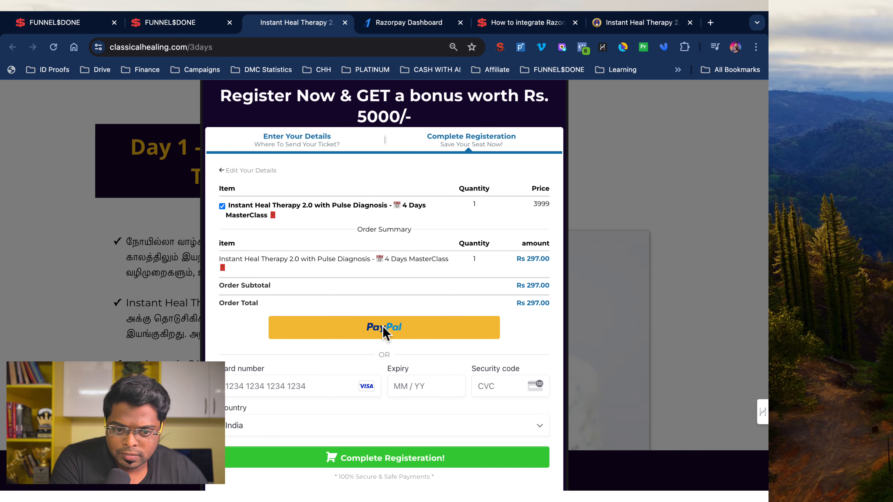
scroll(383, 332, up, 1)
scroll(385, 335, down, 3)
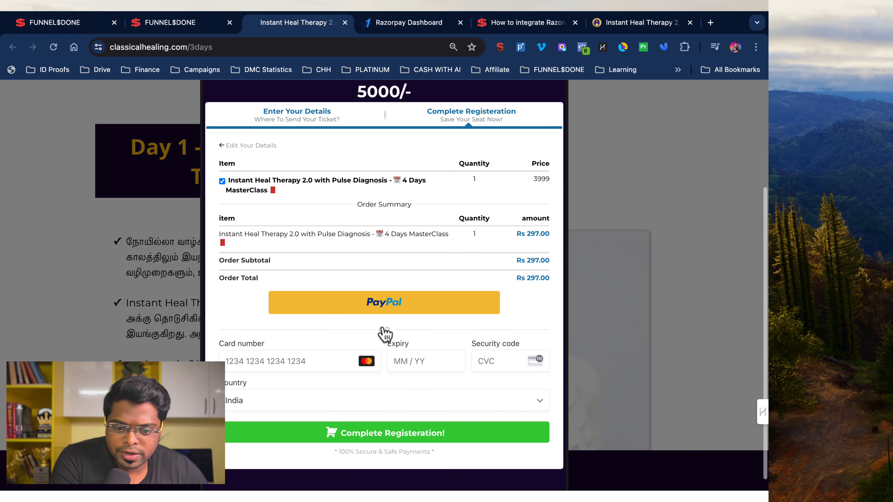
scroll(385, 334, up, 2)
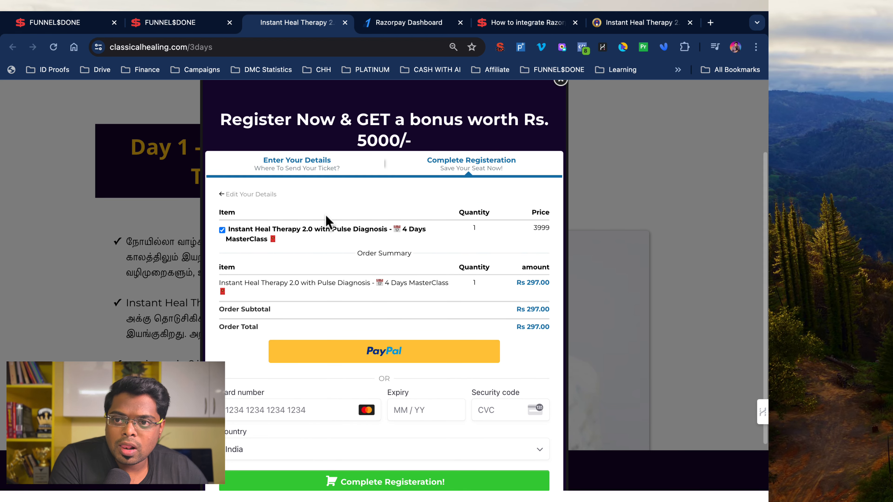
Go to Payments > Integrations in FunnelsDone and check which provider is marked Default
click(48, 23)
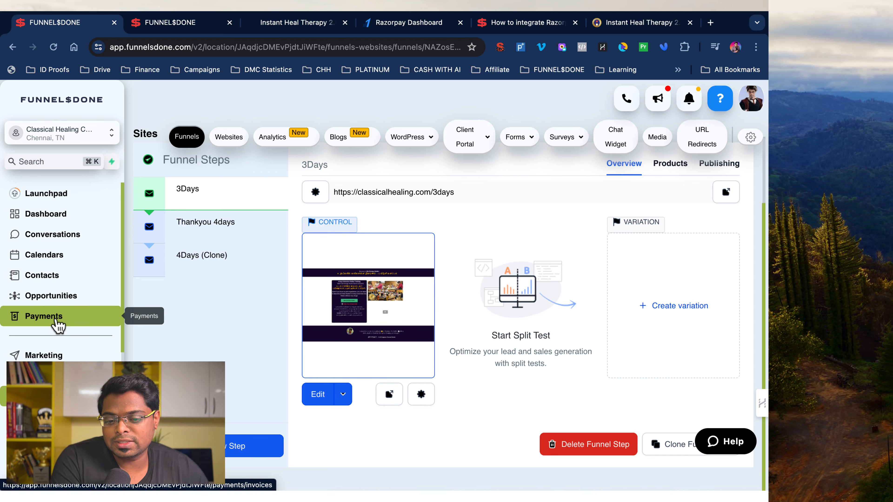
click(56, 322)
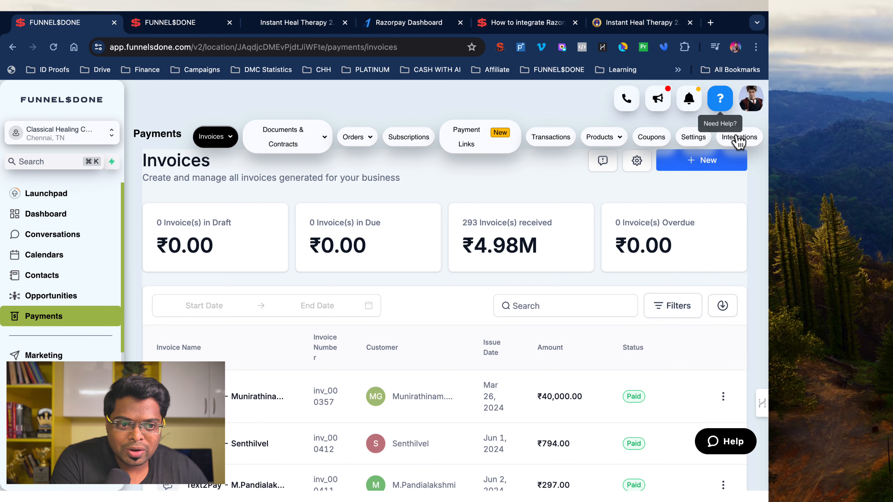
click(738, 150)
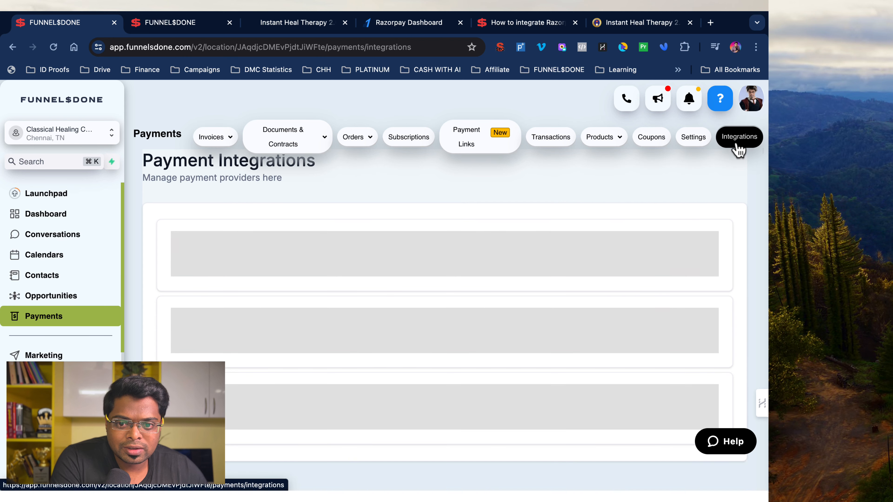
scroll(576, 304, down, 2)
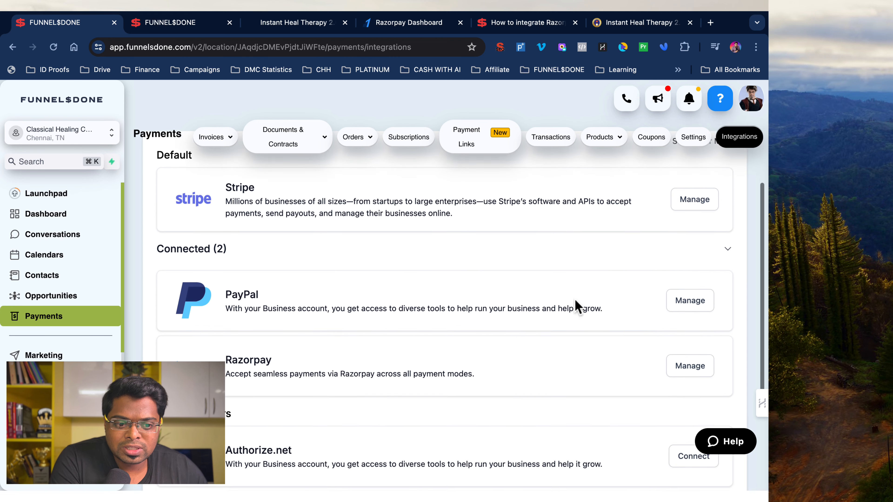
scroll(575, 304, up, 2)
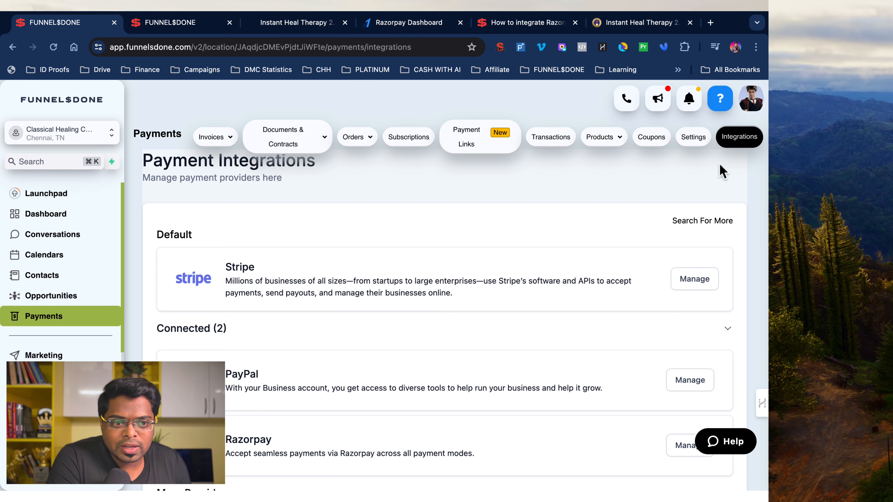
drag(171, 243, 311, 254)
click(284, 240)
double_click(175, 233)
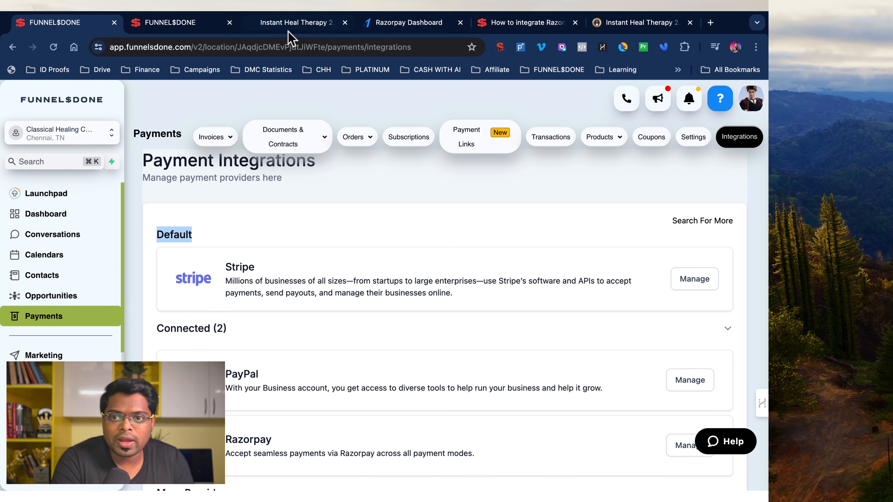
Locate the Razorpay card in the integrations list and open its Manage page
click(292, 28)
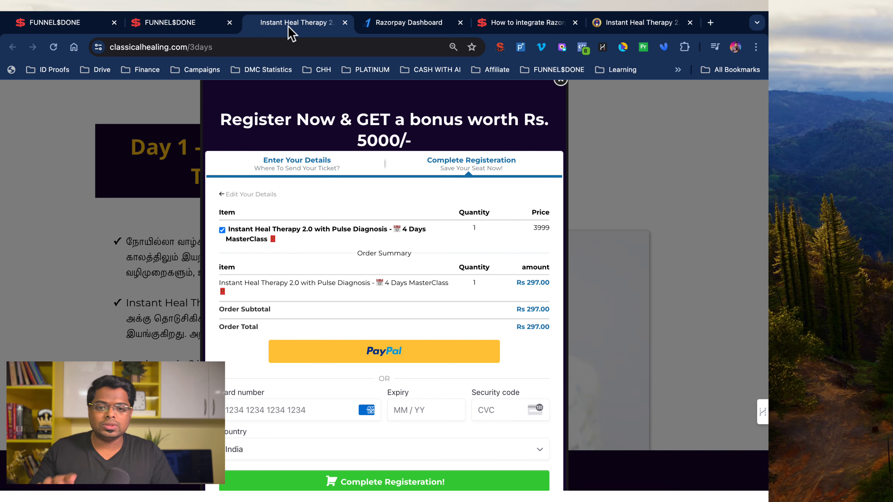
scroll(387, 334, down, 2)
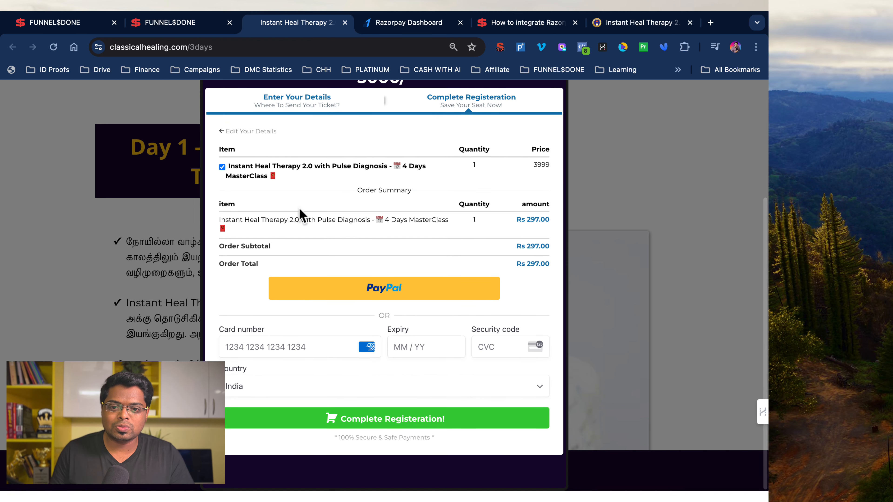
click(48, 25)
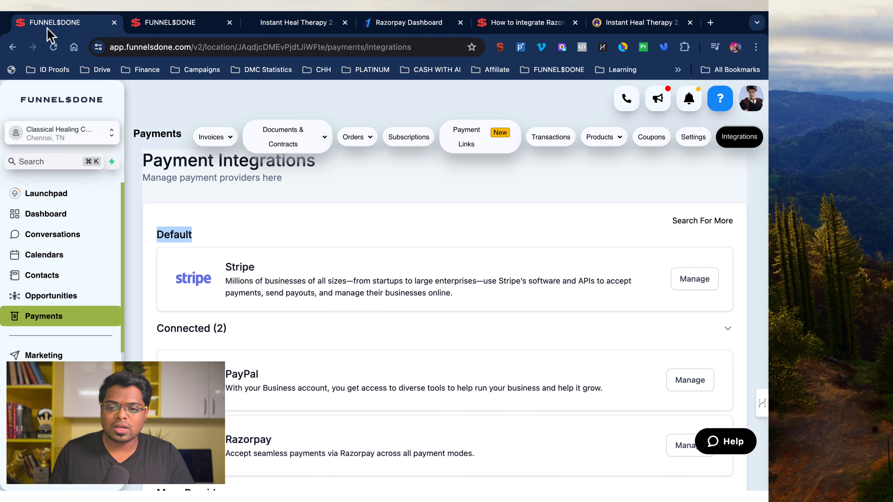
scroll(341, 363, down, 2)
drag(222, 362, 466, 363)
click(513, 378)
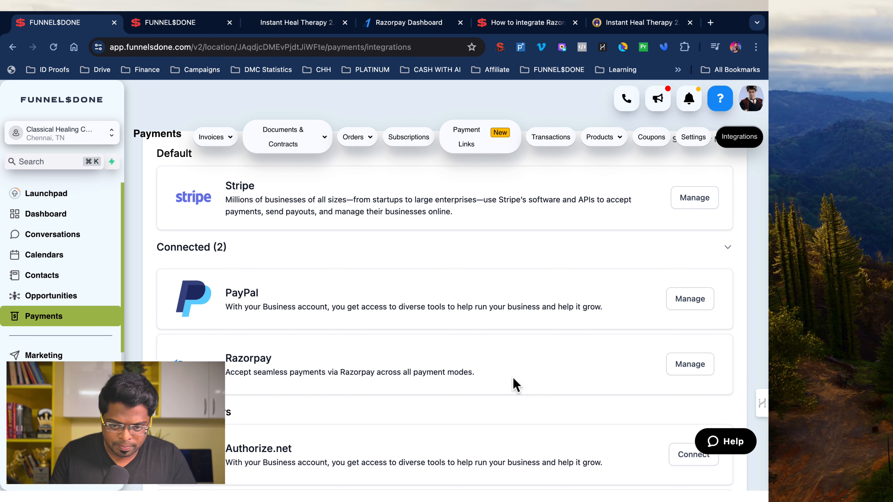
scroll(513, 377, up, 2)
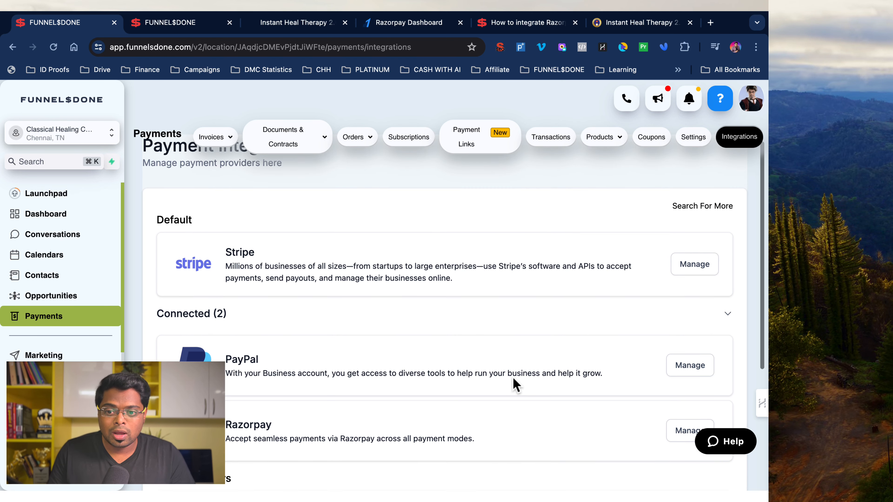
scroll(513, 377, down, 1)
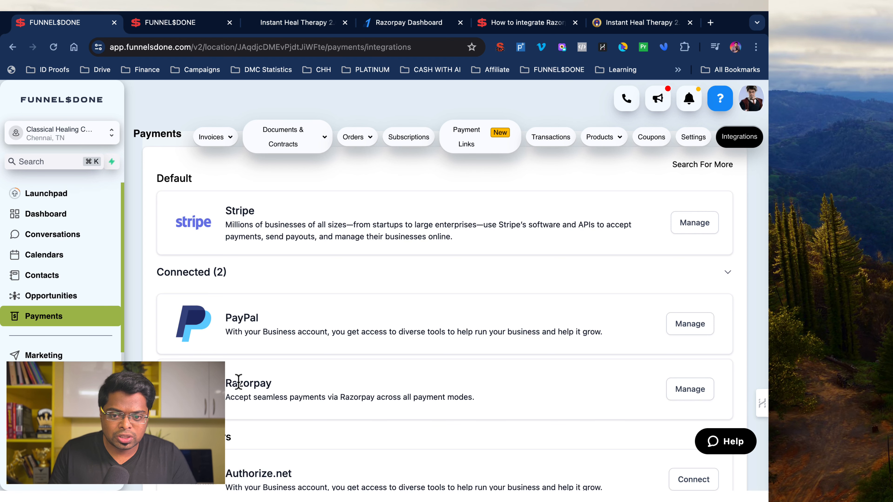
drag(238, 382, 321, 381)
click(680, 387)
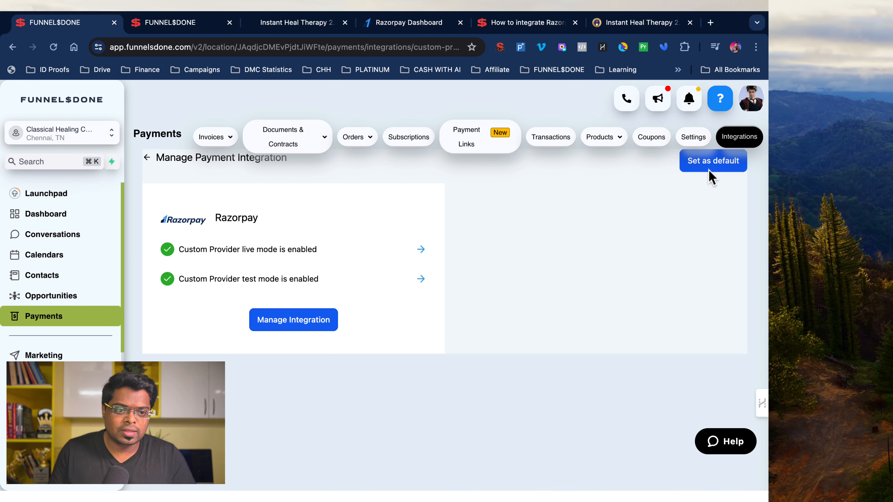
Set Razorpay as default and confirm it now heads the list above Stripe and PayPal
click(711, 168)
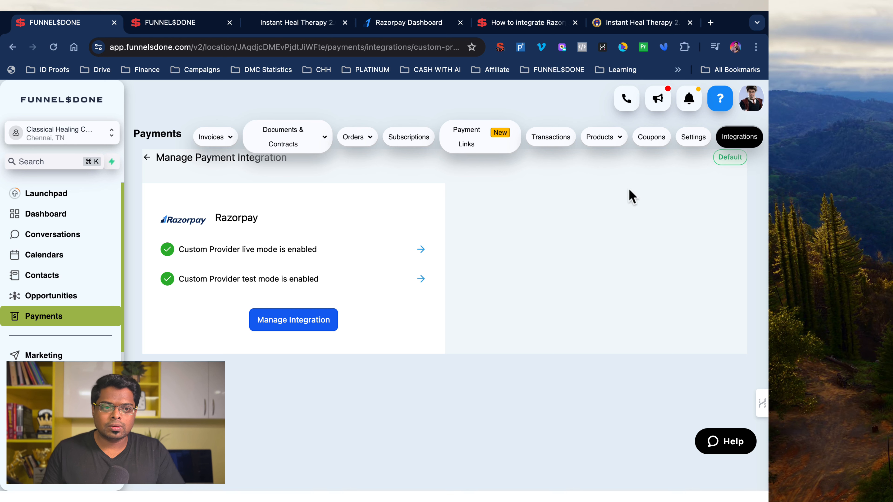
click(735, 138)
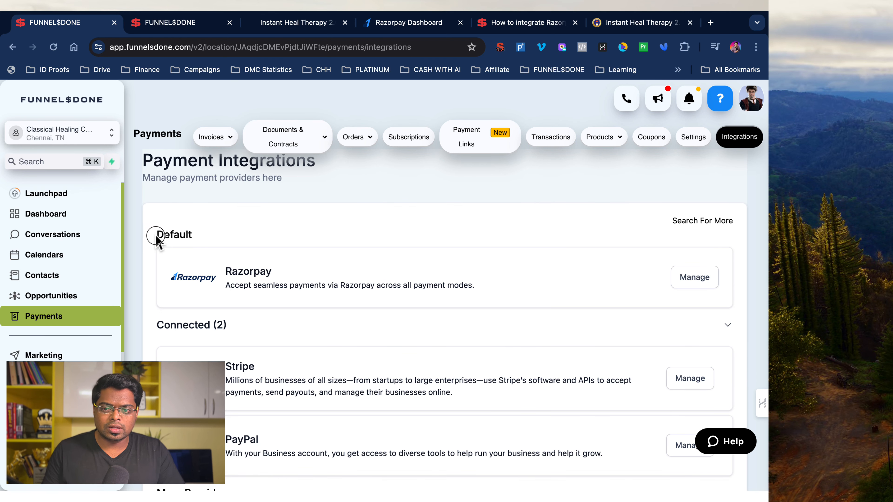
drag(157, 234, 411, 276)
click(452, 243)
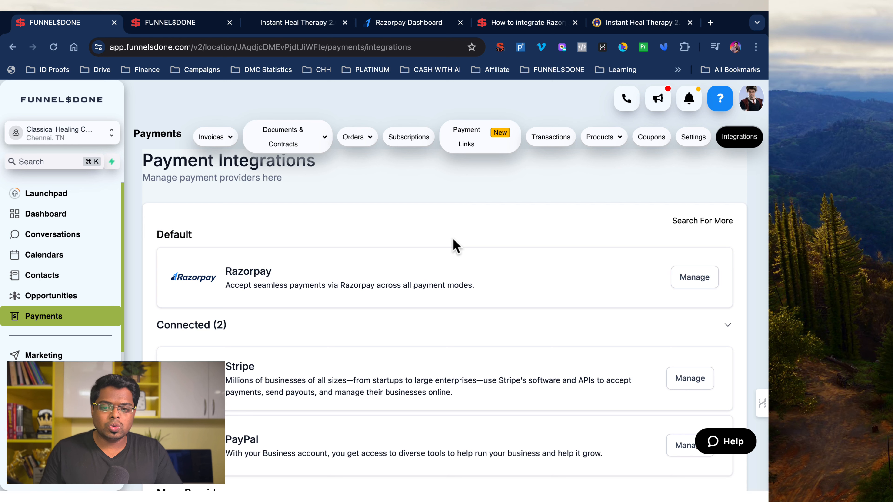
scroll(460, 313, down, 1)
scroll(460, 313, down, 3)
scroll(461, 313, up, 3)
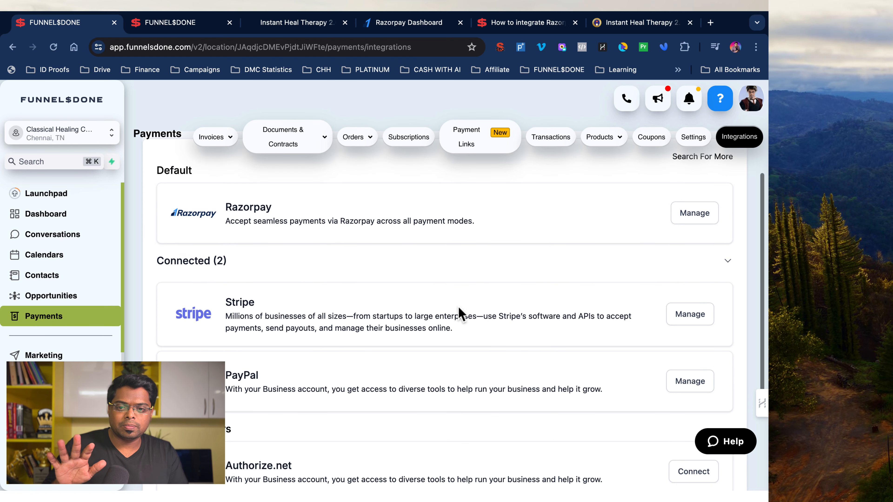
scroll(461, 313, up, 1)
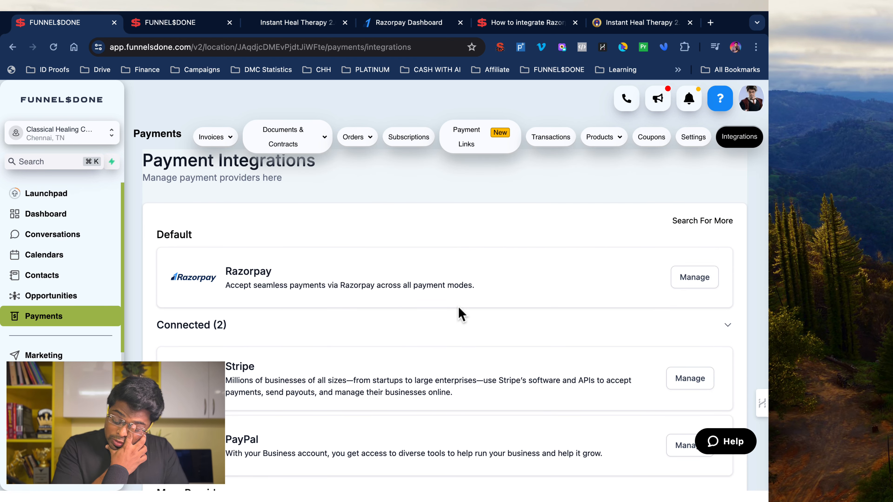
Reload the live classicalhealing.com/3days registration page in Chrome
click(287, 25)
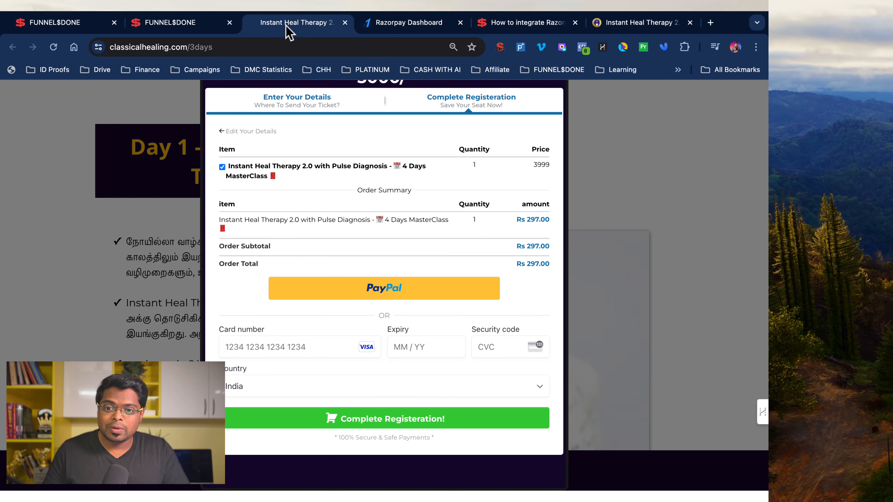
scroll(414, 268, up, 5)
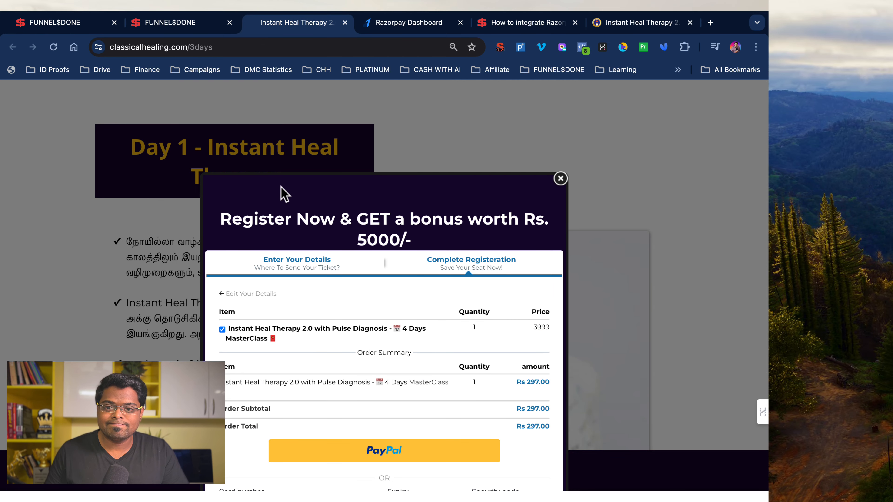
click(198, 49)
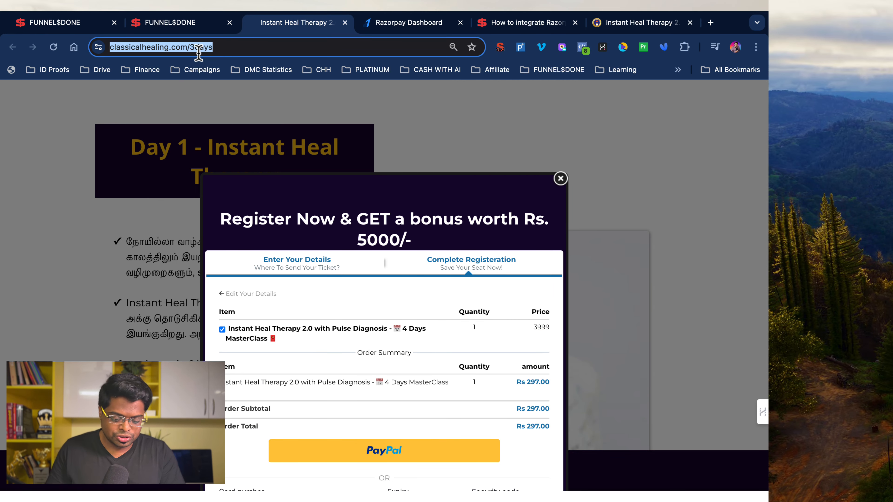
key(Return)
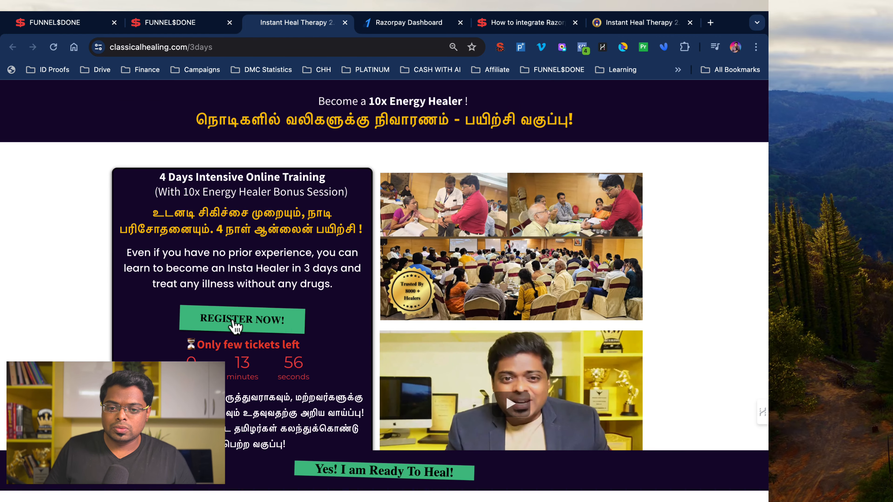
Open Register Now, enter the registrant's name, e-mail and phone, and go to Step #2
click(233, 321)
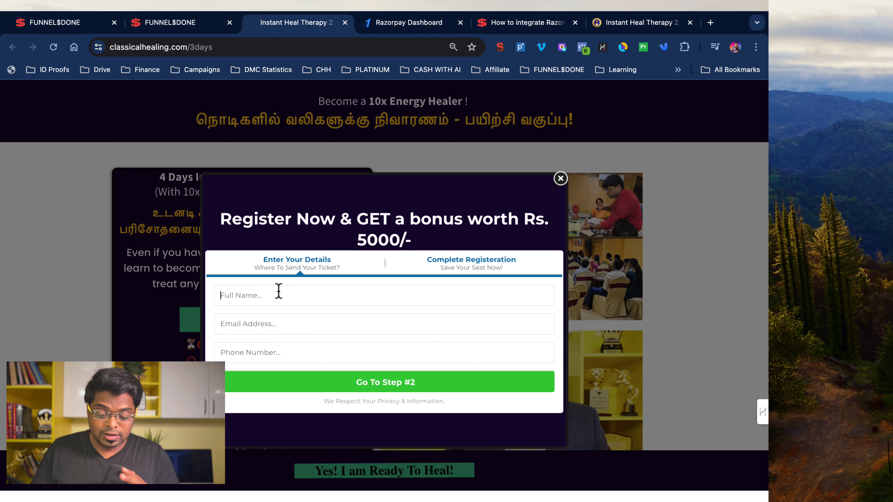
text(Abdul)
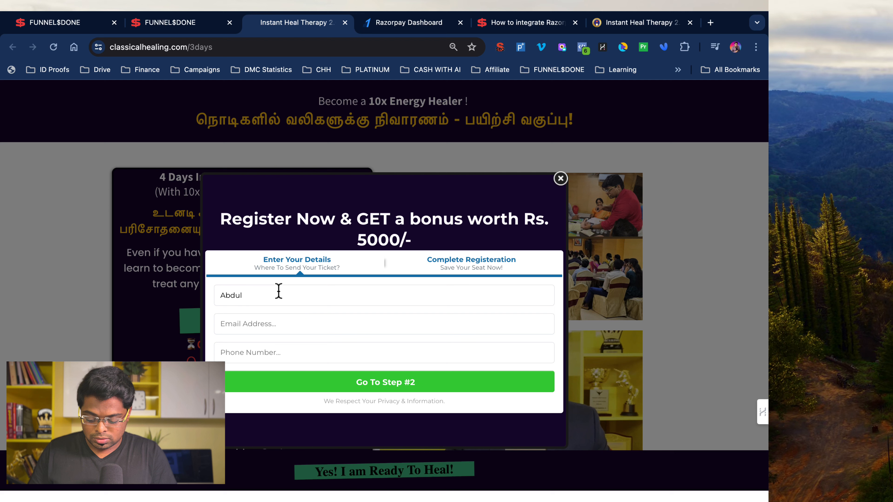
key(Tab)
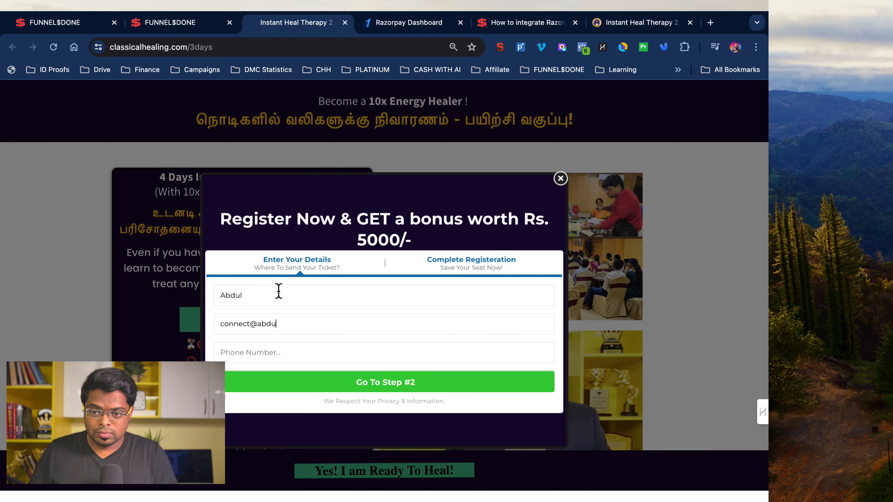
key(Tab)
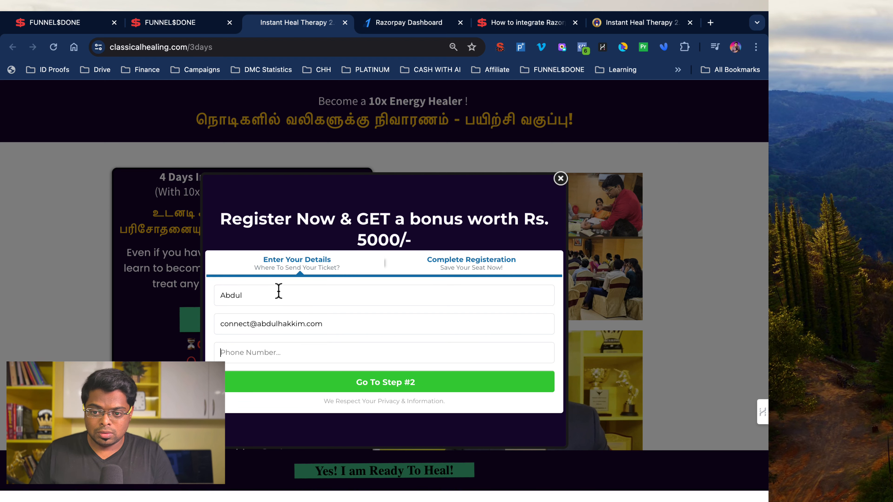
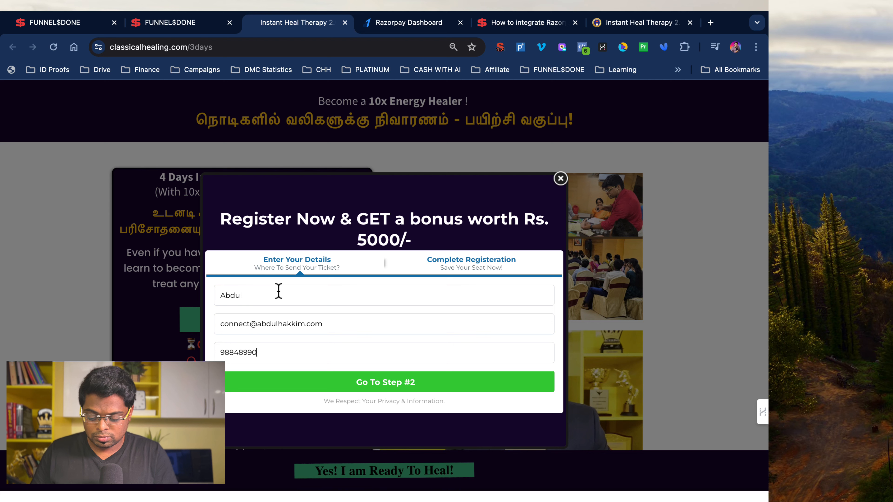
click(367, 381)
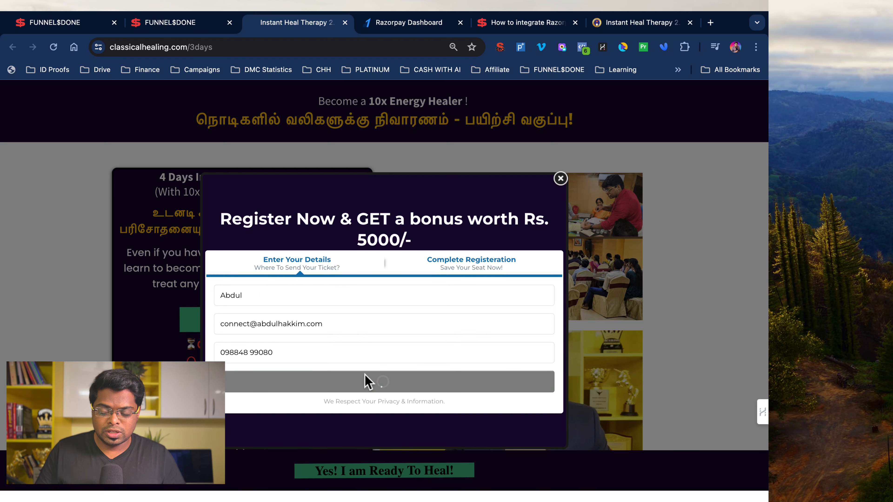
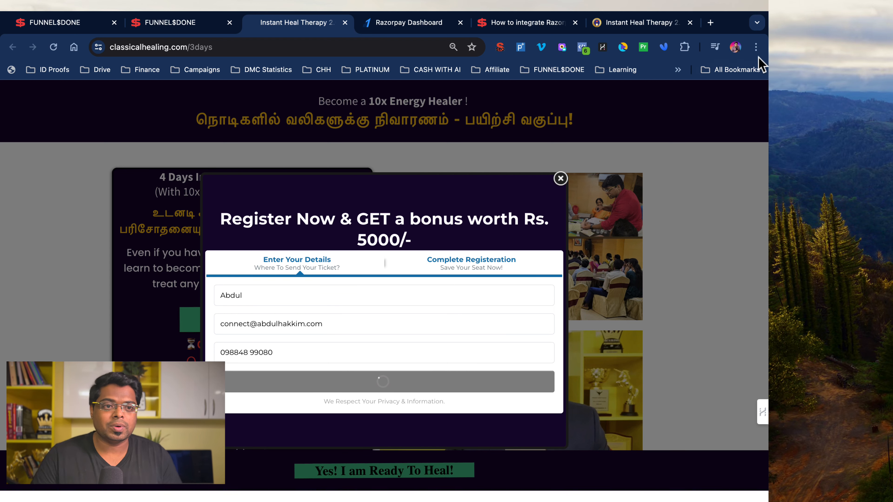
Open a new Chrome incognito window from the browser menu
click(755, 47)
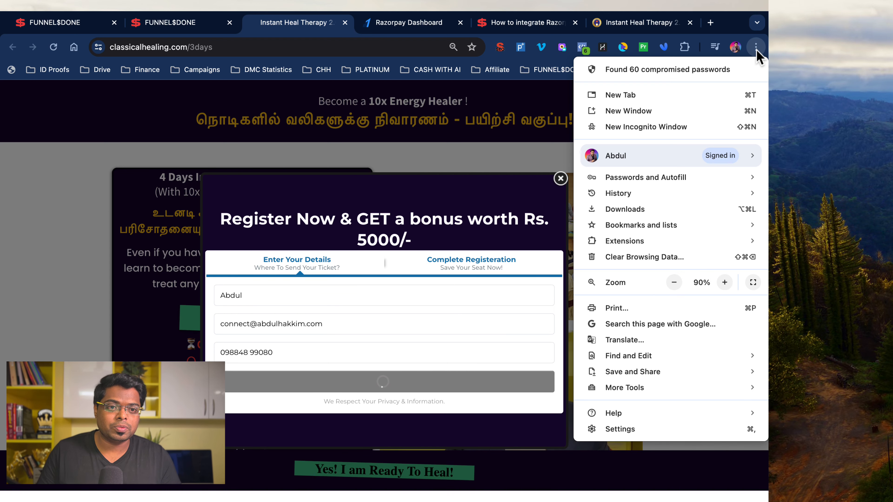
click(660, 127)
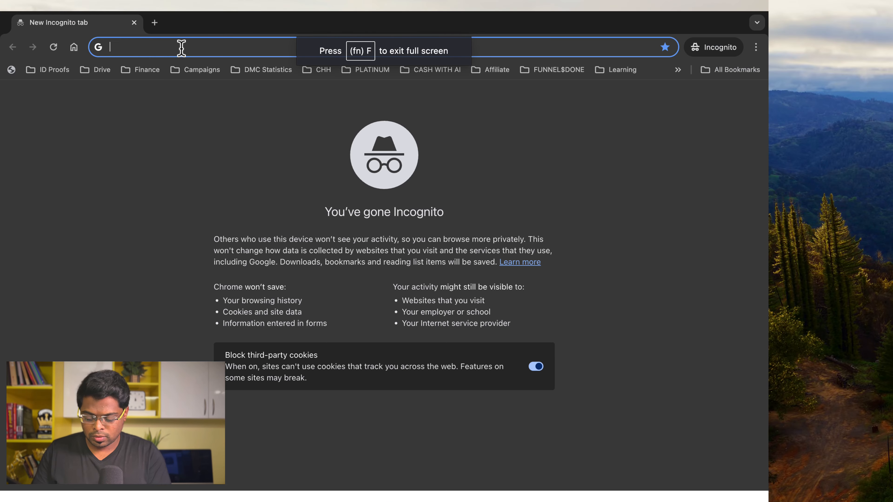
Load classicalhealing.com/3days and open the REGISTER NOW form
text(classicalhealing.com/3days)
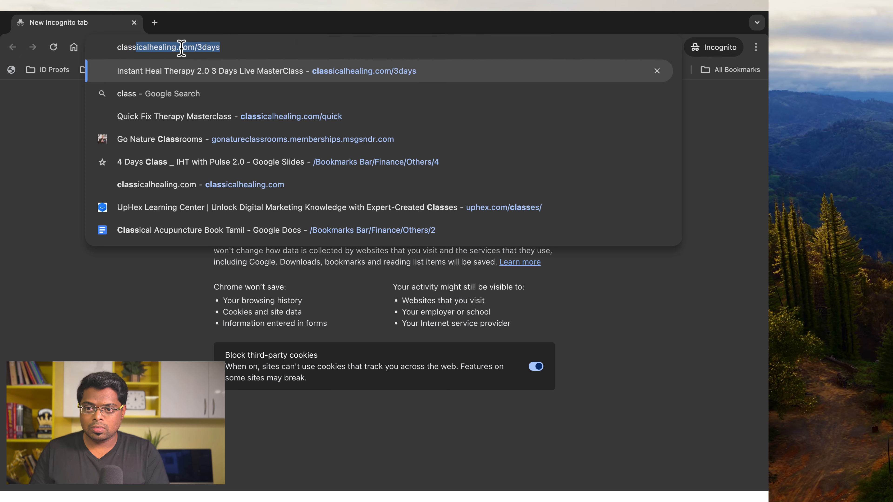
key(Return)
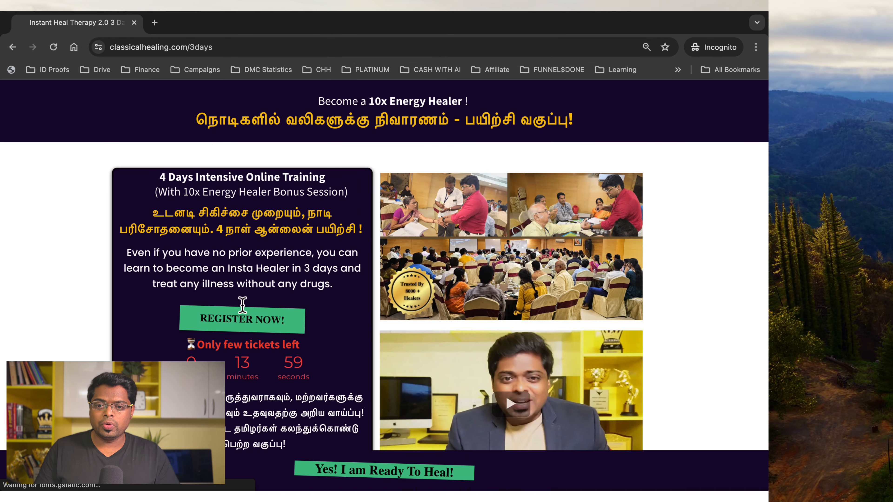
click(236, 320)
Enter the visitor's name, e-mail and phone, then go to Step #2 showing Rs 297.00
click(262, 294)
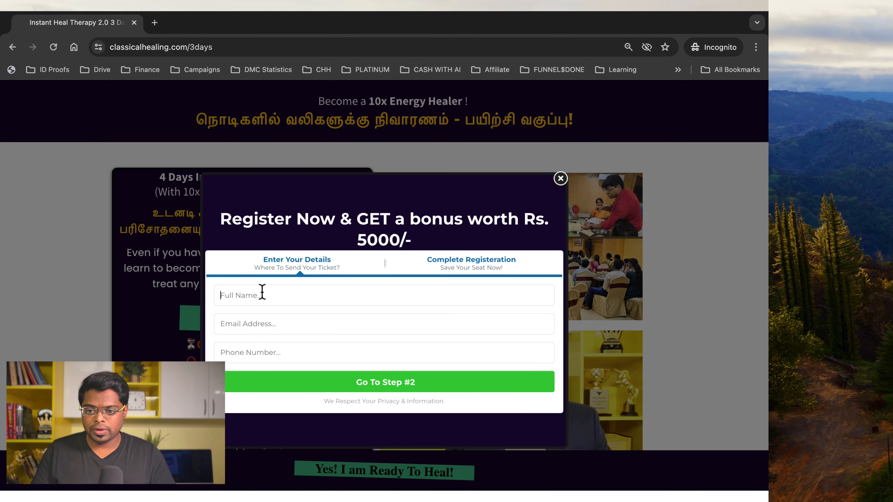
text(Abdul)
key(Tab)
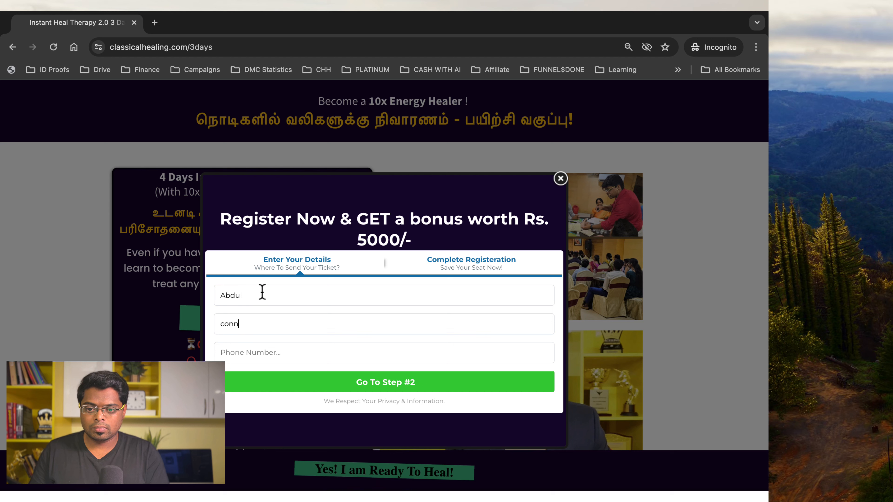
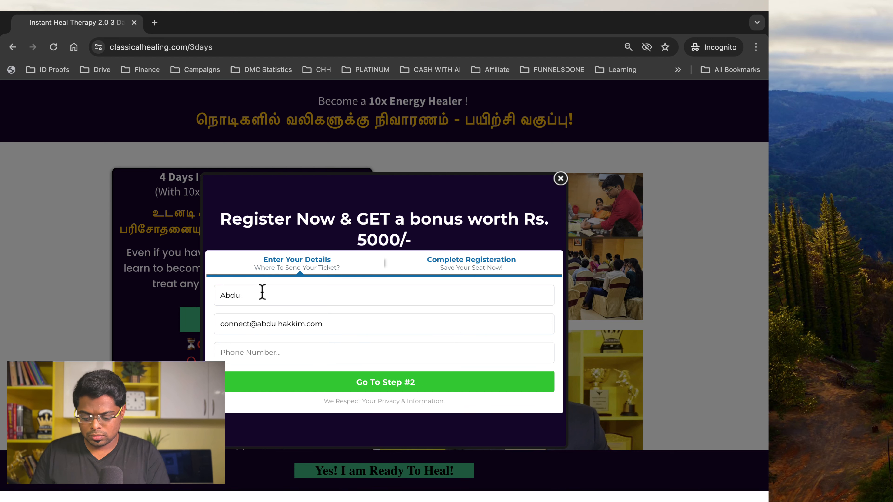
key(Tab)
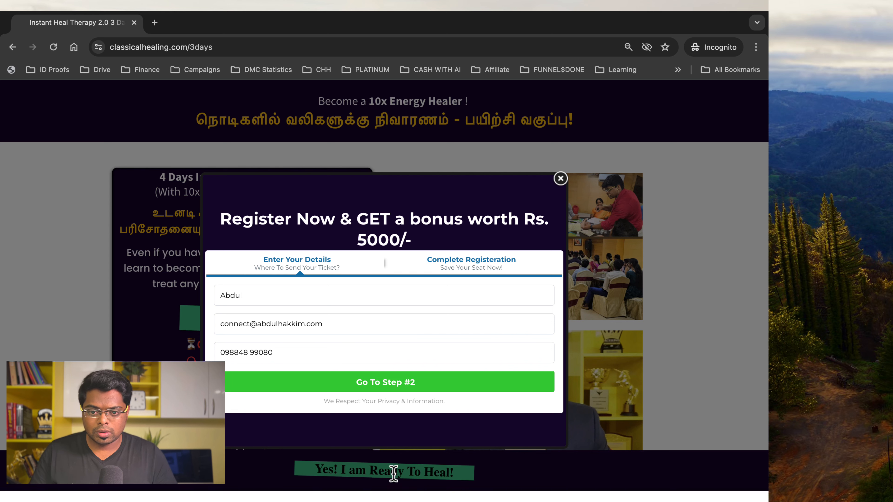
click(382, 392)
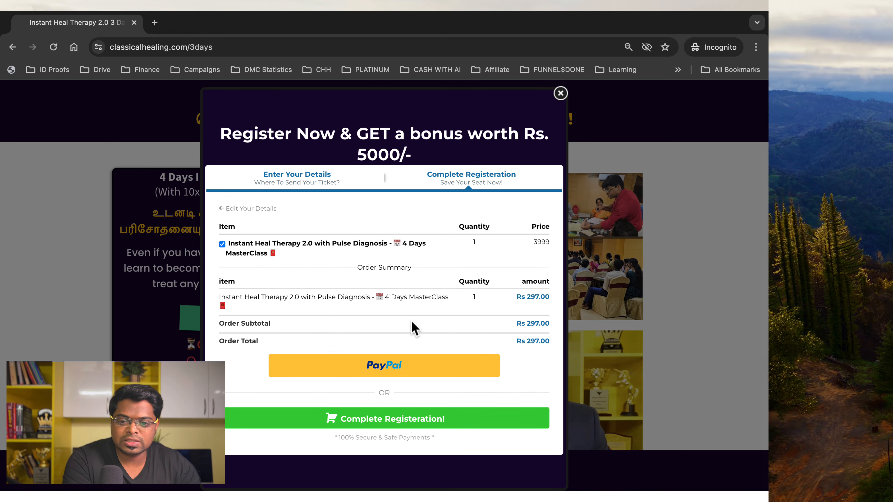
scroll(423, 366, down, 1)
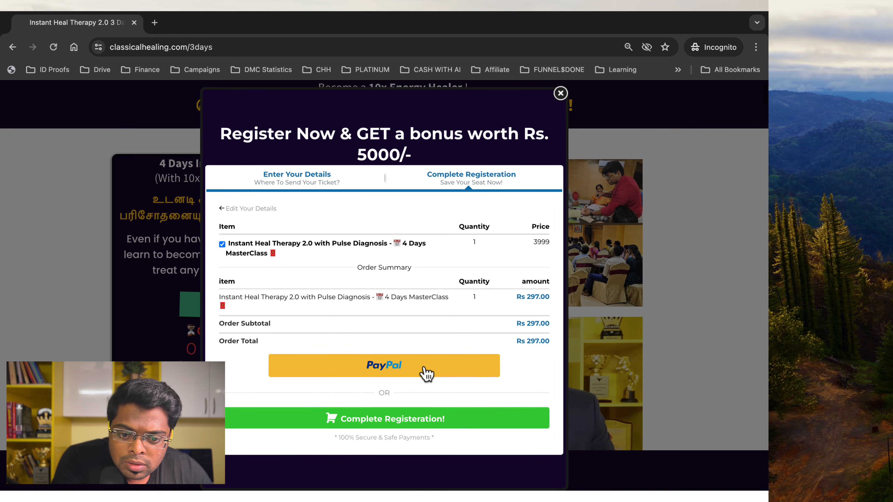
Pay the ₹297 registration via Razorpay UPI QR and review the 3daysty confirmation page
click(403, 417)
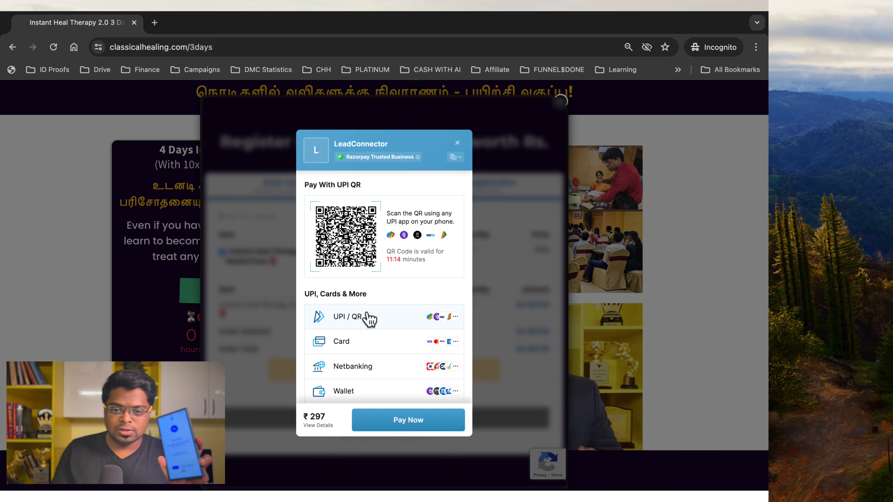
key(super+l)
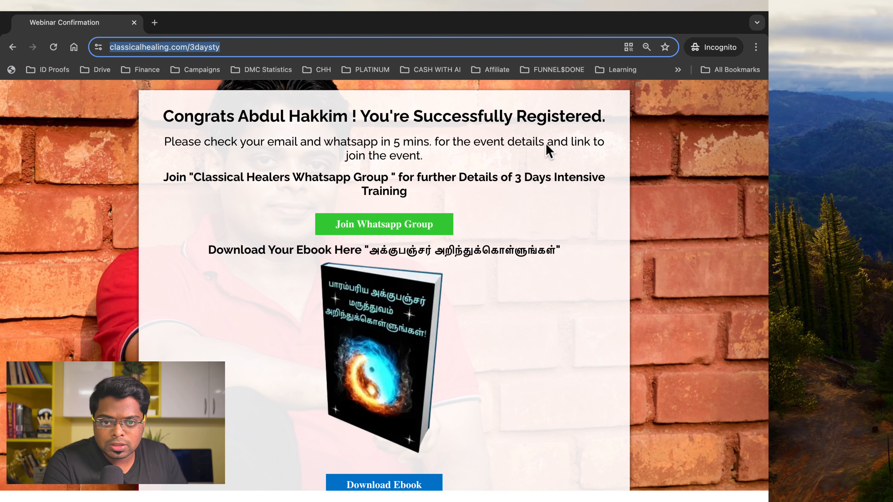
scroll(484, 331, down, 9)
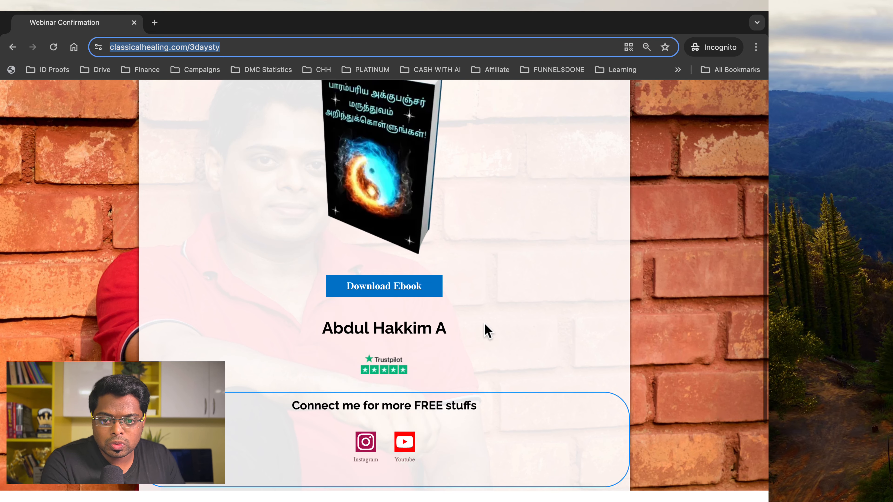
scroll(392, 322, up, 6)
scroll(392, 322, up, 3)
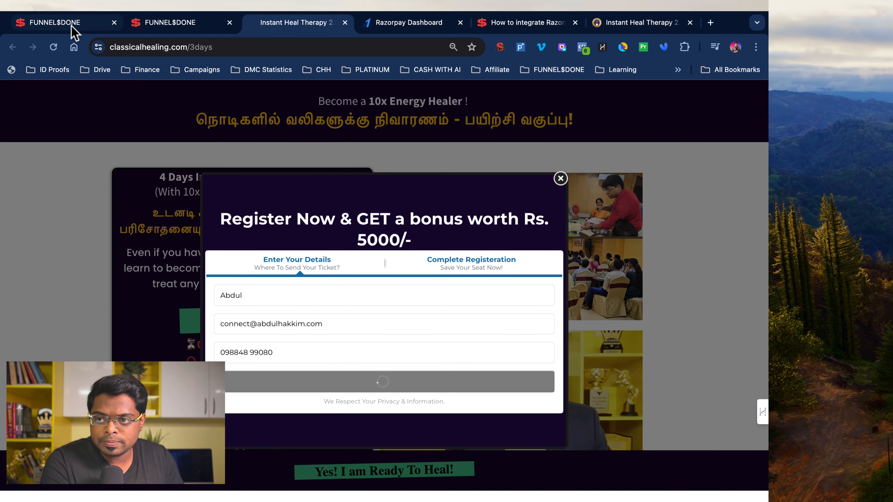
In FunnelsDone Payments Orders, check the new ₹297.00 IHT 3 Days Masterclass order marked Pending
click(72, 30)
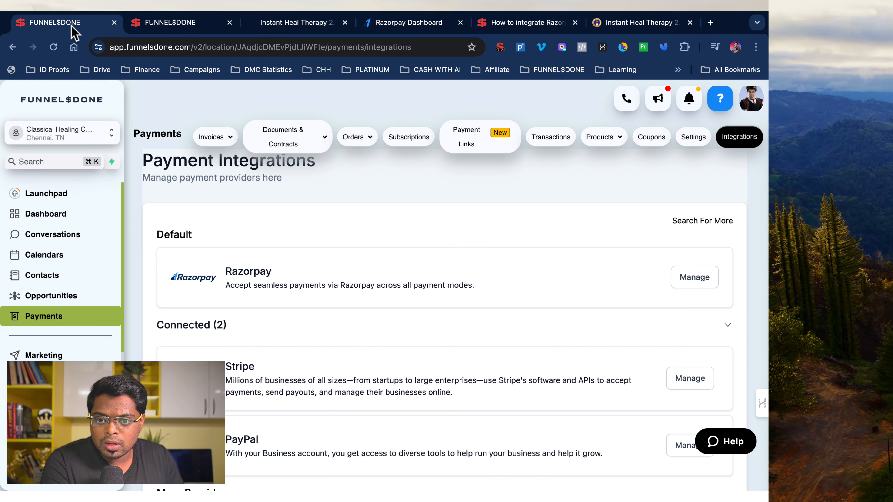
scroll(327, 343, down, 5)
scroll(325, 342, up, 5)
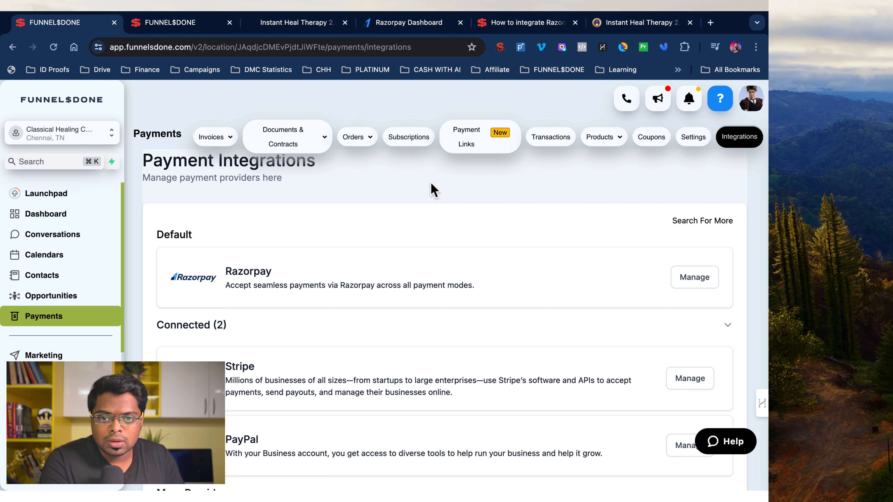
mouse_move(355, 139)
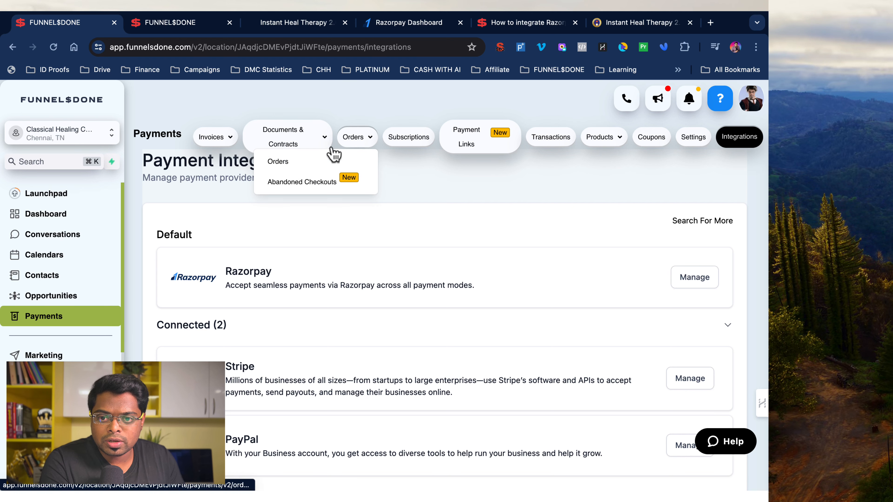
click(355, 139)
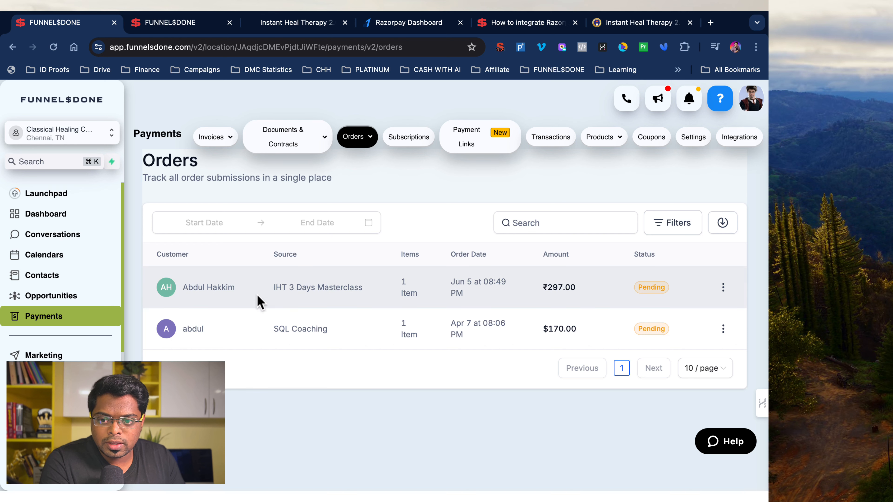
drag(185, 289, 581, 282)
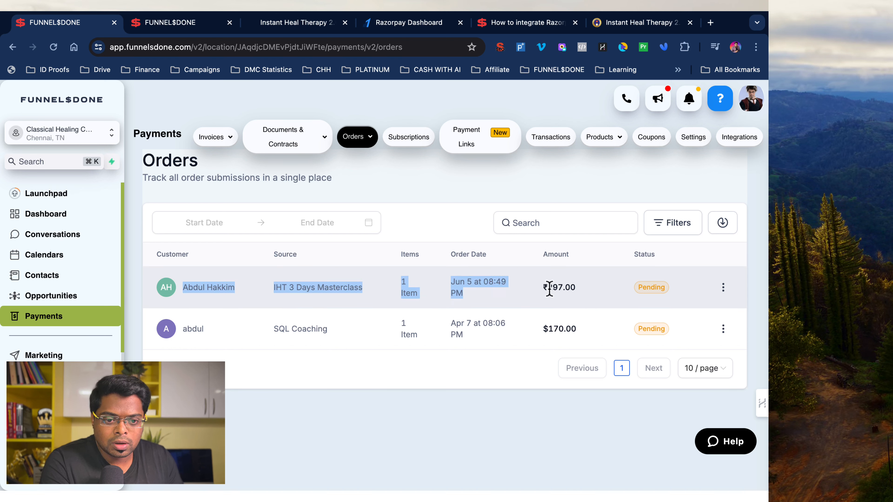
click(562, 285)
click(621, 290)
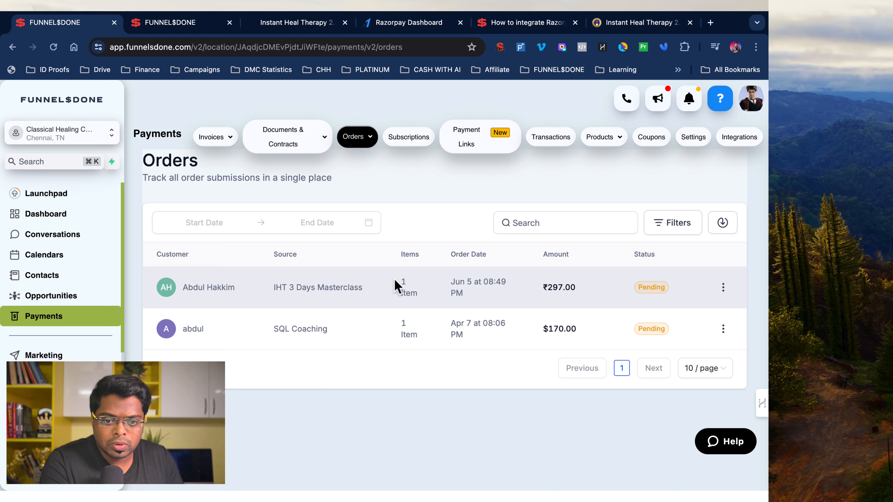
Inspect the order's contact record, including its pipeline opportunity and registration email
click(216, 292)
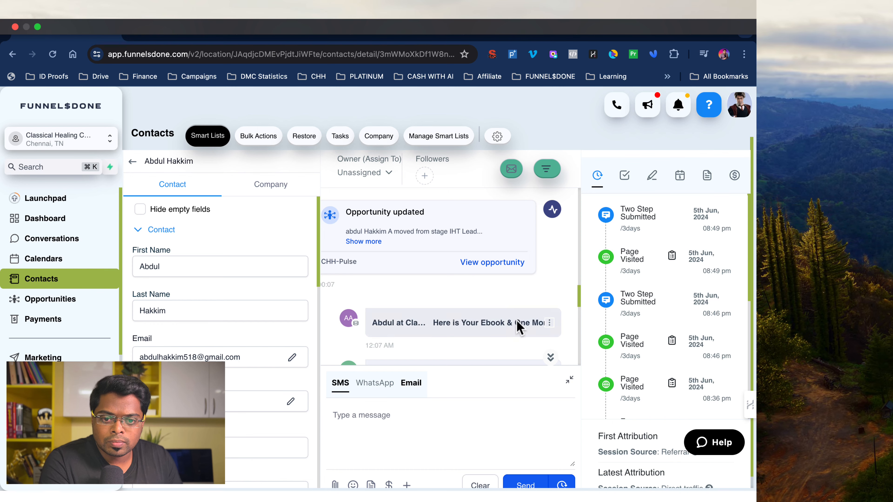
scroll(517, 321, down, 10)
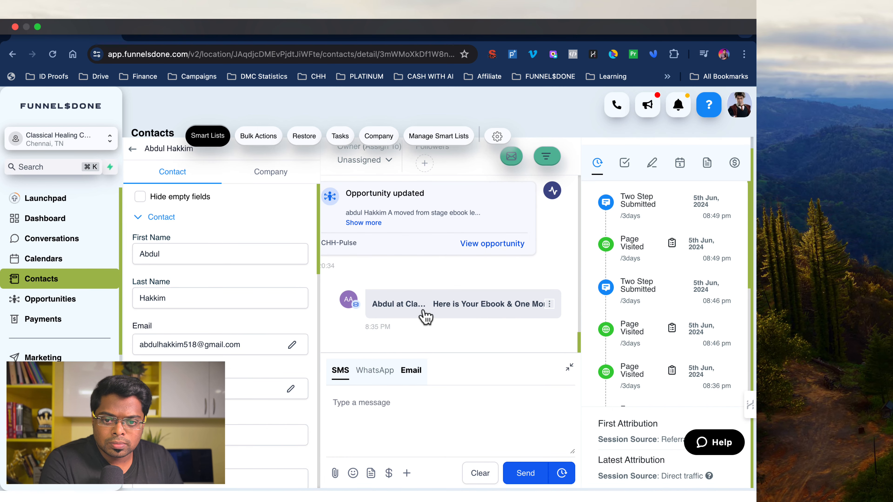
scroll(413, 267, up, 2)
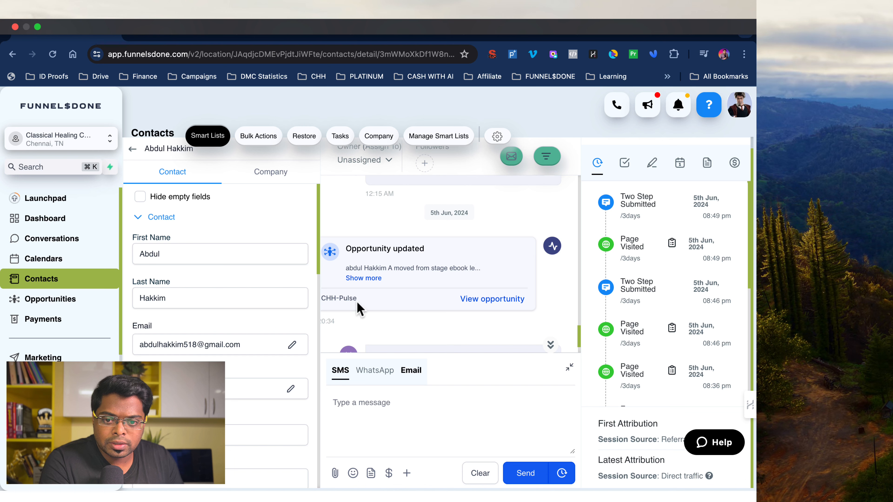
drag(325, 300, 367, 303)
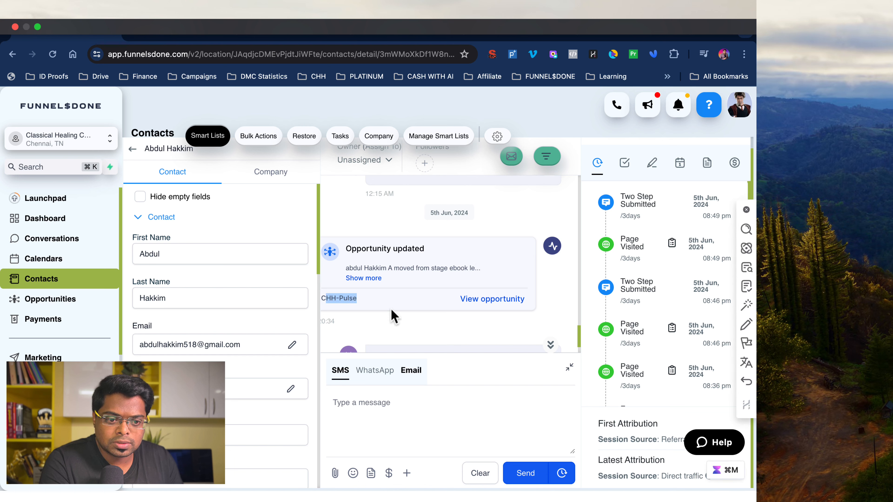
click(394, 316)
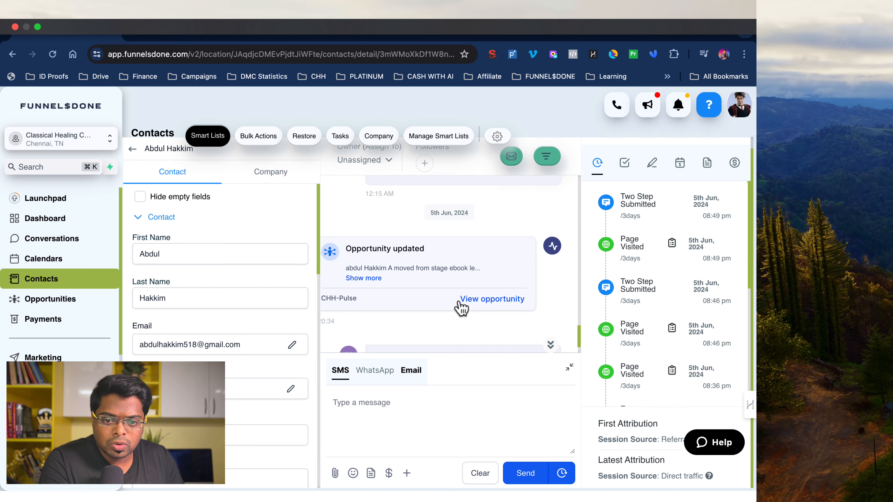
scroll(457, 308, down, 2)
click(424, 311)
scroll(426, 312, down, 1)
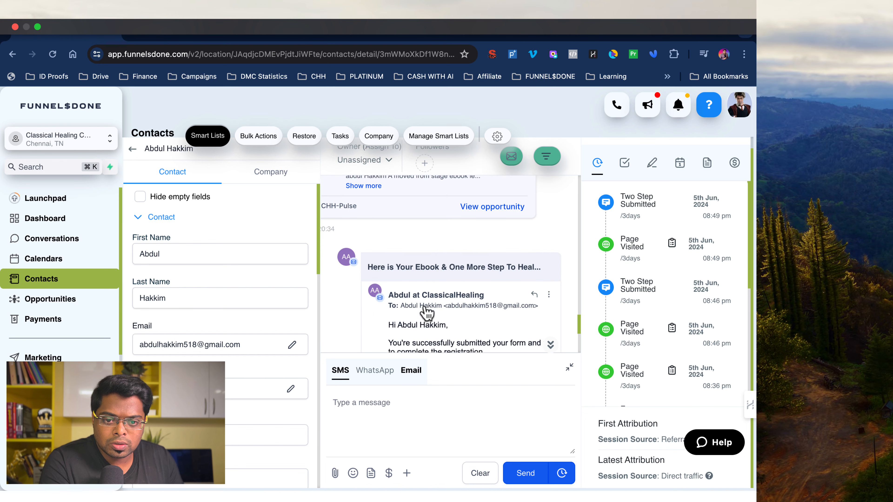
scroll(450, 303, down, 3)
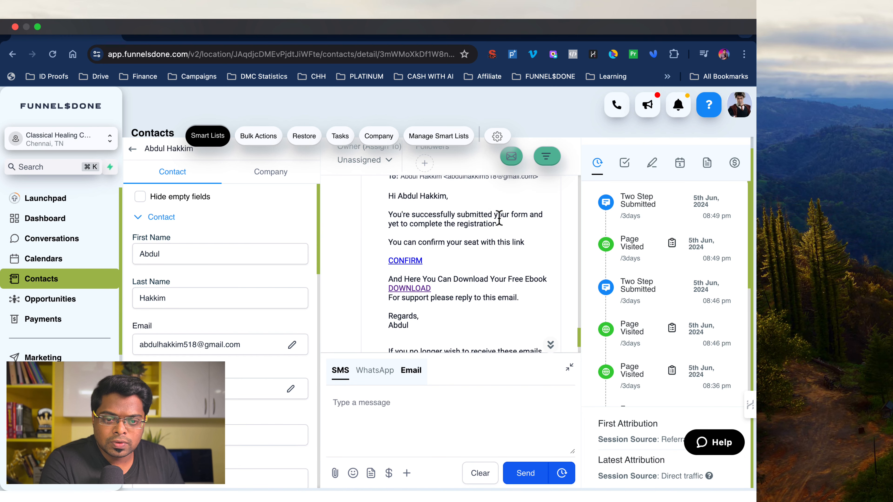
scroll(472, 296, down, 2)
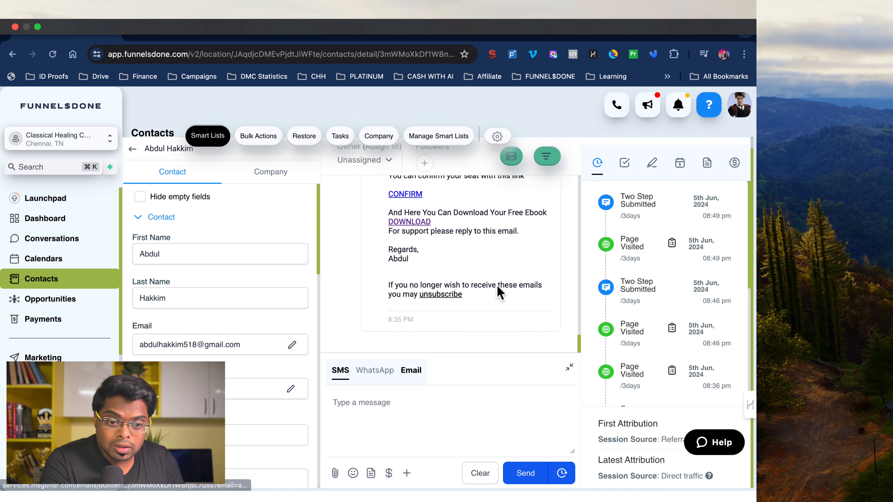
scroll(501, 248, up, 5)
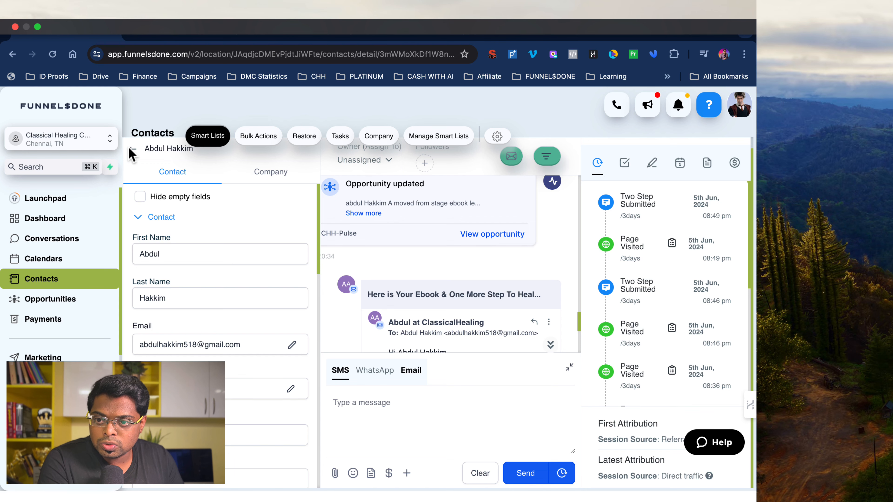
Return to the Orders list and reload the page for fresh data
click(13, 54)
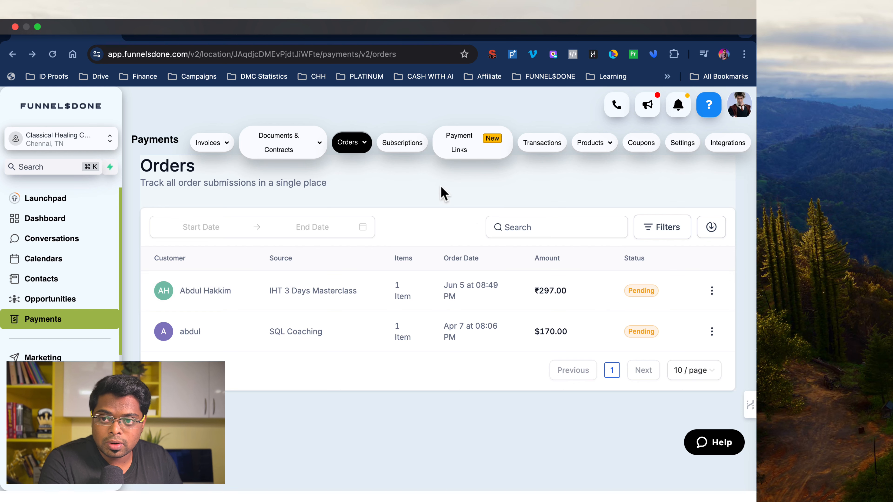
click(330, 54)
key(Return)
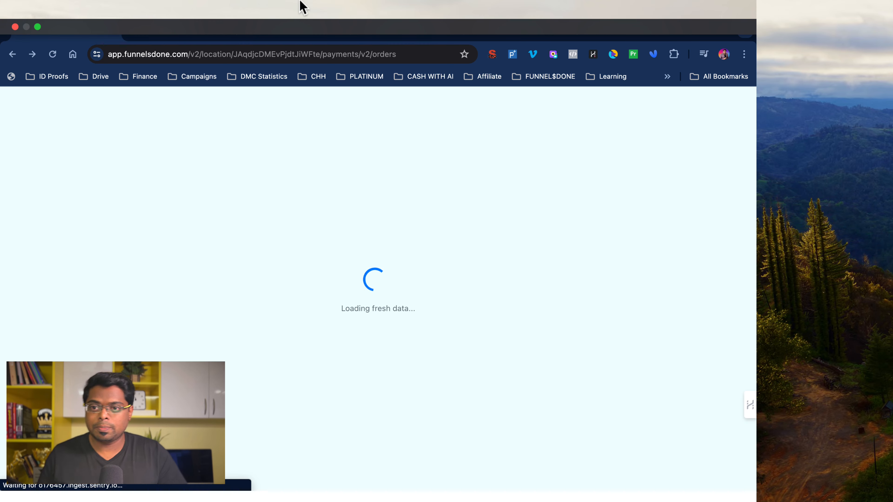
In Razorpay Transactions, check the newest ₹297.00 payment from 05 Jun 2024, showing Authorized
click(411, 24)
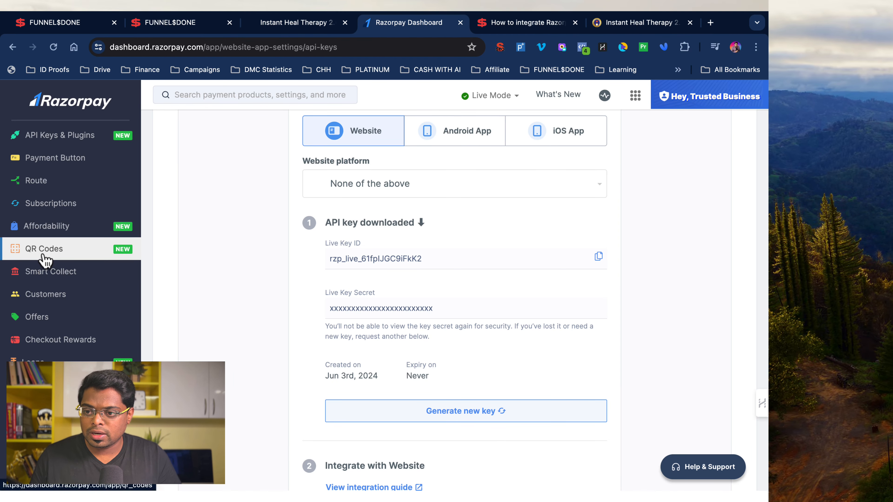
scroll(72, 339, down, 3)
scroll(81, 313, up, 10)
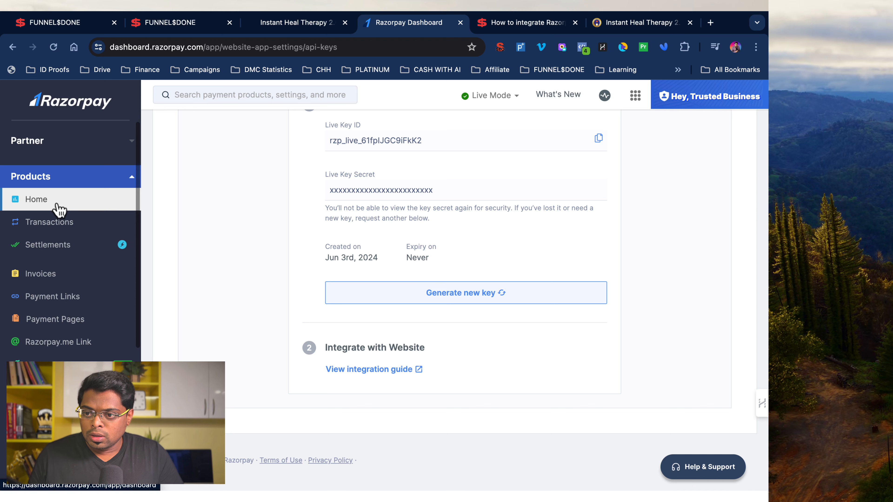
click(61, 236)
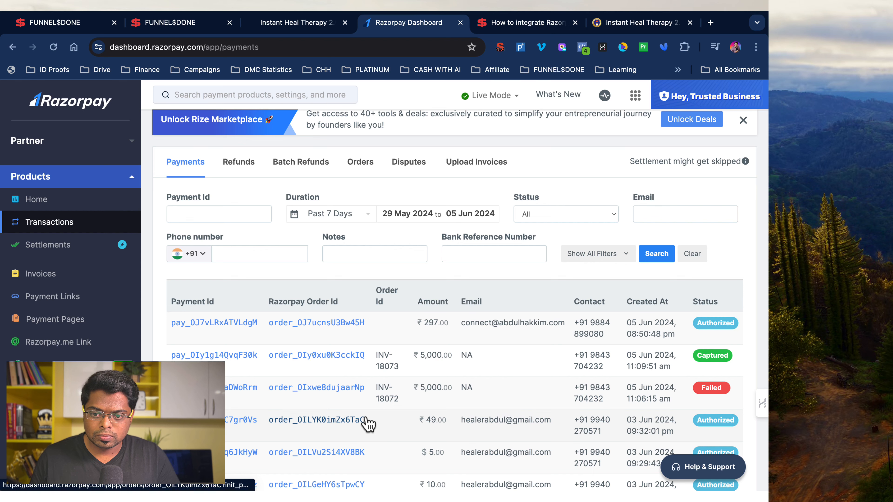
scroll(515, 316, up, 3)
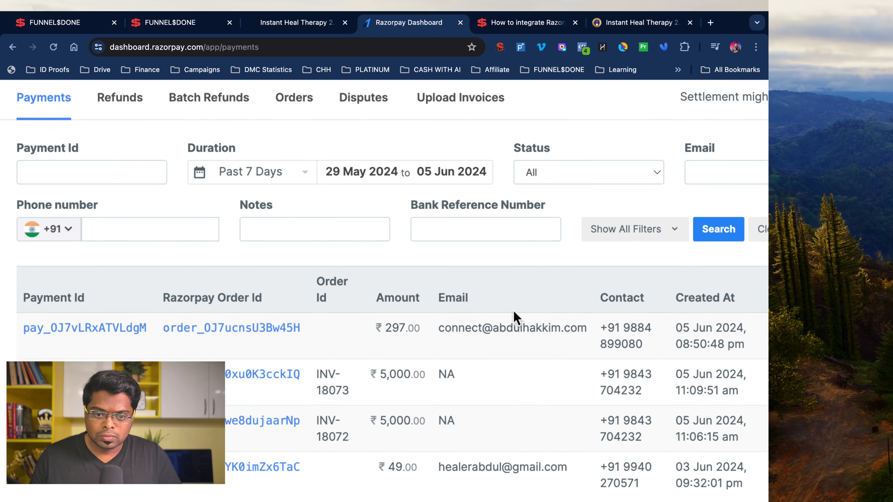
scroll(355, 346, down, 3)
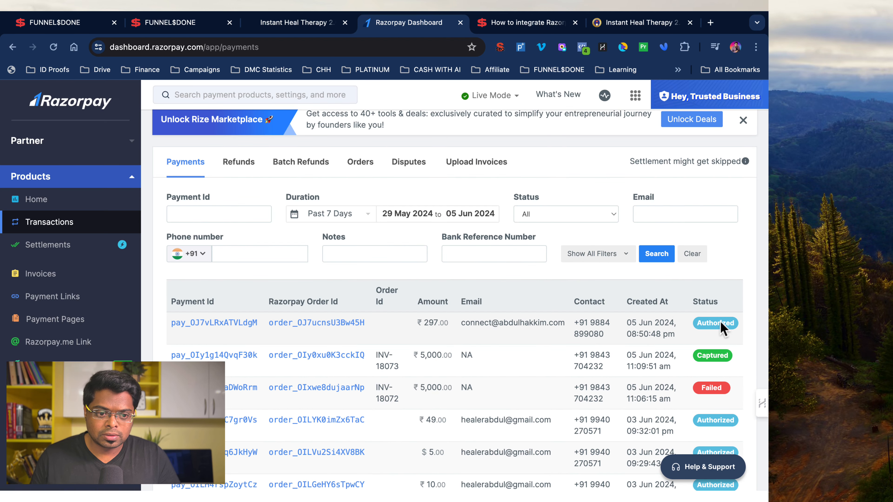
drag(680, 332, 162, 326)
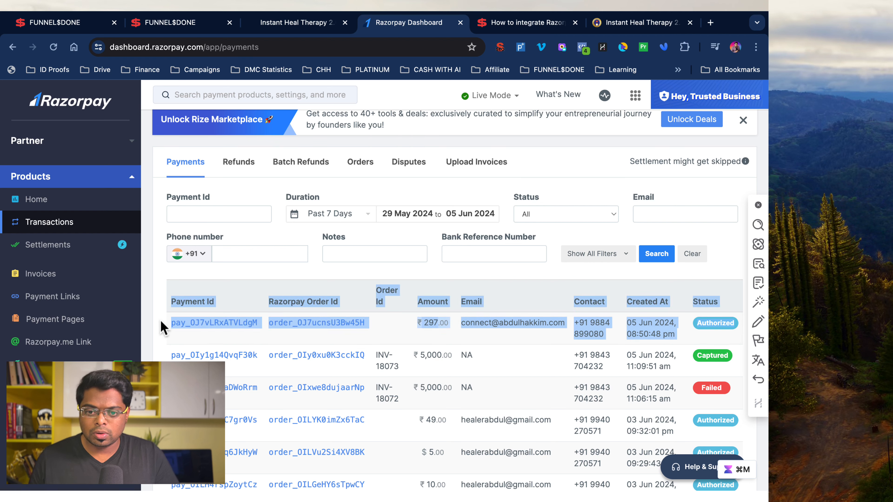
click(163, 328)
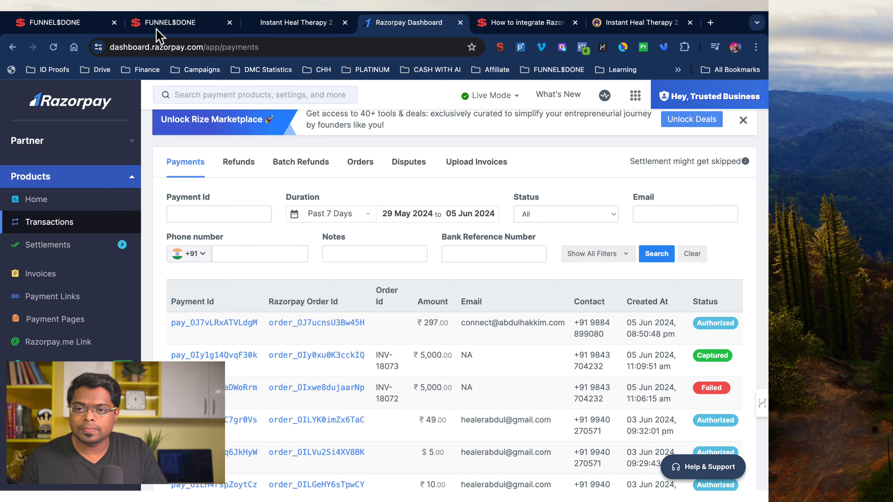
Reload FunnelsDone's orders page, dismiss the payment warning, and view Transactions showing the pending ₹297 payment
click(80, 28)
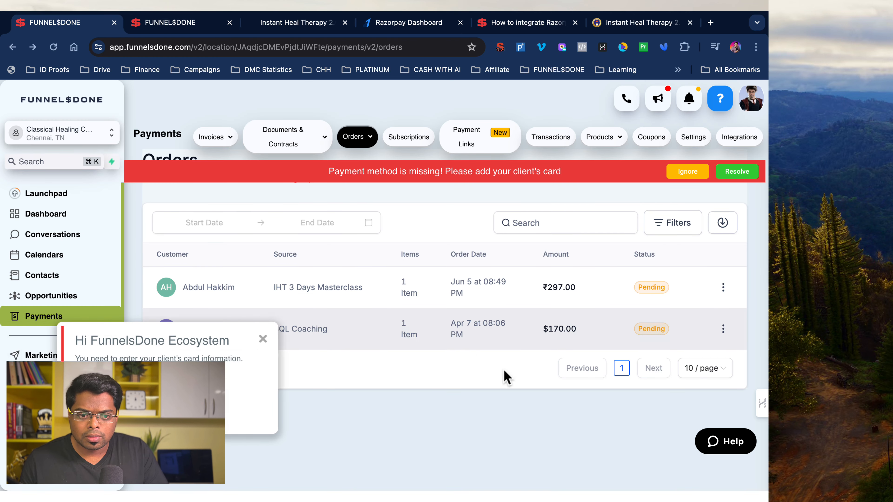
click(680, 174)
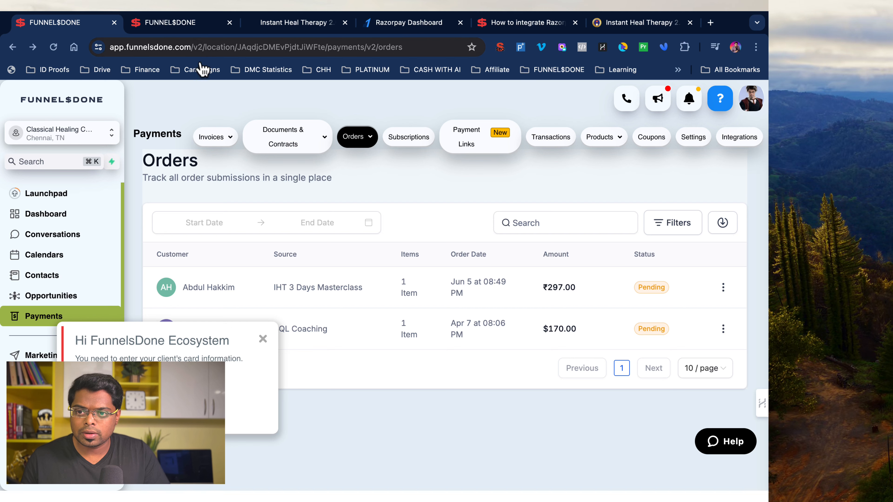
click(323, 47)
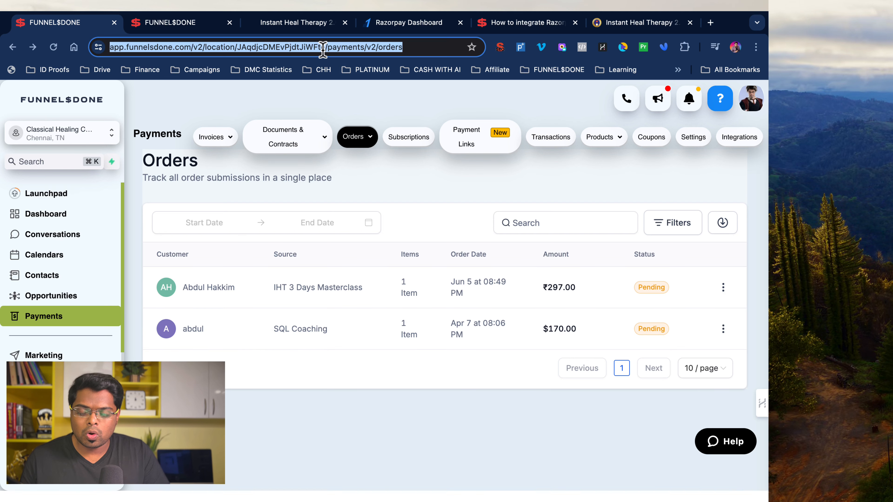
key(Return)
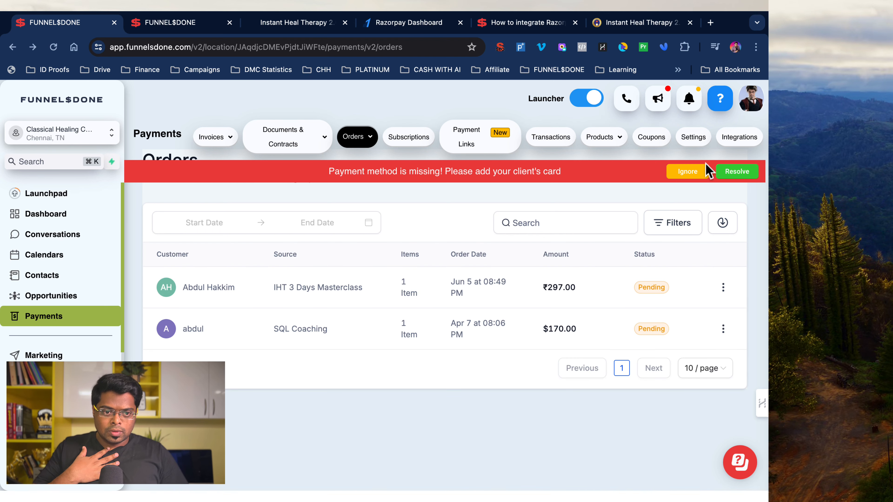
click(706, 171)
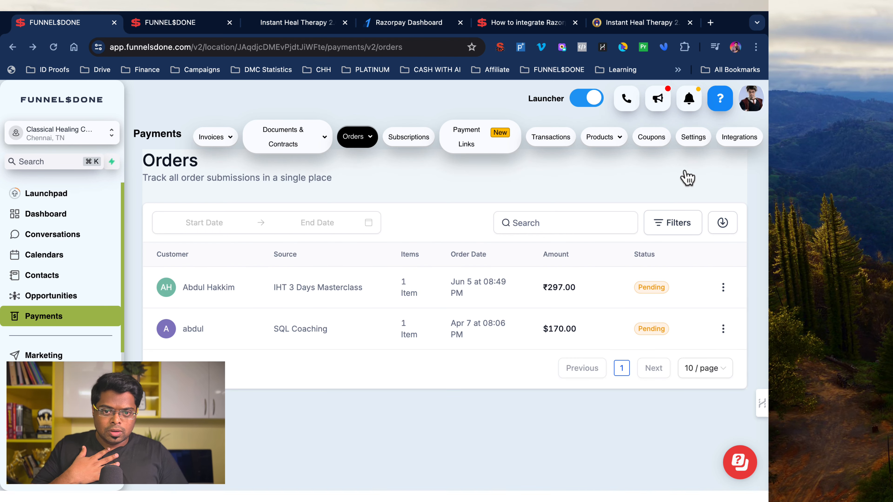
click(570, 146)
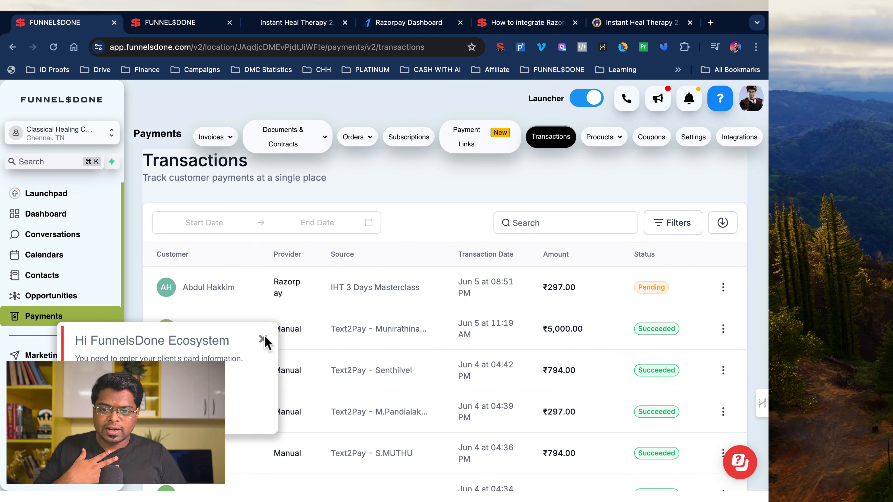
View the pending ₹297.00 transaction's details to check its Razorpay charge and gateway IDs
click(262, 339)
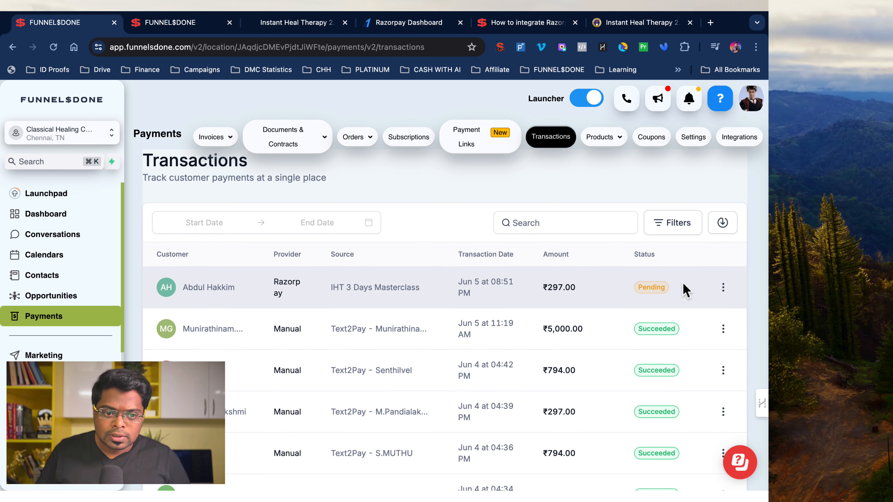
click(723, 288)
click(690, 268)
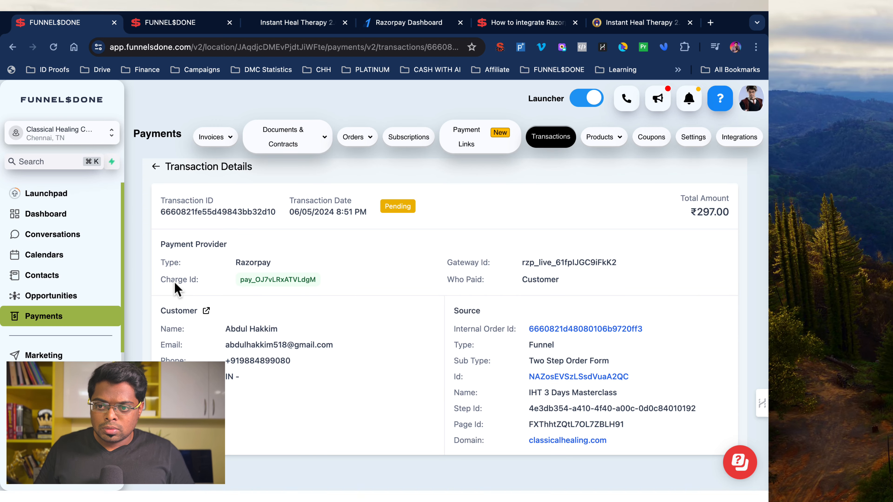
drag(165, 282, 264, 268)
click(364, 276)
click(384, 277)
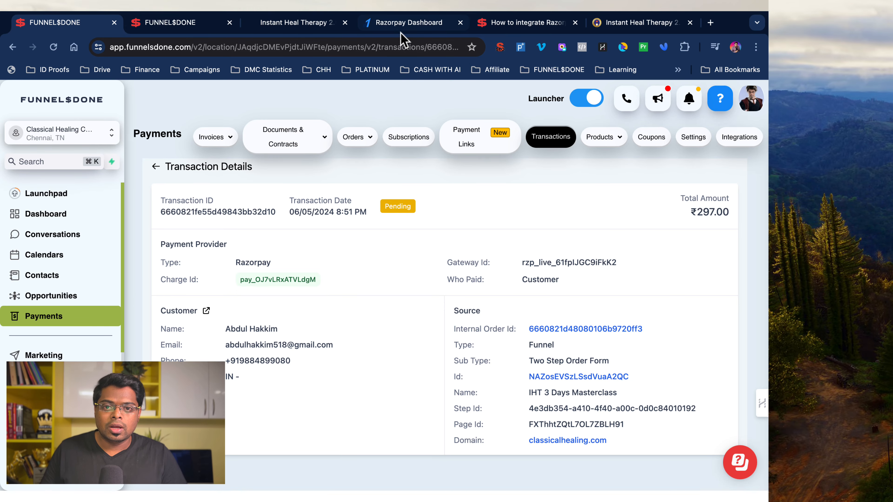
click(400, 29)
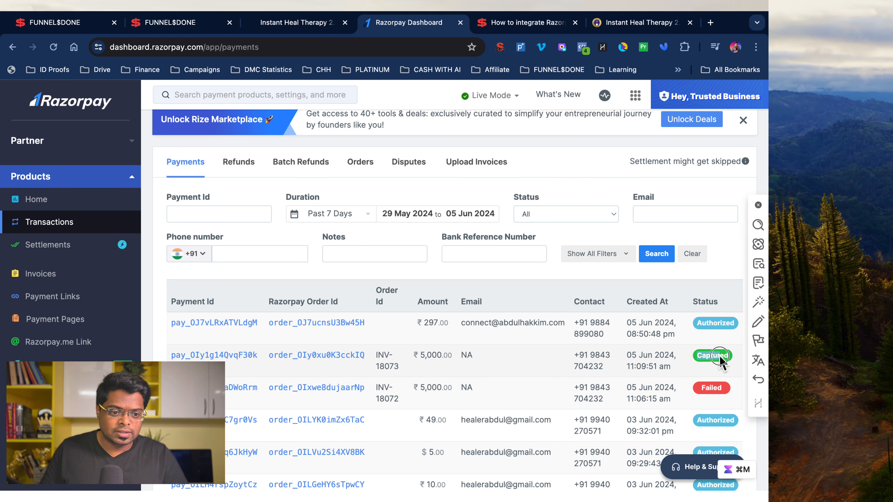
drag(698, 326, 708, 324)
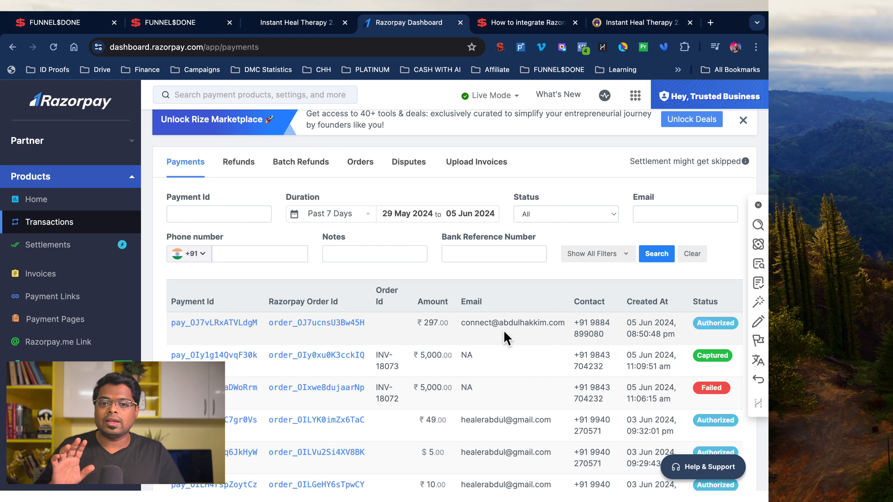
scroll(508, 340, up, 1)
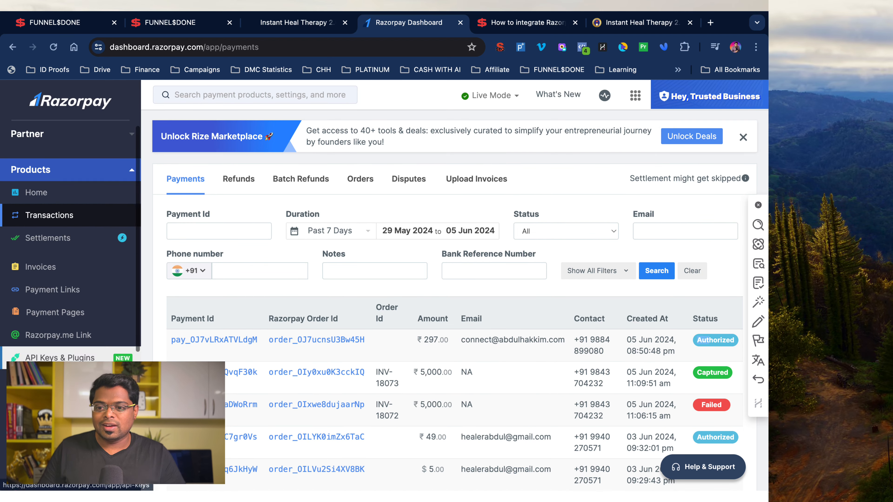
scroll(71, 339, down, 6)
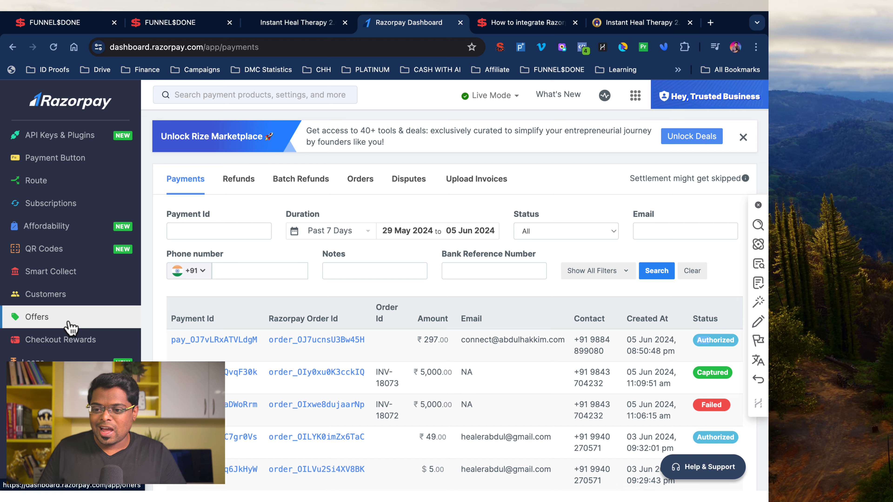
click(66, 414)
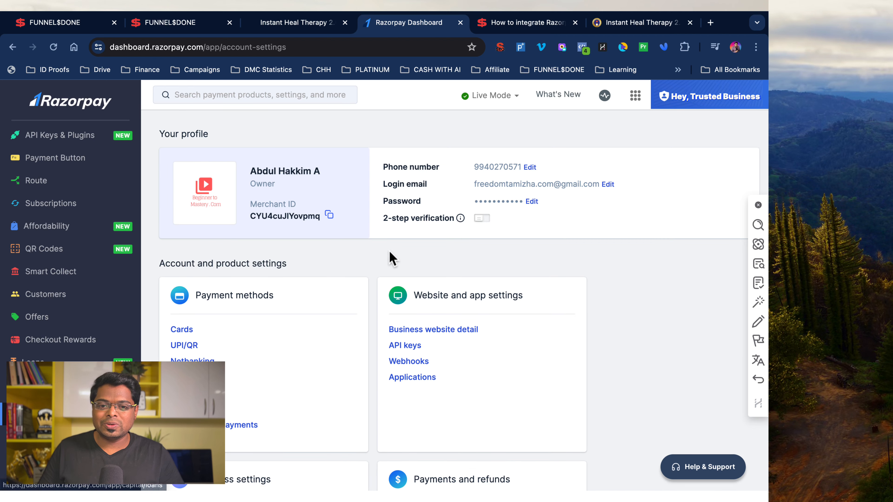
scroll(369, 219, down, 10)
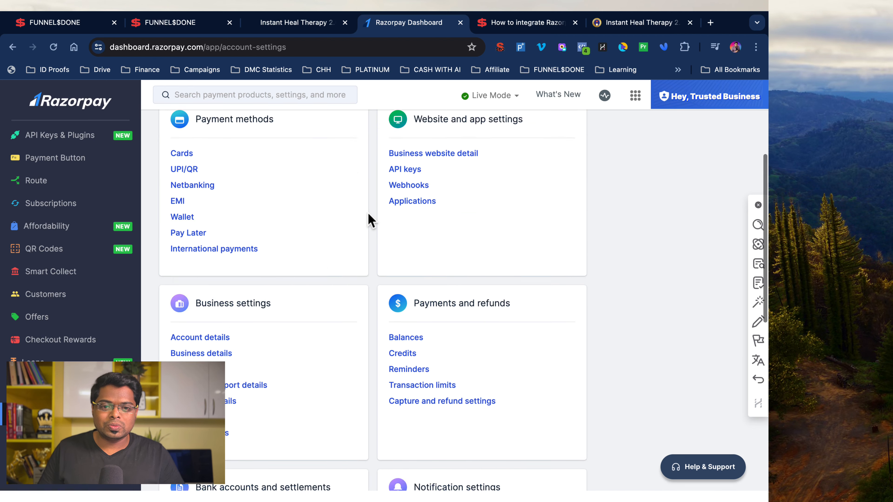
scroll(385, 229, up, 10)
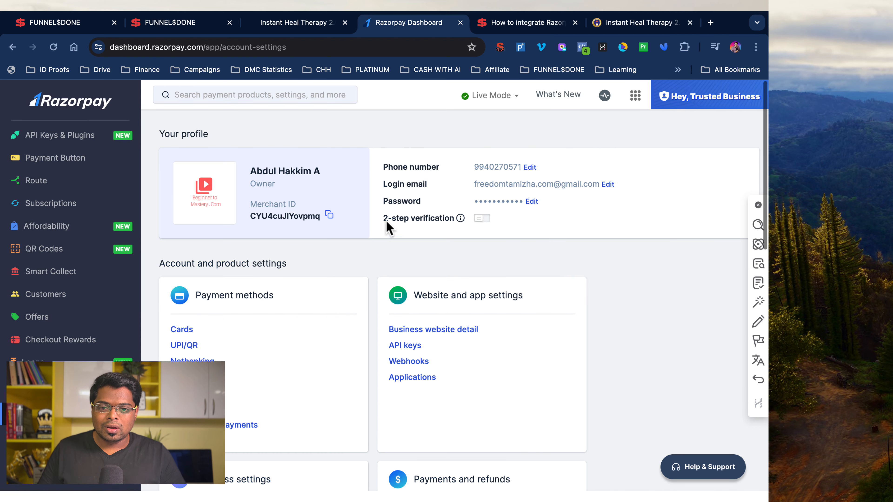
click(408, 362)
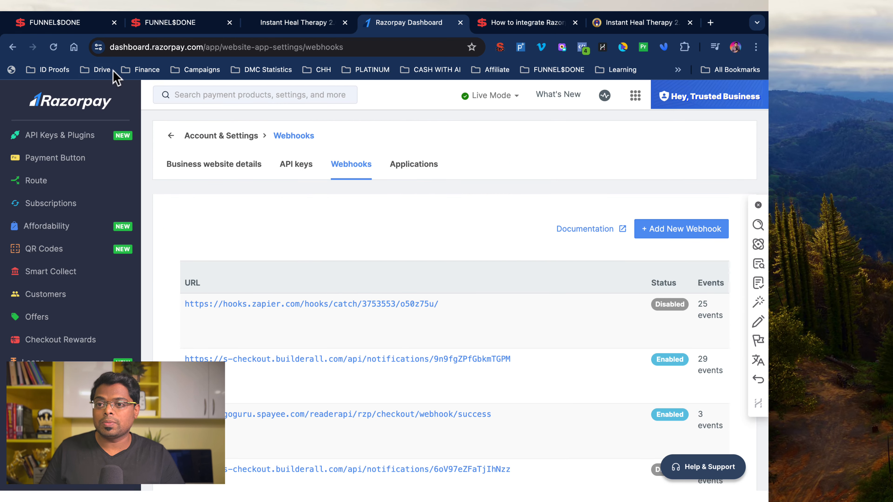
click(65, 23)
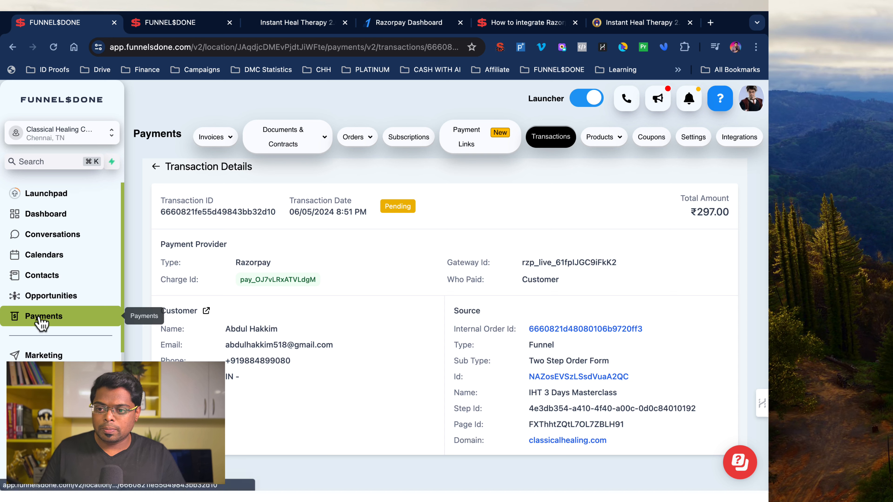
Open the Razorpay payment integration's credential configuration in FunnelsDone
scroll(44, 323, down, 1)
scroll(44, 323, down, 1)
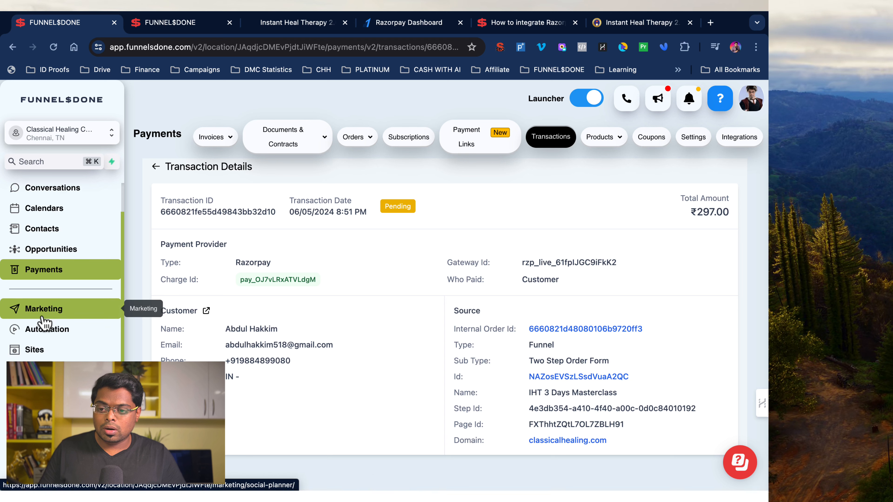
scroll(53, 317, up, 2)
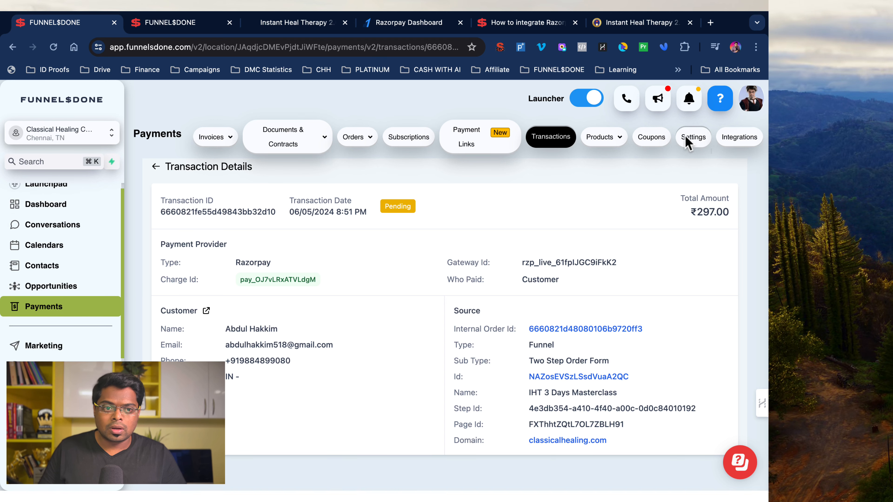
click(738, 139)
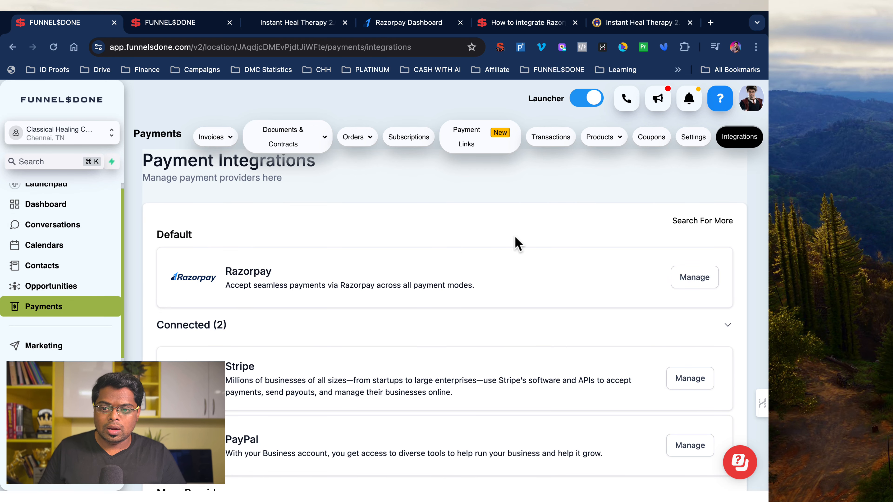
click(698, 276)
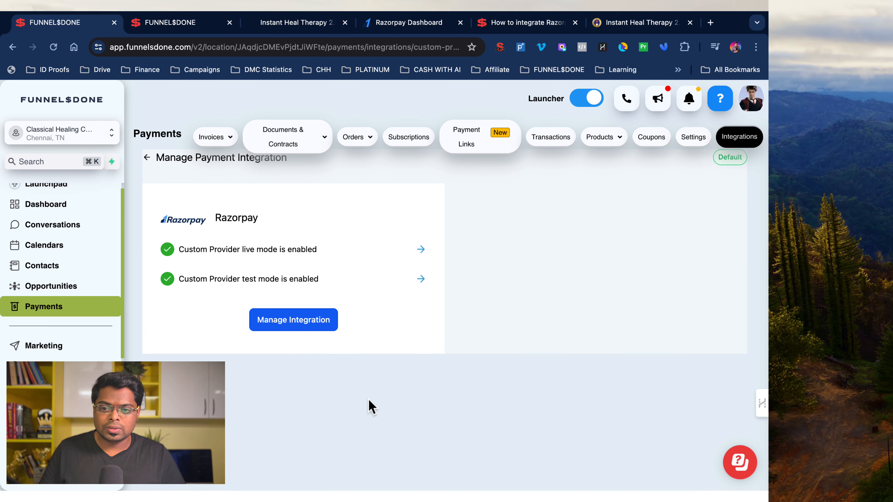
click(301, 327)
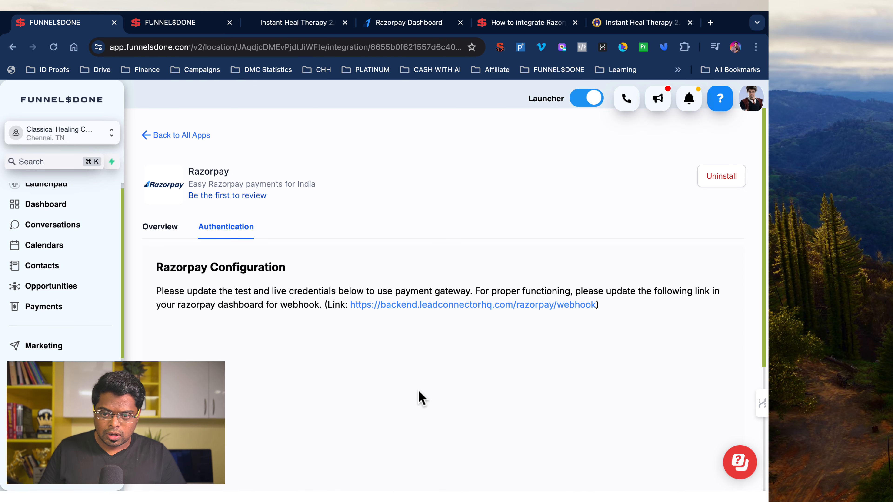
scroll(419, 392, down, 5)
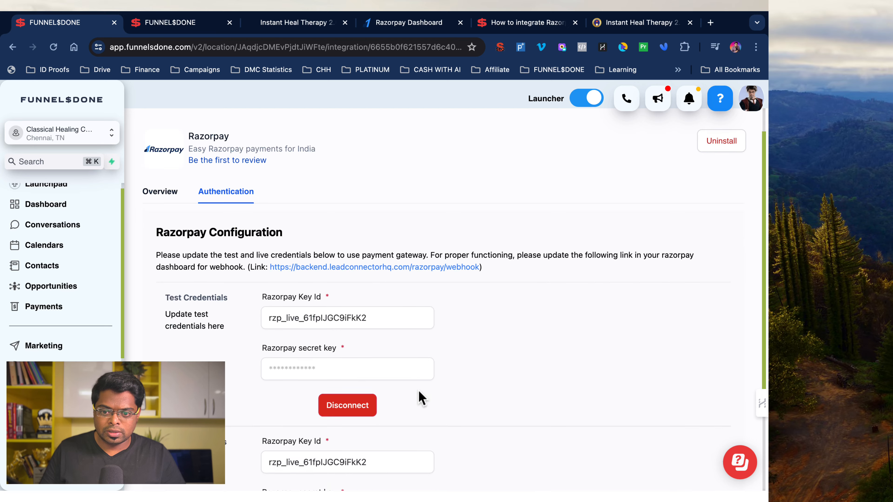
scroll(419, 391, up, 3)
scroll(349, 197, up, 2)
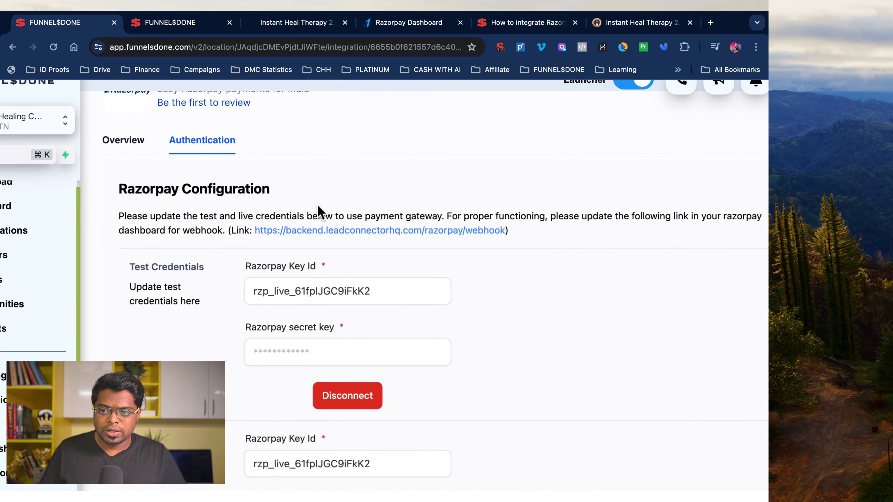
scroll(127, 213, right, 2)
scroll(106, 215, right, 1)
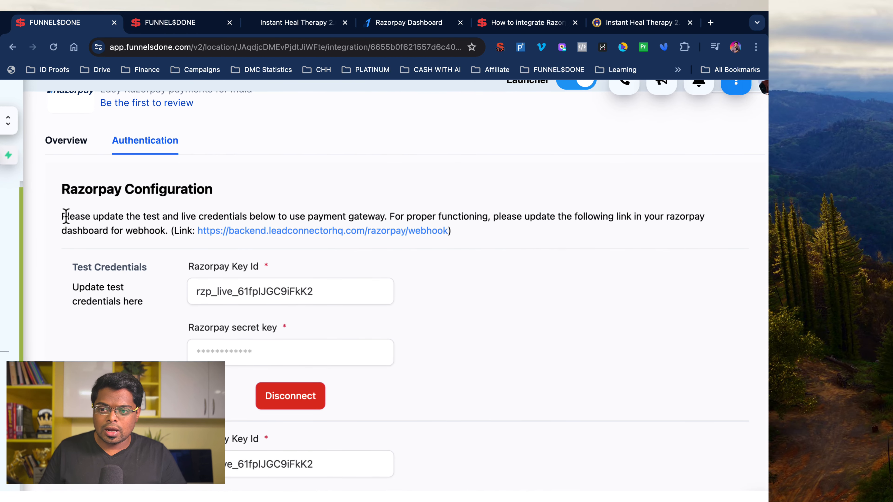
Copy the backend.leadconnectorhq.com/razorpay/webhook link and return to Razorpay's Webhooks page
drag(66, 216, 704, 216)
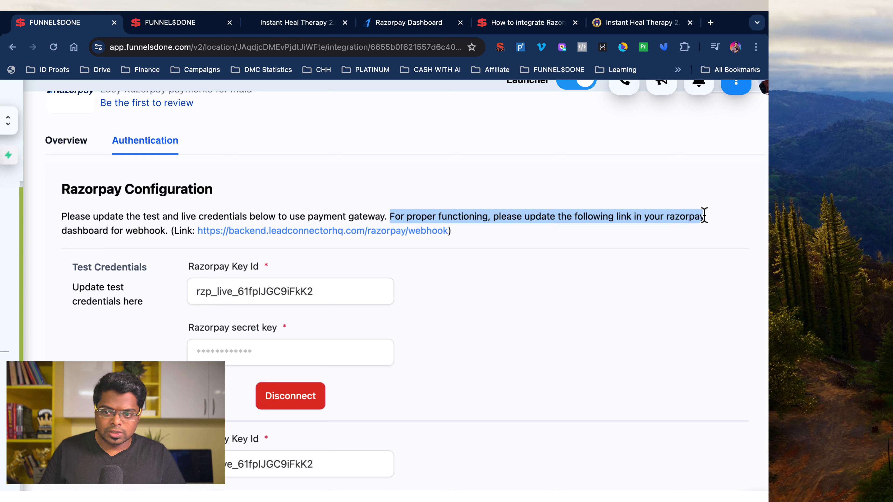
click(142, 228)
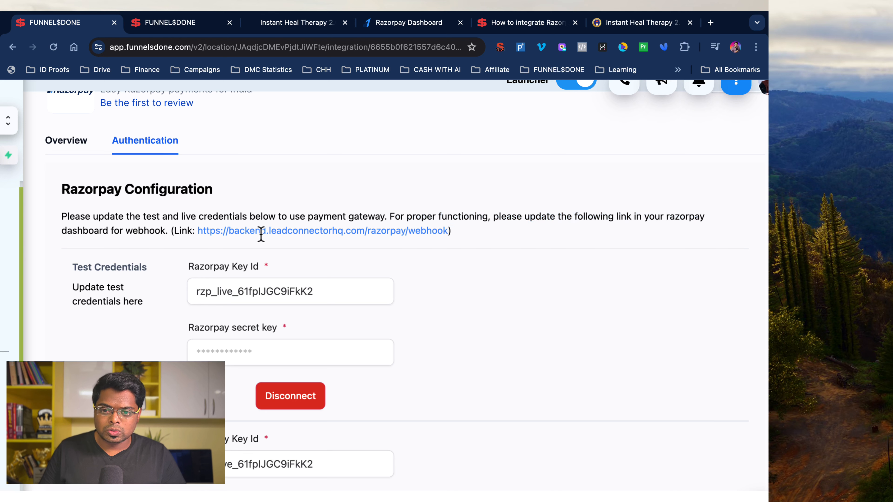
right_click(267, 237)
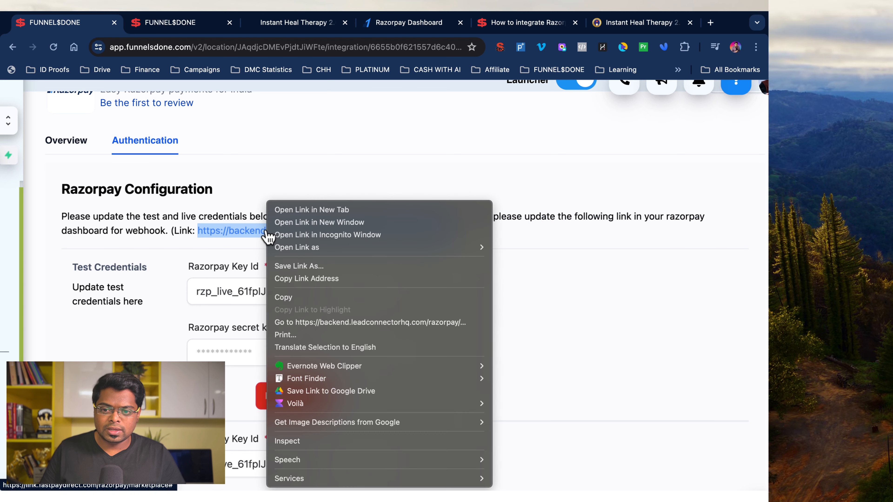
click(304, 279)
click(414, 23)
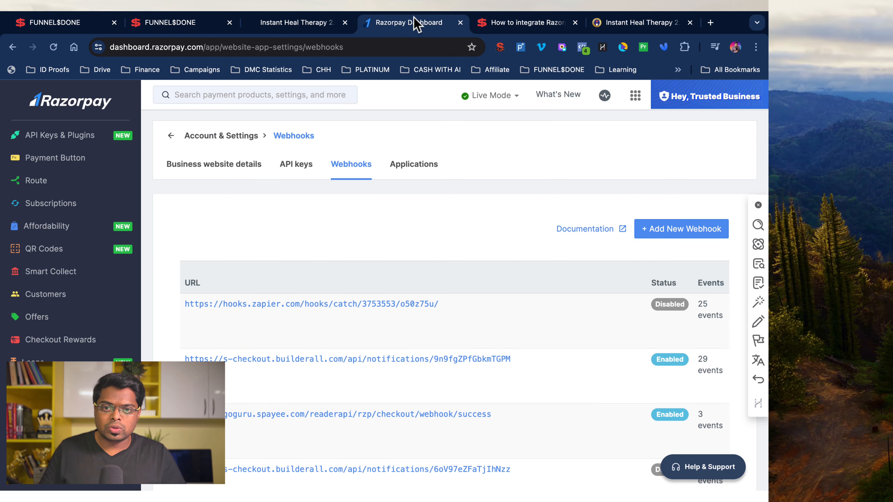
Start a new webhook with the pasted link.fastpaydirect.com/razorpay/marketplace URL and a secret
click(667, 236)
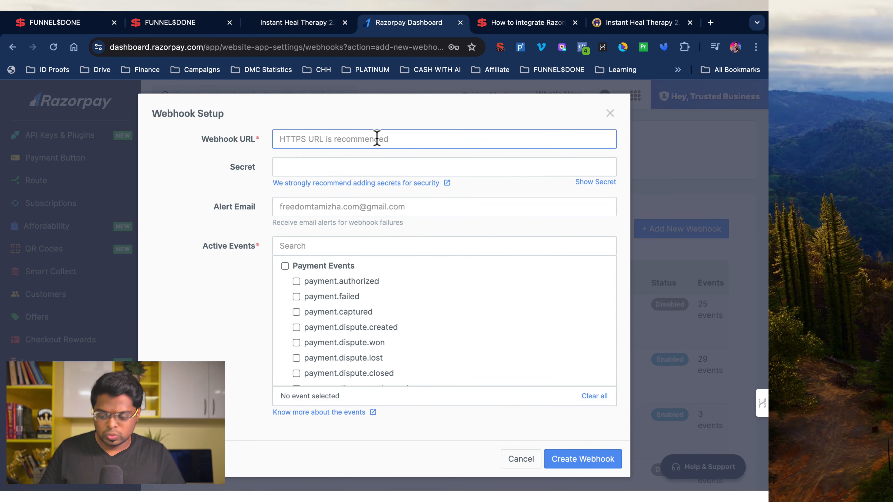
click(377, 138)
key(ctrl+v)
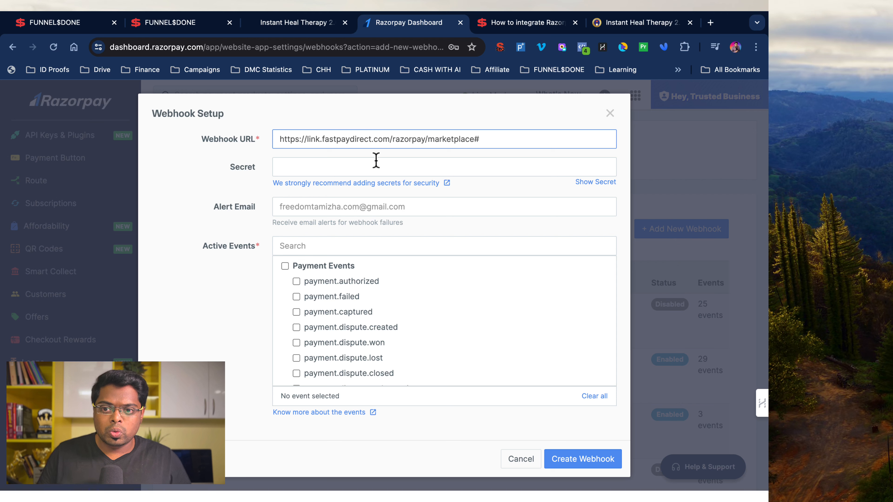
click(367, 165)
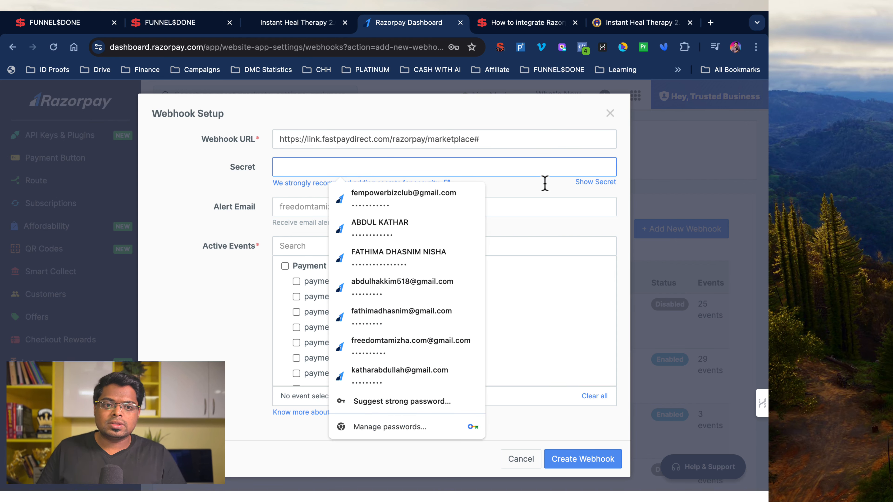
click(514, 191)
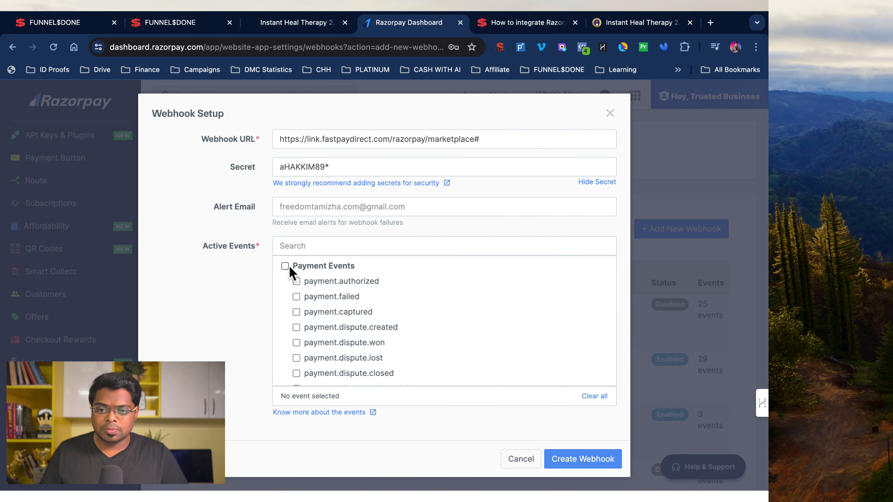
Select all Payment, Invoice, Subscription, Virtual_account, Fund_account and Refund events
click(285, 267)
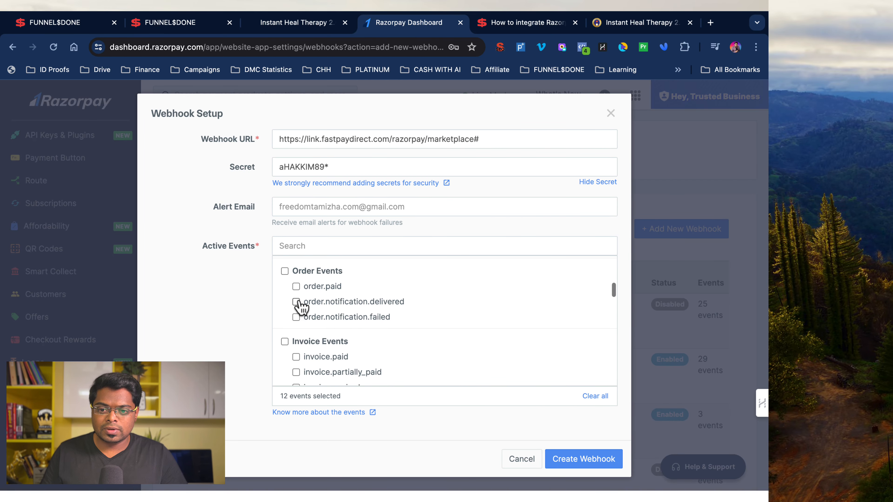
click(285, 342)
scroll(289, 350, down, 3)
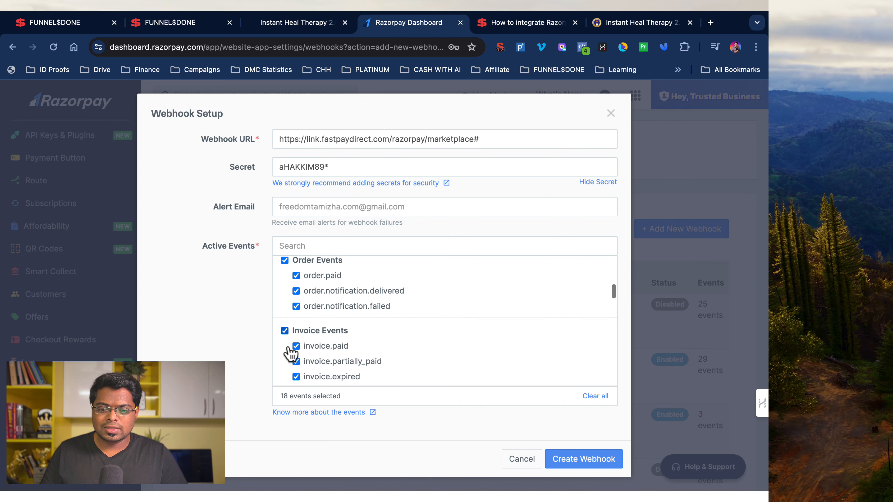
click(286, 317)
scroll(288, 325, down, 3)
scroll(286, 326, down, 5)
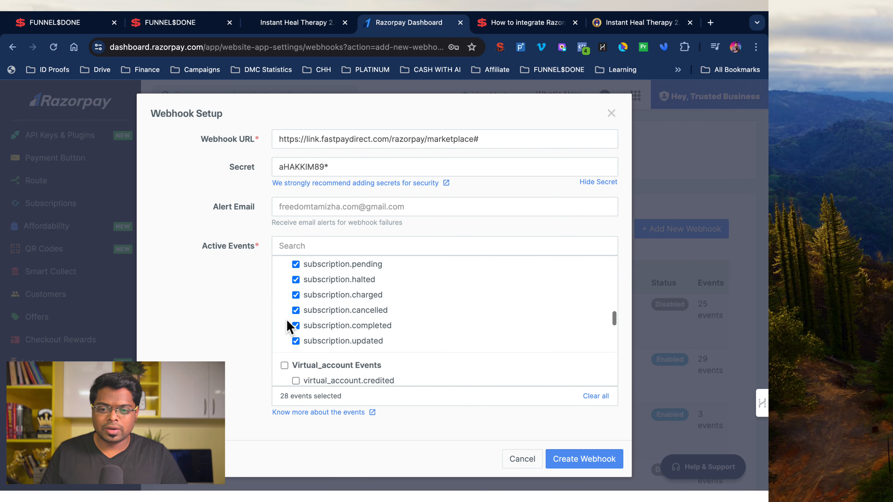
click(286, 323)
scroll(286, 325, down, 3)
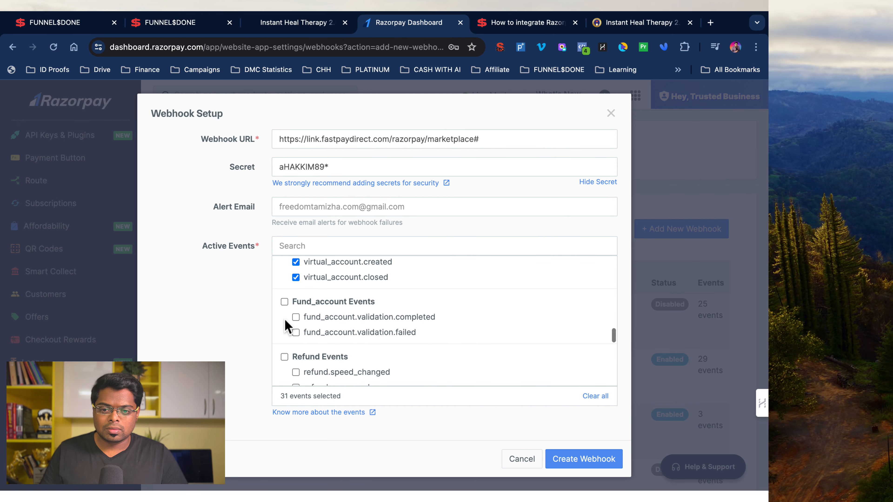
click(285, 302)
click(285, 357)
Add Account, Payment_link and Token events and create the webhook with 46 events
scroll(286, 362, down, 2)
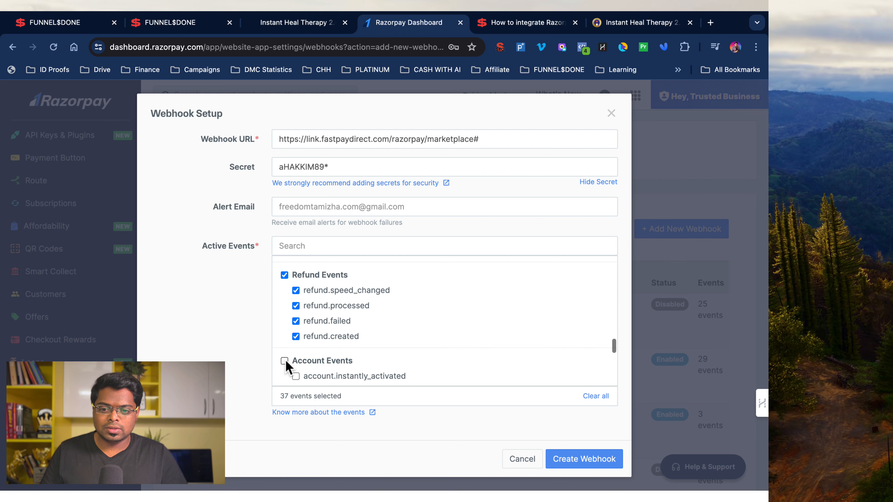
click(285, 360)
scroll(285, 351, down, 3)
click(284, 280)
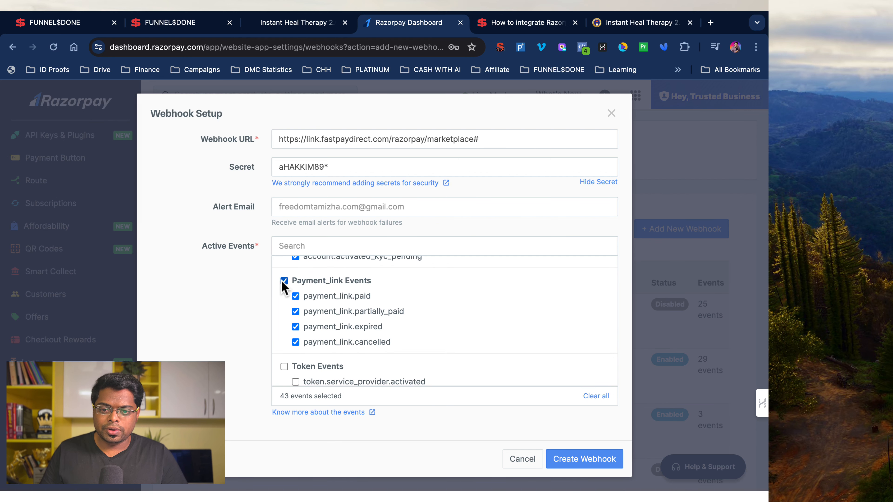
click(284, 367)
scroll(292, 369, down, 4)
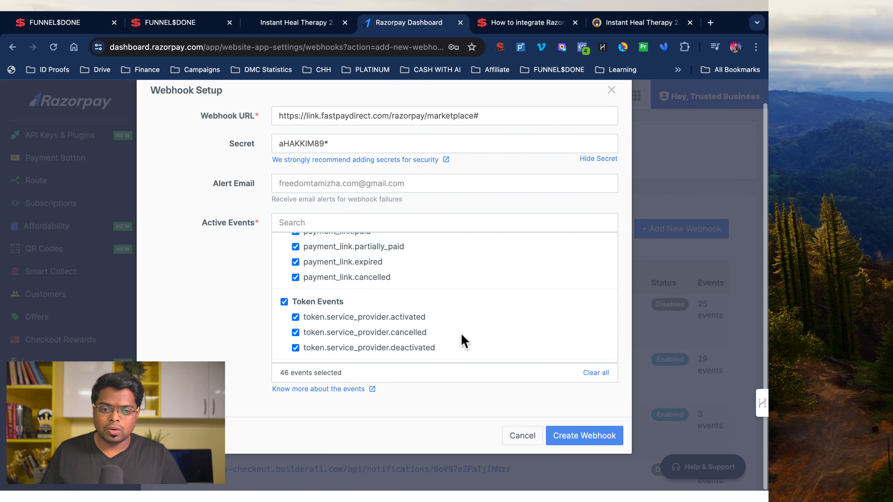
click(579, 459)
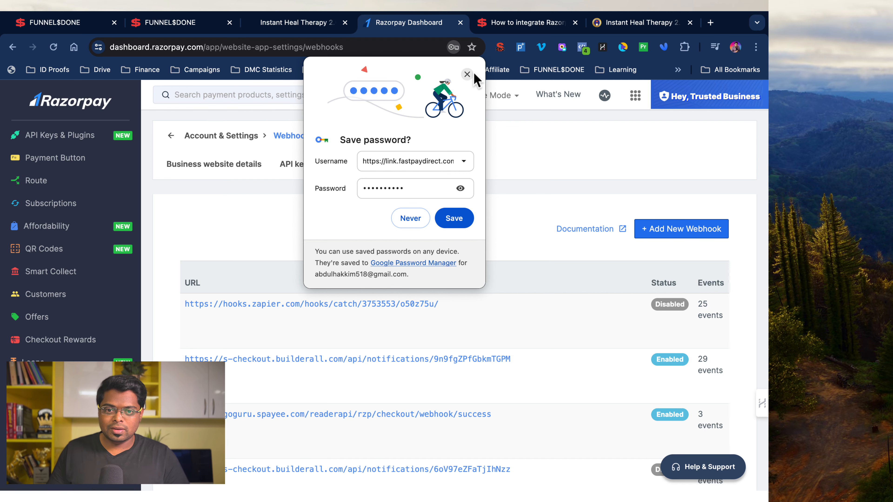
click(467, 74)
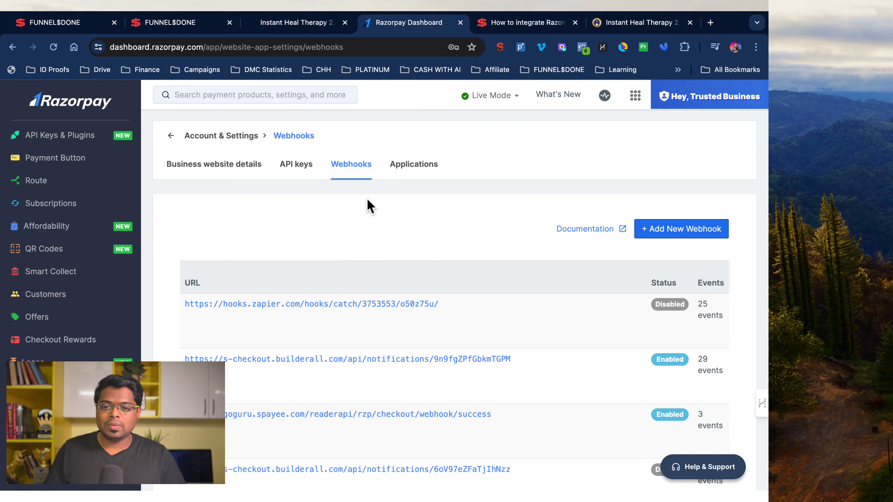
Leave the Razorpay configuration for the payment integrations overview, with page zoom reset to normal
click(169, 28)
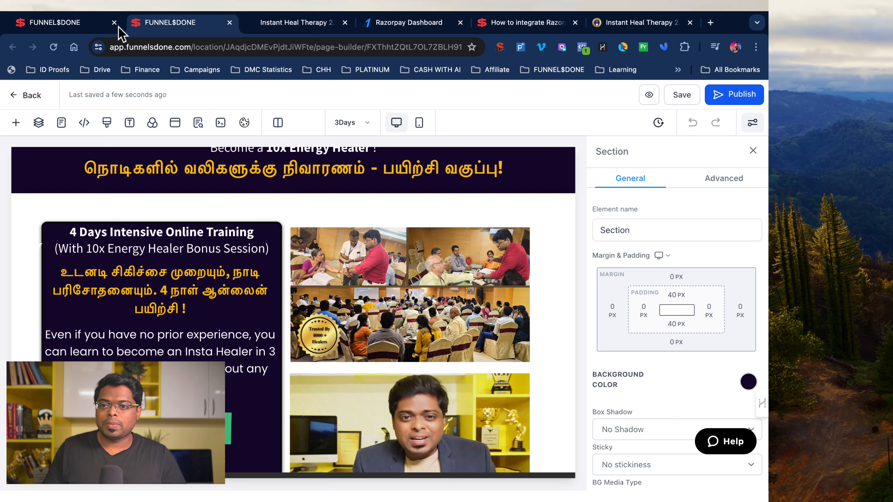
click(82, 29)
click(503, 289)
key(super+minus)
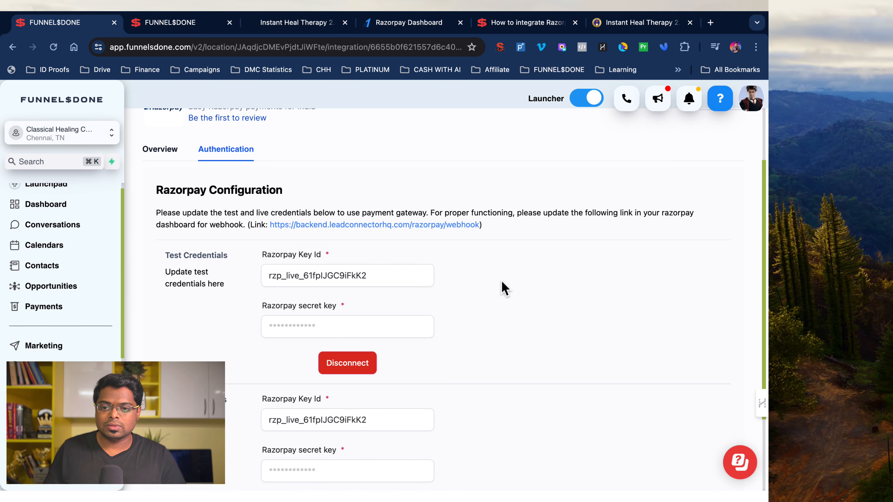
scroll(392, 147, up, 3)
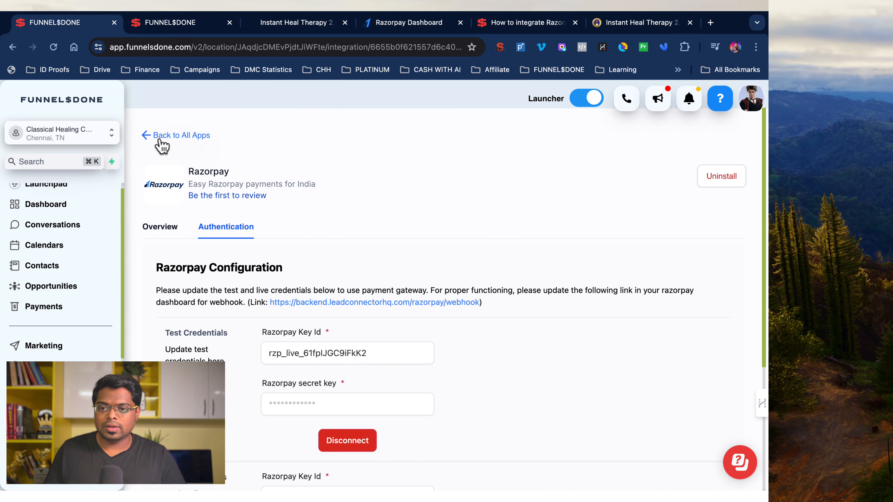
click(158, 136)
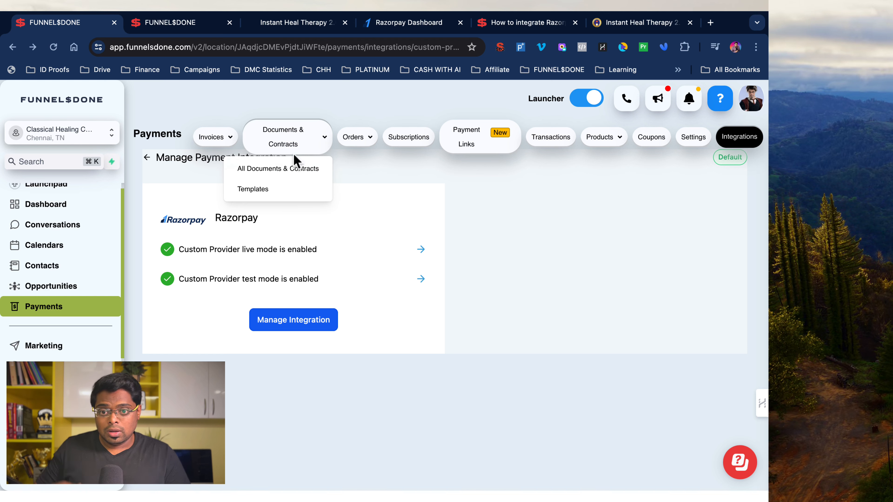
Reload the Orders list to confirm the ₹297.00 masterclass order is still Pending
mouse_move(362, 144)
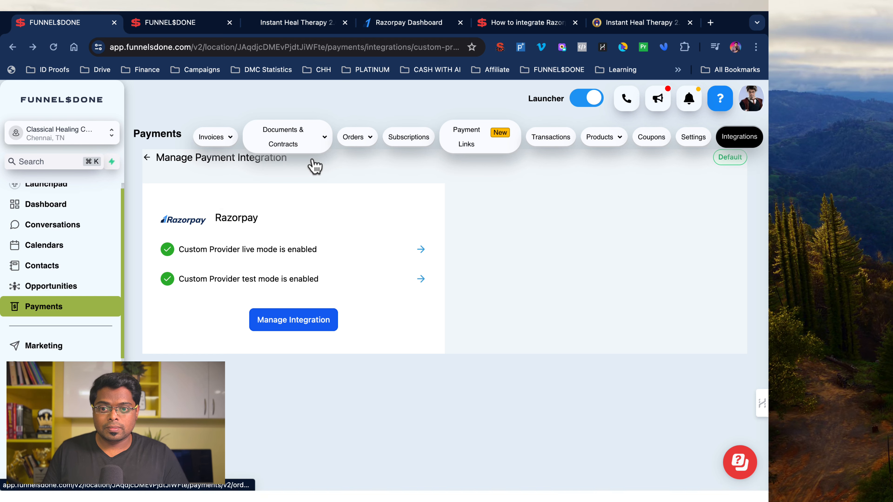
click(350, 144)
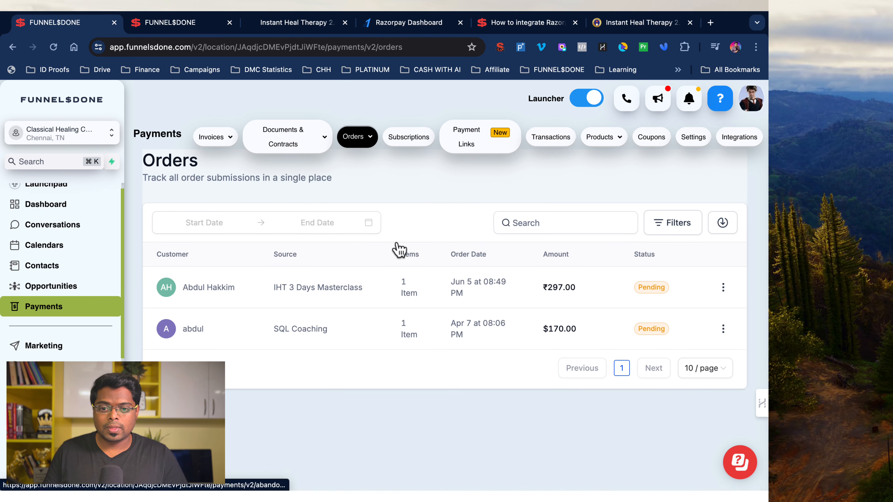
click(183, 50)
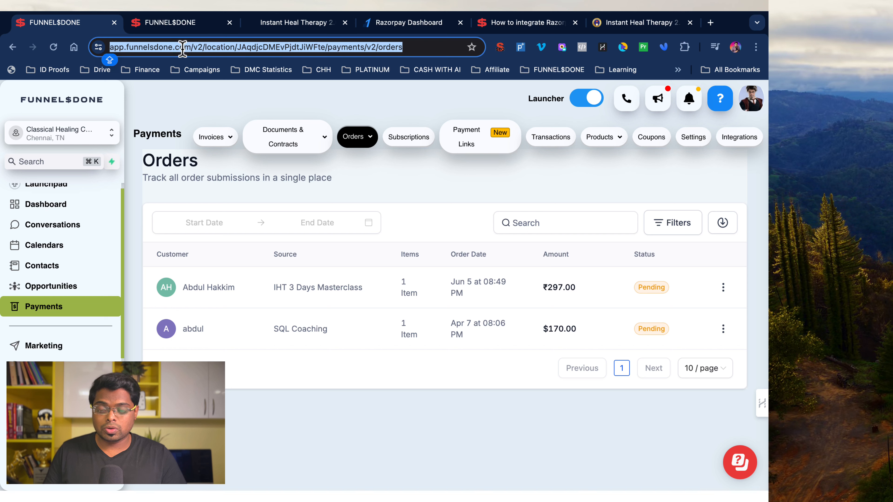
key(Return)
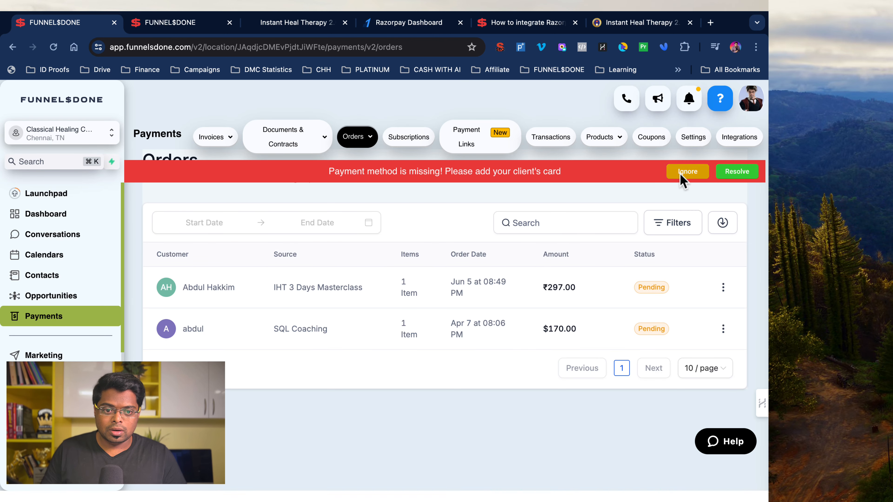
click(686, 172)
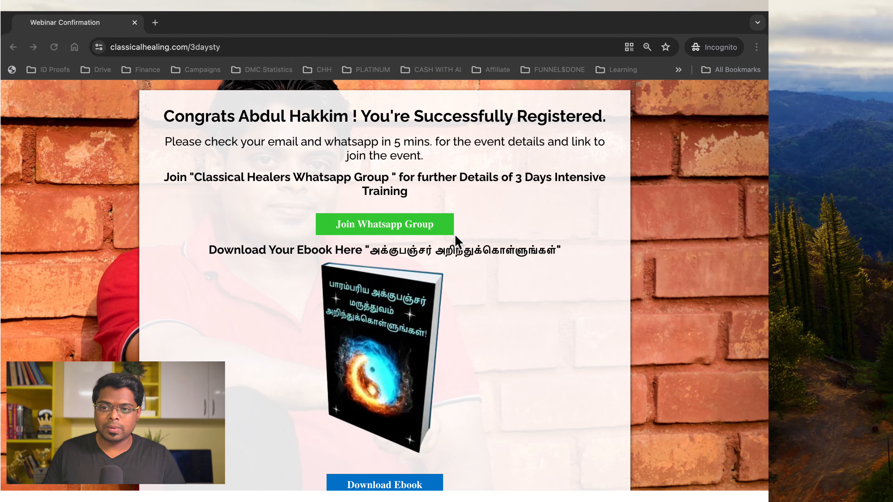
key(super+l)
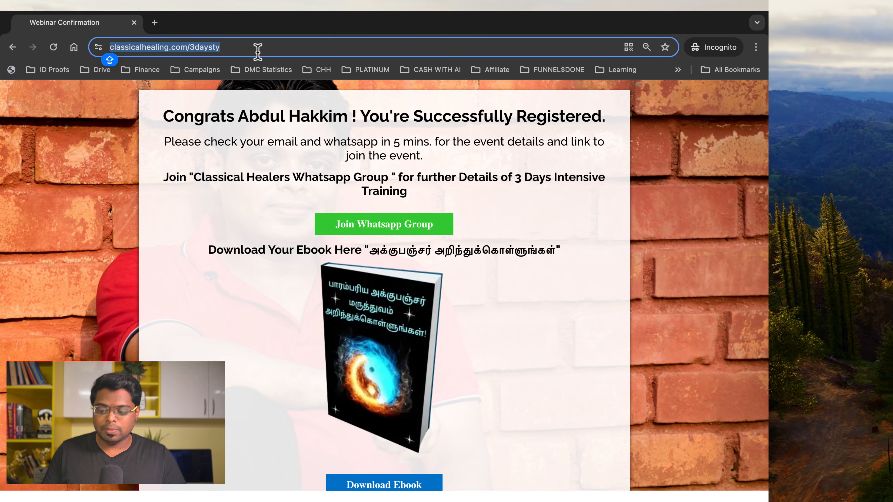
Load classicalhealing.com/3days and open its REGISTER NOW! registration form
text(CLASS)
key(Return)
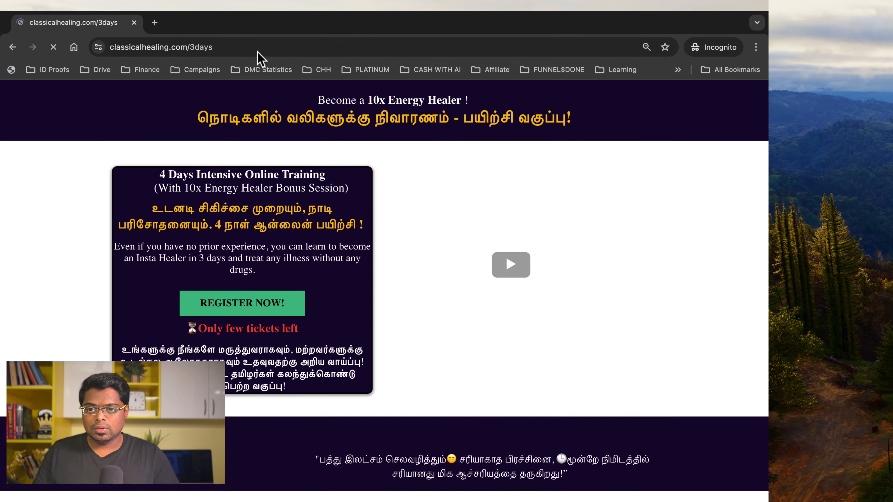
click(240, 320)
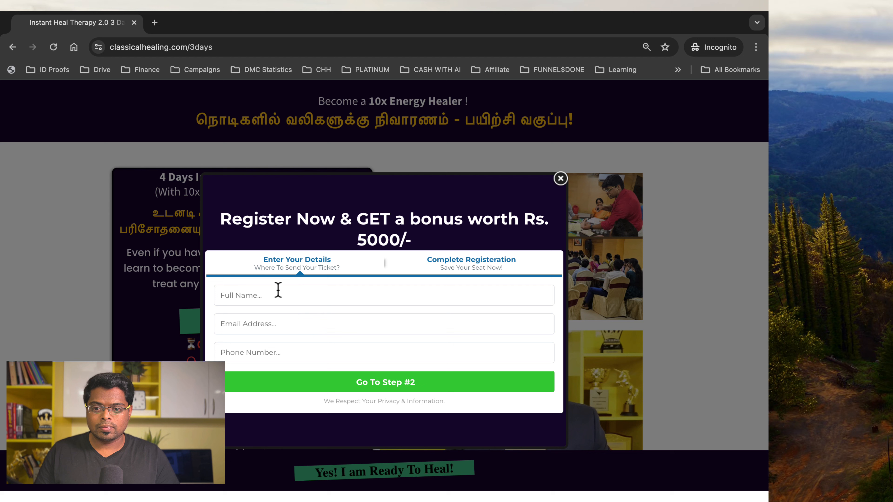
Fill in the registrant's full name, e-mail and phone number, then go to step 2
click(290, 295)
text(TARI)
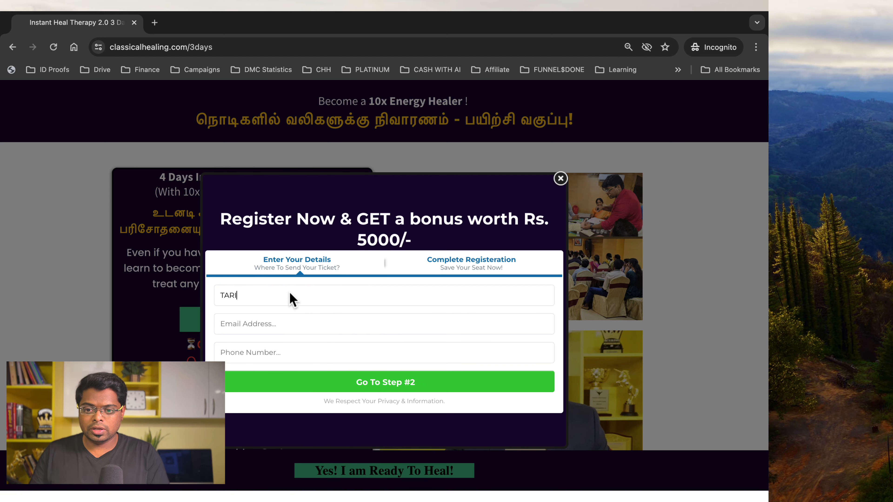
text(Q)
key(Tab)
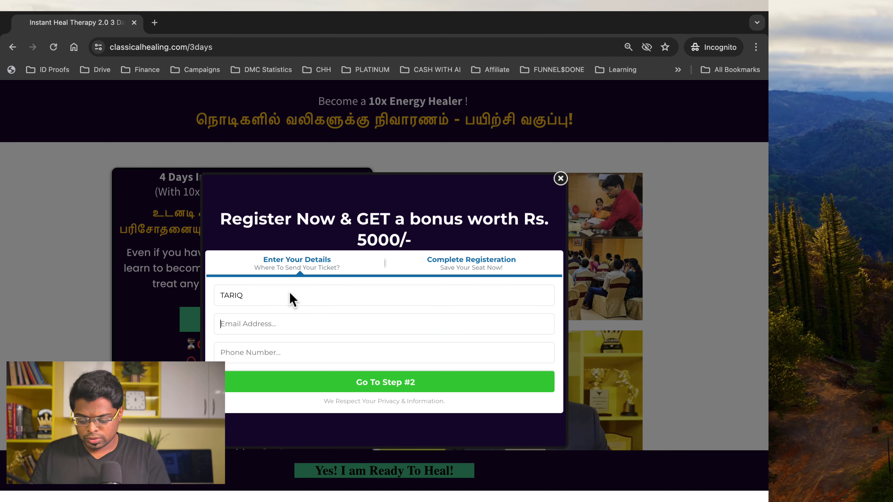
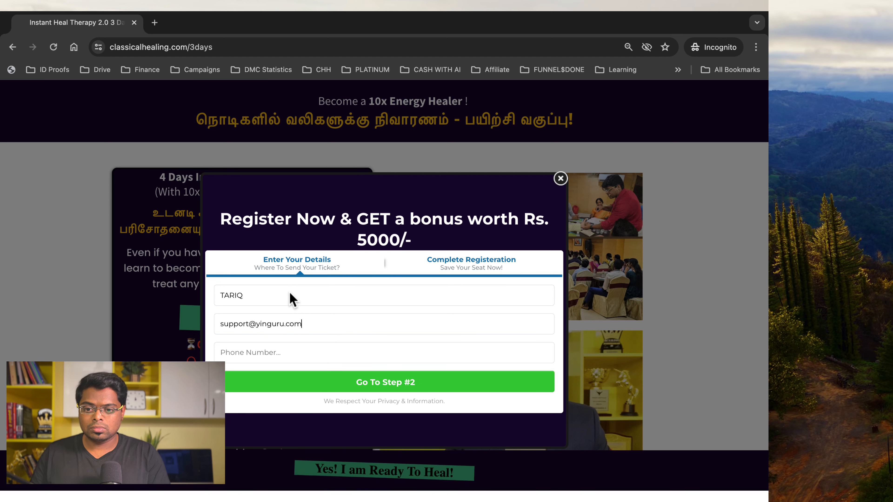
key(Tab)
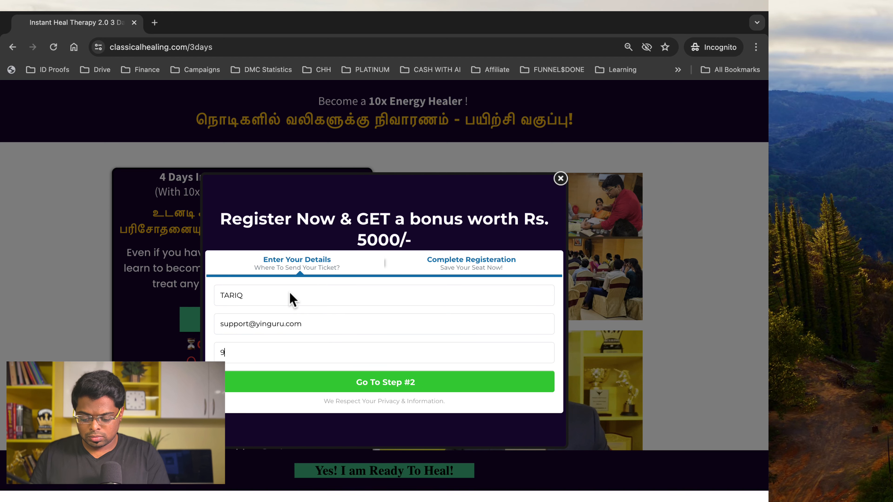
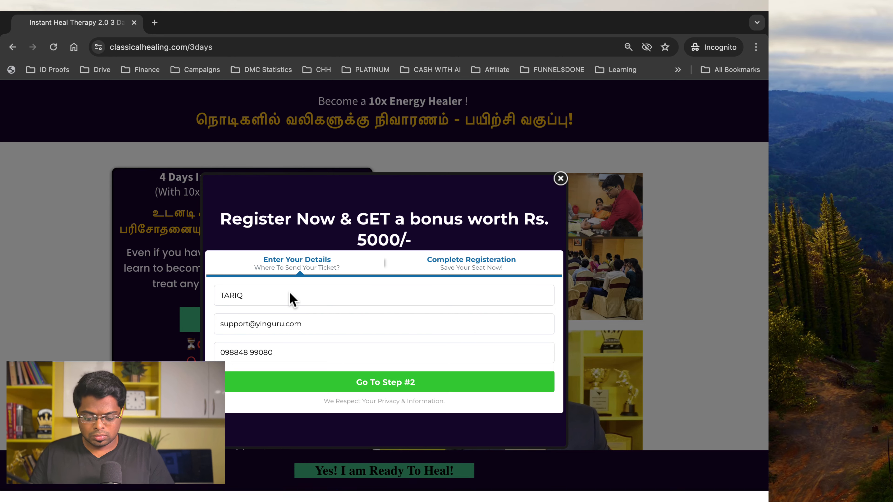
click(389, 382)
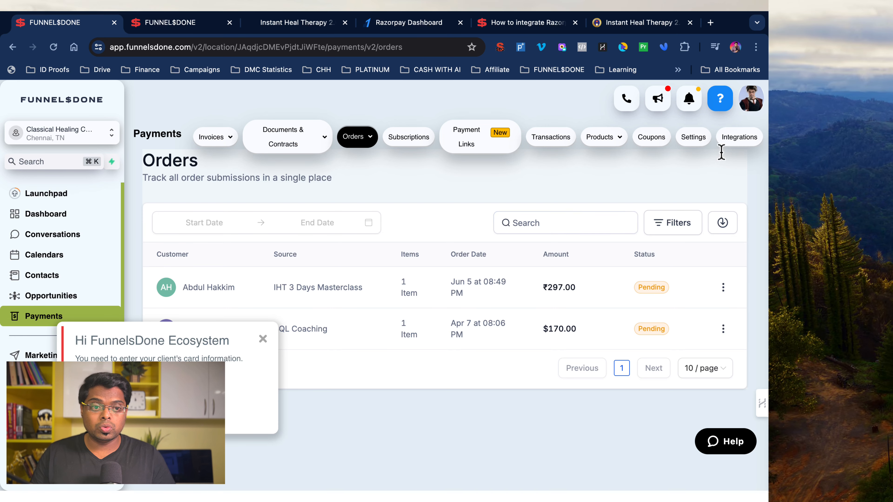
Disconnect the PayPal integration under Payments > Integrations and confirm the disconnection
click(733, 139)
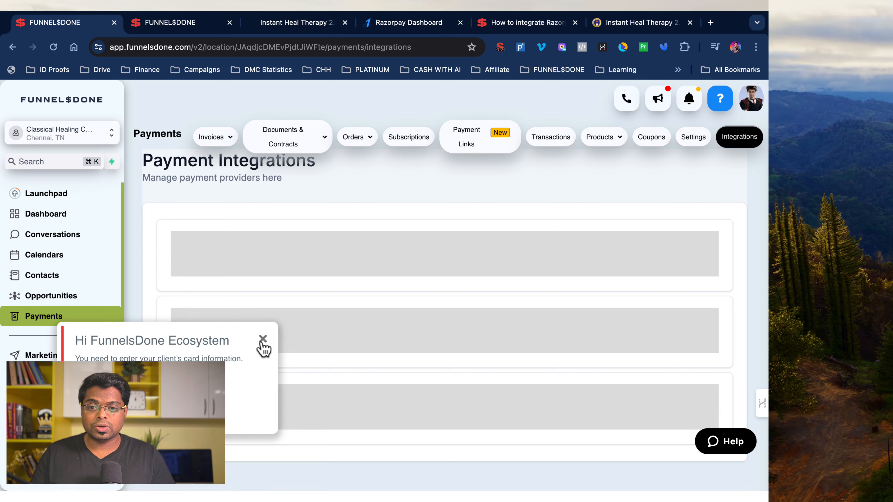
scroll(498, 354, down, 5)
scroll(528, 271, up, 1)
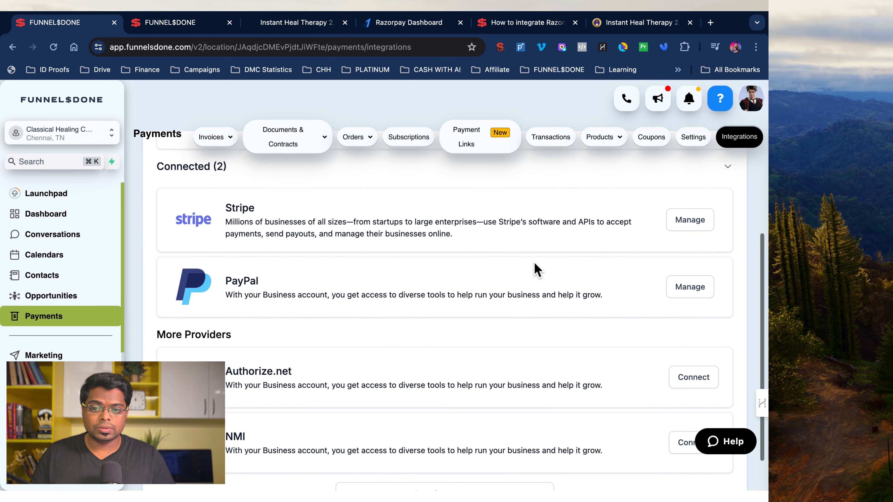
click(690, 287)
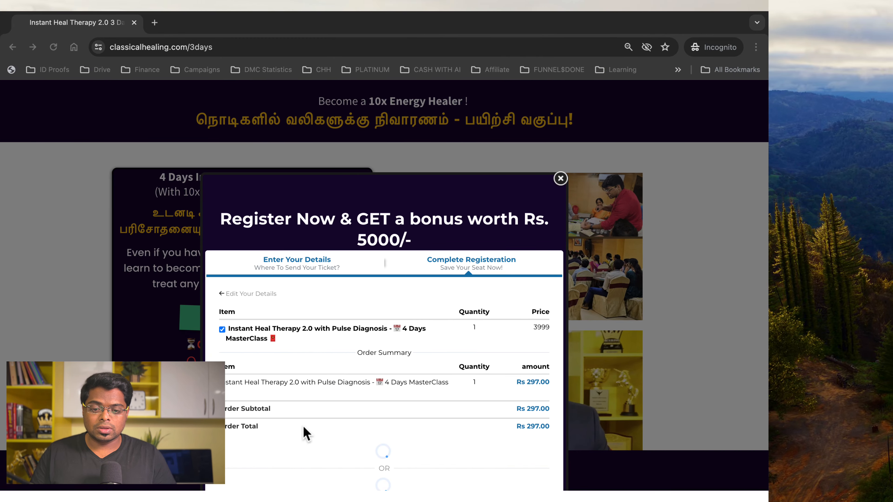
scroll(387, 427, down, 2)
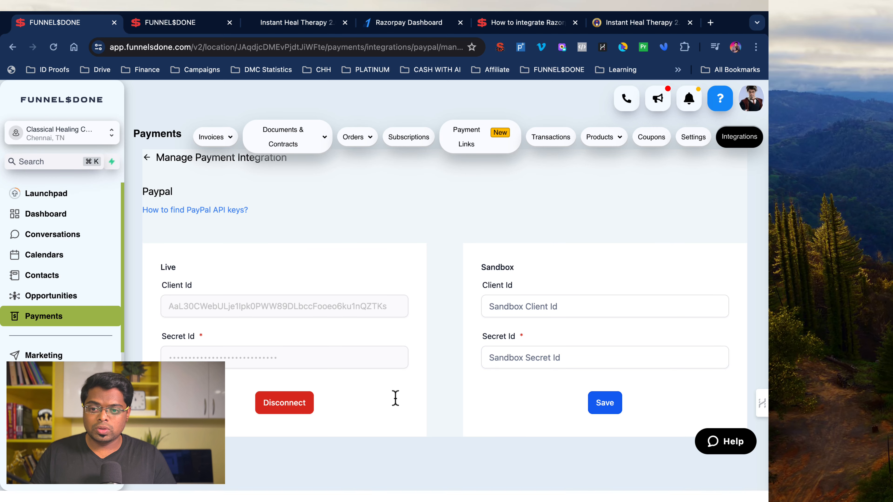
click(283, 404)
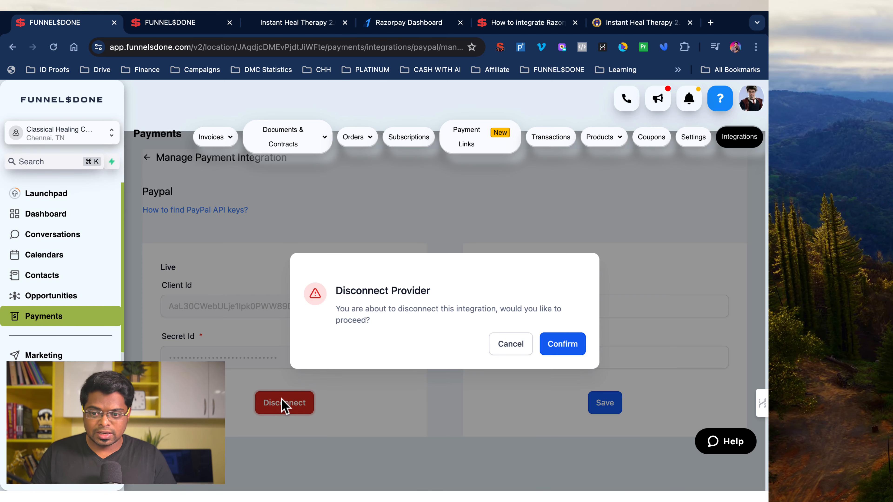
click(564, 348)
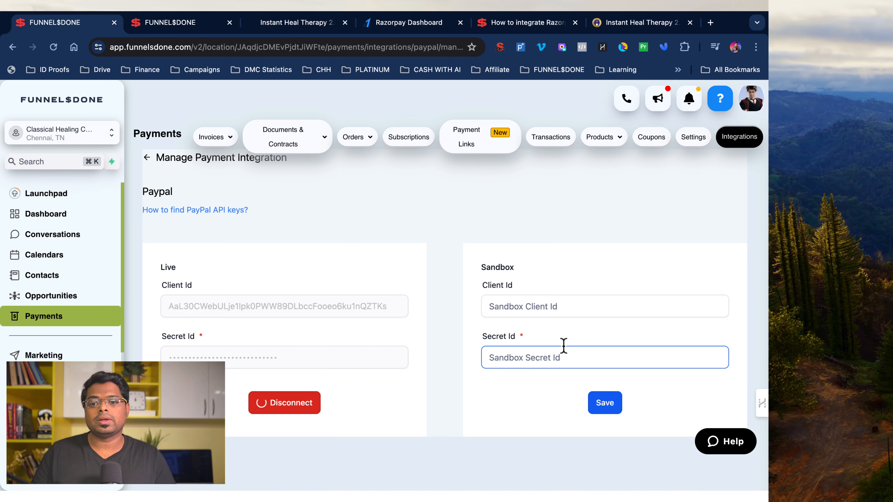
key(ctrl+Right)
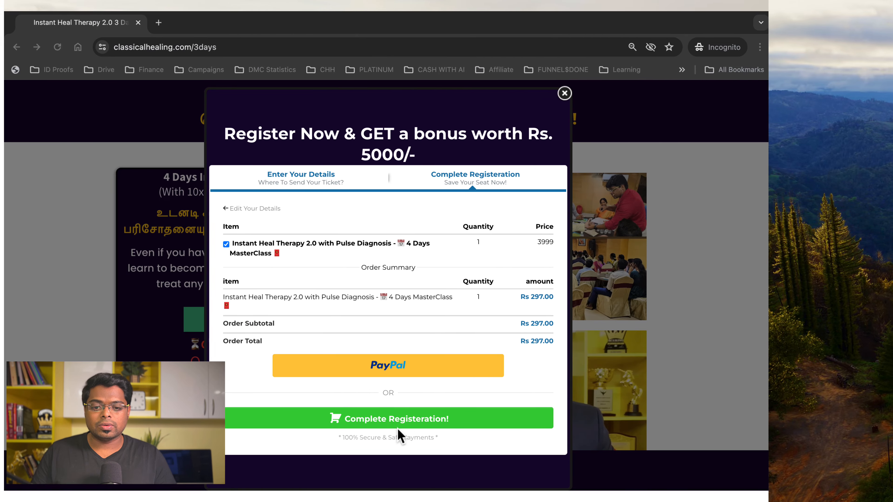
Submit the Rs 297 4 Days MasterClass order with the Complete Registeration! button
click(369, 423)
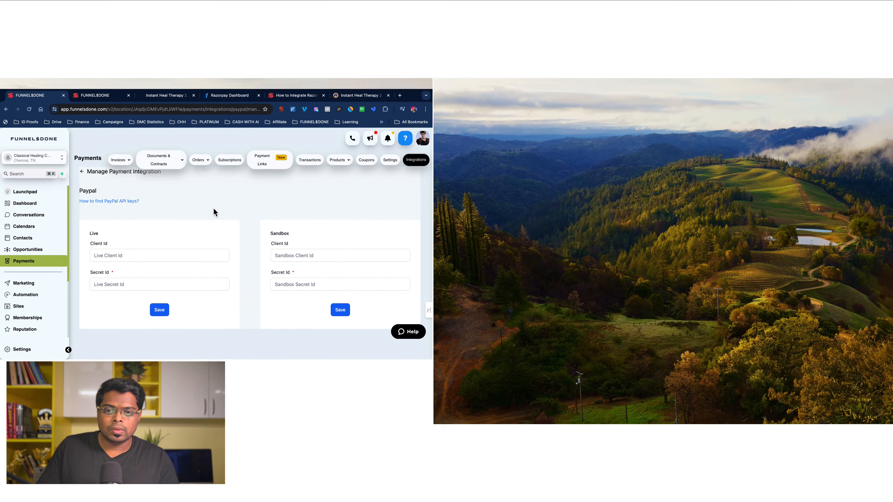
Reload the Orders list to show the new ₹297 IHT 3 Days Masterclass order
mouse_move(204, 163)
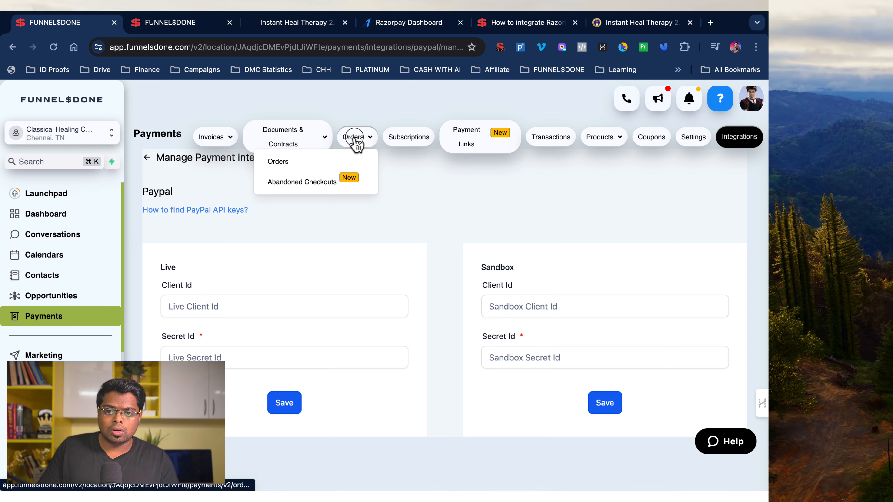
click(353, 138)
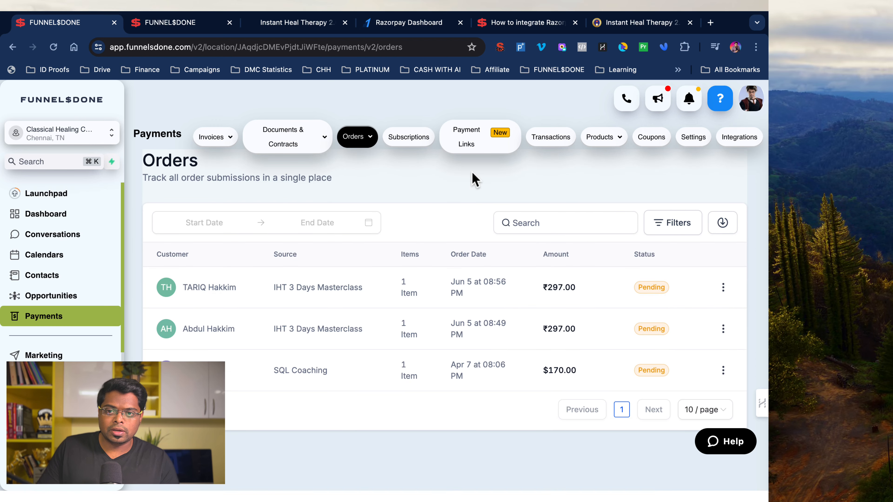
click(236, 49)
key(Return)
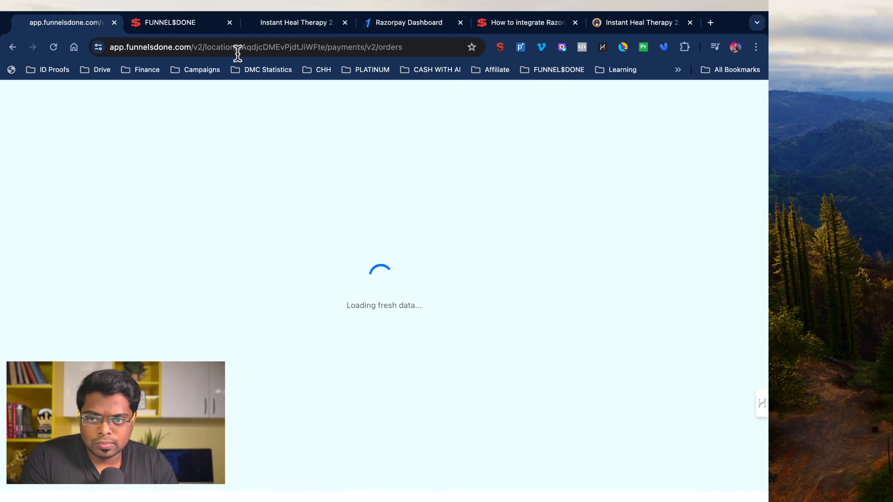
Open Transactions, showing both ₹297.00 Razorpay payments Pending, and dismiss the greeting notification
click(192, 28)
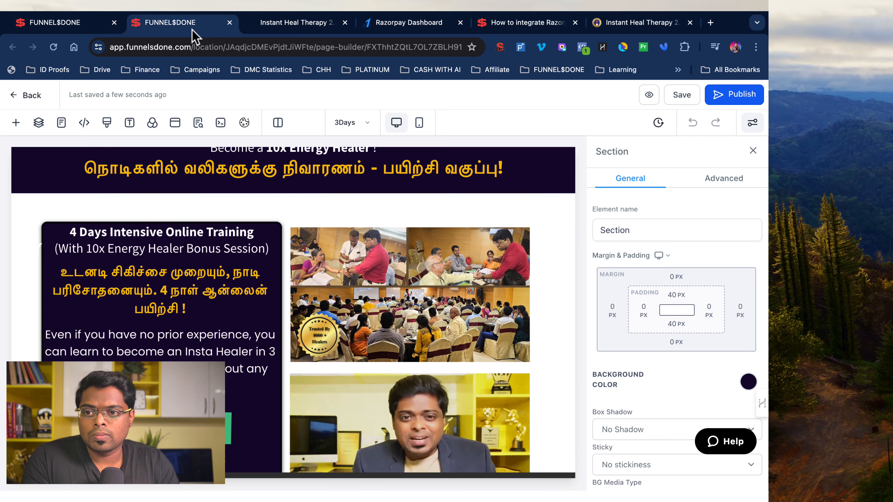
click(80, 36)
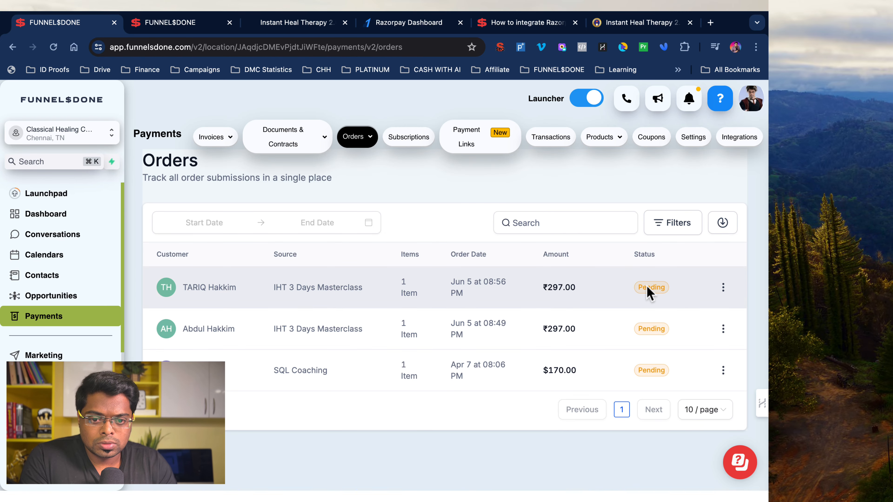
click(554, 137)
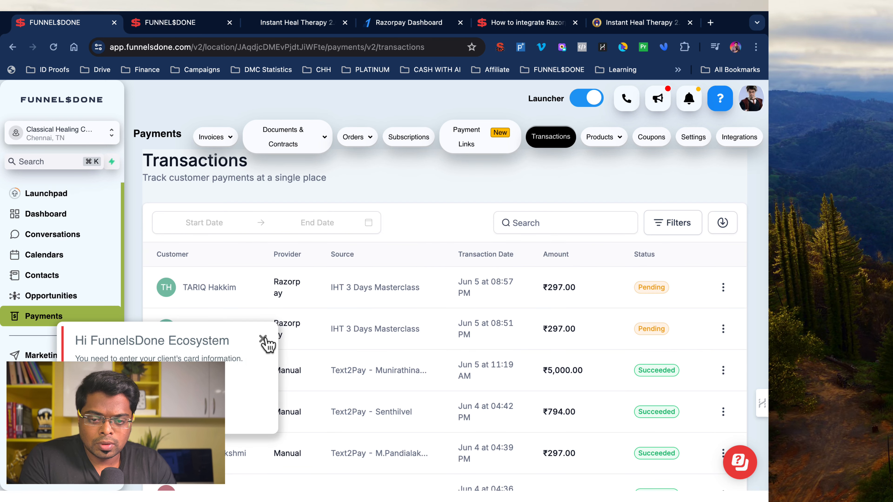
click(263, 340)
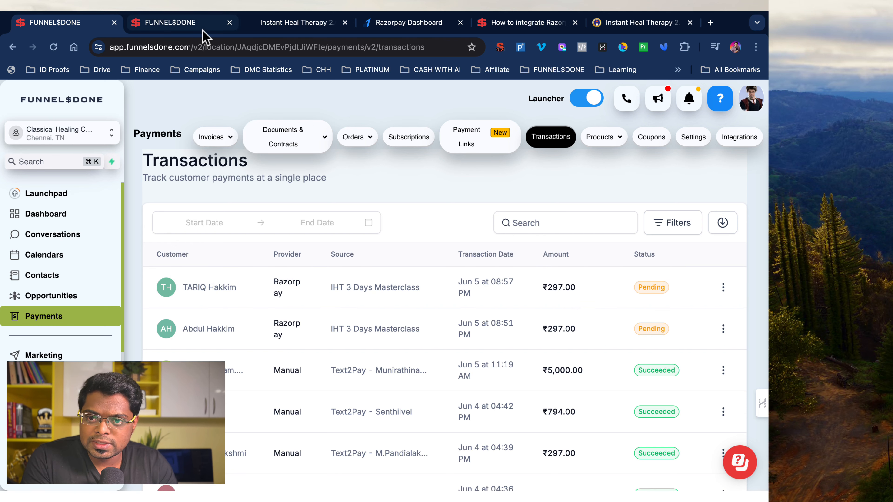
Open Razorpay's payments list showing both 05 Jun 2024 ₹297.00 payments as Authorized
click(409, 24)
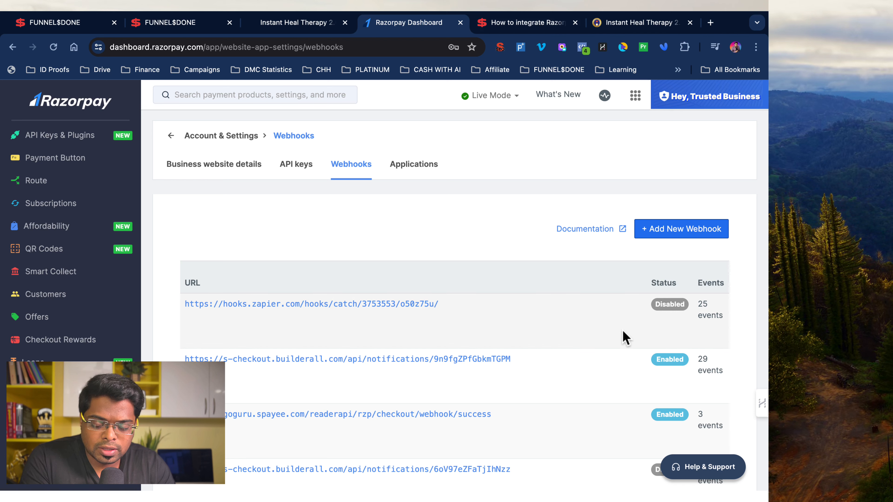
click(224, 173)
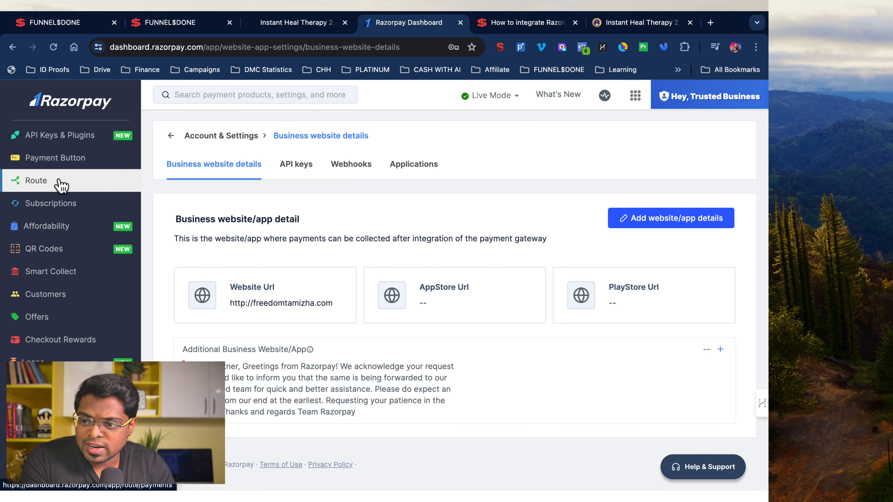
scroll(60, 184, up, 5)
click(73, 223)
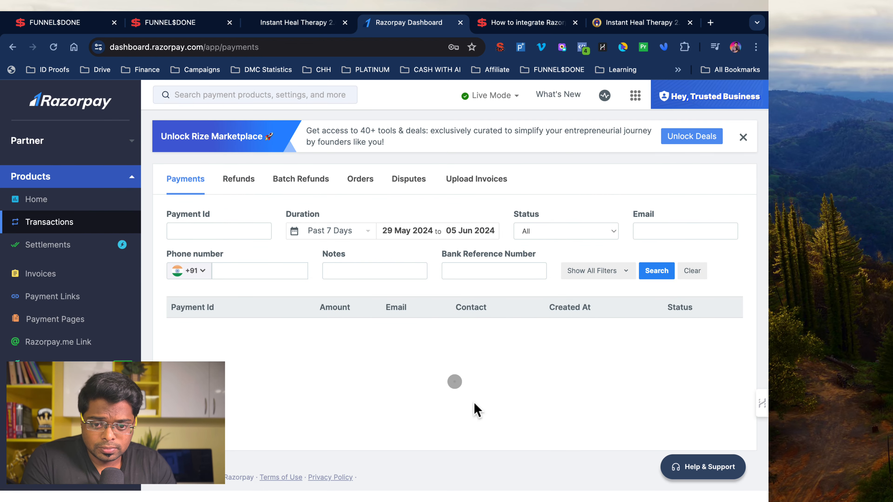
scroll(475, 409, down, 1)
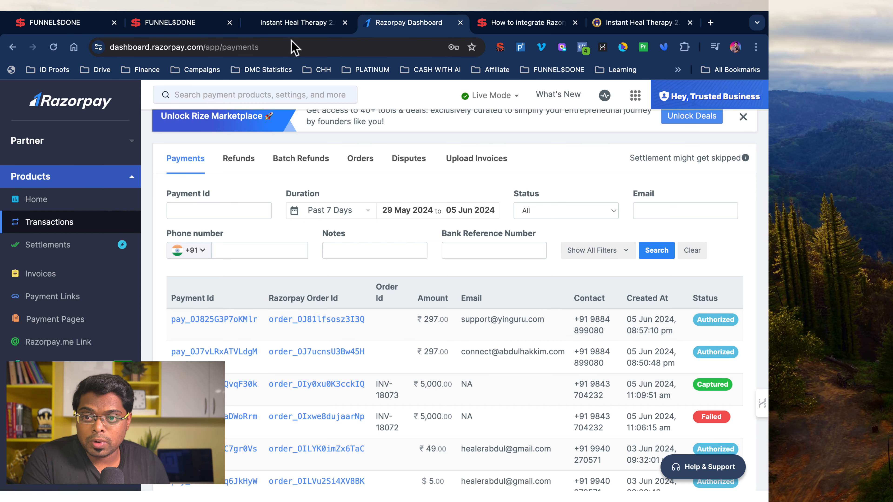
Open the contact record of the first pending ₹297 Razorpay transaction's customer
click(294, 23)
click(201, 31)
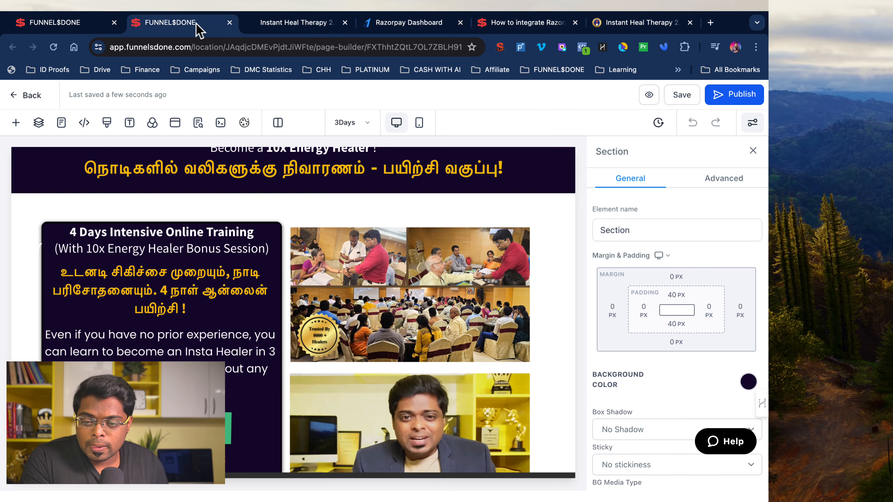
click(93, 22)
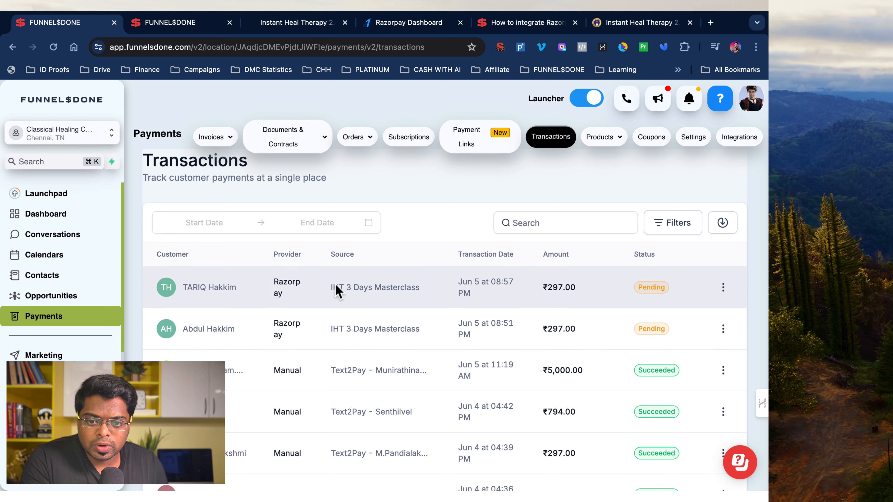
click(210, 289)
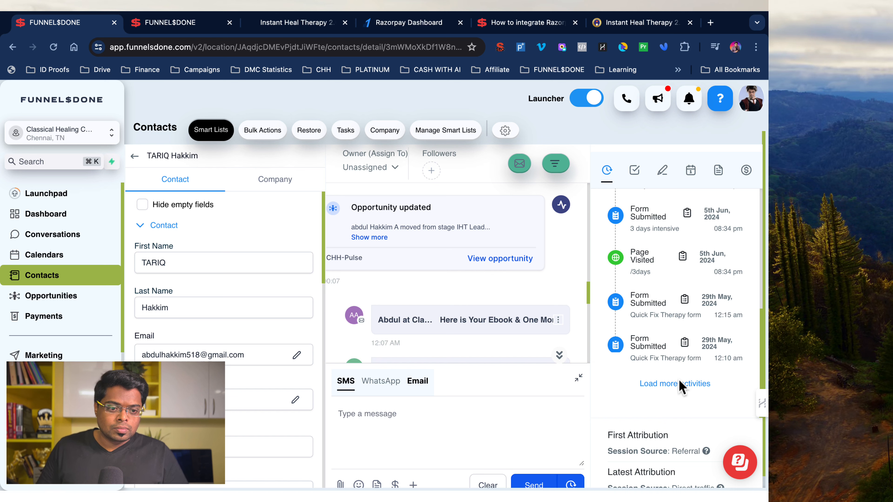
scroll(677, 309, up, 5)
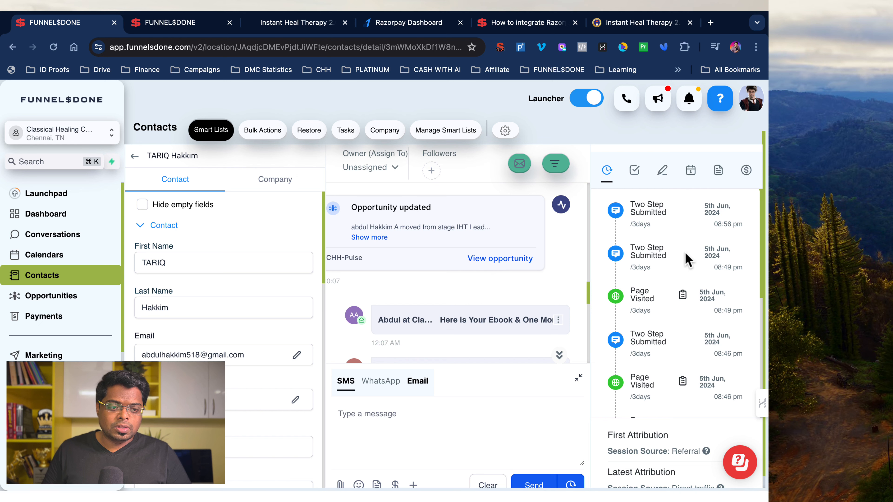
scroll(482, 280, down, 3)
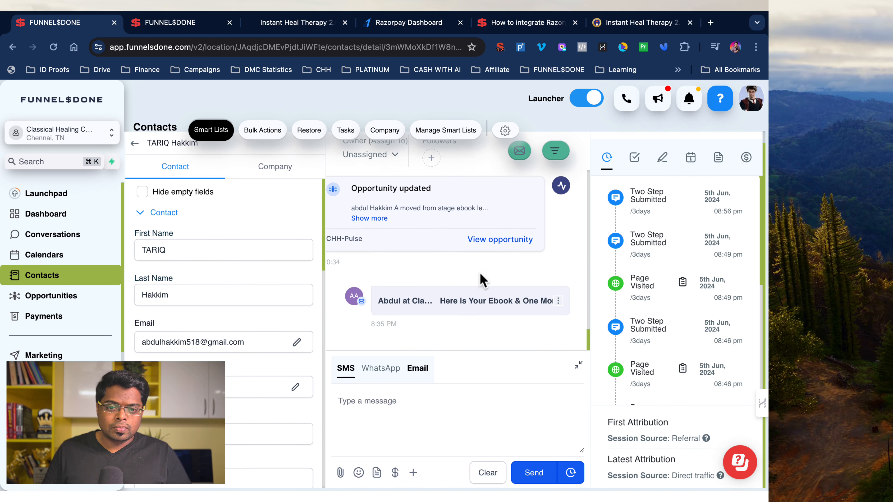
Read the ebook email and the linked opportunity, then review the activity timeline events
click(470, 309)
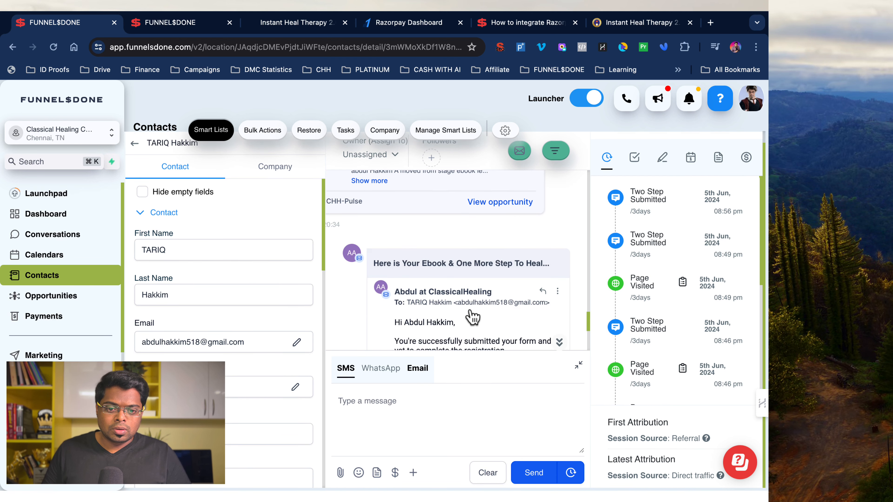
scroll(471, 311, down, 5)
scroll(470, 311, up, 9)
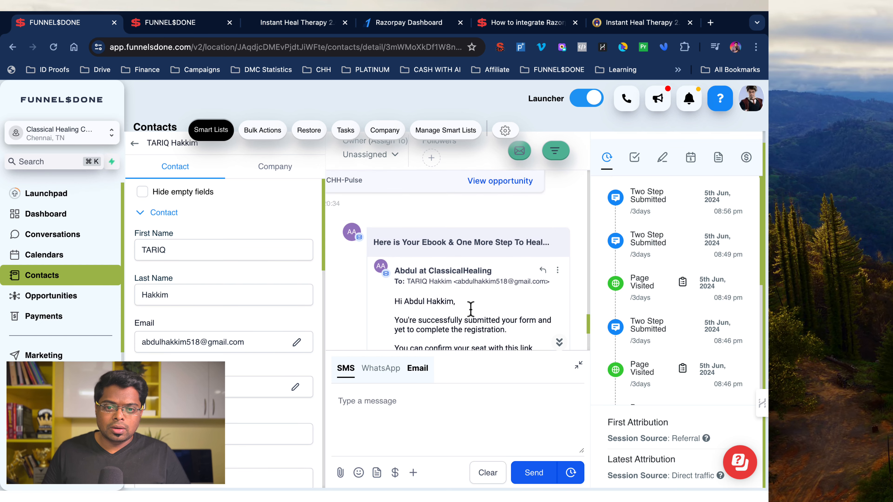
click(489, 260)
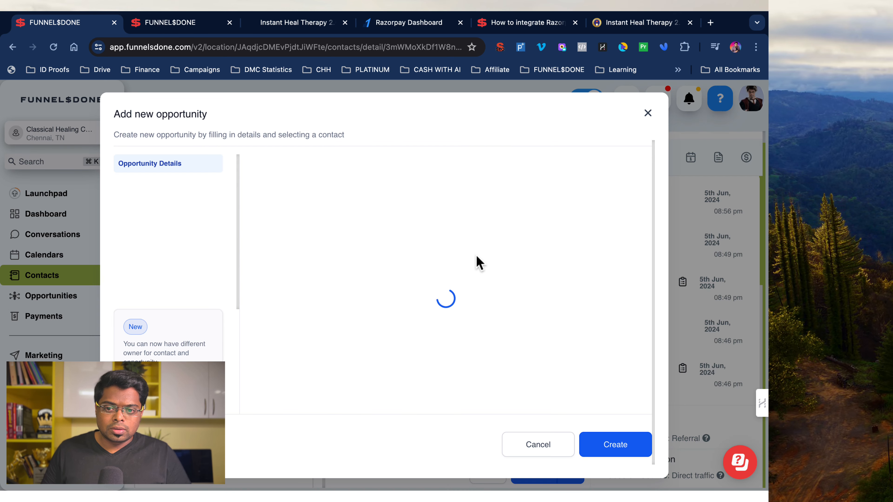
scroll(552, 390, down, 7)
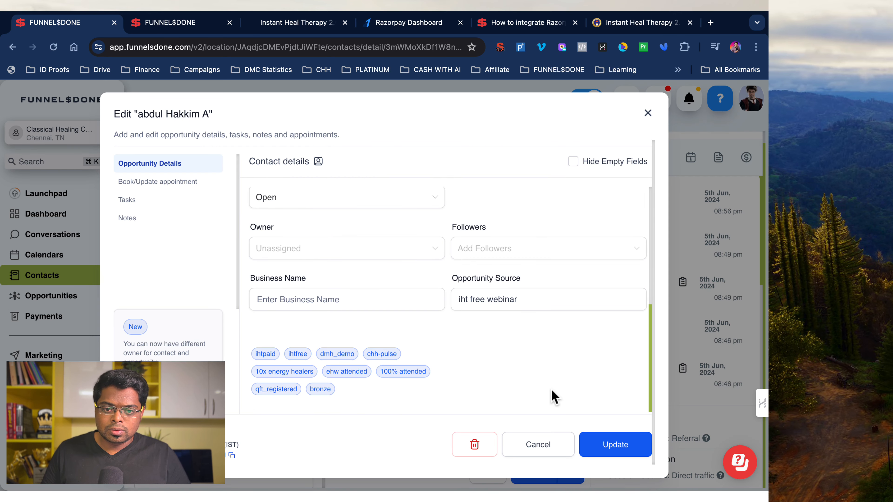
scroll(553, 395, up, 7)
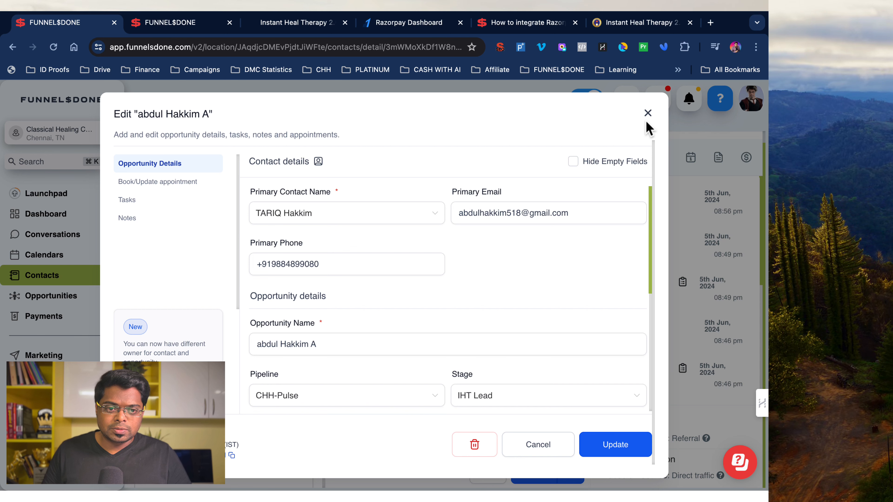
click(648, 113)
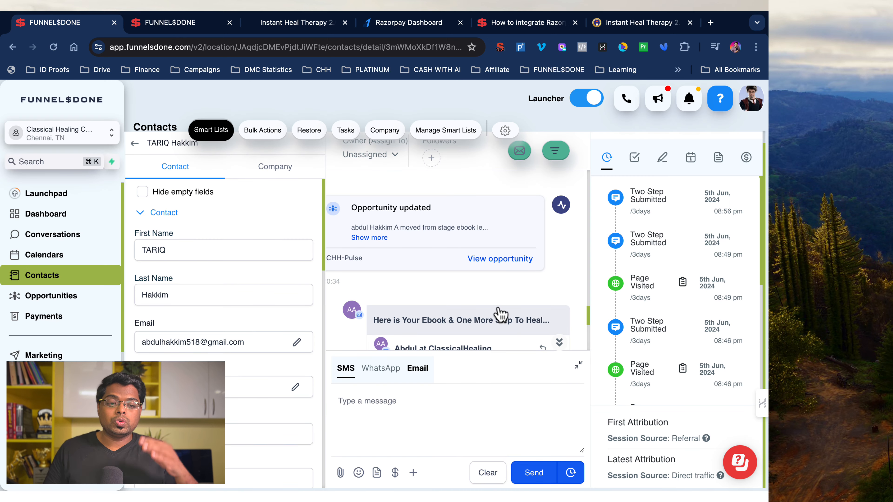
scroll(499, 314, down, 5)
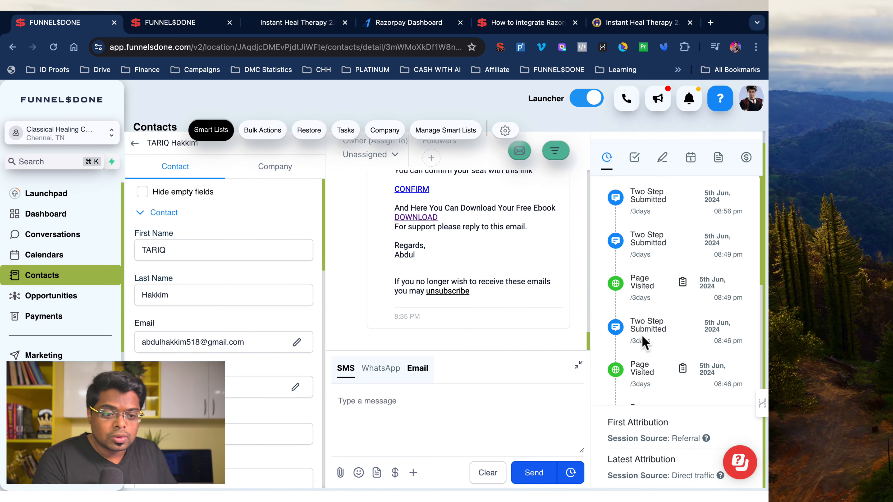
scroll(647, 348, down, 3)
scroll(649, 351, down, 4)
scroll(648, 350, up, 8)
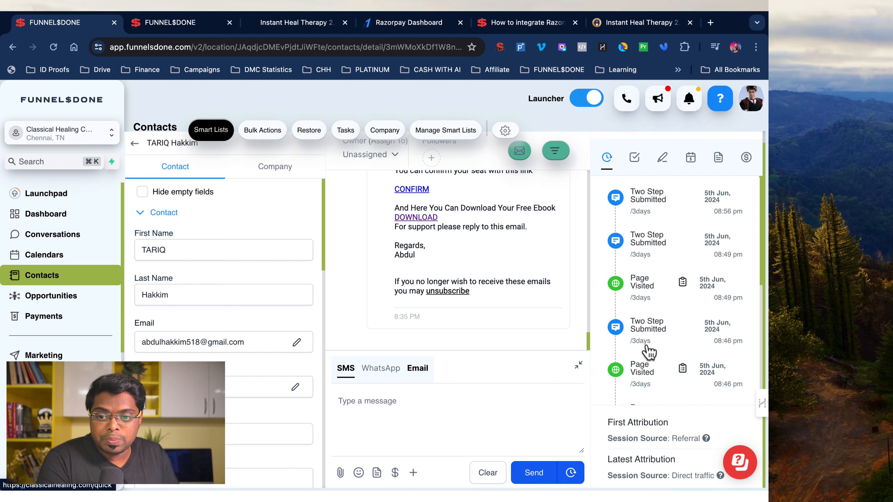
scroll(575, 353, up, 10)
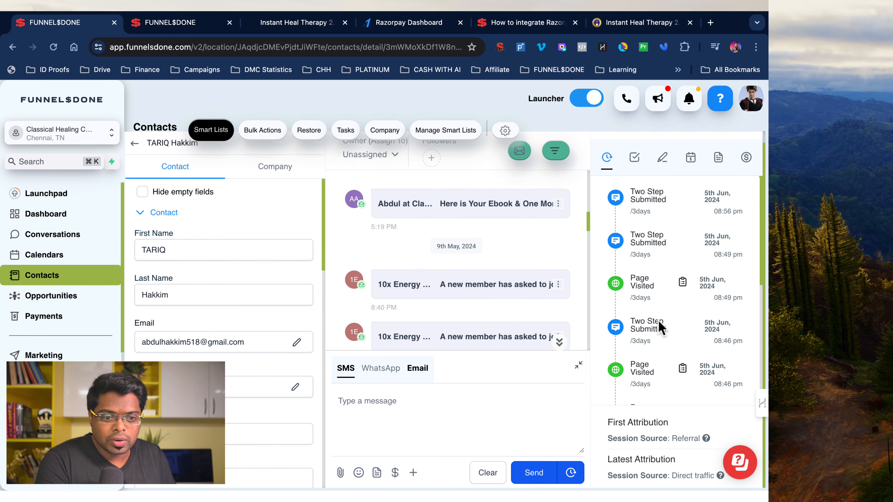
scroll(653, 325, up, 2)
scroll(658, 316, down, 4)
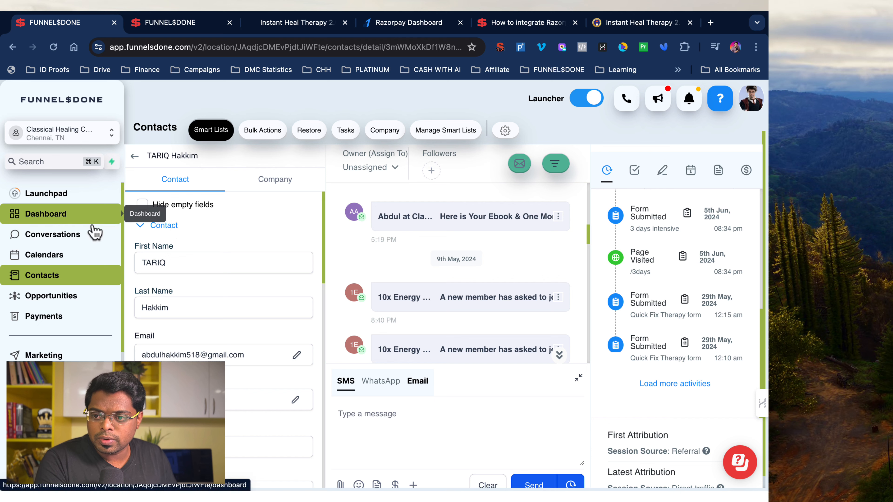
Go to Payments and look over the Invoices list
click(54, 318)
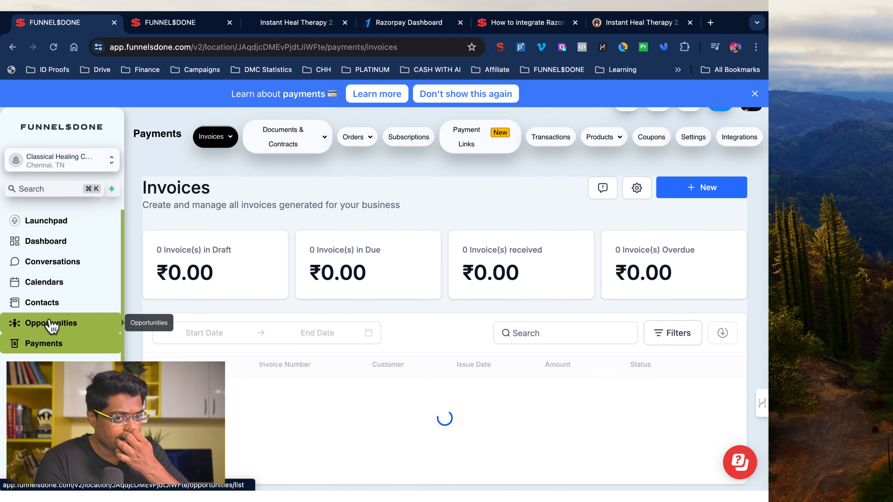
click(508, 334)
scroll(510, 336, down, 3)
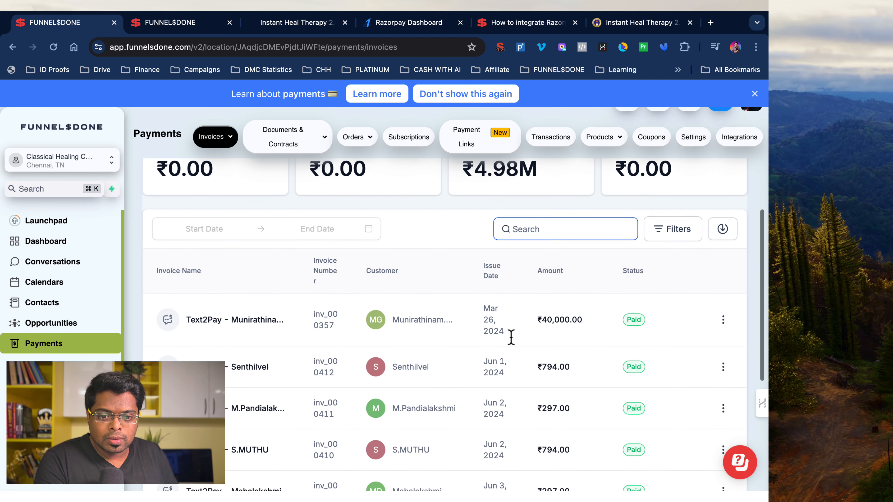
drag(586, 319, 522, 335)
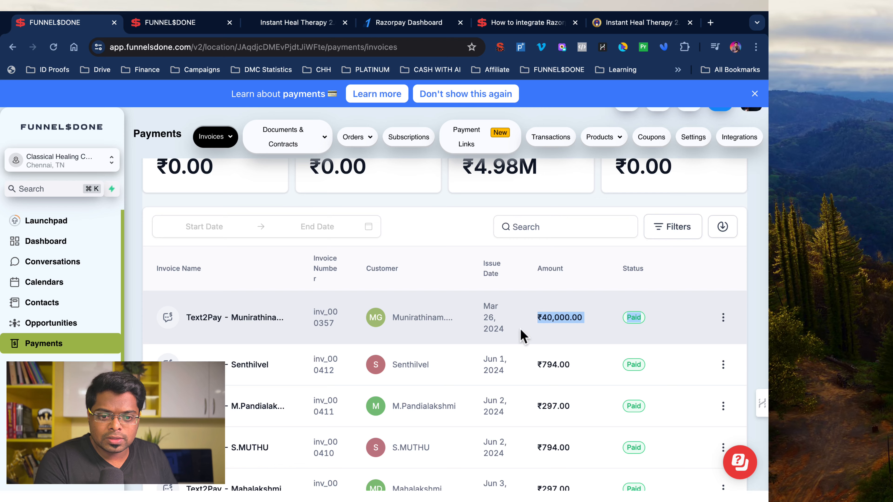
scroll(527, 320, up, 3)
click(535, 305)
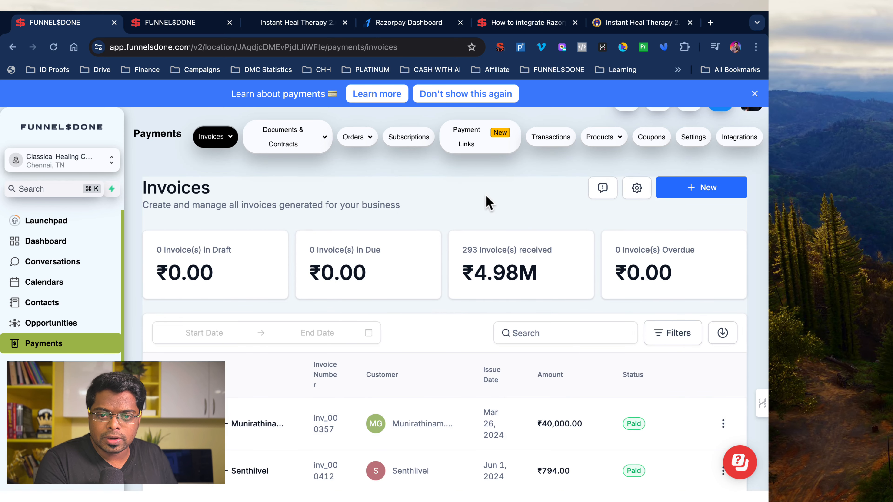
Open Transactions via Orders to review the two pending ₹297.00 Razorpay payments
click(351, 138)
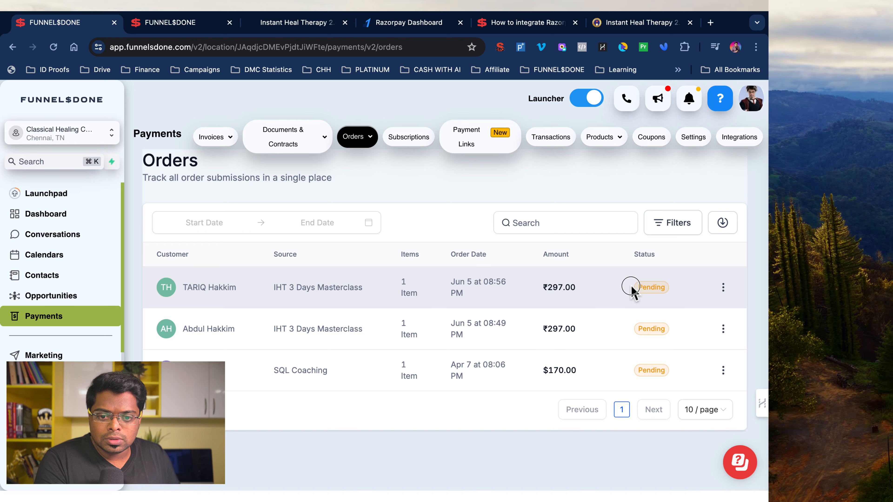
click(558, 146)
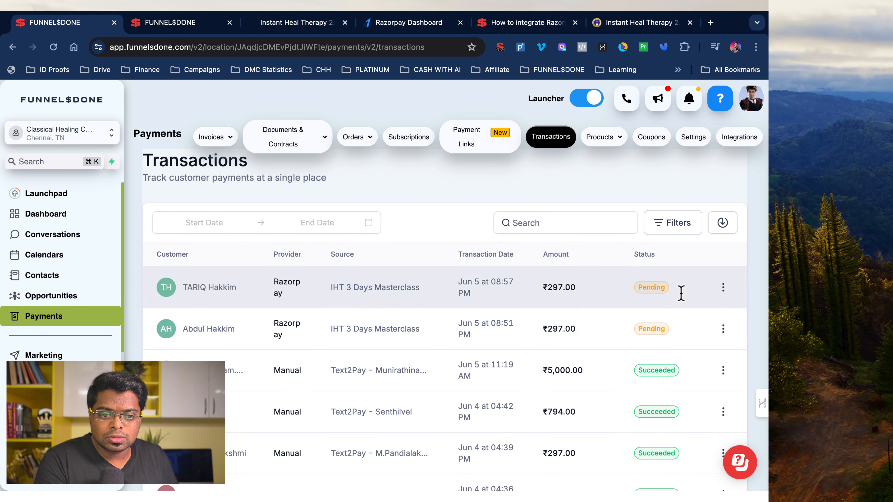
drag(681, 294, 203, 273)
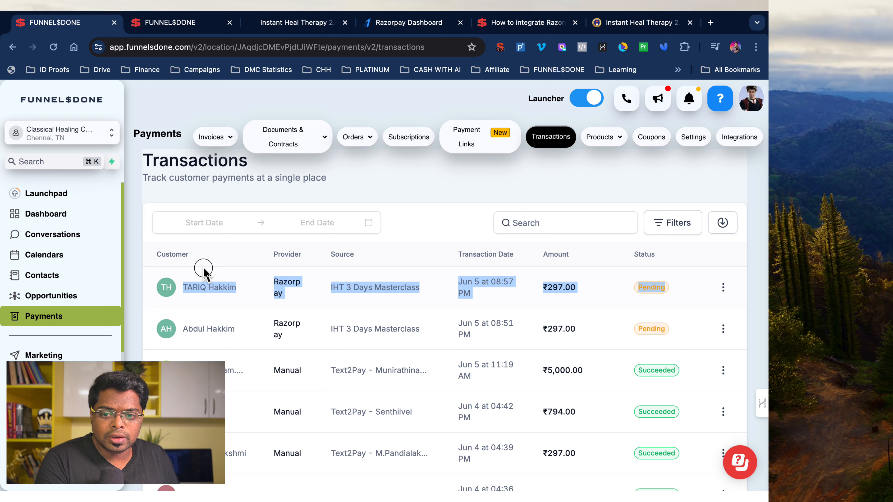
click(343, 203)
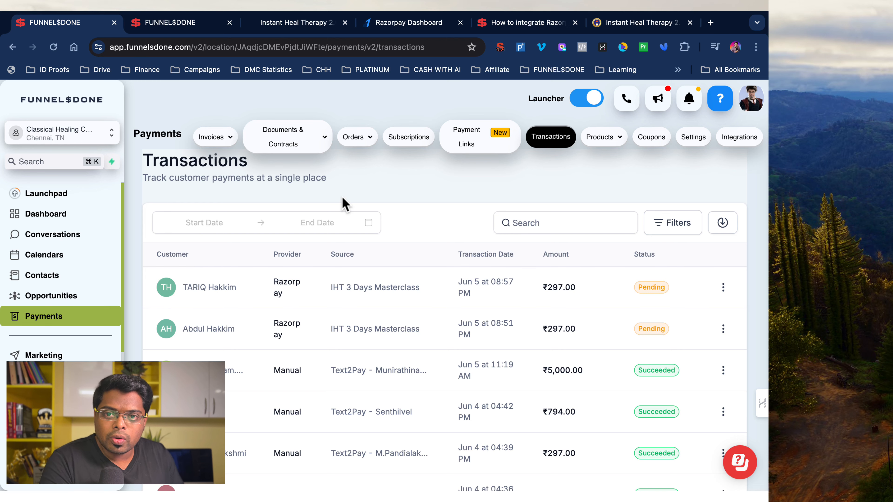
Read the 'How to integrate Razorpay' article through its webhook events and business website steps
click(512, 25)
scroll(423, 389, down, 10)
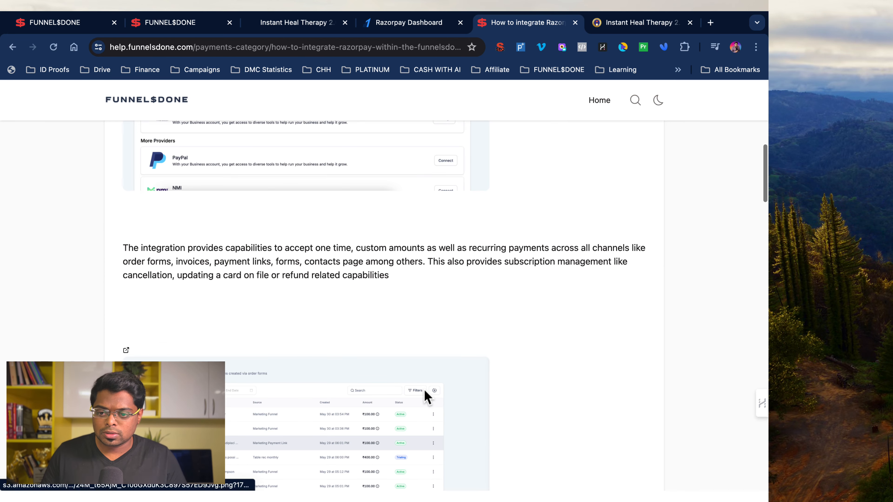
scroll(423, 388, down, 10)
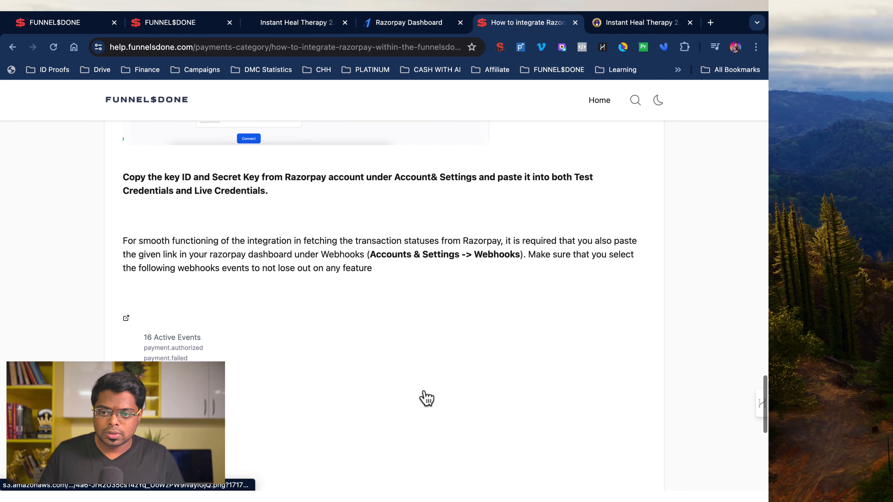
scroll(426, 397, down, 10)
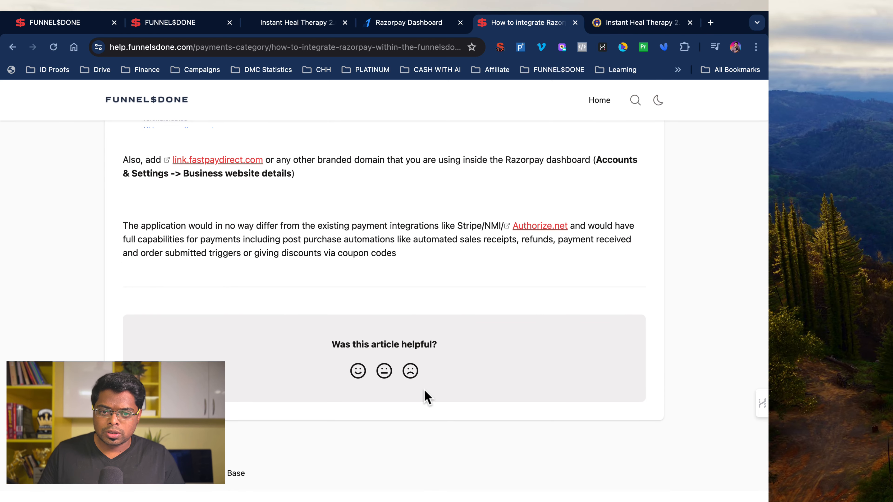
scroll(401, 225, up, 3)
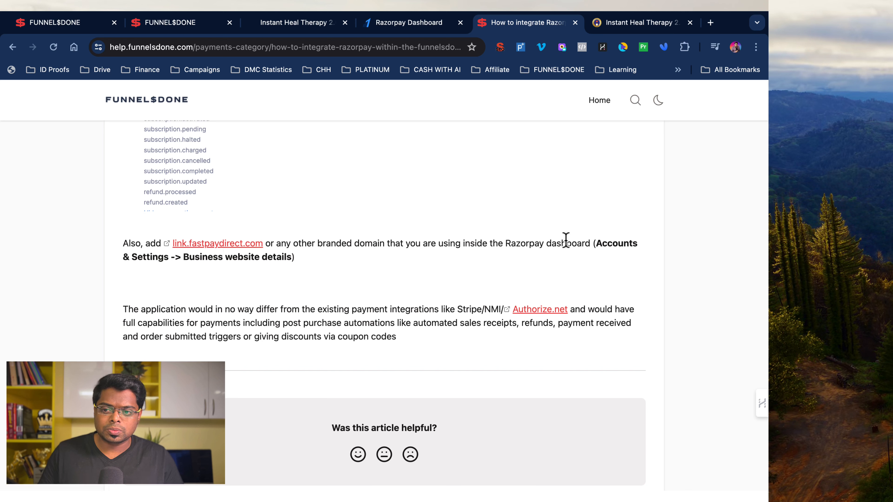
Open Razorpay's Business website details, listing freedomtamizha.com as the registered website
click(402, 25)
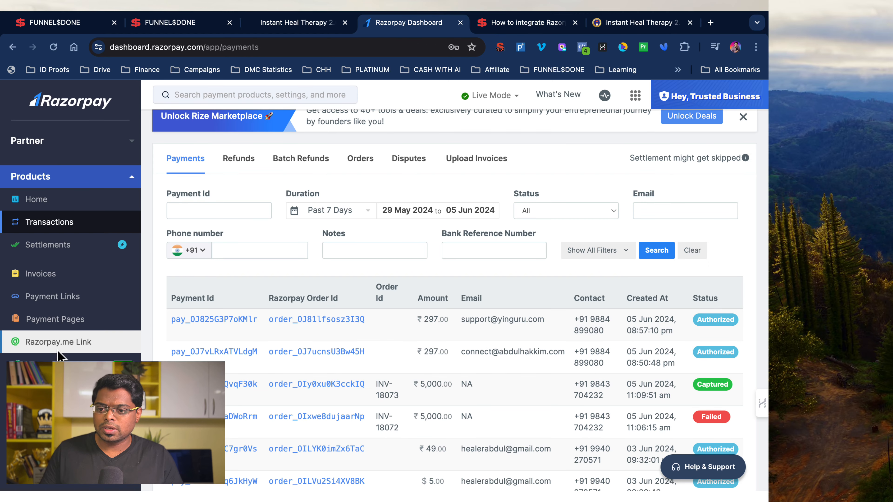
scroll(60, 352, down, 5)
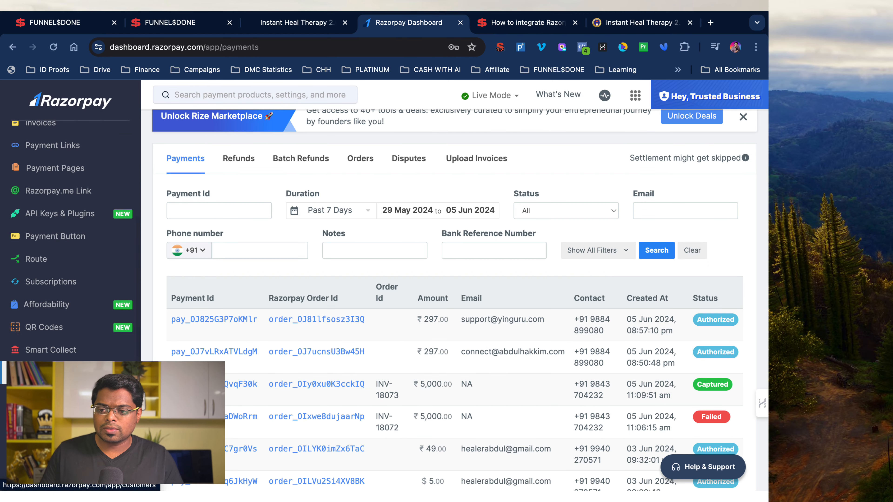
scroll(60, 373, down, 3)
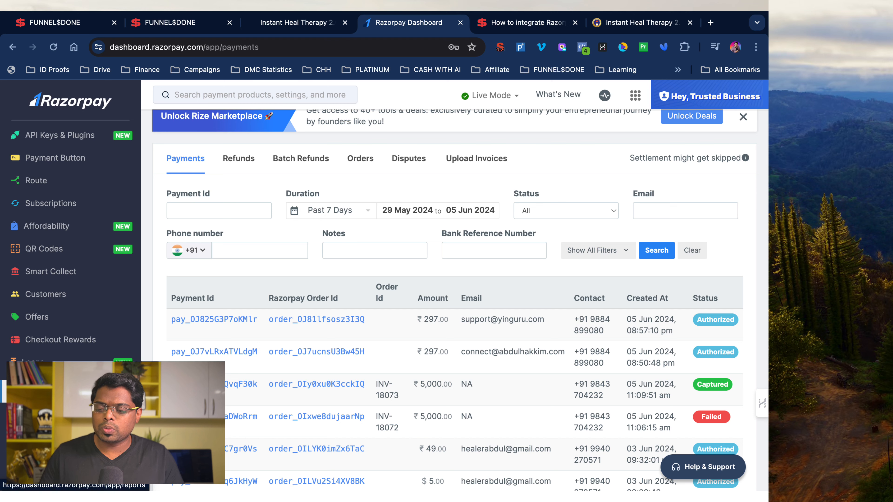
click(52, 413)
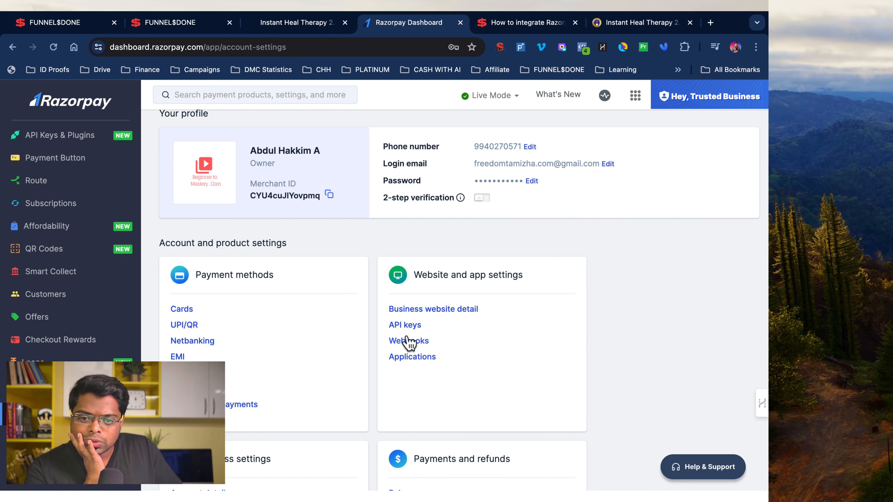
click(414, 309)
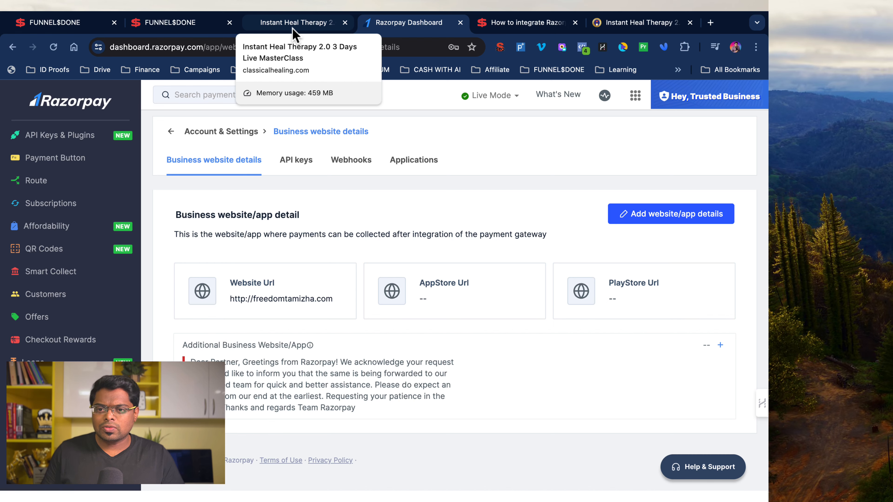
Review Payments transactions and the Instant Heal Therapy product, ending on the Products list
click(187, 24)
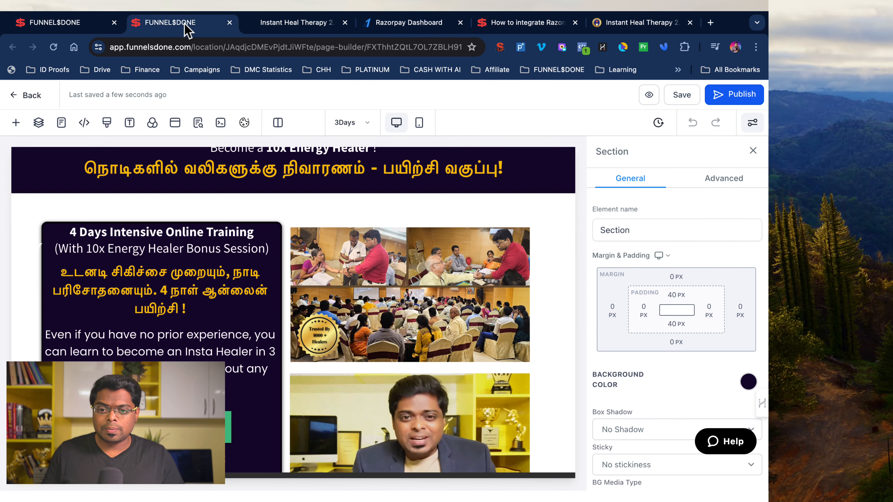
click(84, 23)
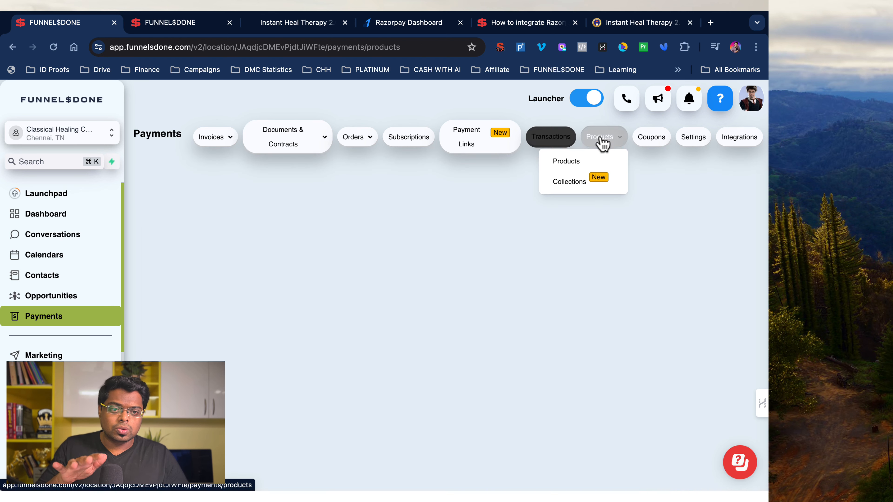
click(602, 137)
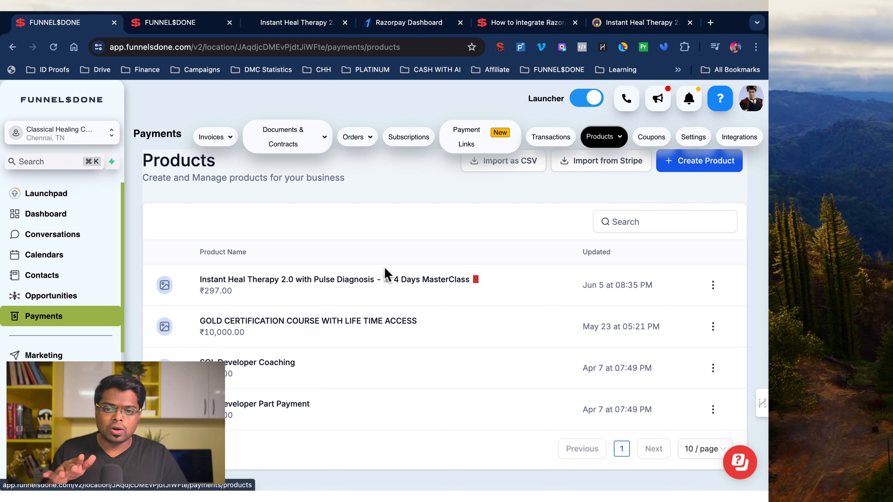
click(369, 285)
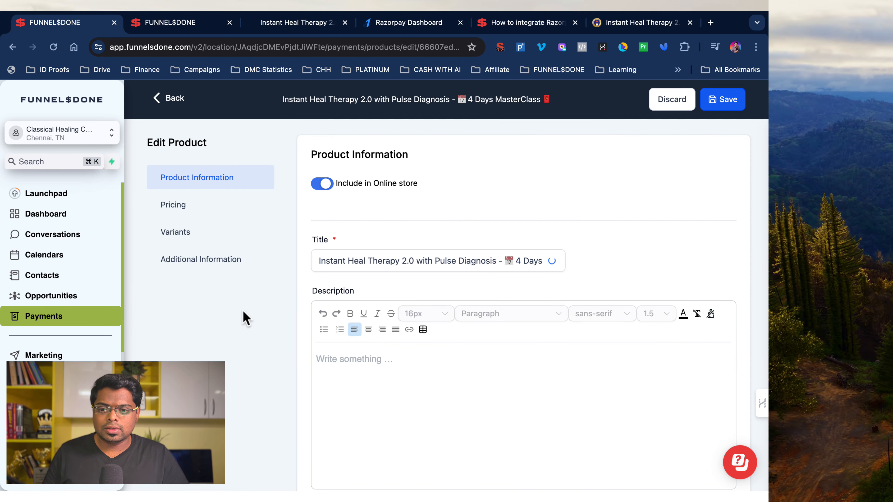
click(162, 102)
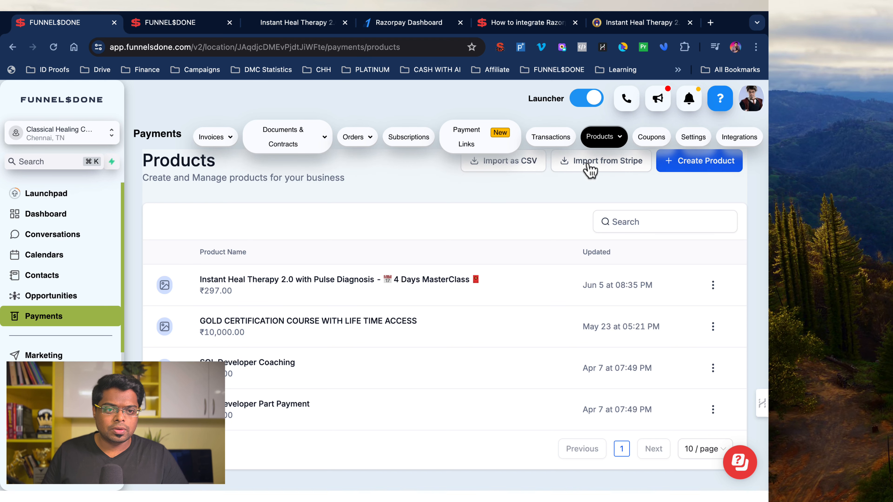
Start a new product excluded from the online store, titled 'Live with Recordings and Participation Certificate'
click(690, 166)
click(369, 255)
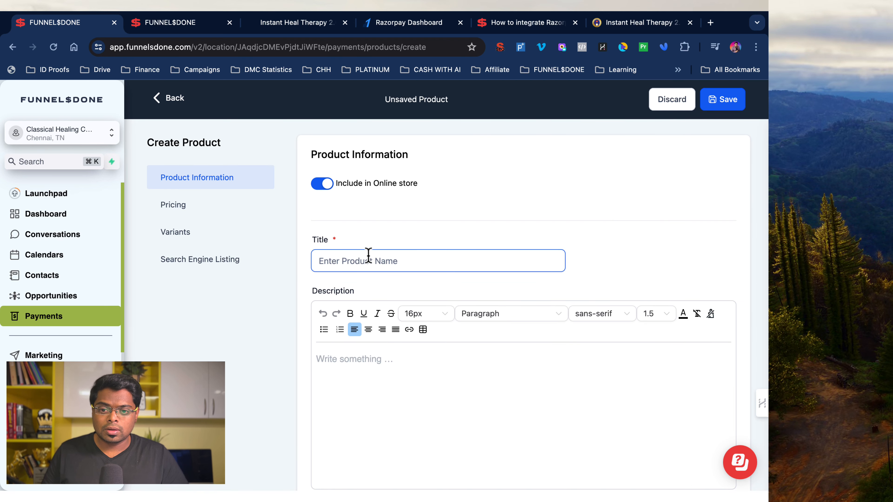
click(320, 184)
click(345, 268)
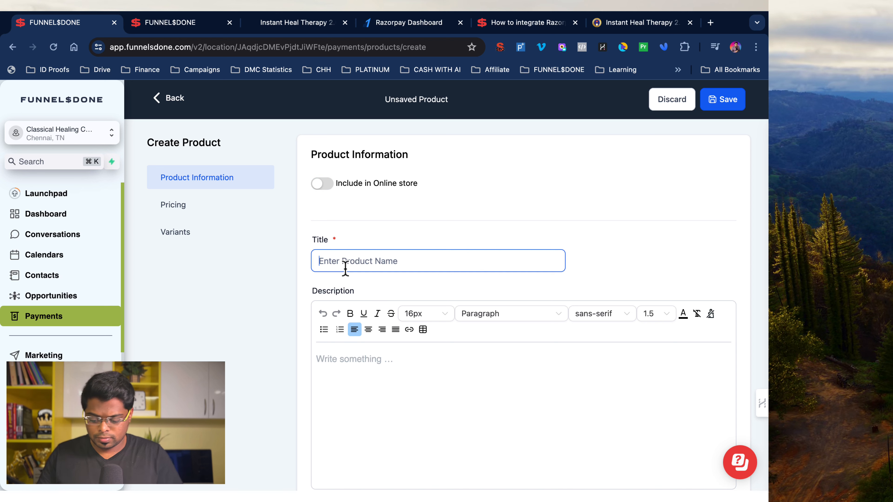
text(Live )
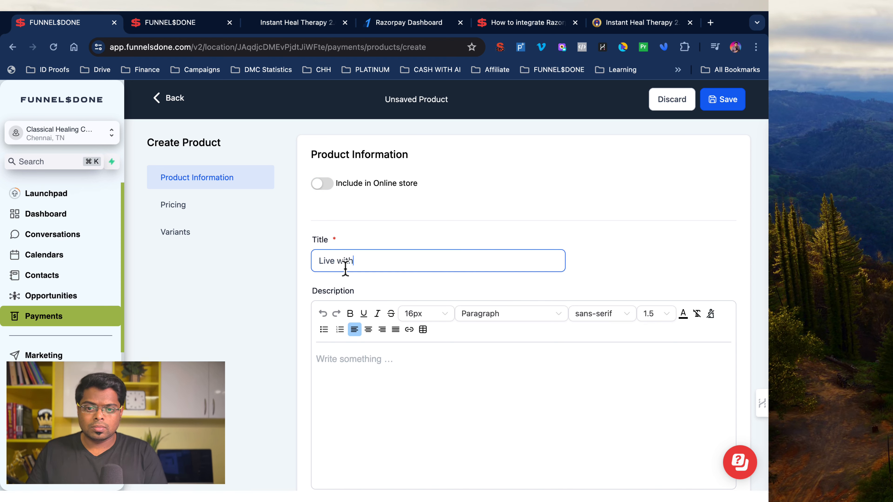
text(with)
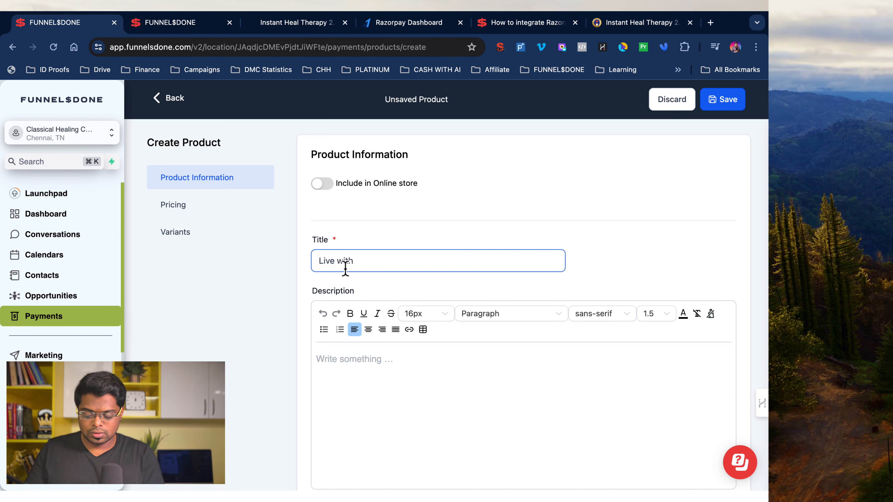
text( Record)
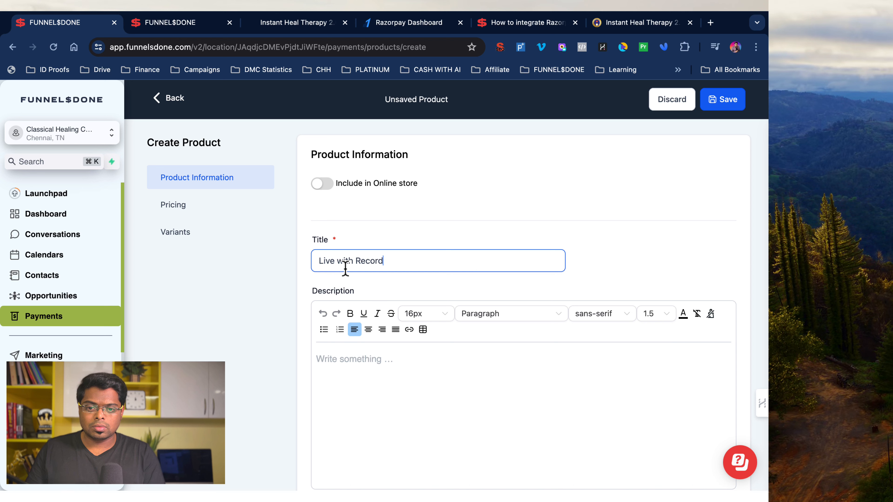
text(ings and)
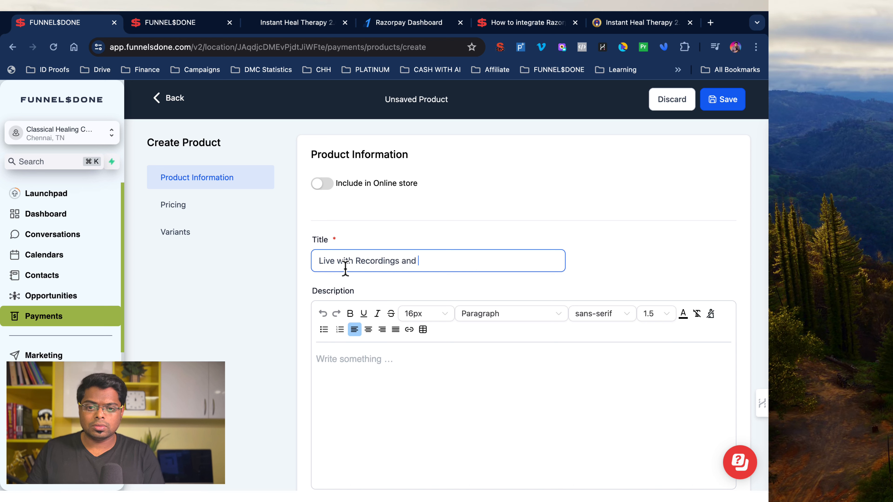
text( Participatio)
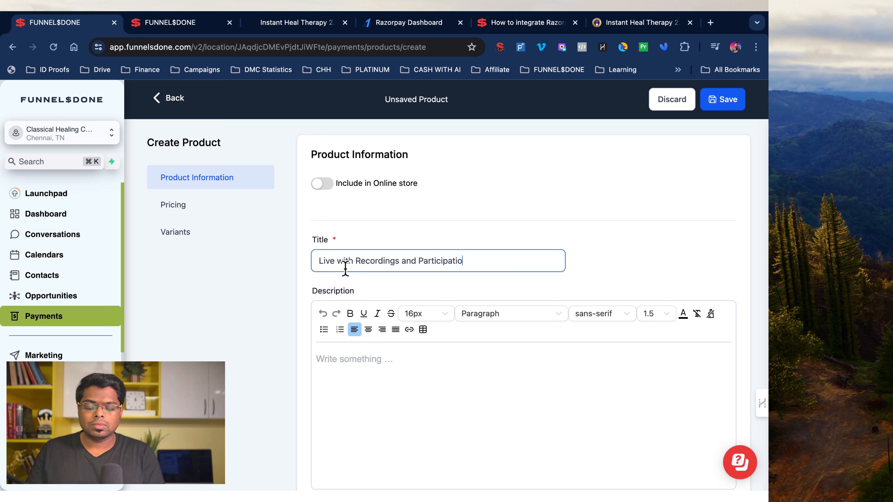
text(n CE)
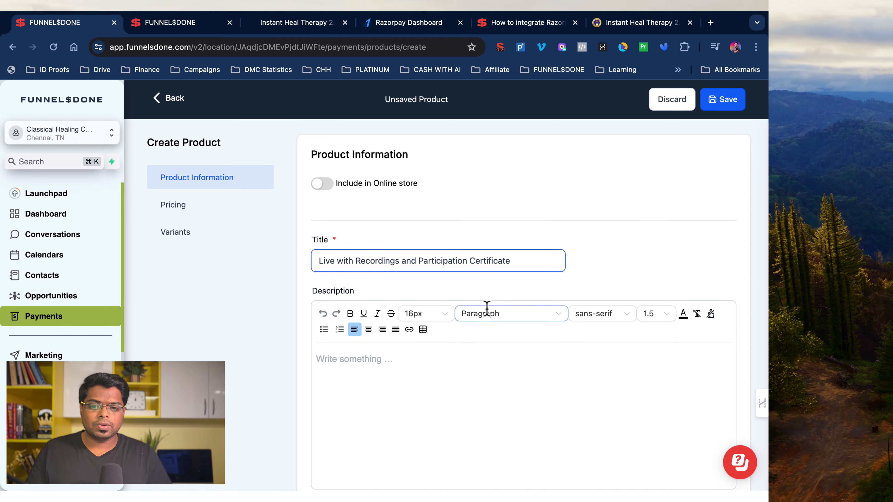
scroll(486, 313, down, 15)
scroll(487, 316, up, 7)
scroll(488, 317, up, 3)
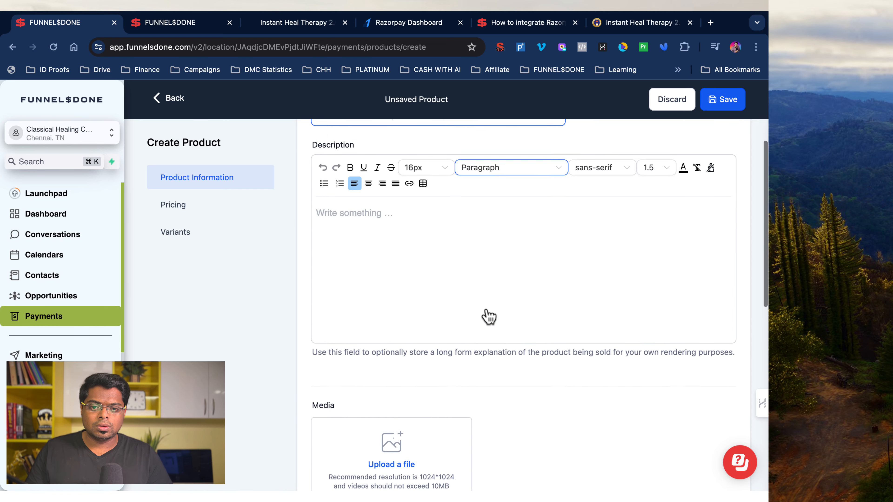
scroll(489, 315, down, 12)
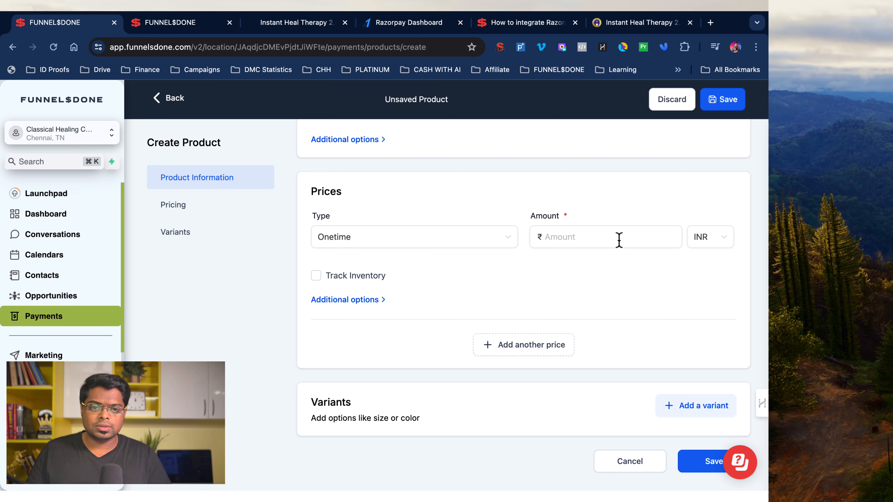
Give the product a one-time ₹497 price, save it, and go to the Funnels list
click(597, 232)
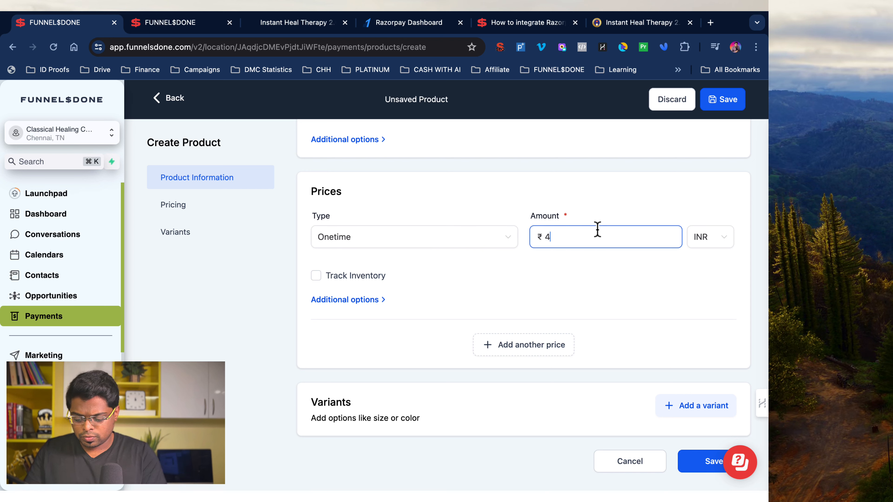
click(598, 292)
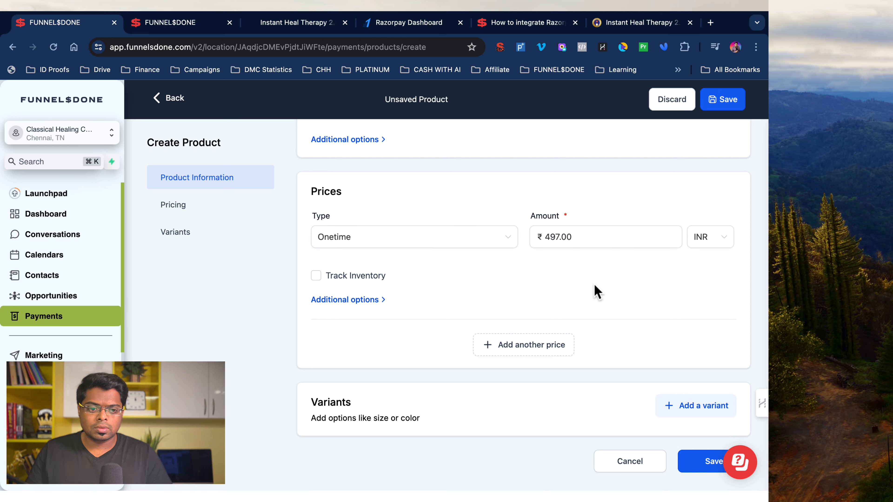
click(690, 460)
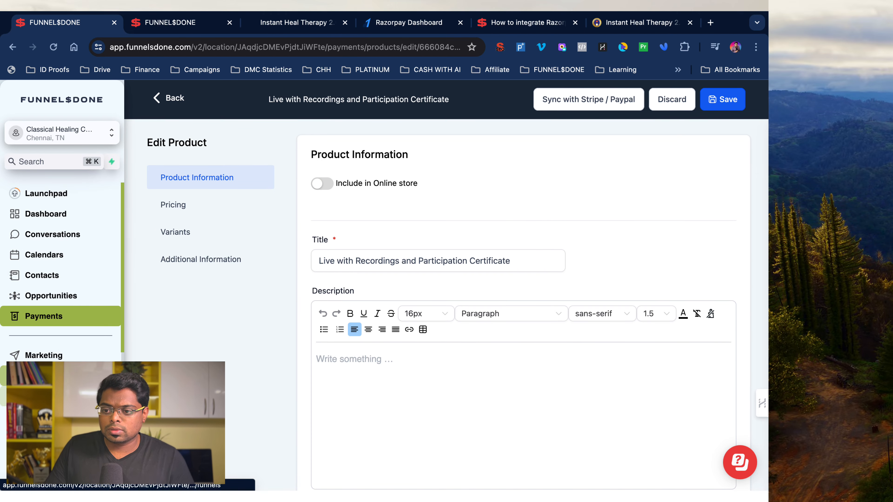
click(46, 396)
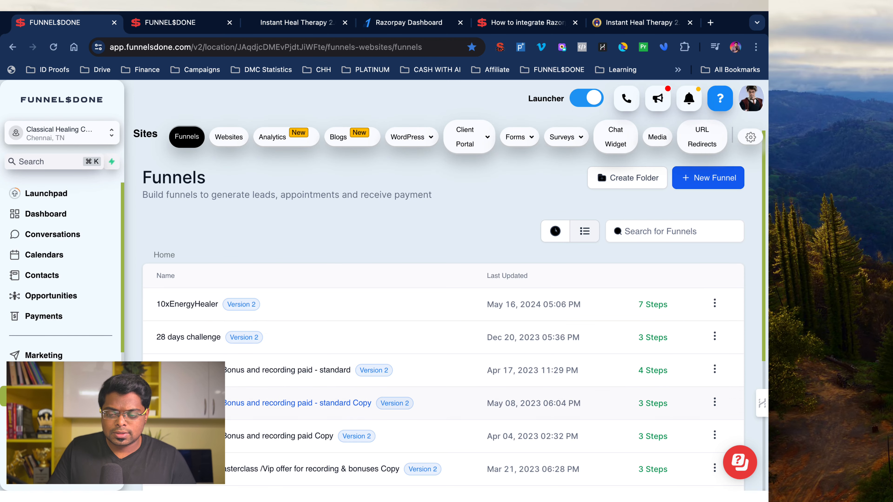
Open the IHT 3 Days Masterclass funnel's 3Days step and view its products
click(550, 236)
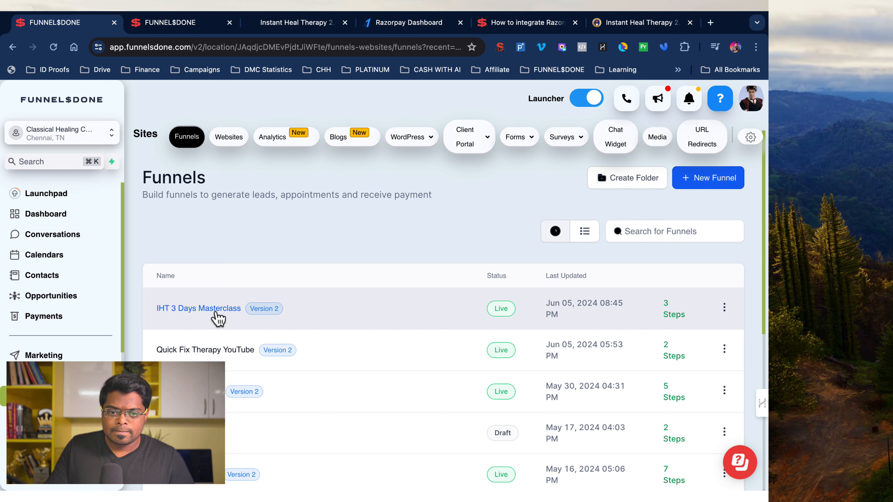
click(216, 309)
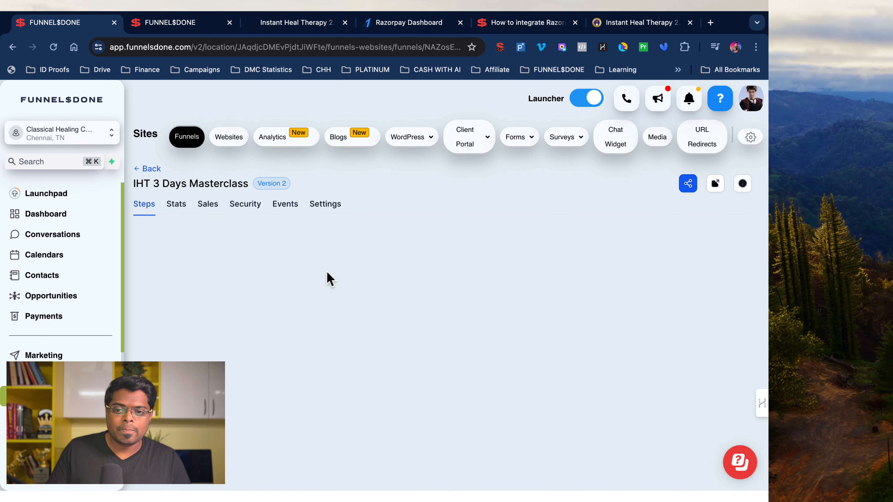
click(282, 272)
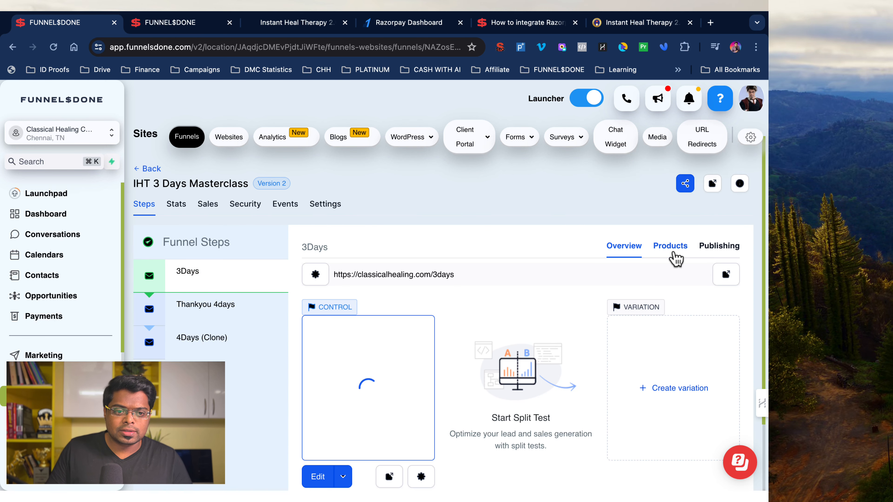
click(674, 256)
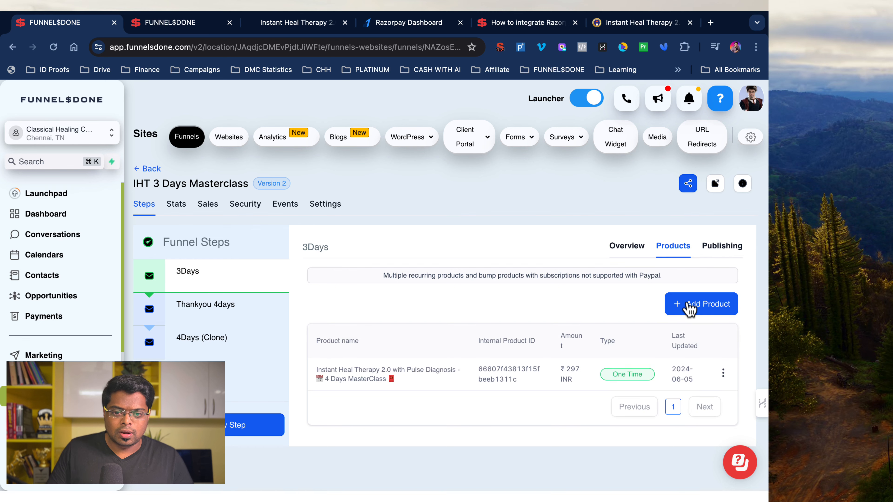
Add the Live with Recordings and Participation Certificate product to the step at its 497 price
click(690, 305)
scroll(688, 309, down, 2)
click(460, 329)
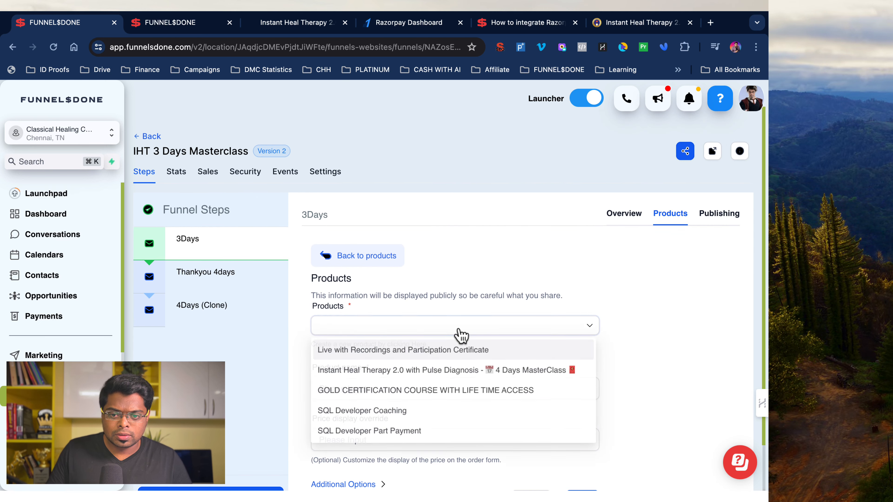
click(402, 350)
scroll(400, 359, down, 3)
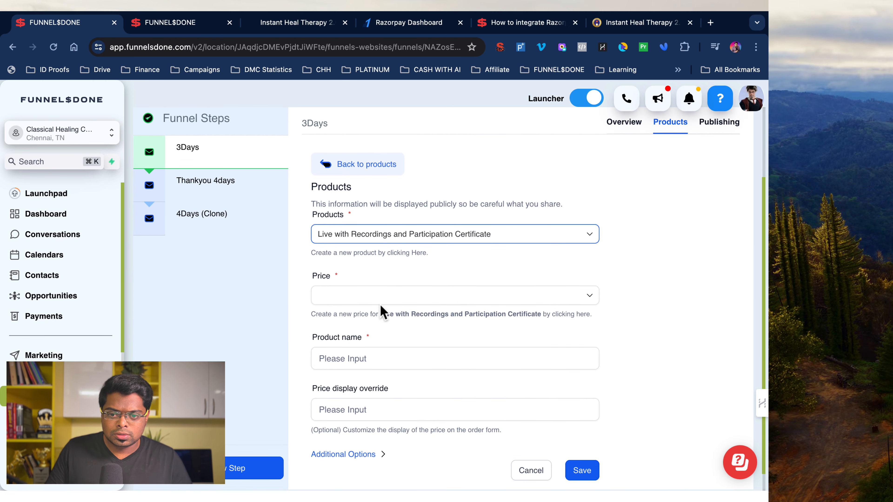
click(378, 297)
click(418, 320)
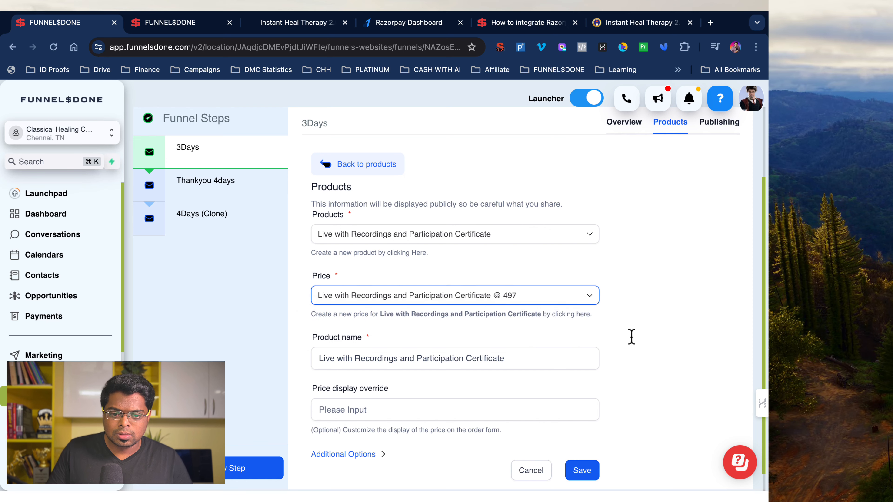
Mark it as the Bump Product with a 1997 price display override and save
scroll(632, 339, down, 1)
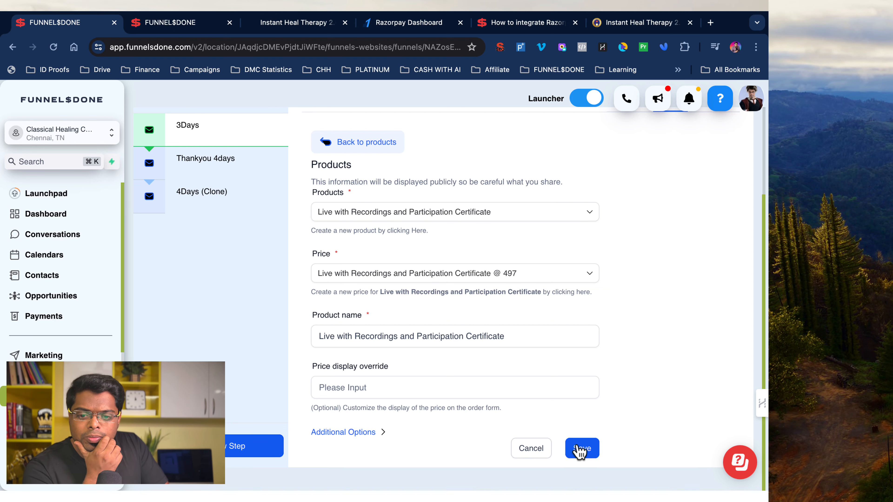
click(373, 431)
scroll(370, 434, down, 3)
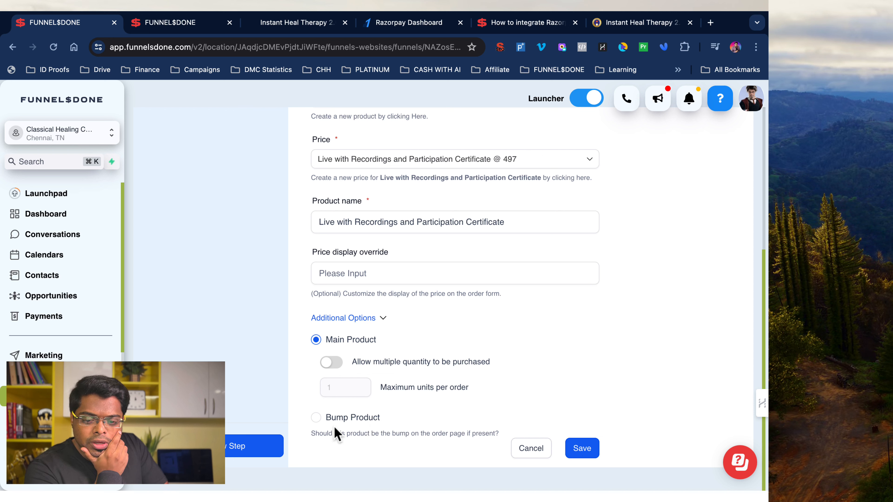
click(317, 419)
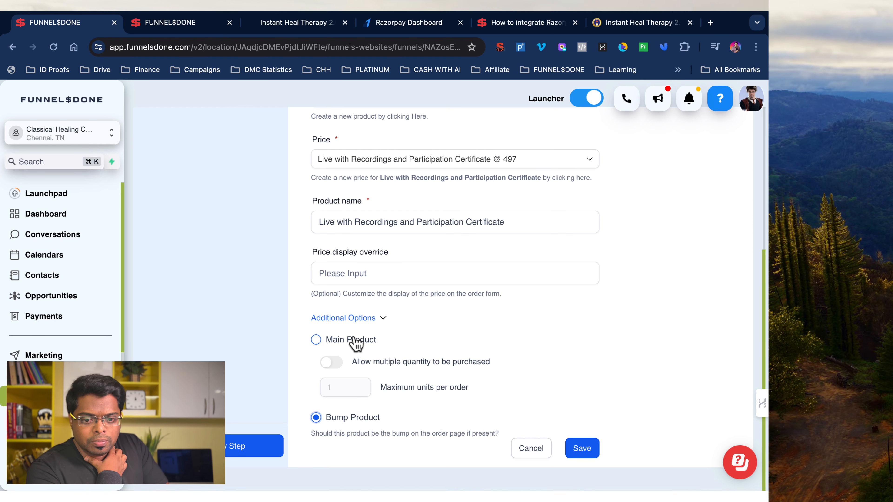
scroll(414, 322, up, 2)
scroll(414, 322, up, 5)
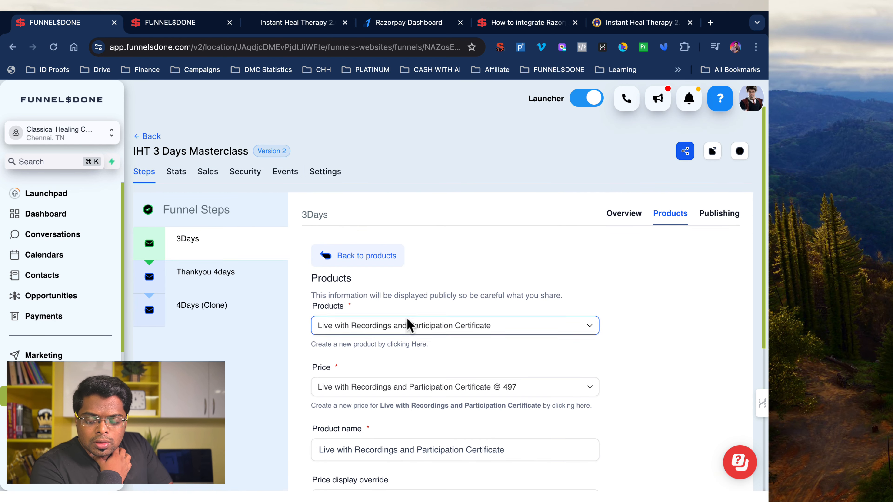
scroll(475, 427, down, 5)
scroll(475, 428, down, 2)
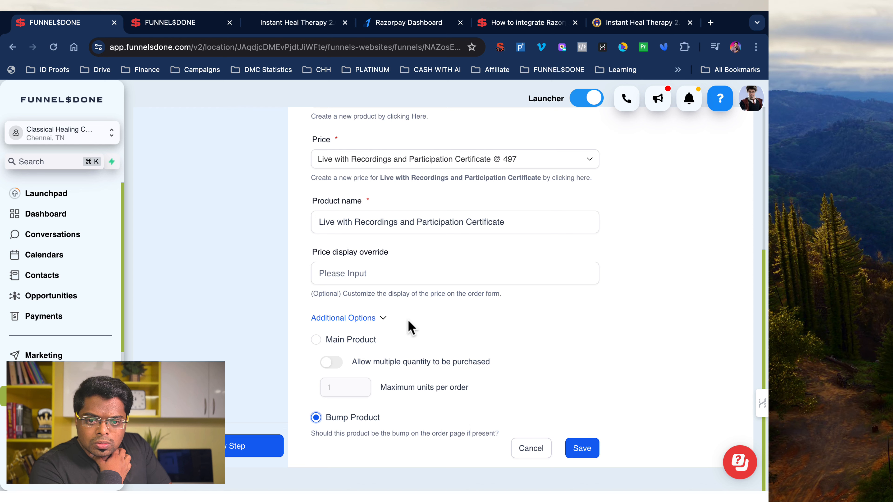
click(375, 274)
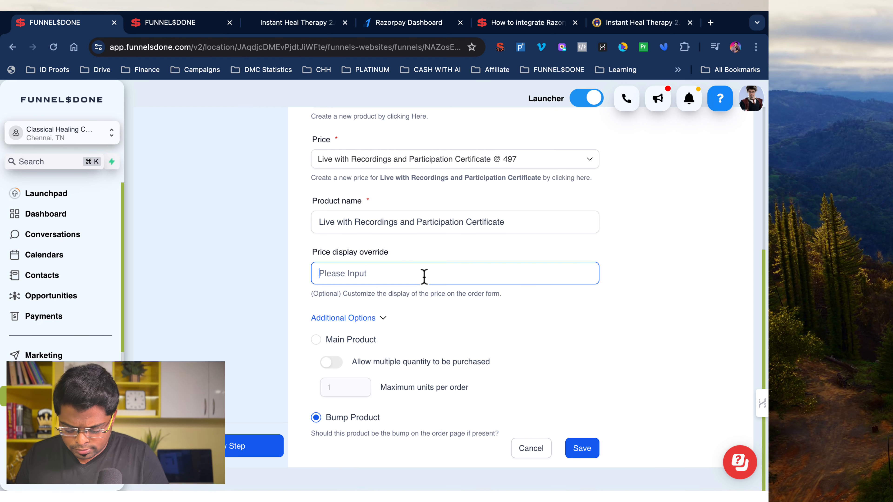
text(1997)
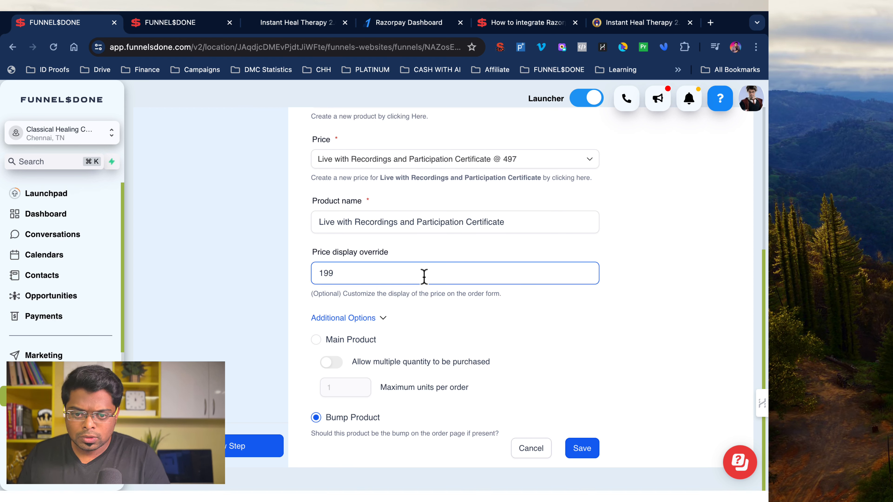
click(581, 450)
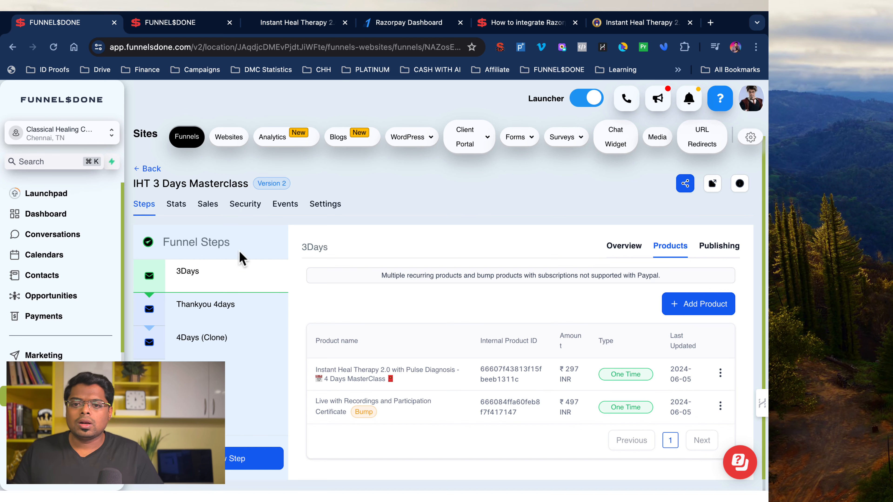
Open the 3Days step page in the builder via Edit in a New Tab, closing the leftover tab
click(610, 245)
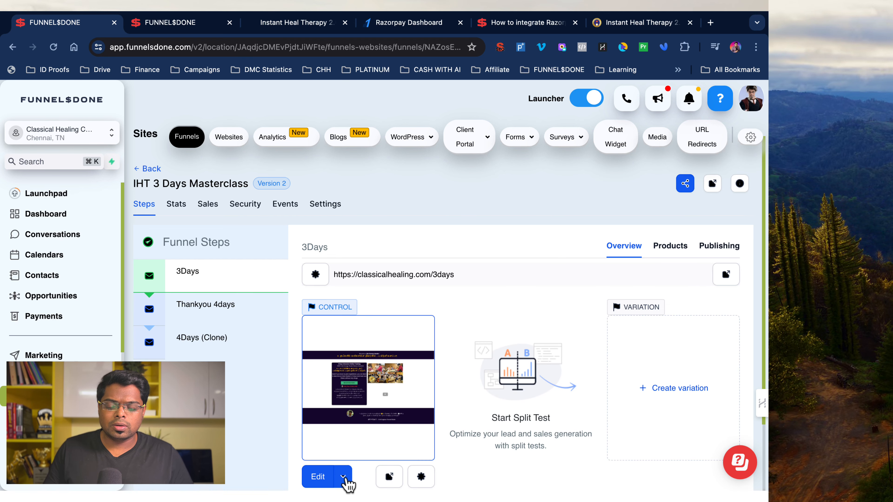
click(343, 477)
scroll(348, 484, down, 1)
click(354, 422)
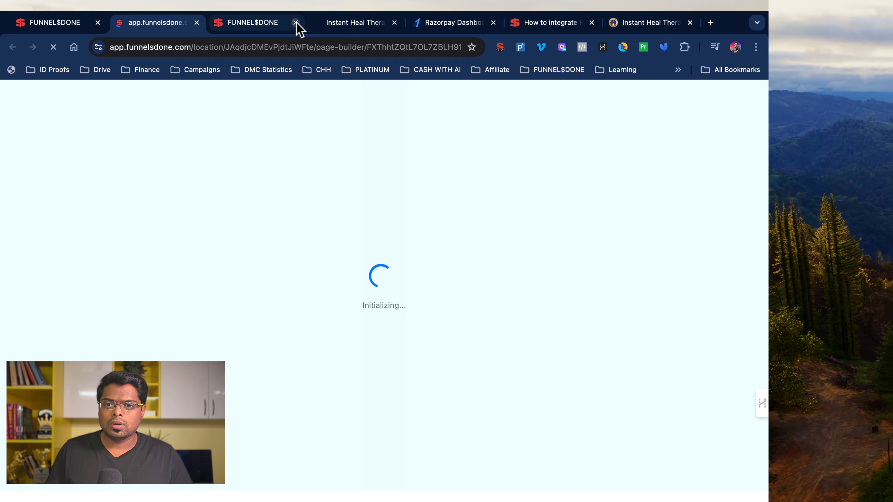
click(296, 23)
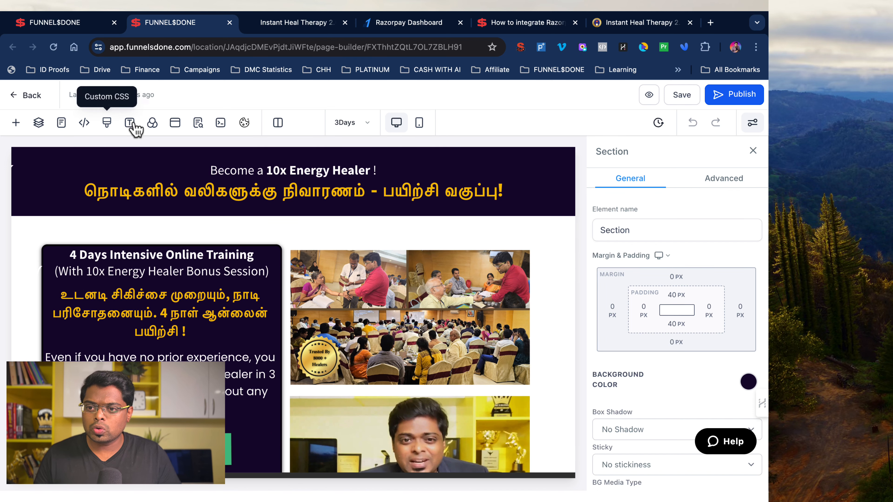
Open the page's popup and select its two-step order form
click(175, 125)
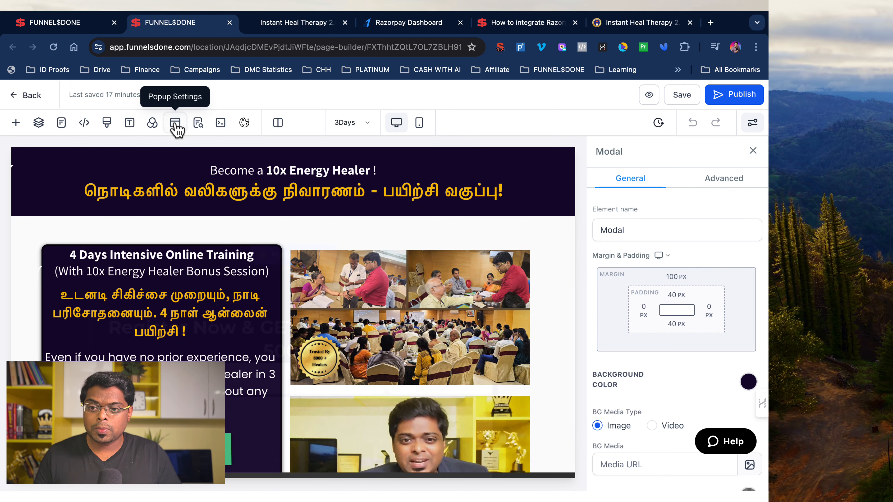
scroll(334, 387, down, 5)
click(332, 382)
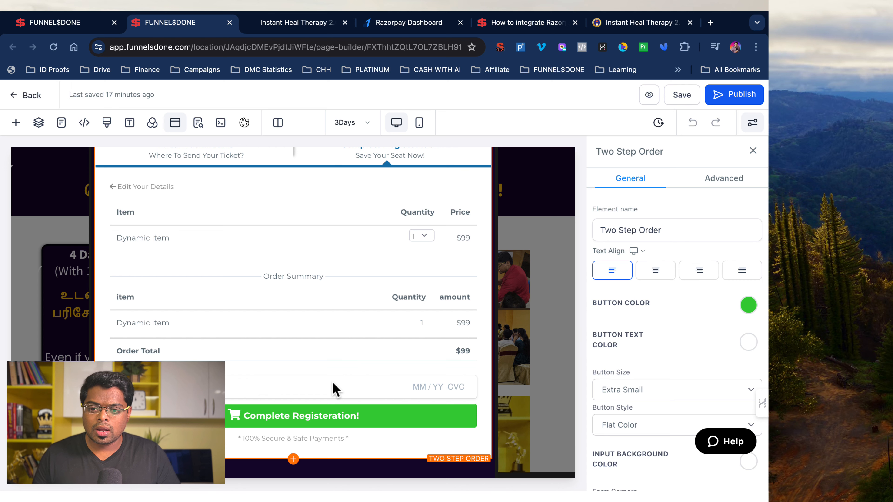
Turn on Enable Order Bump in the order form's Advanced settings
click(721, 190)
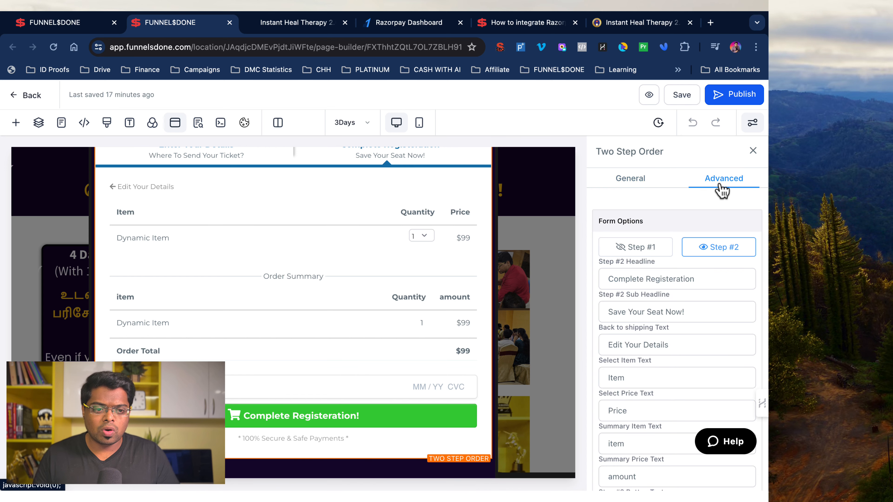
scroll(672, 378, down, 8)
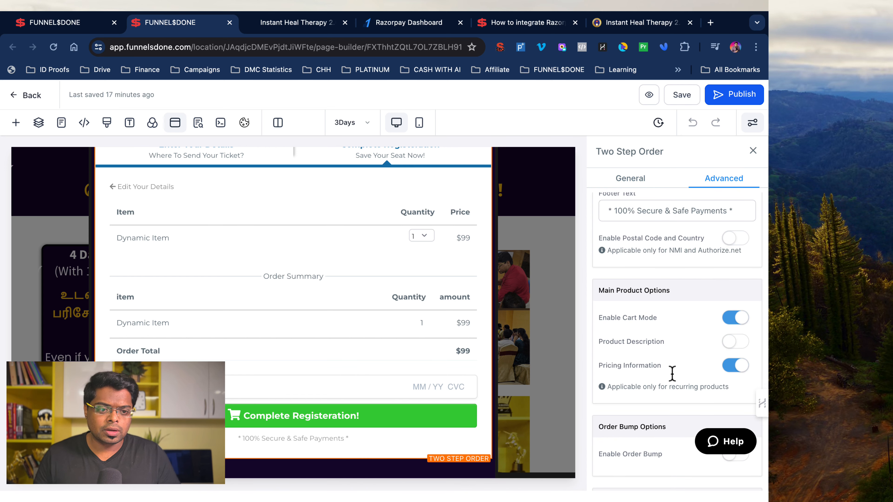
scroll(671, 379, up, 4)
scroll(672, 373, down, 10)
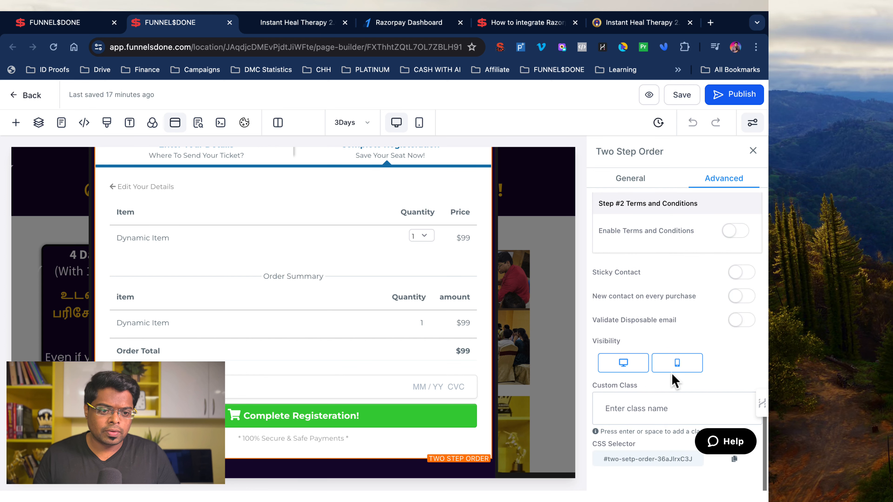
scroll(671, 378, up, 4)
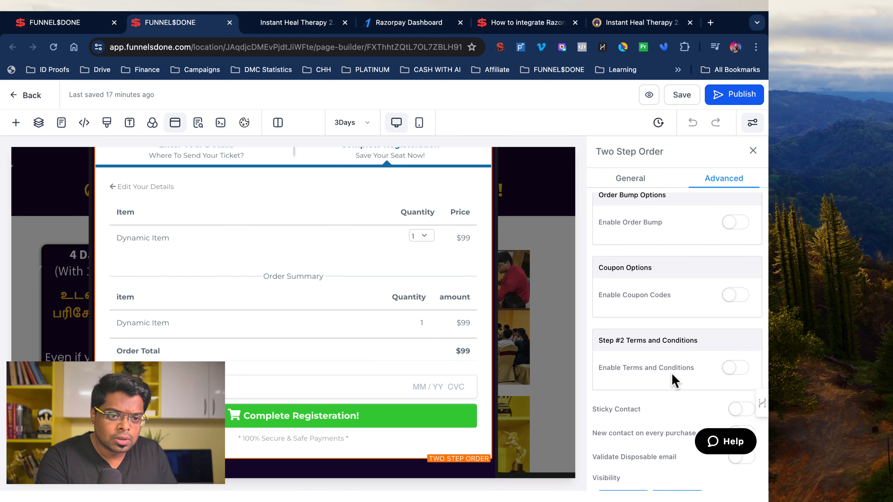
scroll(664, 283, up, 1)
click(741, 246)
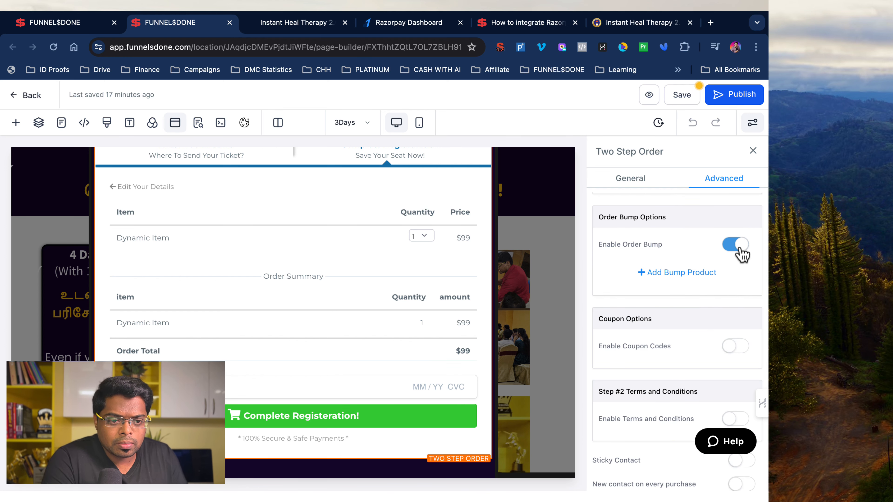
scroll(658, 263, up, 1)
Choose Live with Recordings and Participation Certificate as the bump product
click(678, 301)
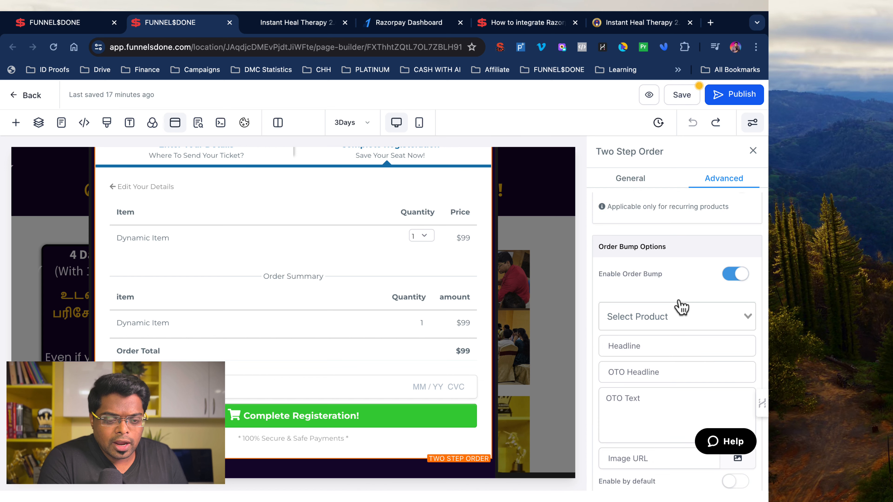
click(666, 314)
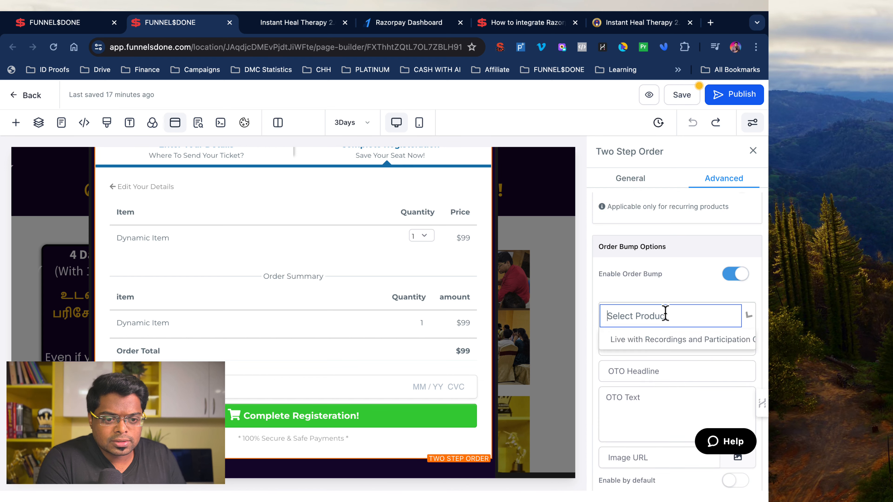
click(666, 340)
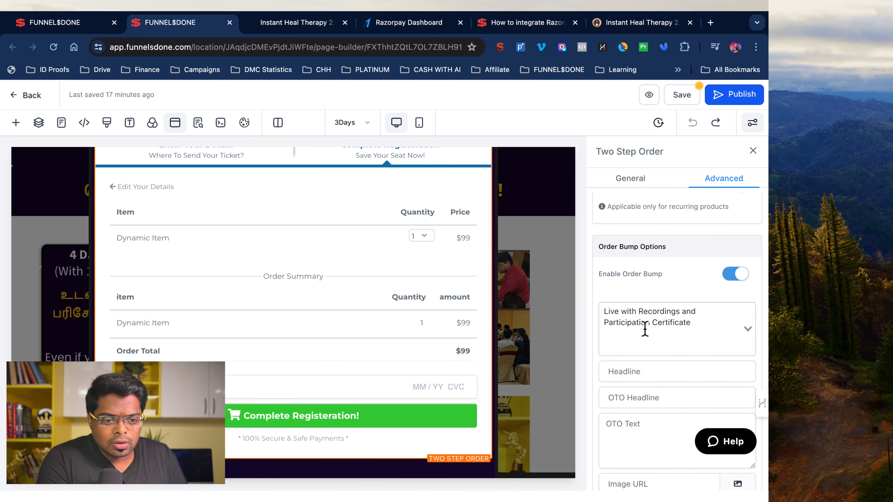
scroll(686, 375, down, 1)
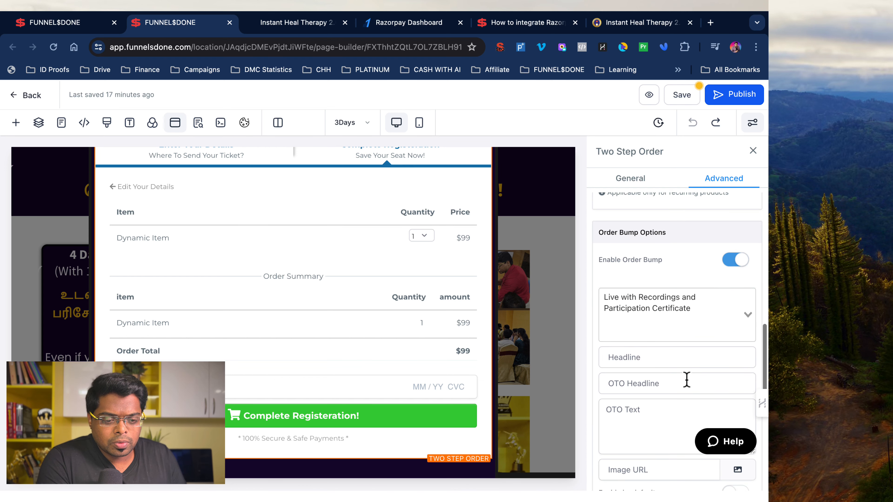
click(670, 365)
click(677, 384)
click(664, 422)
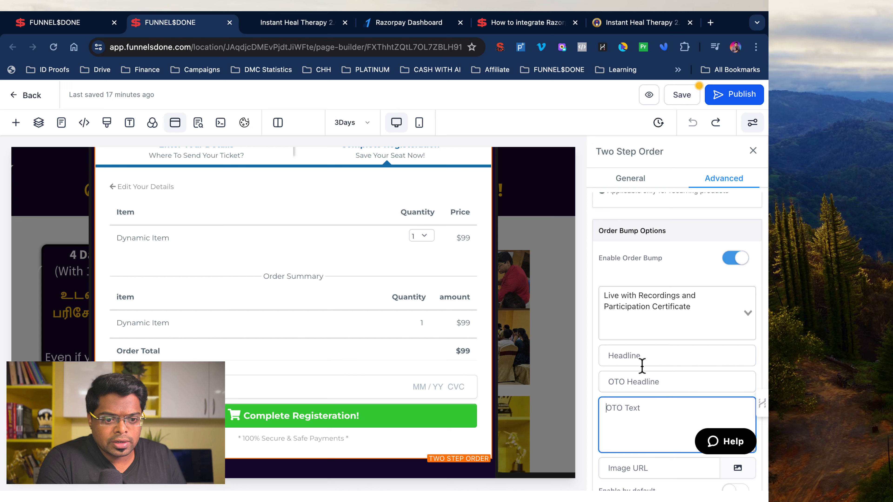
click(636, 357)
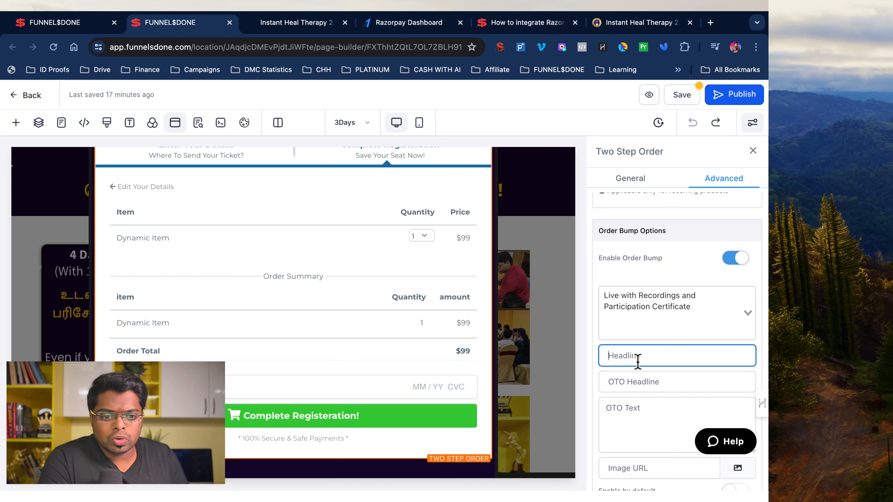
click(628, 299)
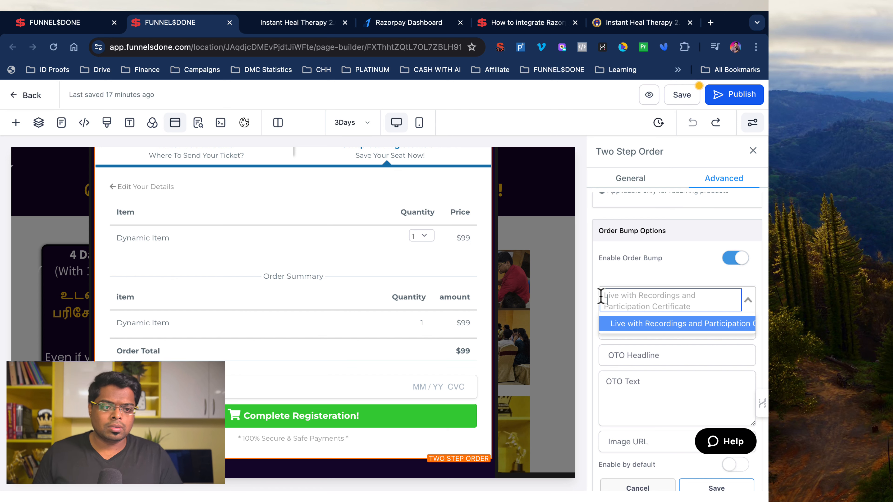
click(645, 359)
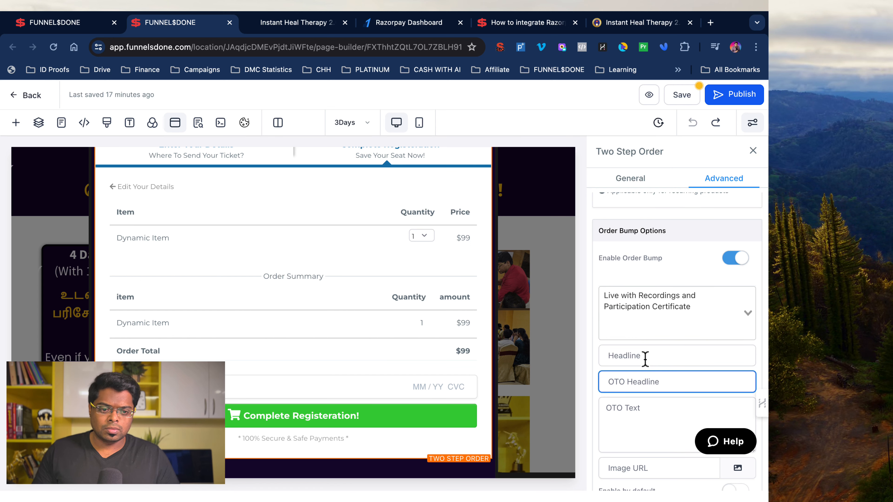
click(645, 358)
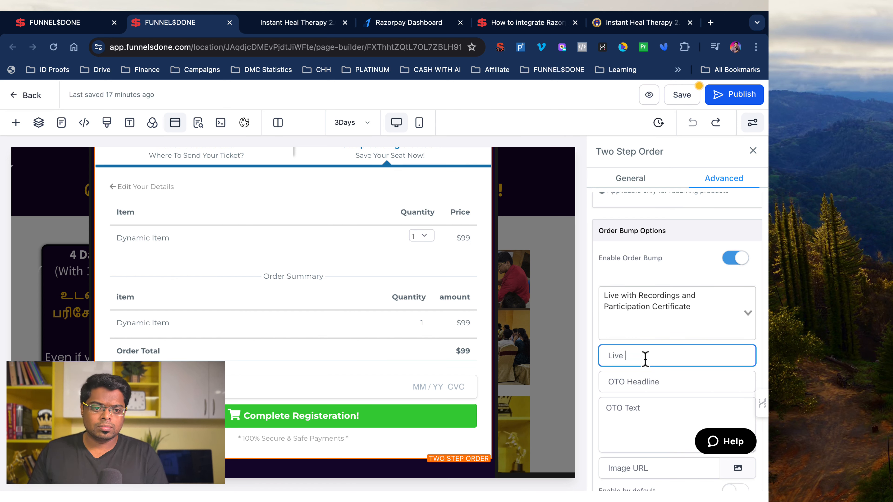
Type test text into the bump headline, then clear it again
text(Live With R)
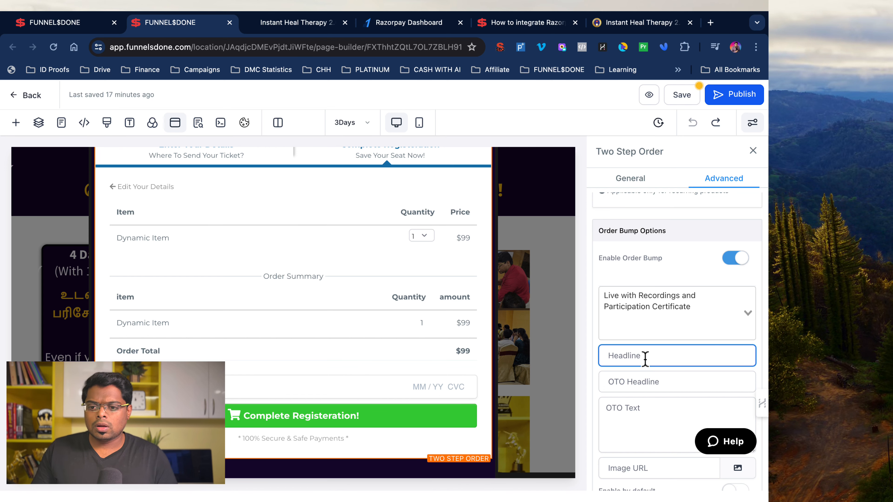
scroll(176, 226, down, 1)
scroll(177, 227, up, 3)
scroll(177, 227, down, 2)
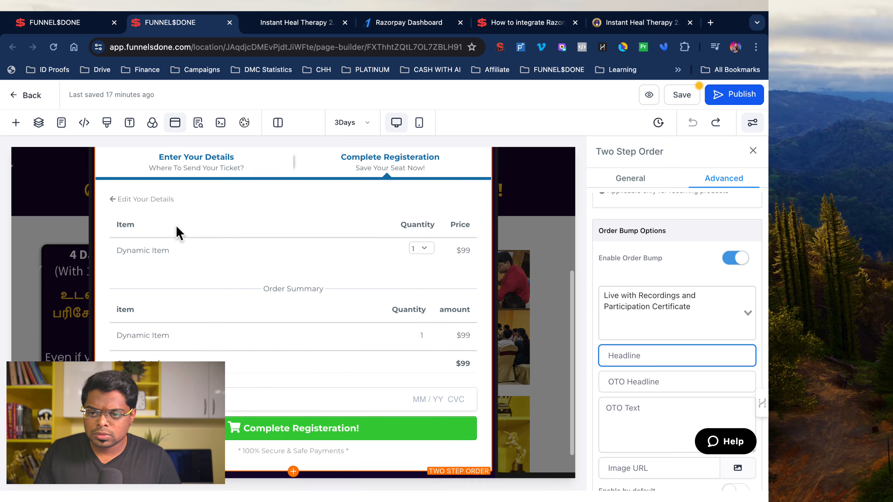
click(652, 352)
text(sdfsdf)
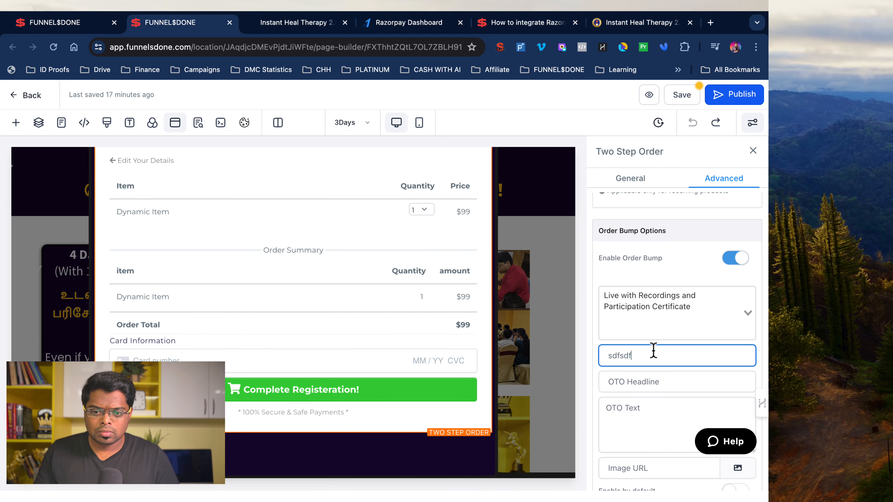
click(651, 397)
click(647, 387)
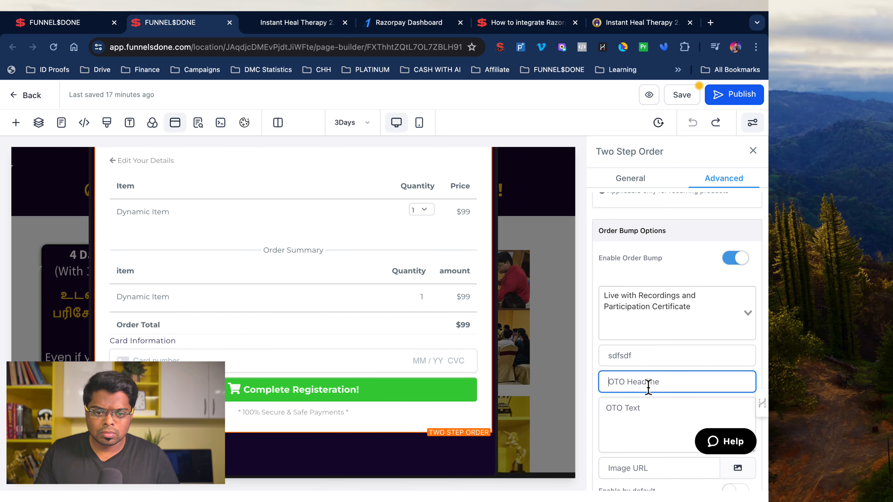
double_click(643, 356)
key(BackSpace)
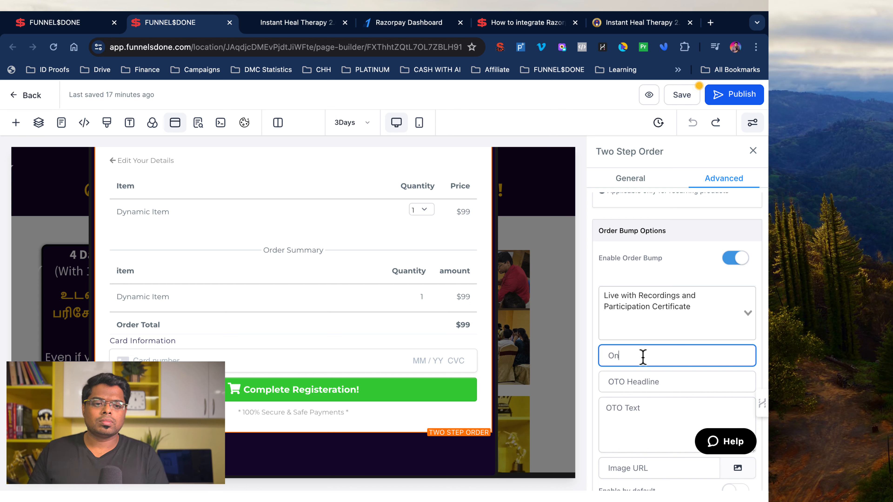
Set headline 'One Time Offer', with 'Live with Recordings and Participation Certificate' as OTO Headline and Text
text(One Time Offer)
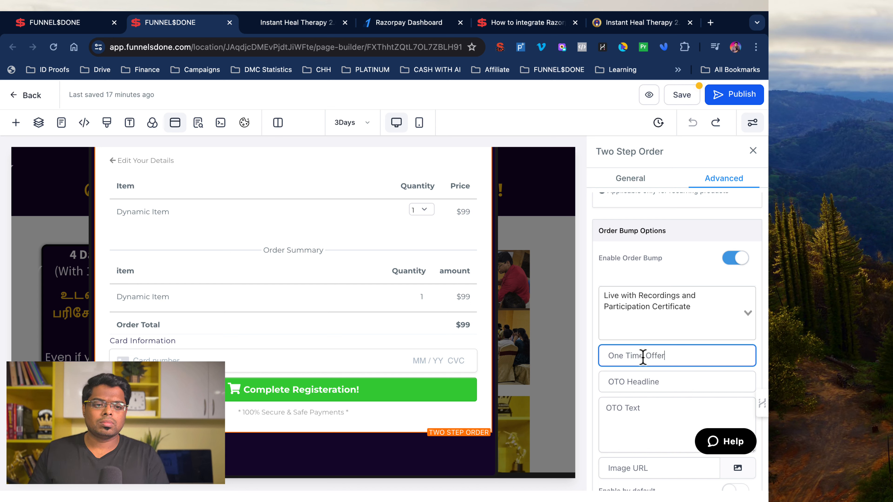
key(Tab)
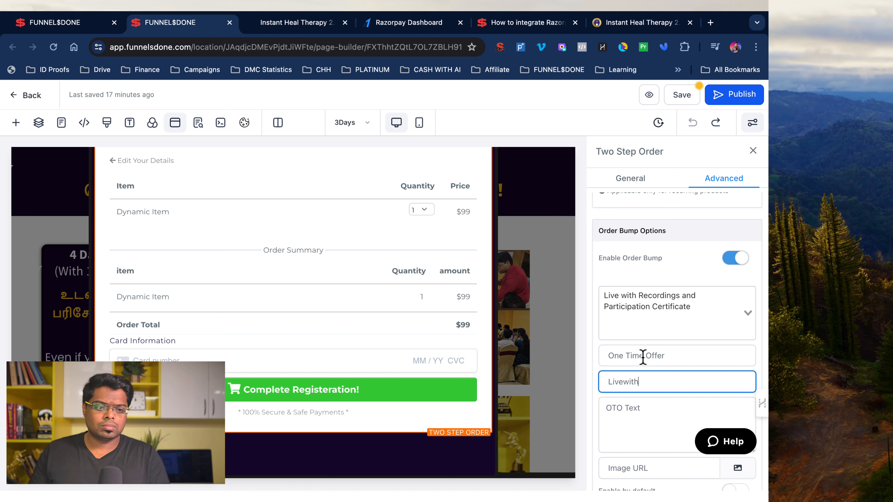
key(BackSpace)
key(BackSpace)
key(BackSpace)
key(BackSpace)
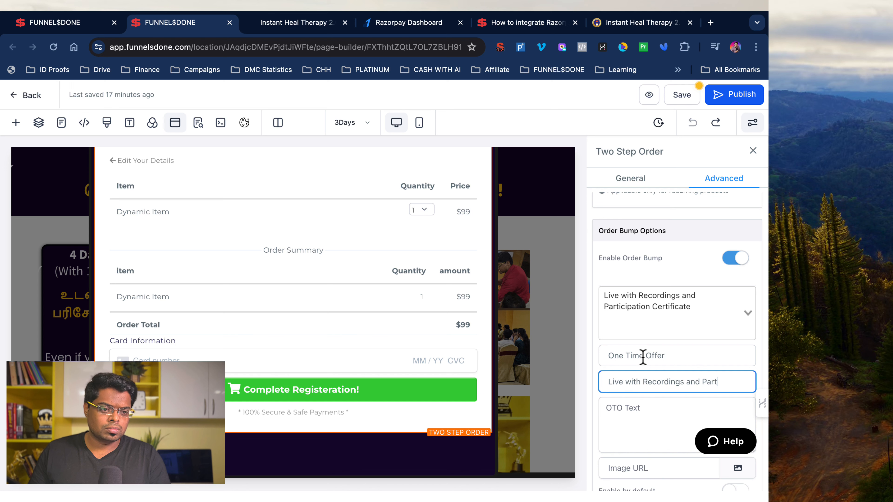
text(ation Certi)
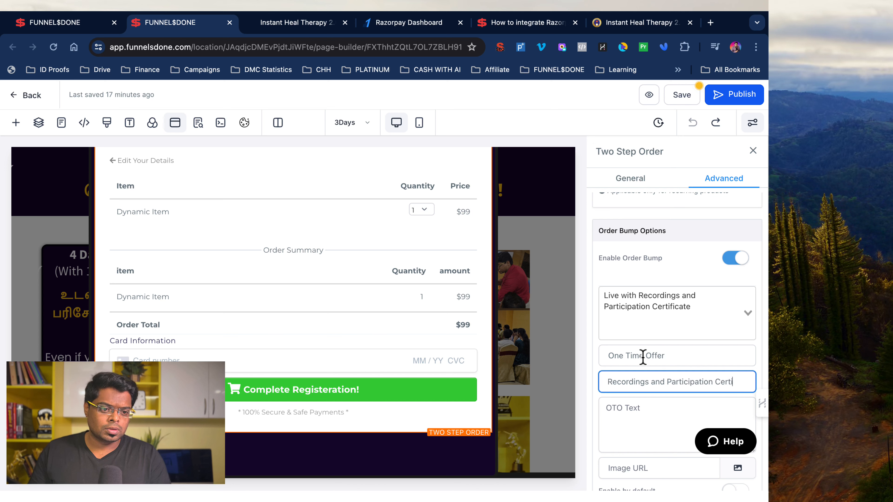
text(ficate)
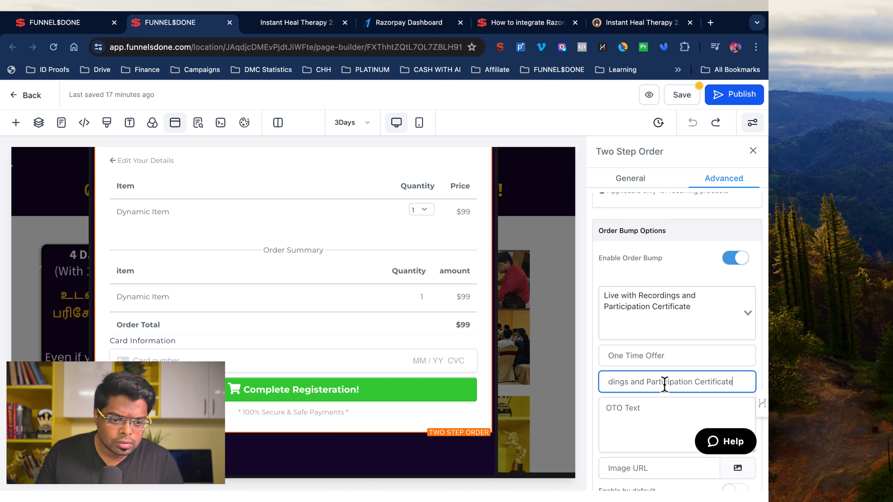
key(ctrl+a)
key(ctrl+c)
click(668, 423)
key(ctrl+v)
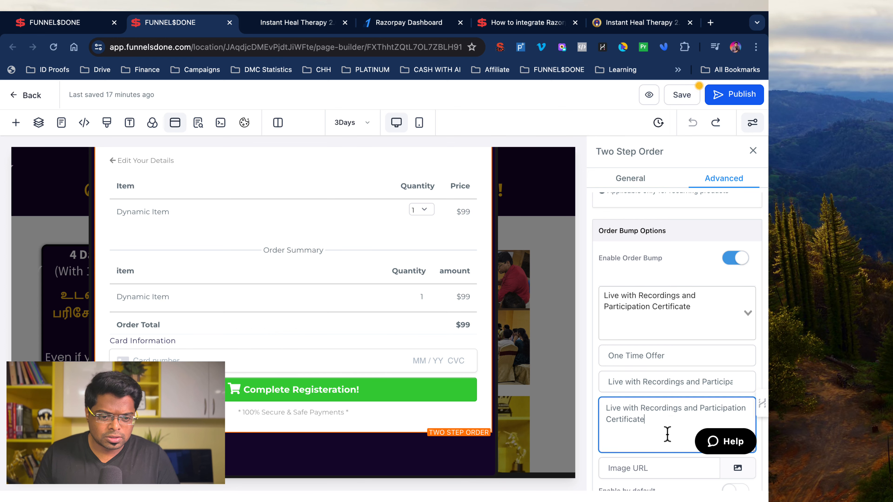
Leave the offer image address empty and keep the bump unchecked by default
scroll(667, 433, down, 3)
click(657, 381)
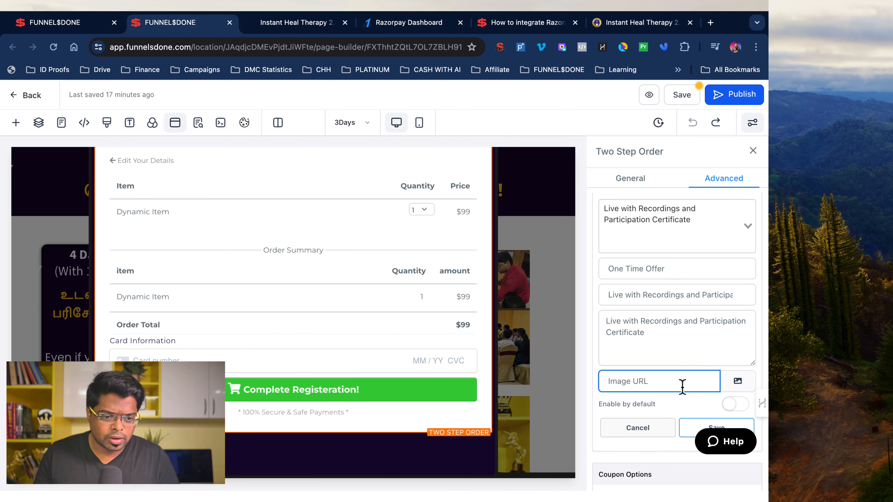
scroll(682, 387, down, 2)
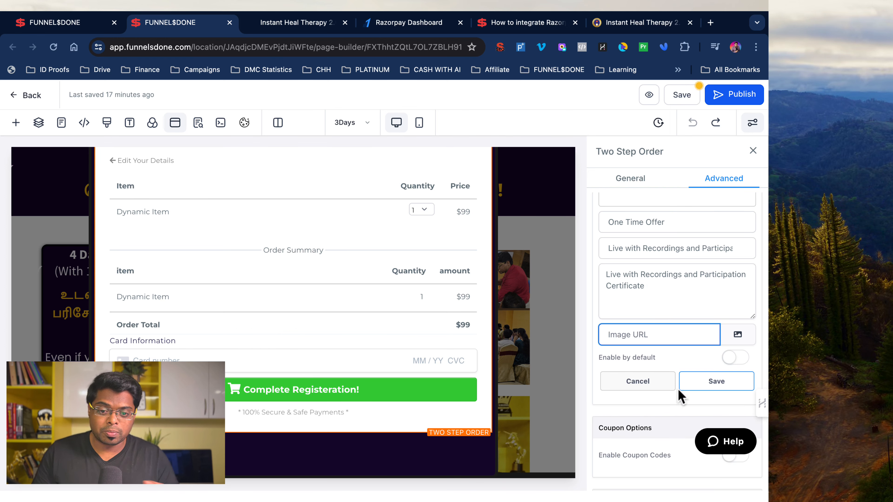
click(678, 366)
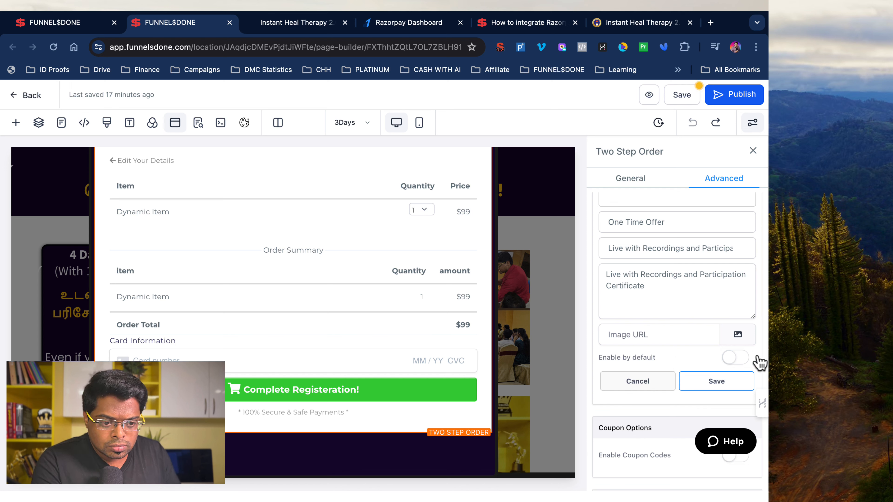
click(735, 358)
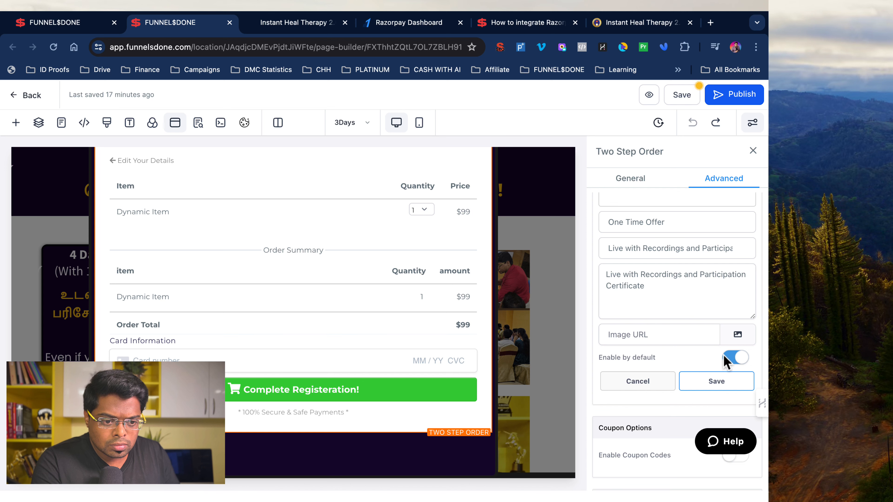
click(729, 362)
scroll(670, 370, down, 4)
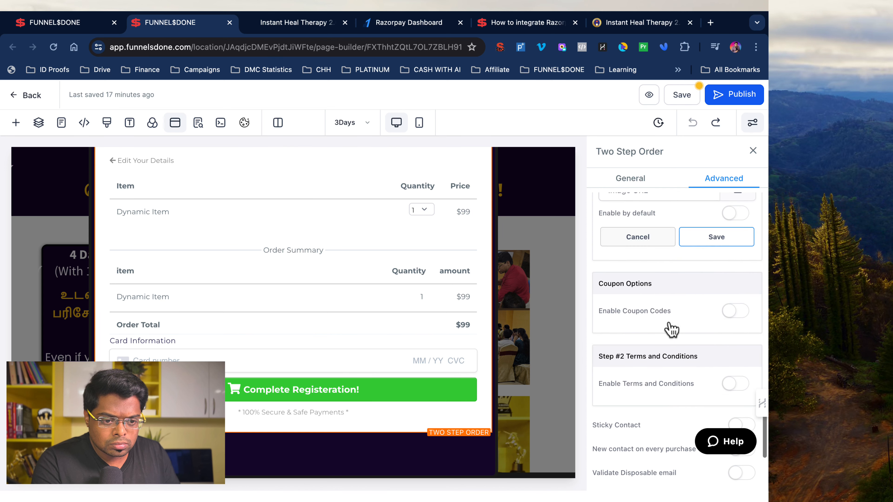
scroll(669, 329, up, 3)
scroll(684, 380, down, 2)
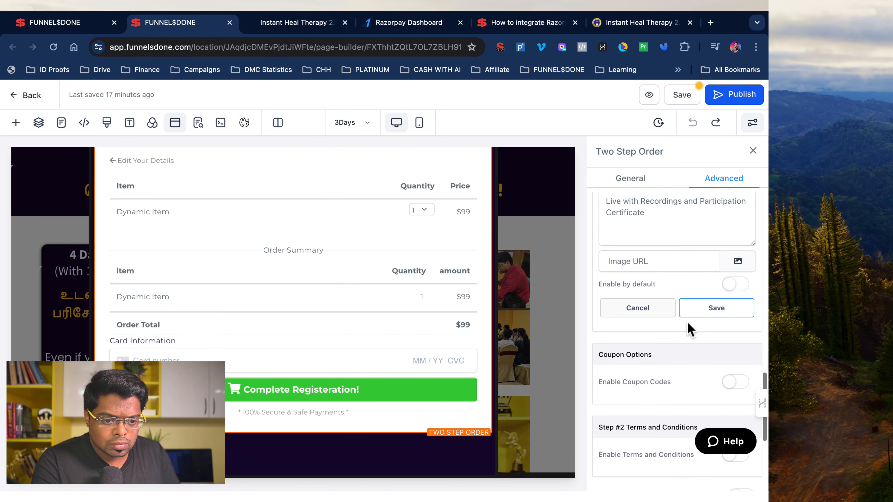
Save the order bump, then reopen the One Time Offer box for editing
click(714, 305)
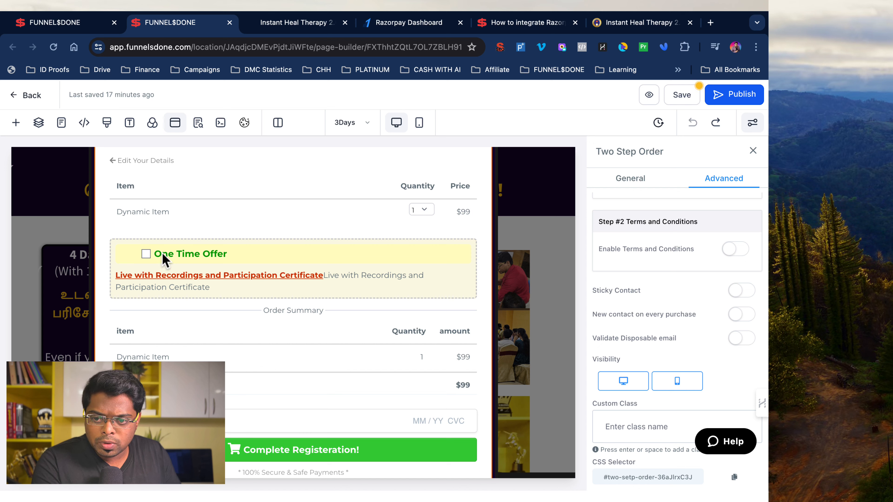
scroll(656, 314, down, 1)
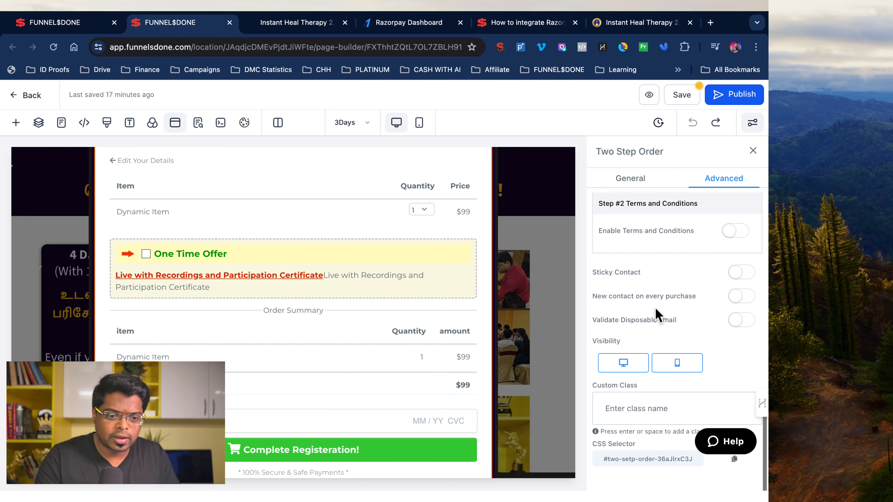
scroll(655, 308, up, 5)
scroll(656, 309, down, 2)
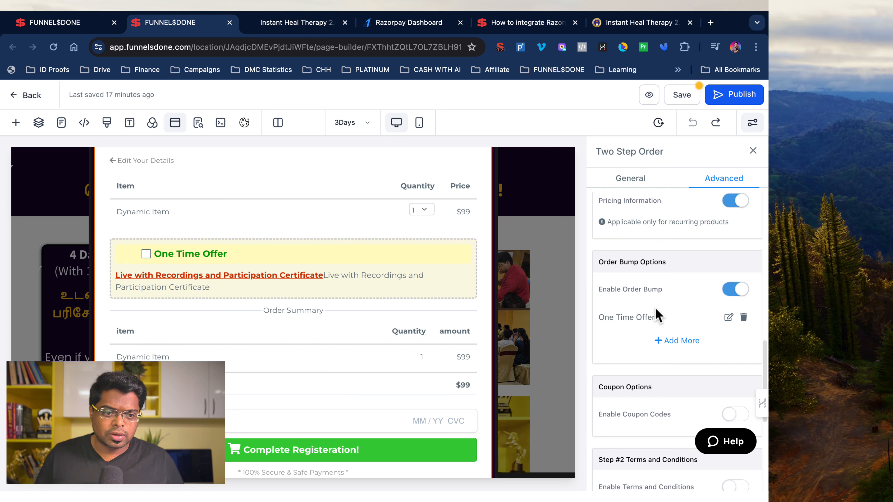
scroll(656, 313, down, 1)
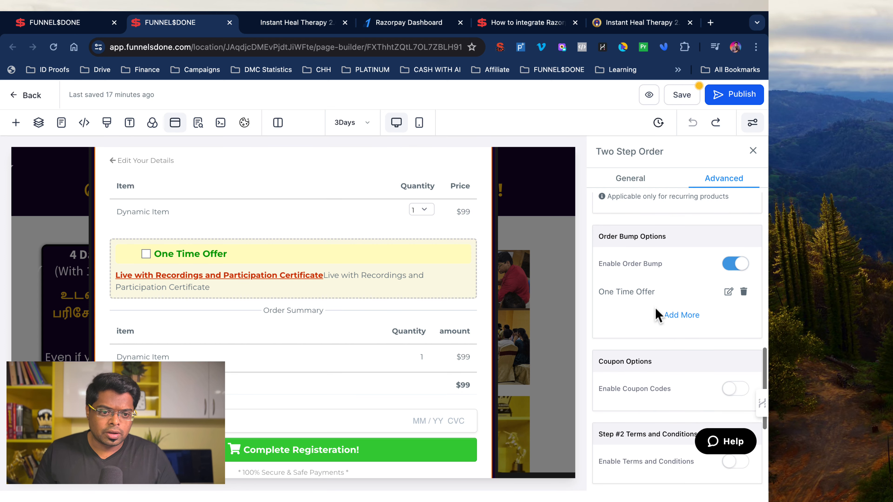
click(728, 292)
Clear the One Time Offer title and the headline field's existing text
scroll(671, 337, down, 2)
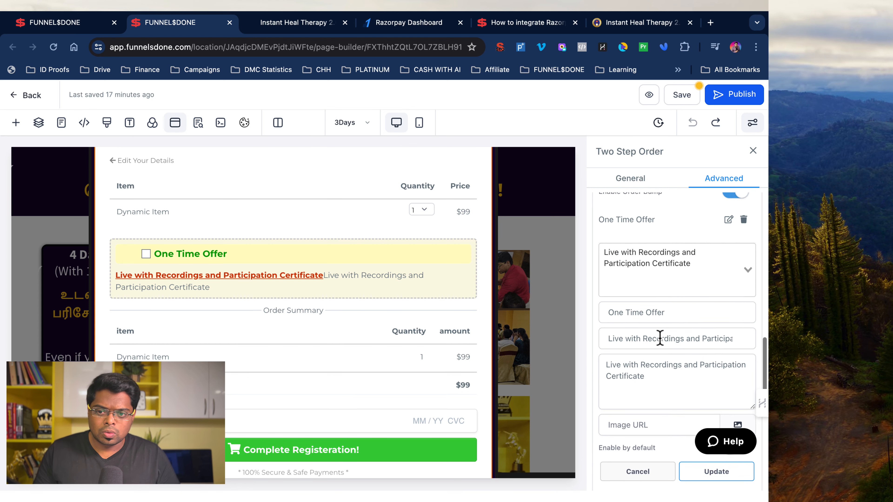
triple_click(688, 317)
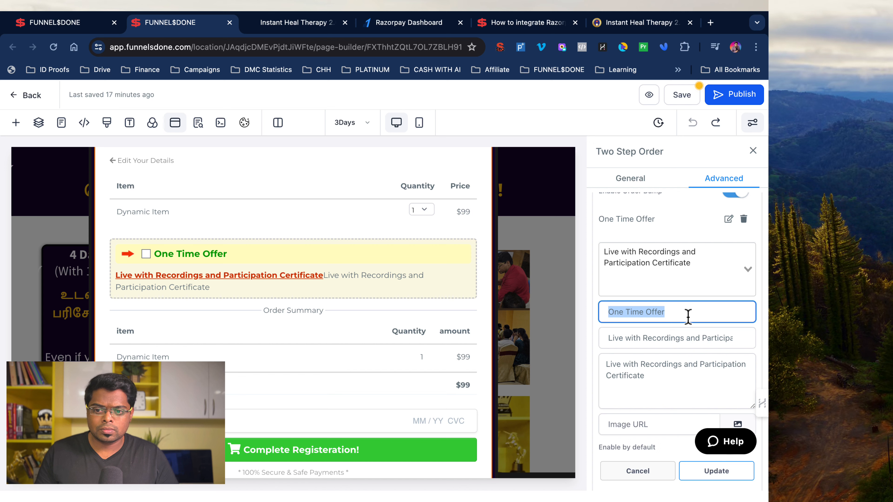
click(735, 338)
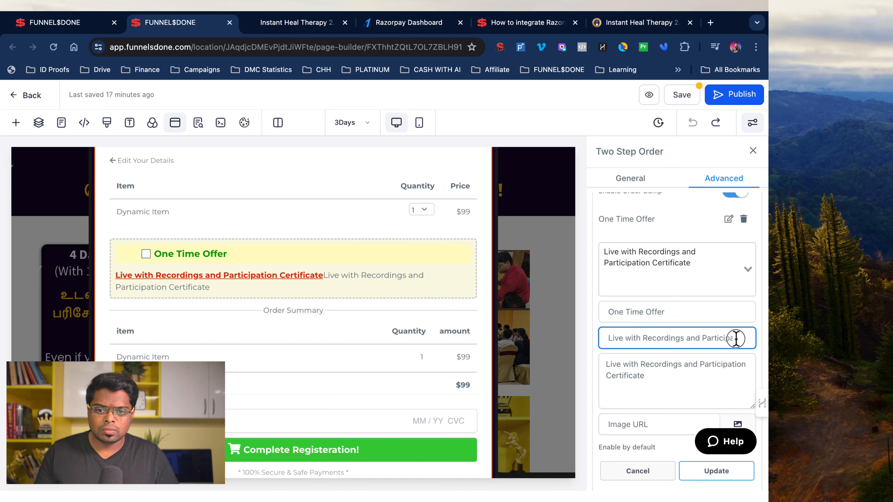
triple_click(646, 333)
key(ctrl+c)
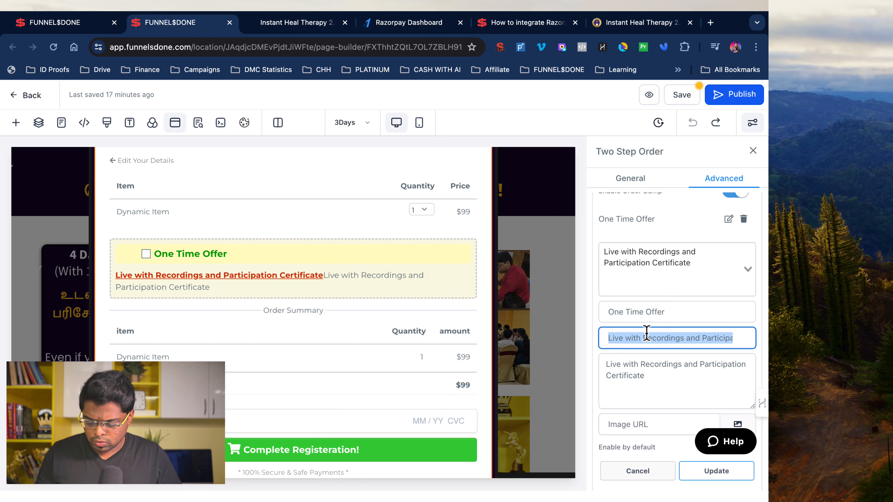
key(BackSpace)
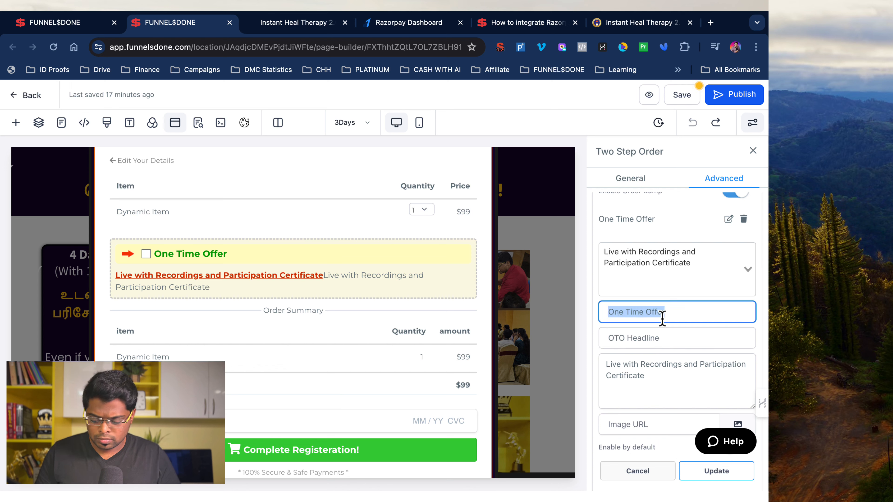
key(ctrl+v)
click(663, 339)
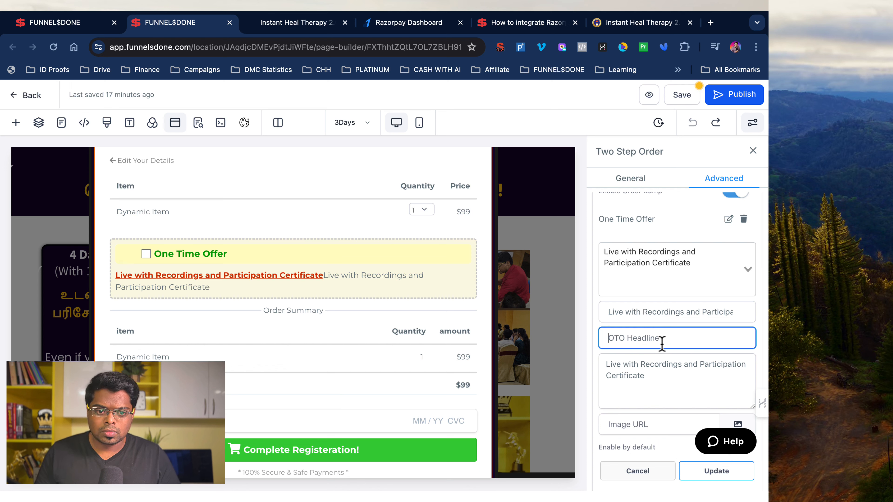
click(647, 374)
drag(647, 374, 588, 360)
key(ctrl+c)
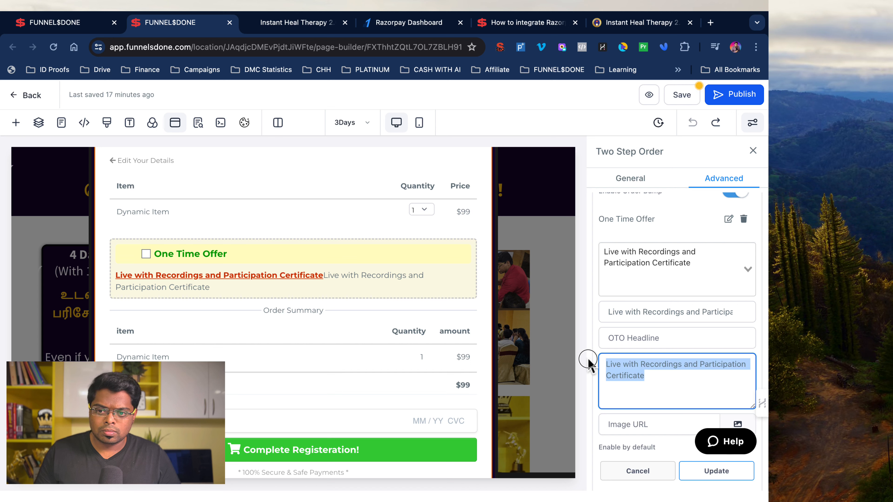
triple_click(664, 312)
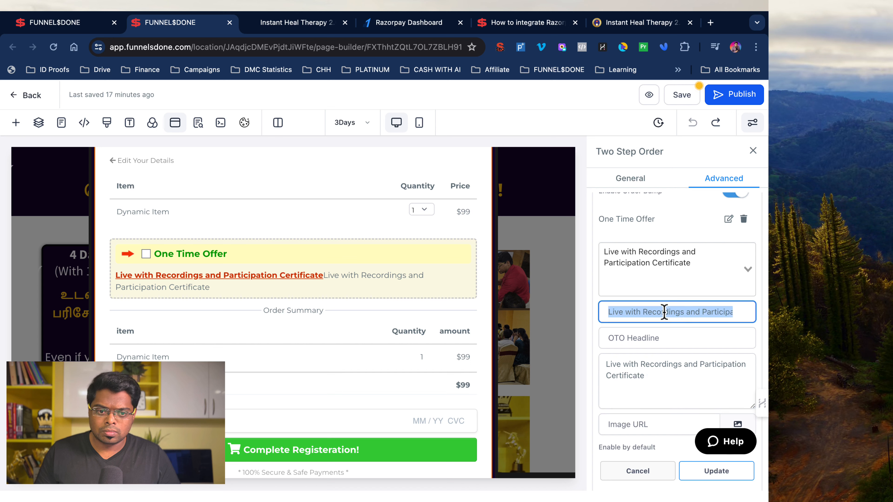
key(BackSpace)
Paste the product name into the OTO headline and select the description text
click(638, 339)
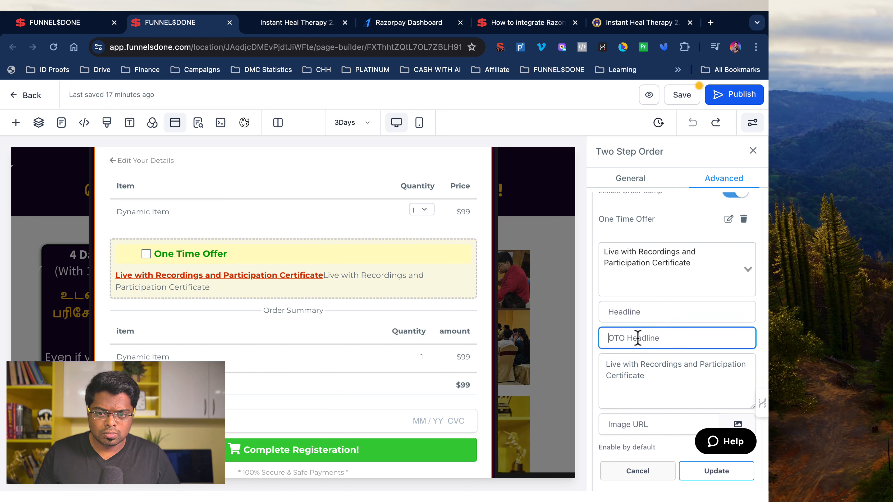
key(ctrl+v)
click(660, 374)
double_click(661, 375)
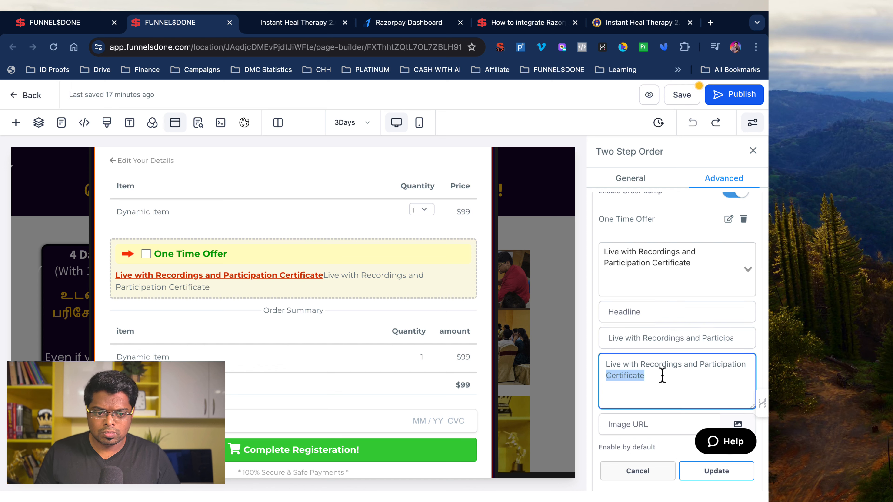
double_click(661, 376)
drag(661, 375, 584, 363)
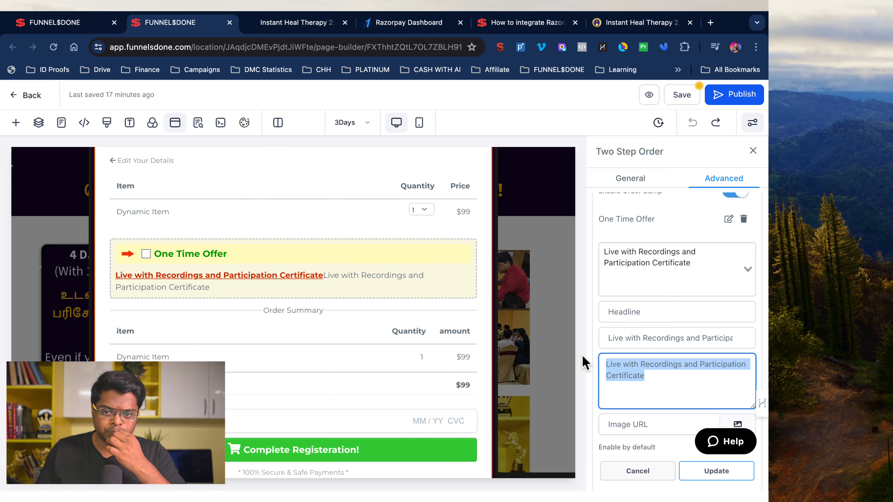
Write the checkbox headline 'Select This If You Want Recordings' and select the old description
click(647, 317)
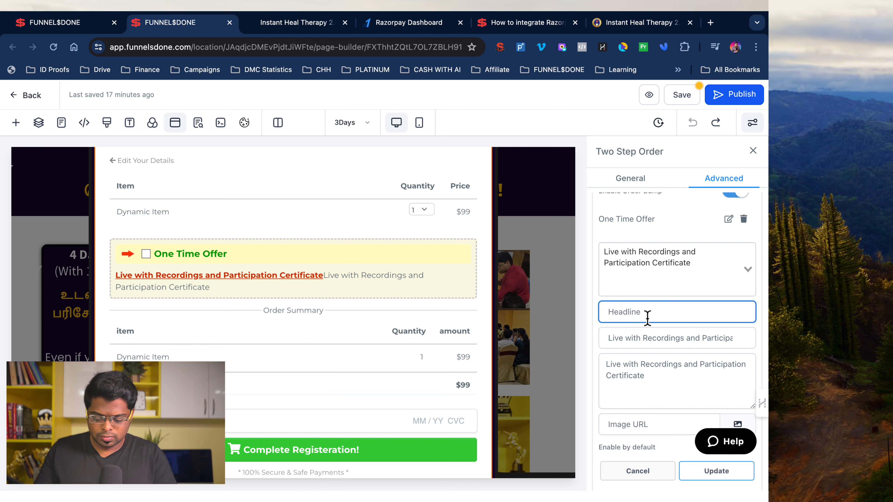
text(Sel)
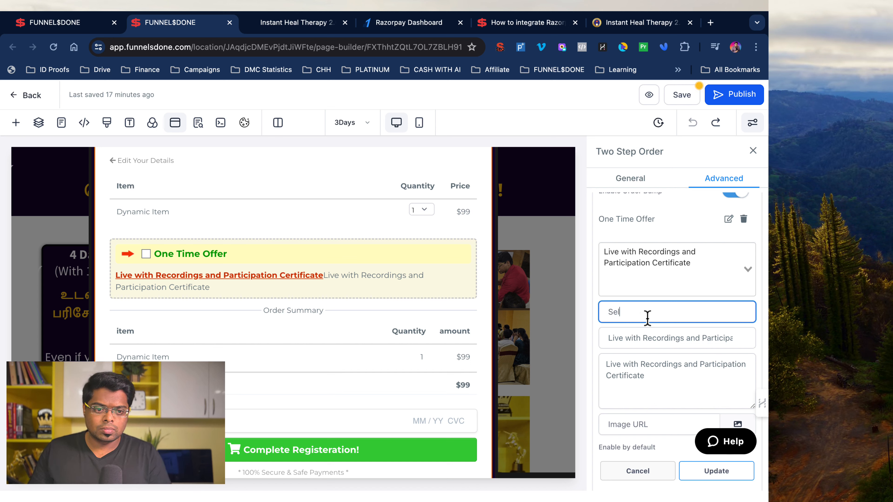
text(ect This )
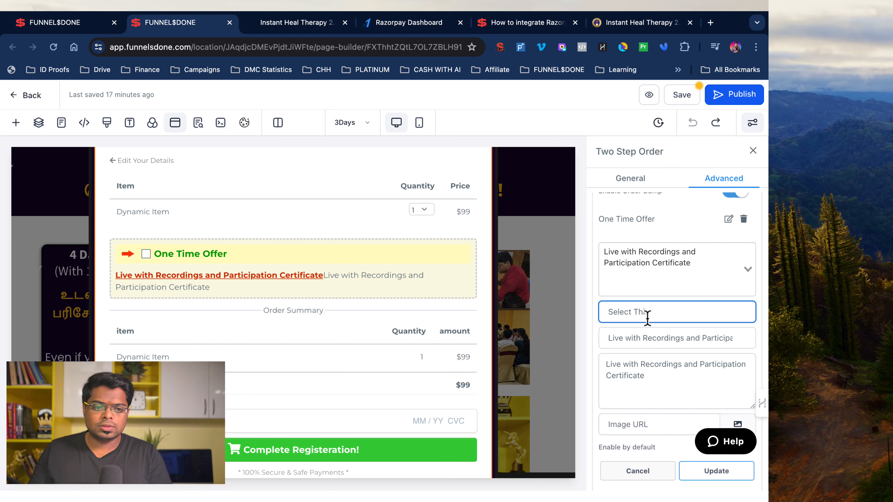
text(If You Want Reco)
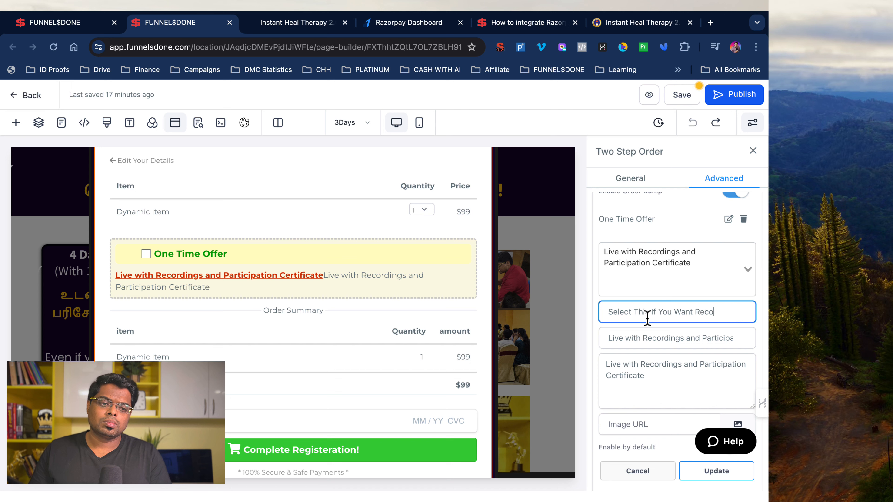
text(rdings)
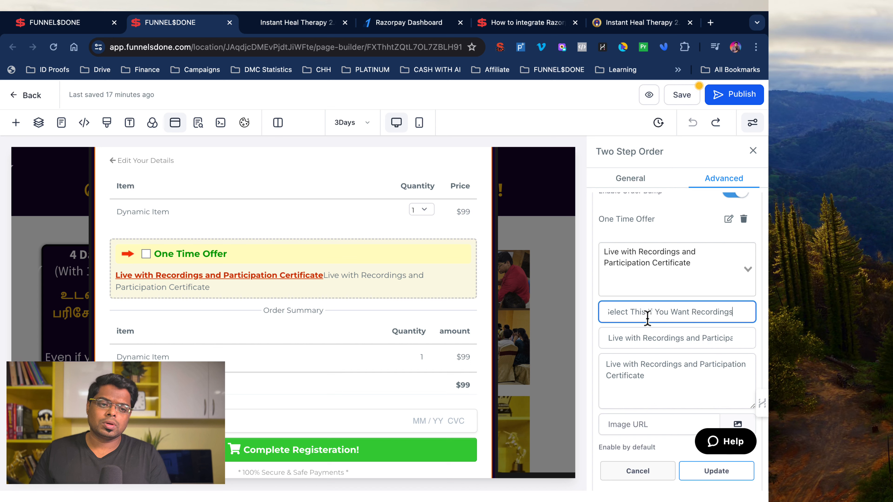
click(626, 339)
click(674, 369)
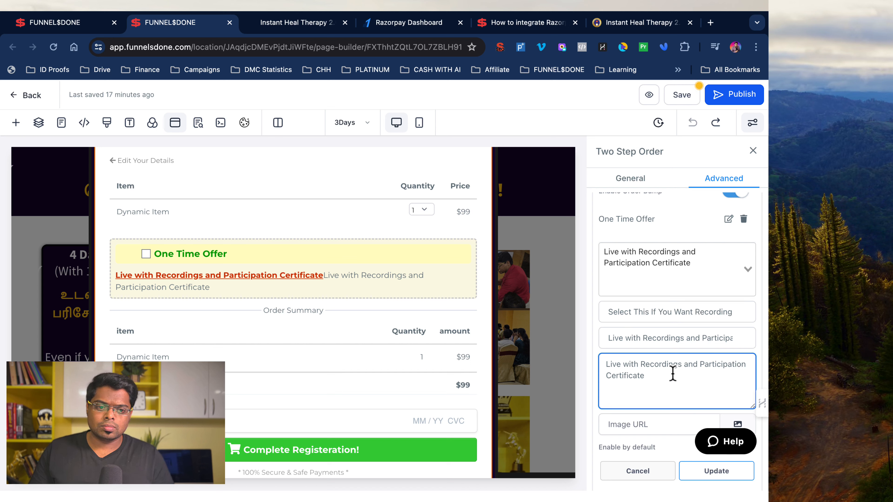
triple_click(673, 374)
triple_click(670, 383)
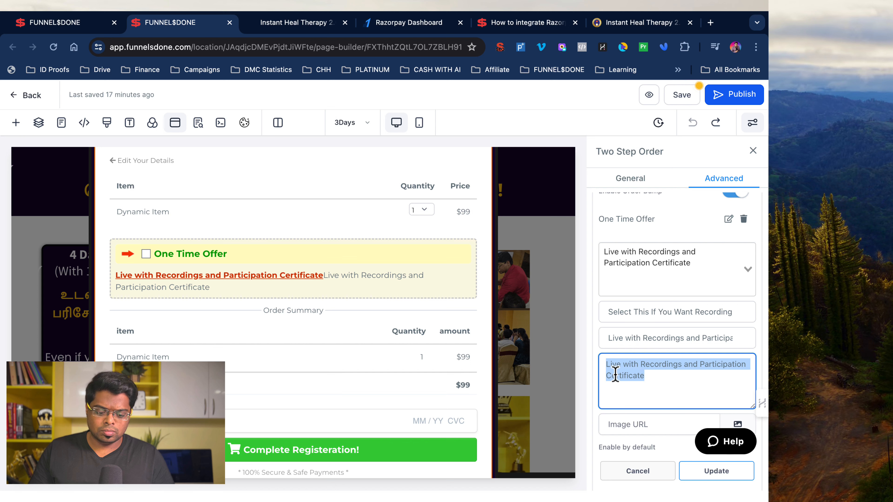
Replace the description with 'Only for Few People…' text on lifetime recordings for LIVE attendees, fixing 'thier', and update
key(BackSpace)
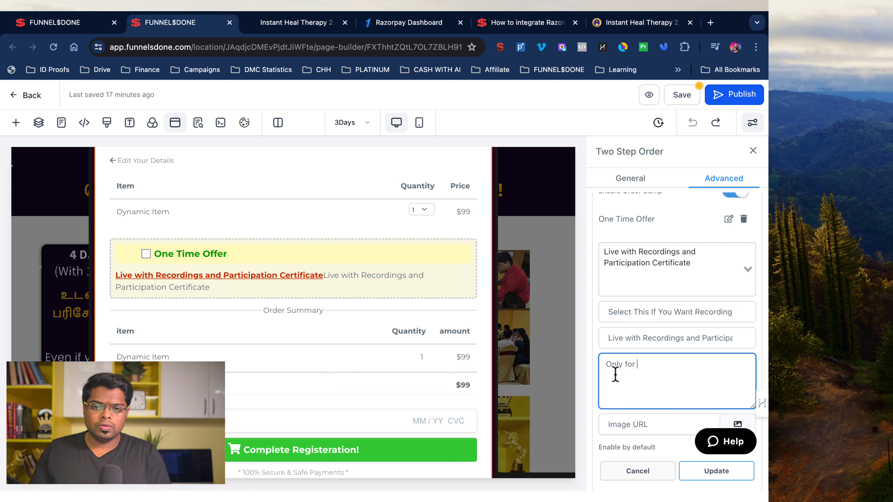
text(Only for Few People)
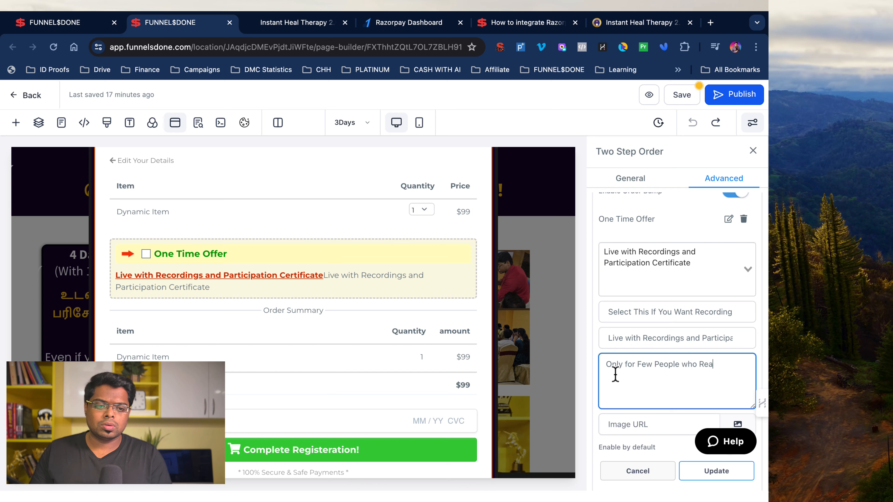
text(who Really serio)
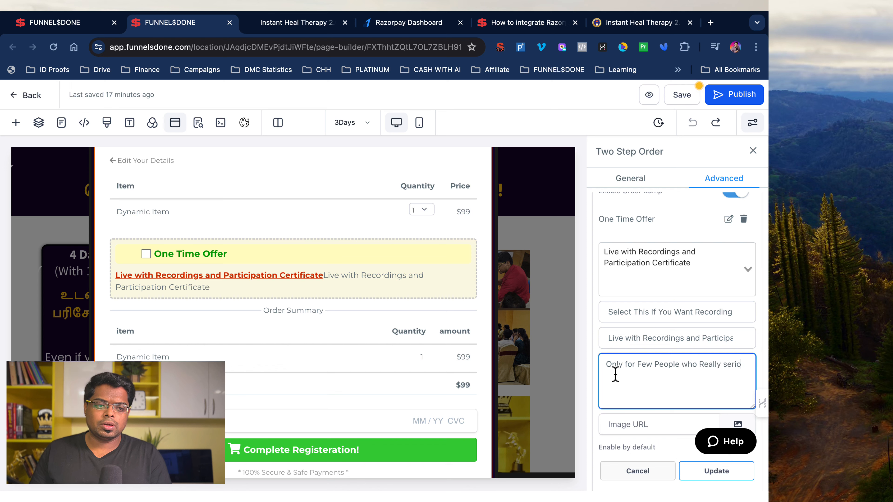
text(us )
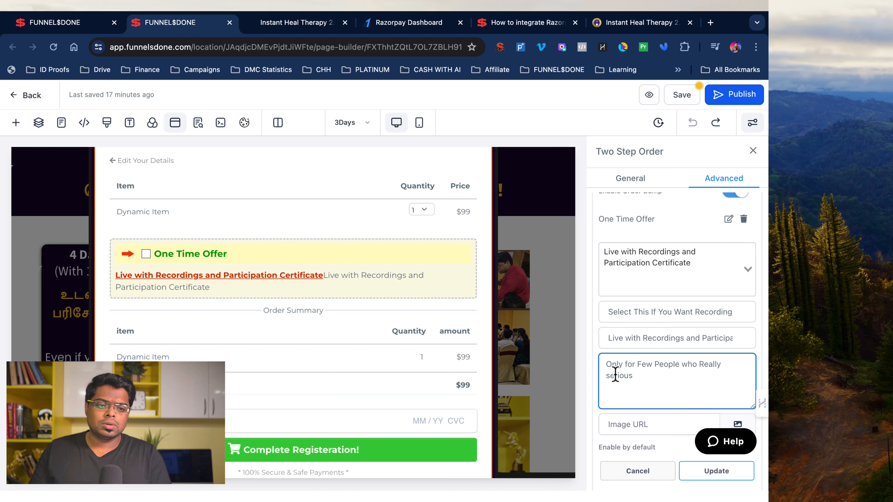
text(get)
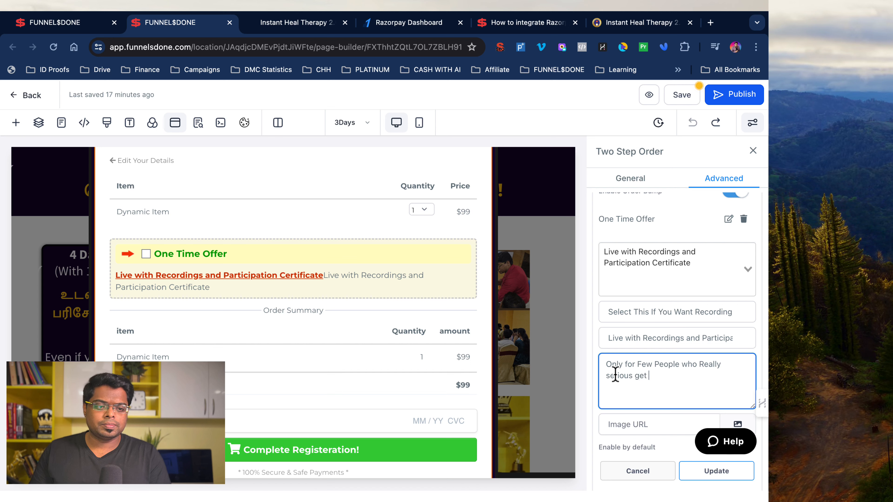
text(select thi)
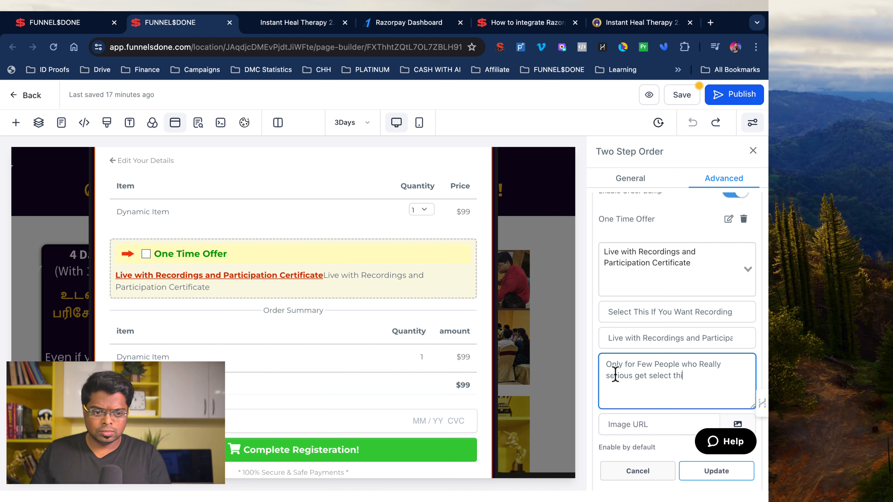
text(s select this for thier f)
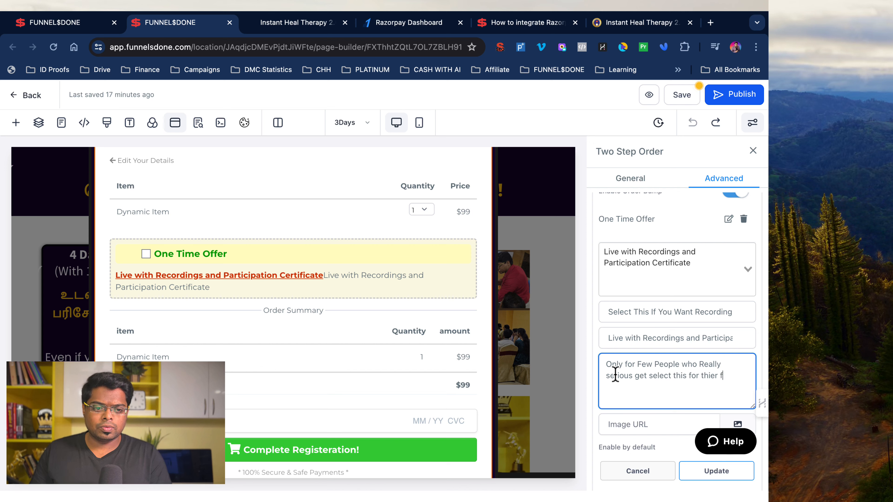
text(uture referenc)
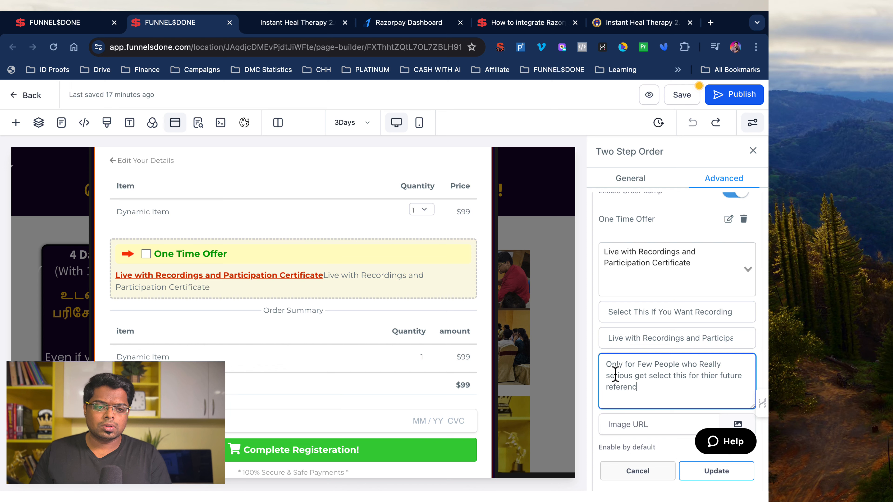
text(e.)
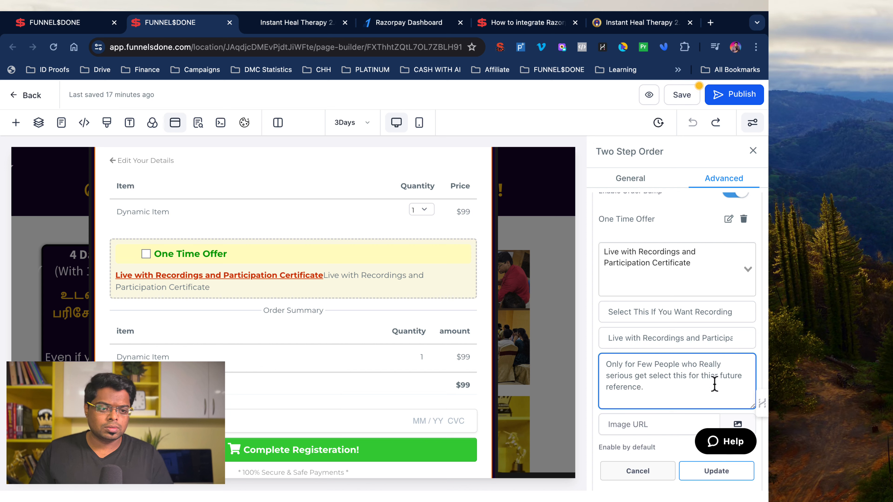
click(710, 379)
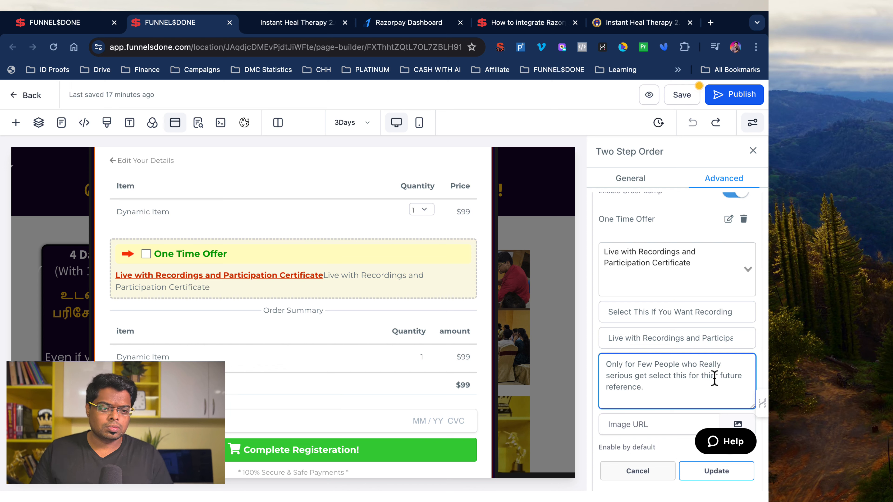
key(Right)
key(shift+Left)
key(shift+Left)
text(ei)
text( And )
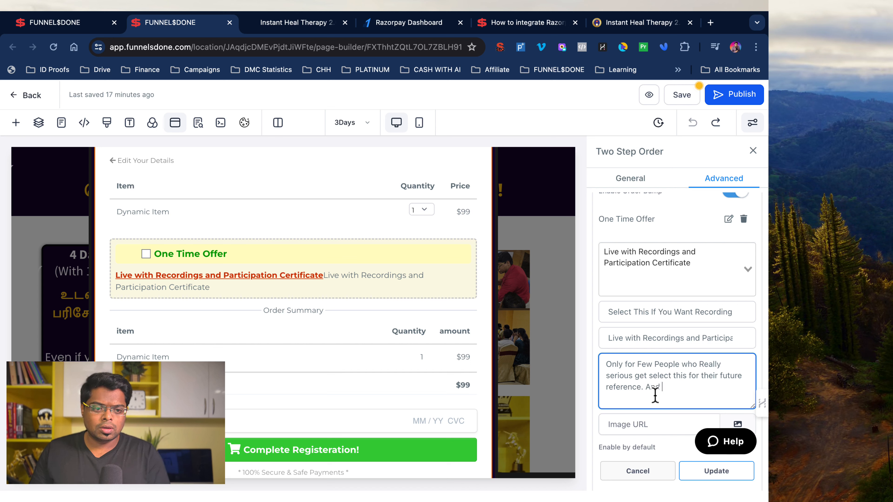
text(re)
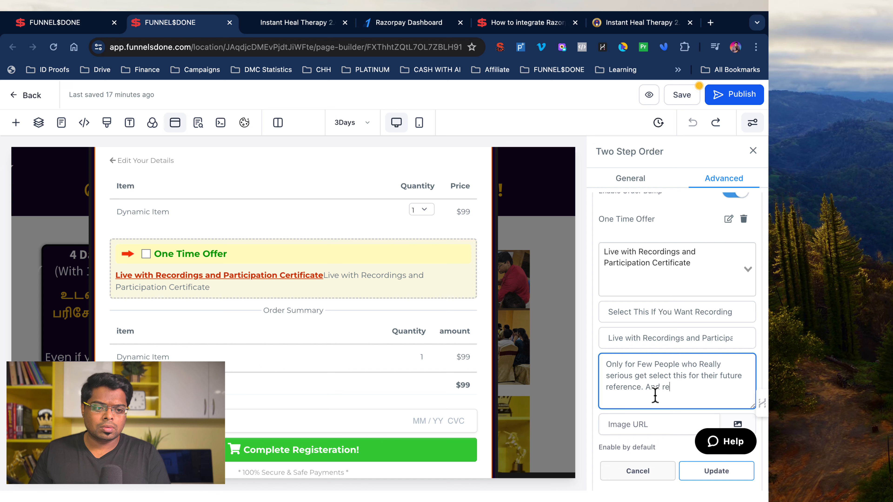
key(BackSpace)
key(BackSpace)
text(Lifeti)
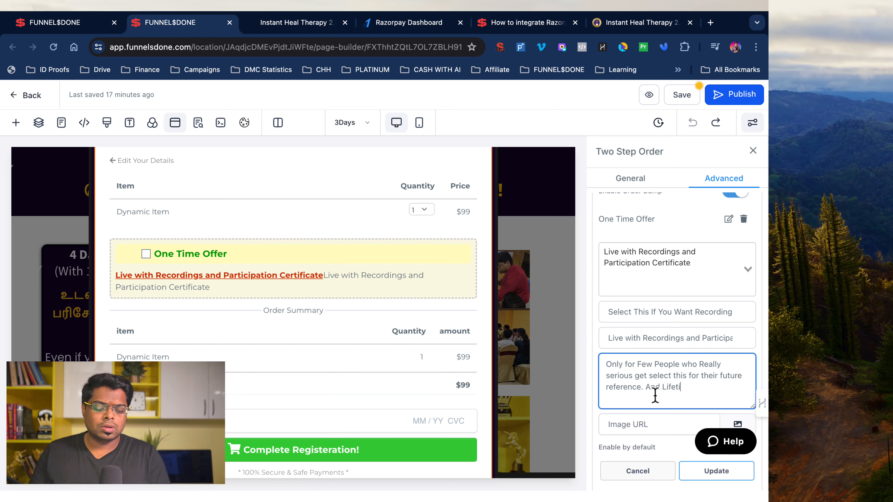
text(me Recording access)
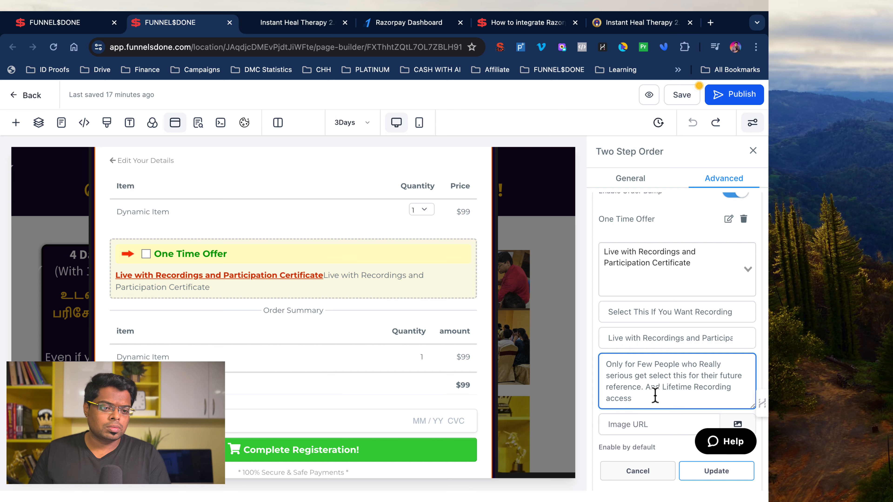
text(given onl)
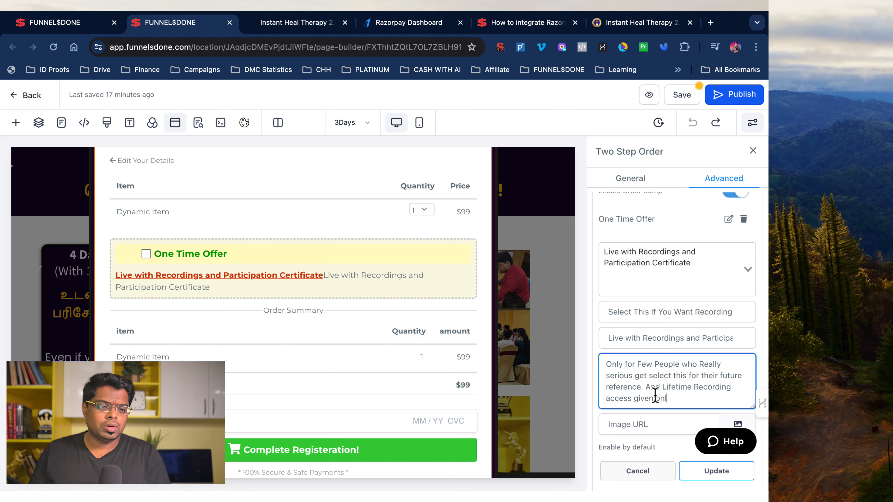
text(y if you )
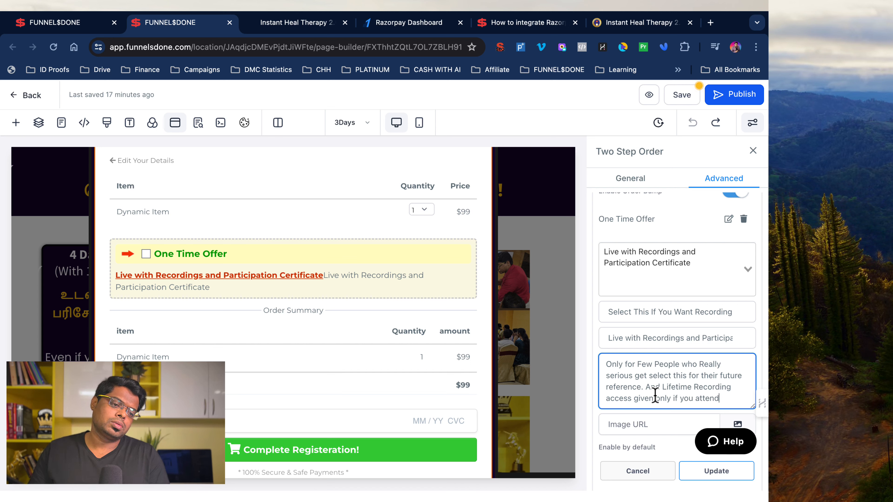
text(attended )
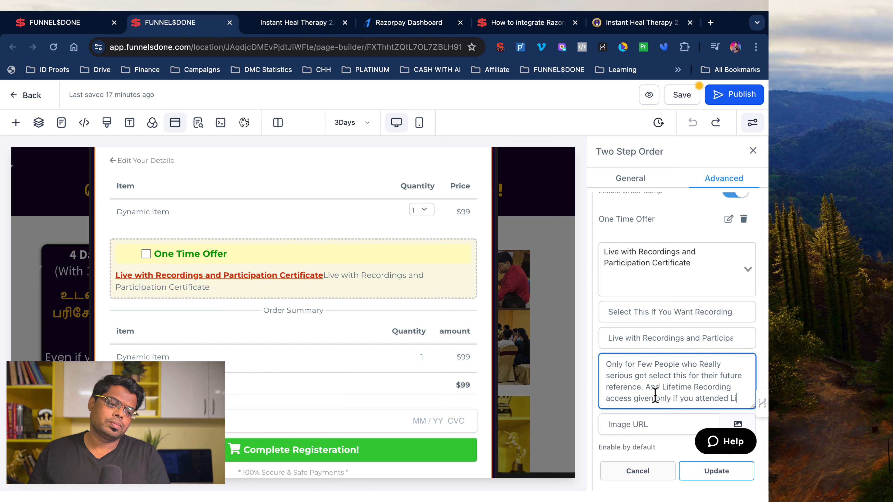
text(LIV)
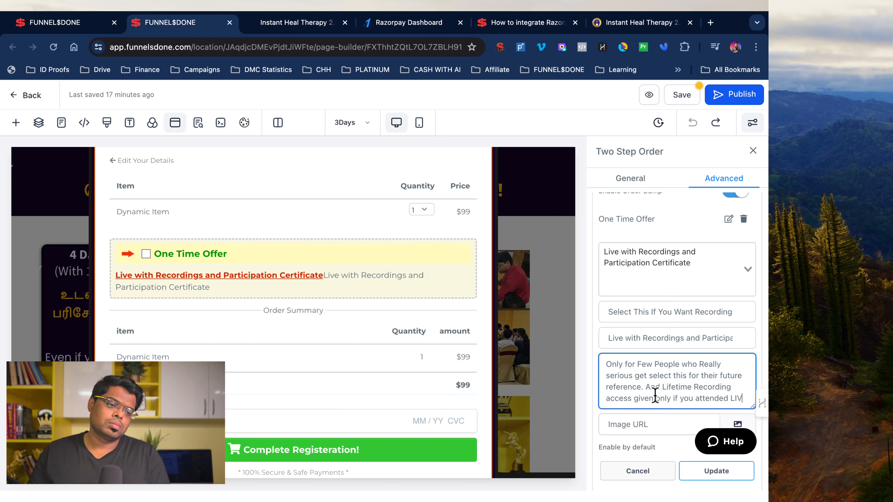
text(E.)
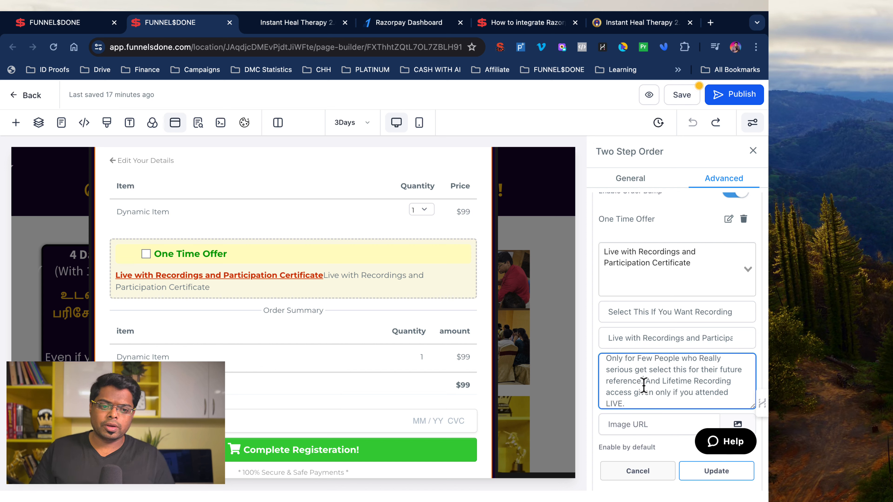
click(691, 473)
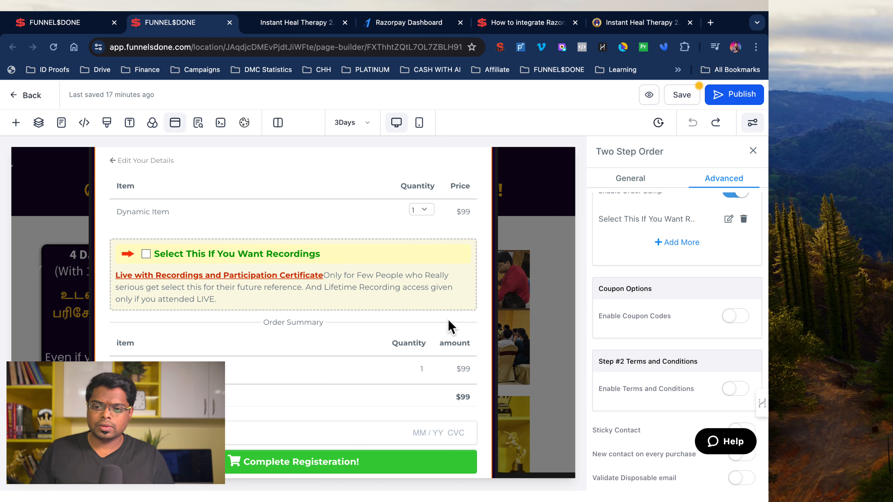
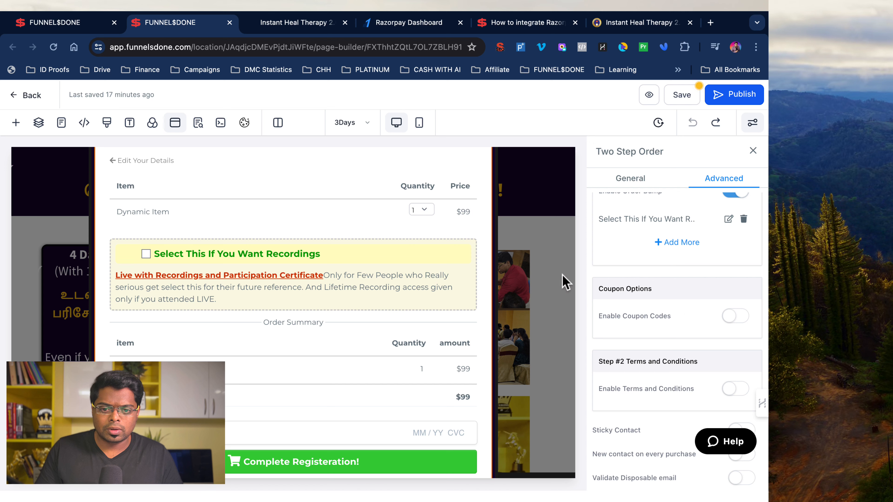
Reword the recordings bump description to 'who are Really serious' and 'access is given only if you attend LIVE.'
click(728, 226)
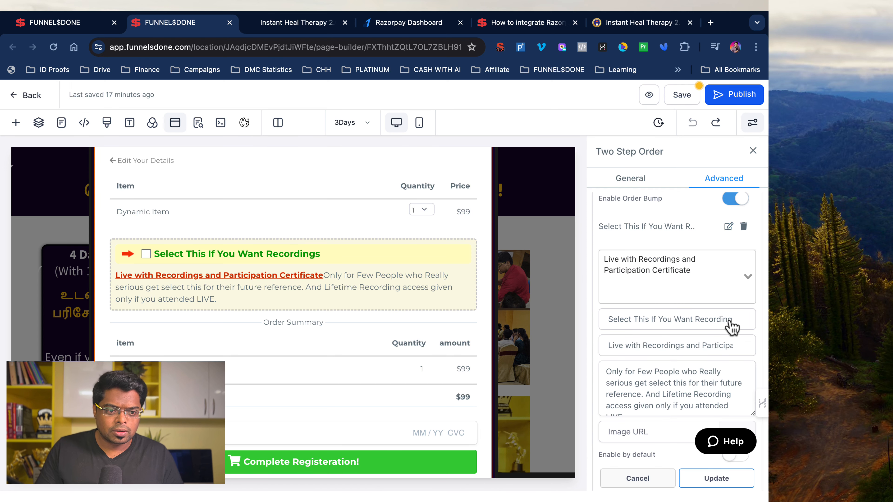
scroll(717, 362, down, 1)
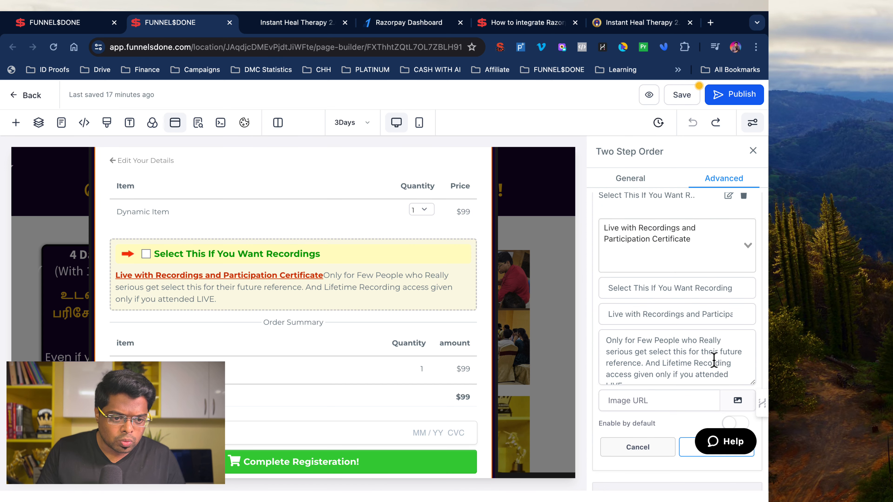
click(696, 340)
text(are)
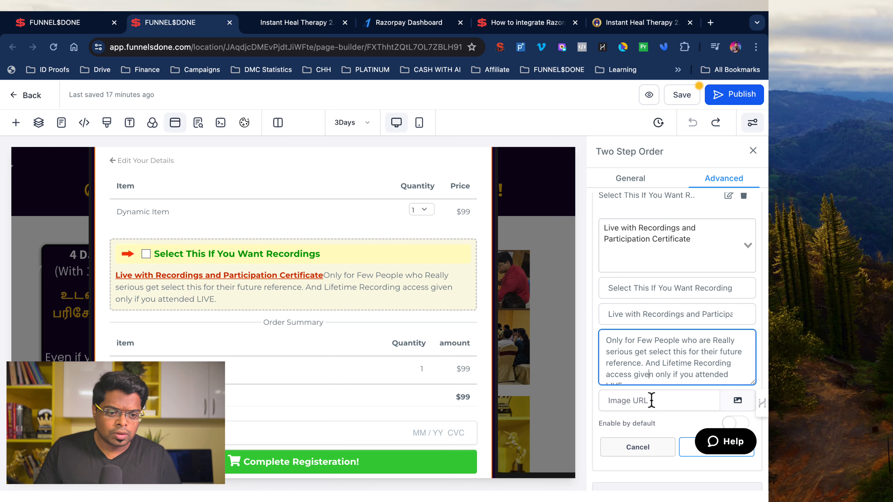
key(Left)
key(Left)
key(Left)
key(Left)
text(is)
scroll(680, 355, down, 1)
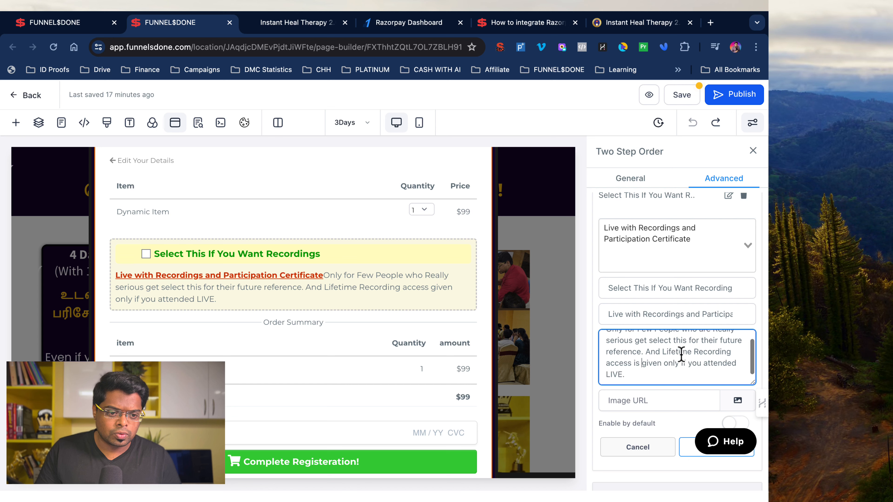
click(739, 364)
key(BackSpace)
key(BackSpace)
key(BackSpace)
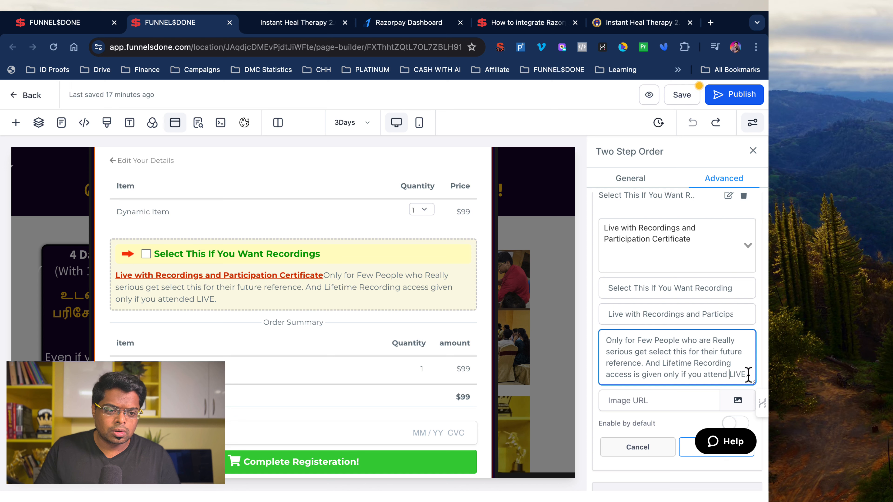
mouse_move(754, 396)
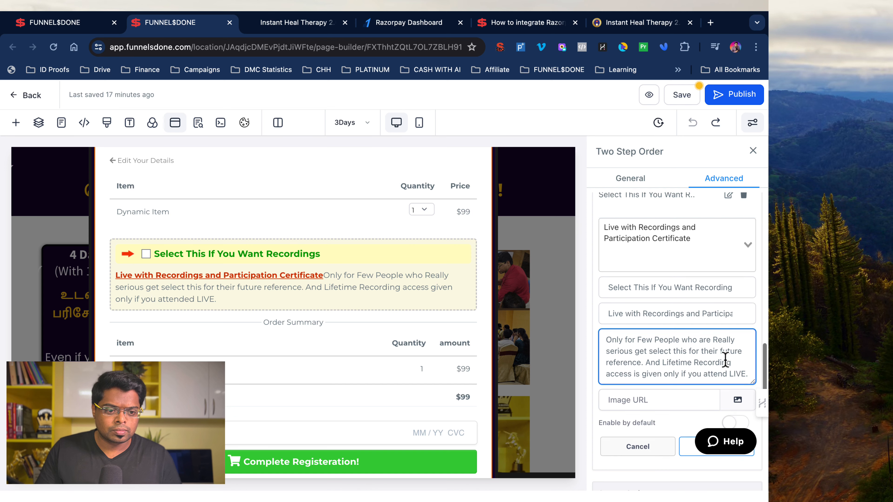
scroll(714, 355, down, 2)
click(714, 383)
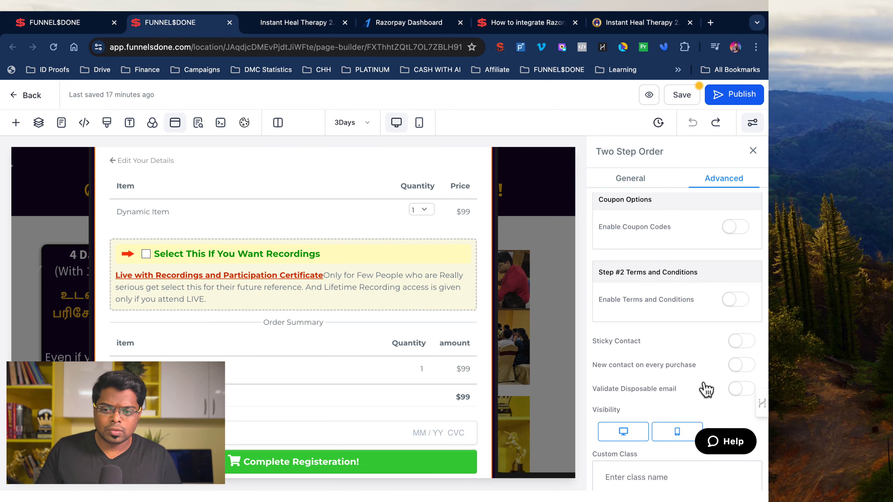
Check the $99 order summary and tick the recordings order bump in the preview
scroll(652, 329, down, 2)
scroll(431, 383, down, 2)
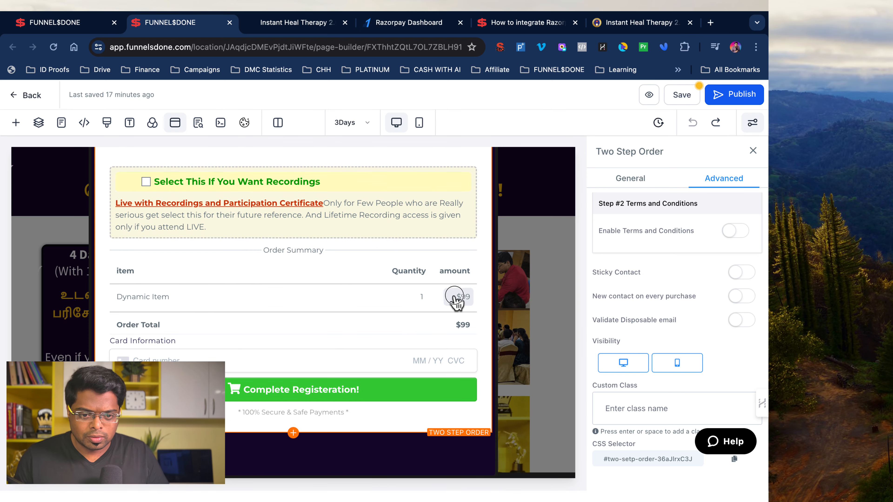
double_click(463, 303)
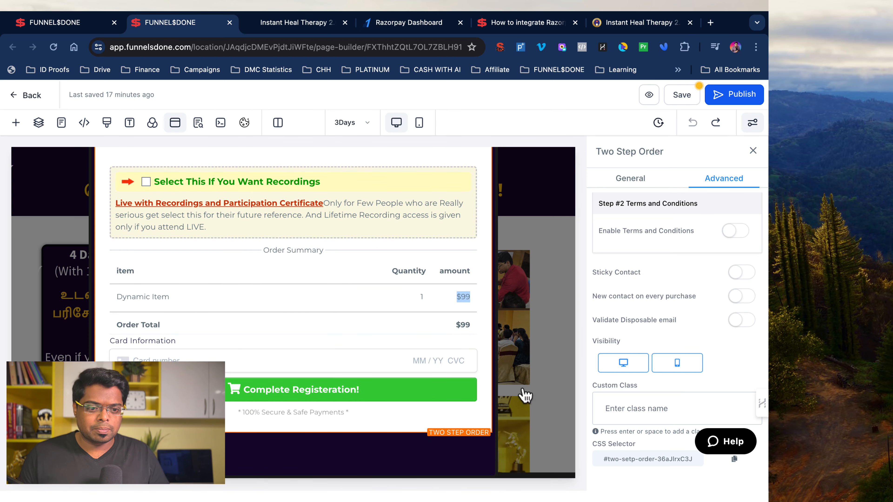
scroll(446, 318, up, 4)
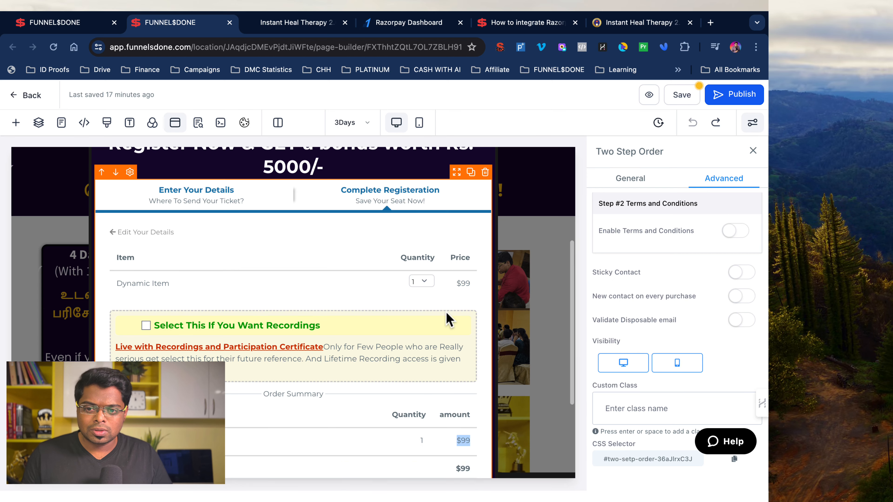
click(146, 328)
Add a second, blank order bump entry under Order Bump Options
scroll(146, 330, down, 2)
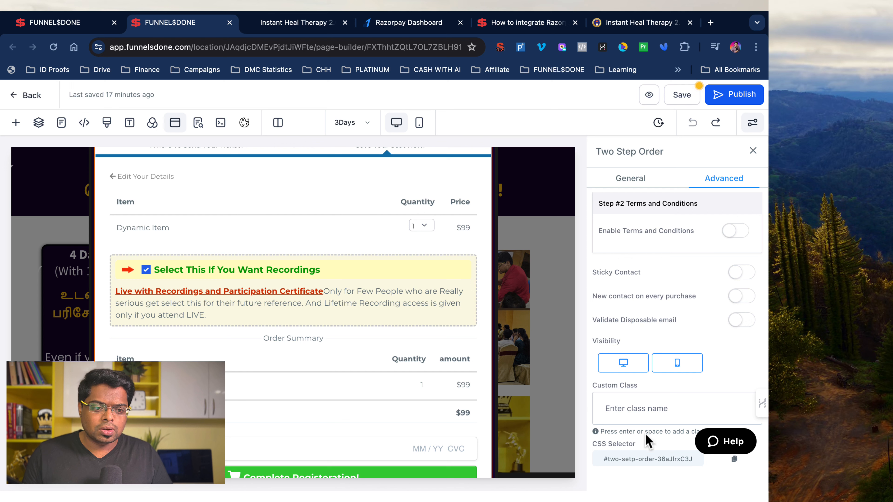
scroll(644, 228, up, 8)
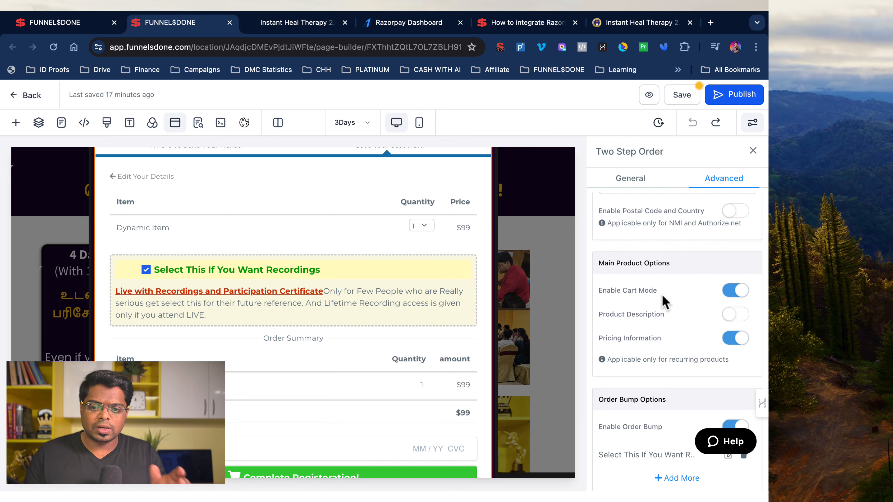
scroll(665, 301, down, 1)
scroll(666, 301, down, 5)
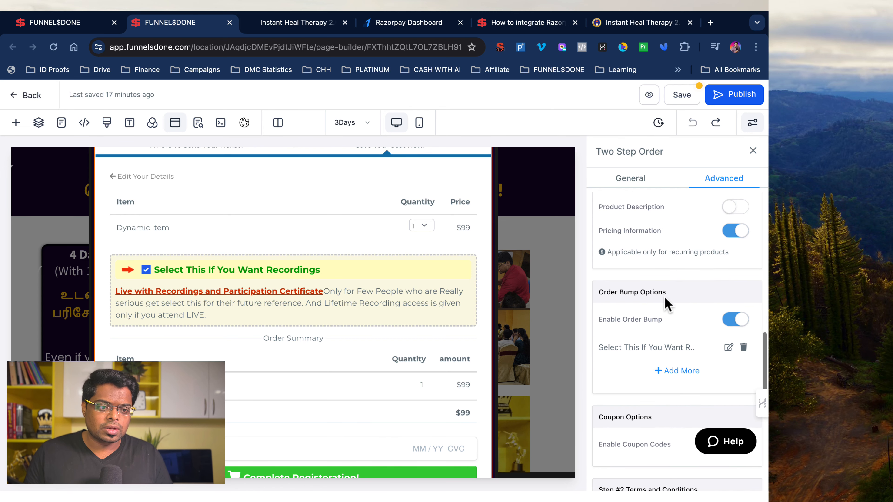
click(681, 374)
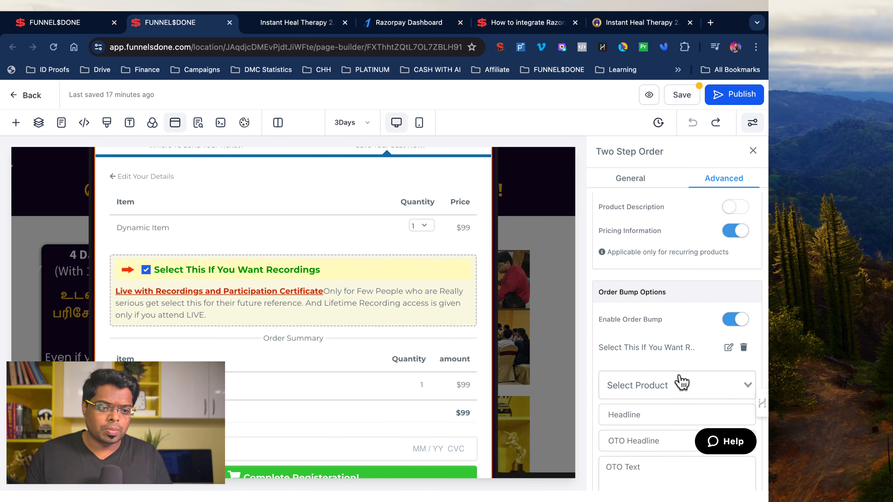
Give the recordings order bump the certification image from the media library and save it
click(729, 354)
scroll(728, 352, down, 8)
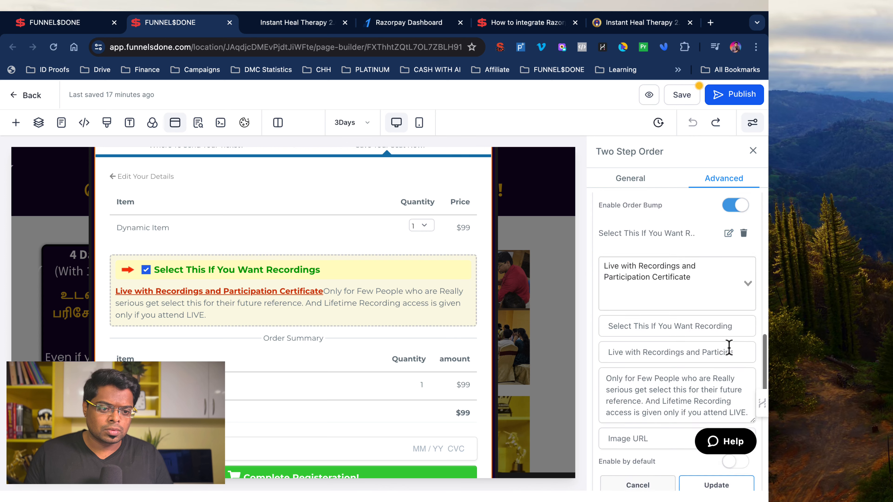
click(659, 319)
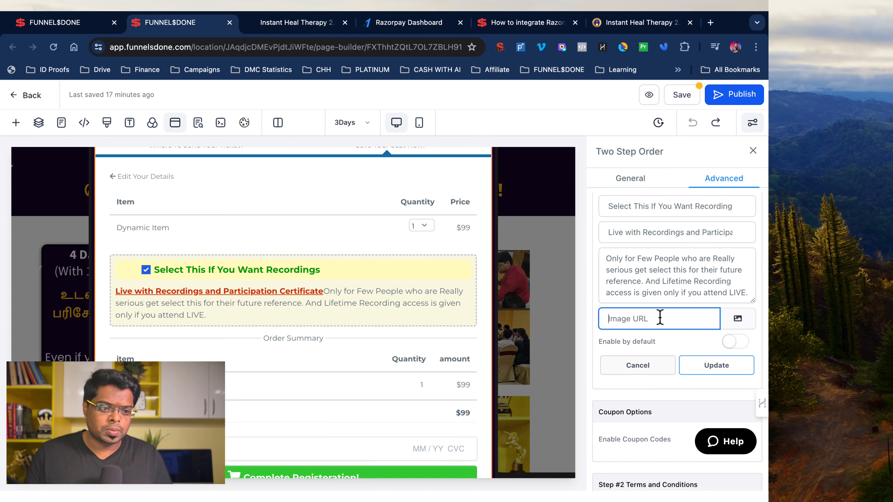
click(737, 318)
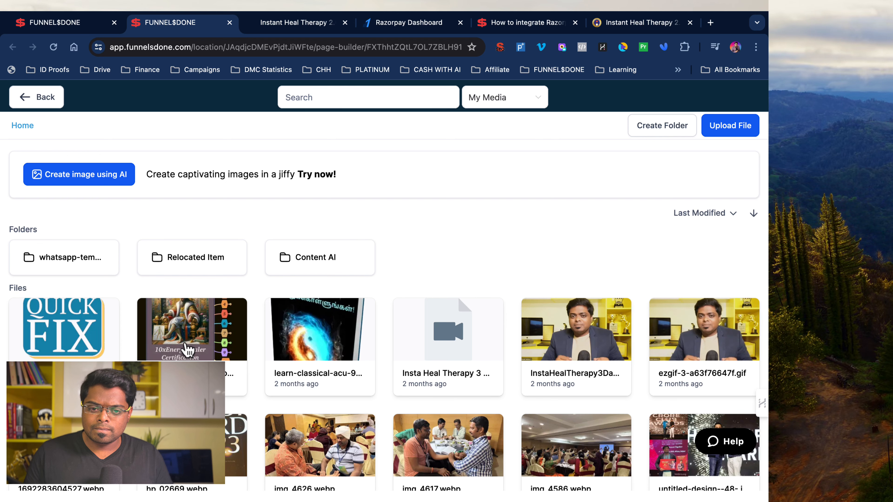
click(186, 350)
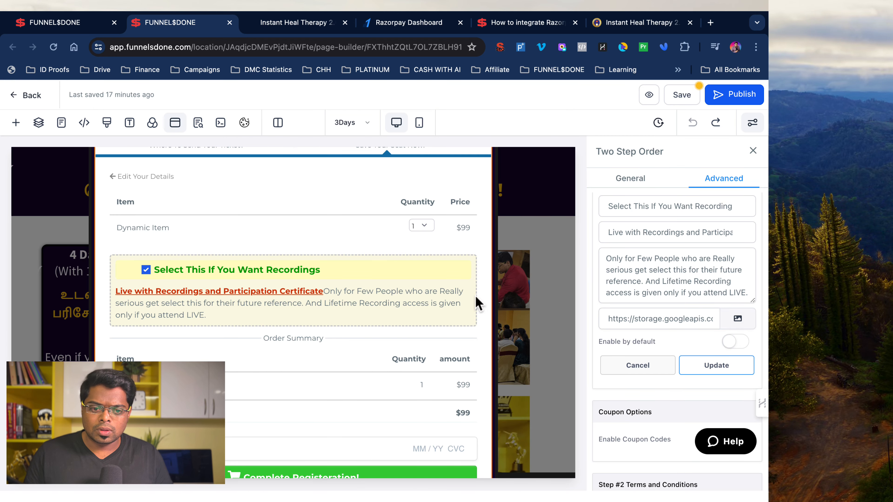
click(701, 367)
Reopen the recordings order bump's details in Order Bump Options
scroll(699, 362, down, 7)
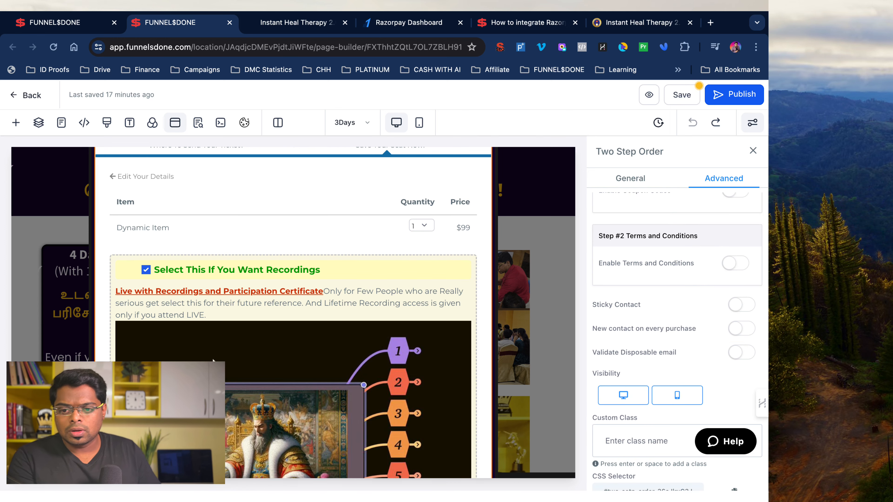
scroll(264, 438, down, 5)
scroll(263, 437, down, 8)
scroll(263, 438, up, 9)
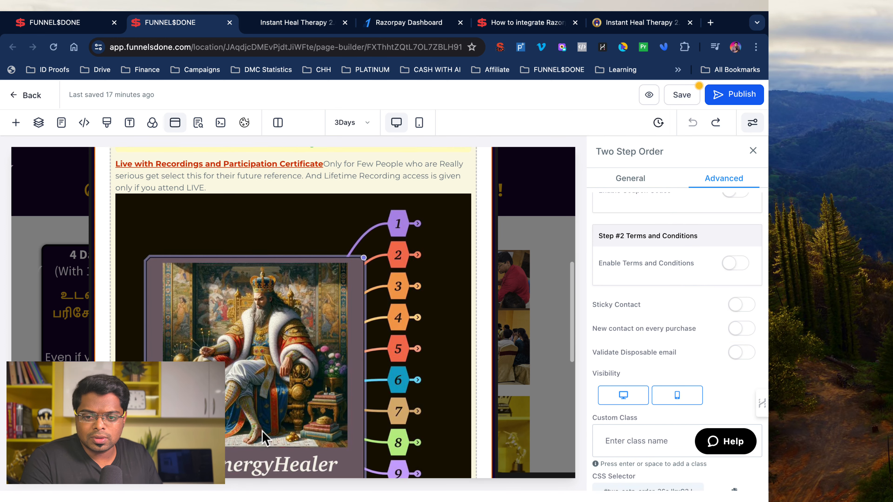
scroll(264, 438, down, 1)
scroll(263, 433, down, 5)
scroll(263, 433, up, 5)
scroll(262, 433, down, 10)
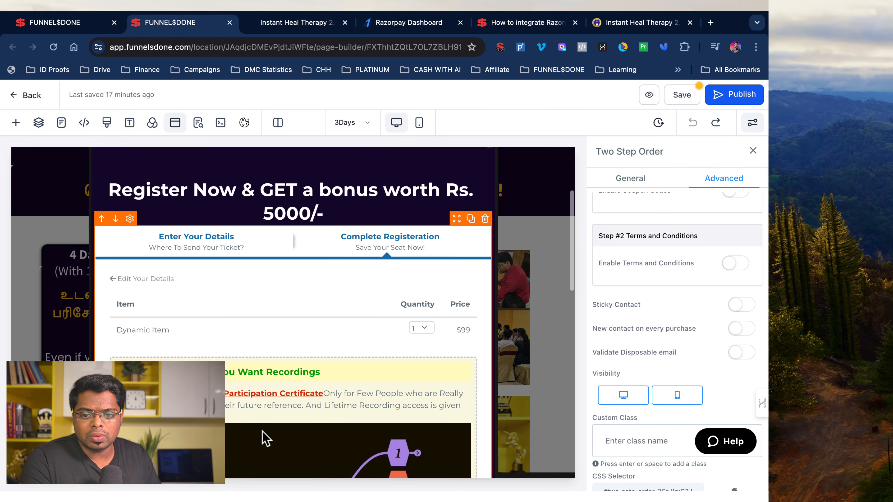
scroll(264, 435, up, 8)
scroll(264, 435, down, 5)
scroll(262, 430, up, 8)
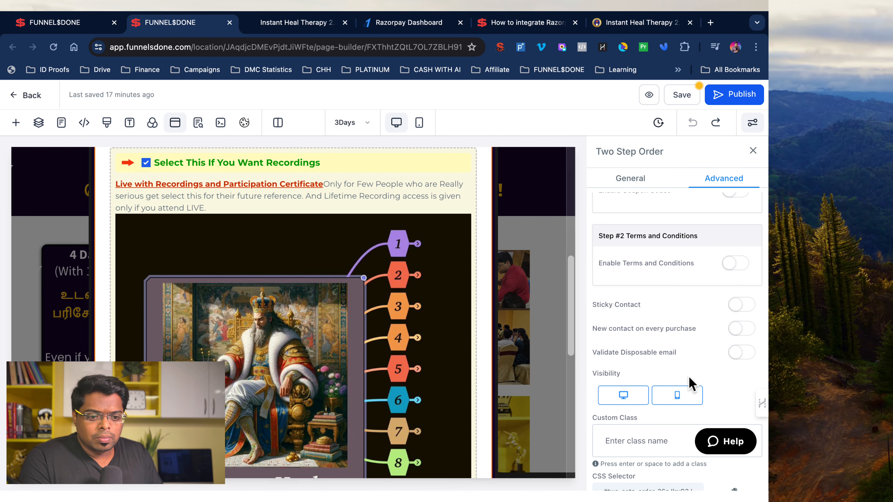
scroll(689, 380, down, 1)
scroll(688, 375, up, 6)
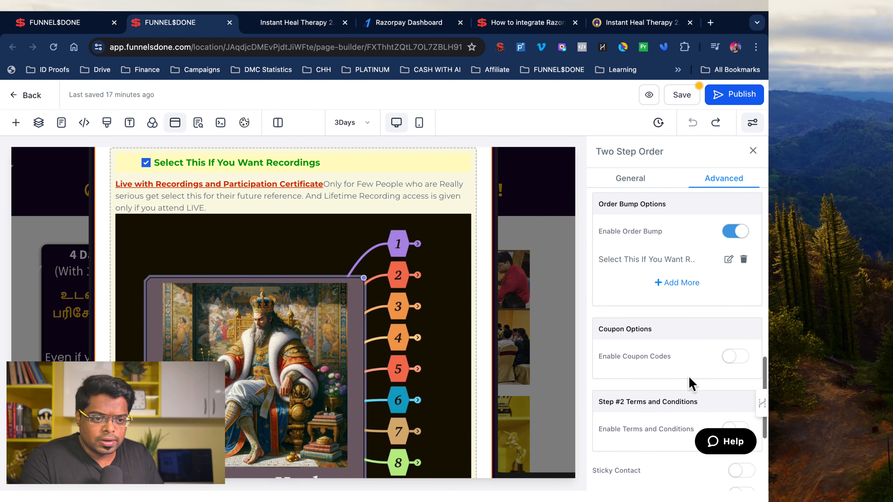
click(729, 282)
scroll(708, 341, down, 5)
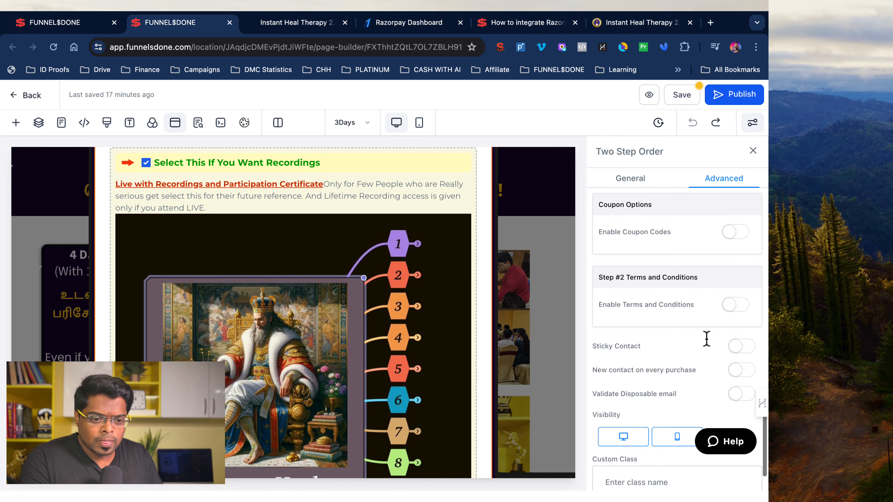
scroll(707, 341, up, 3)
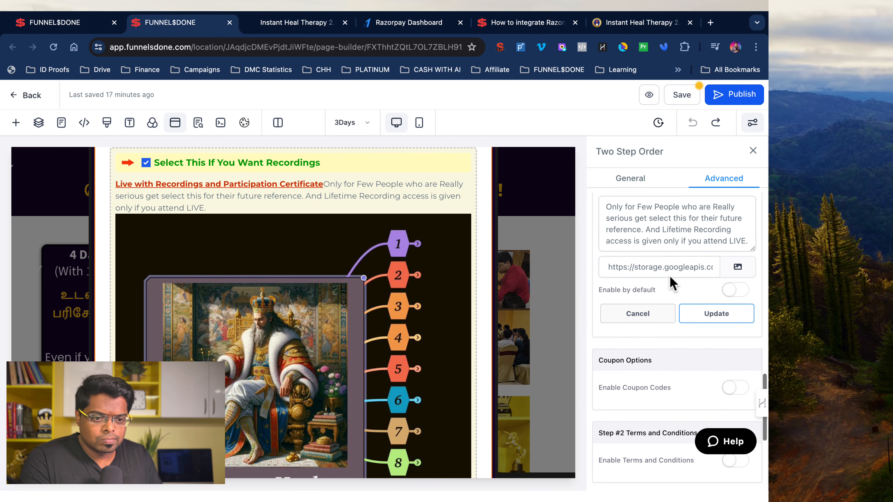
Empty the recordings order bump's Image URL field and update the bump without an image
scroll(668, 280, up, 1)
triple_click(671, 295)
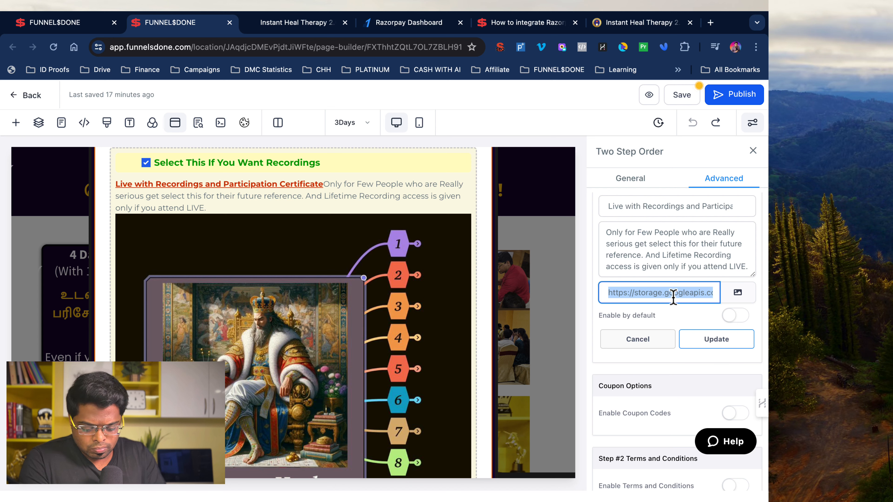
key(BackSpace)
click(654, 319)
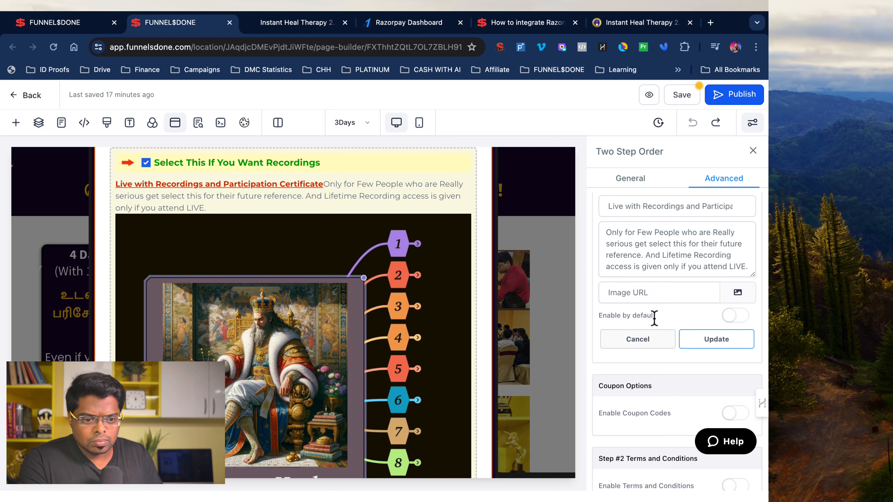
click(701, 348)
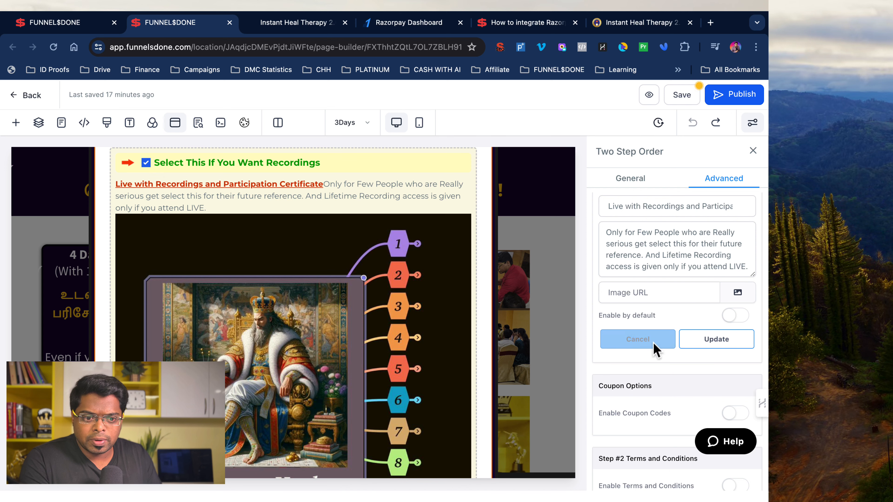
click(717, 347)
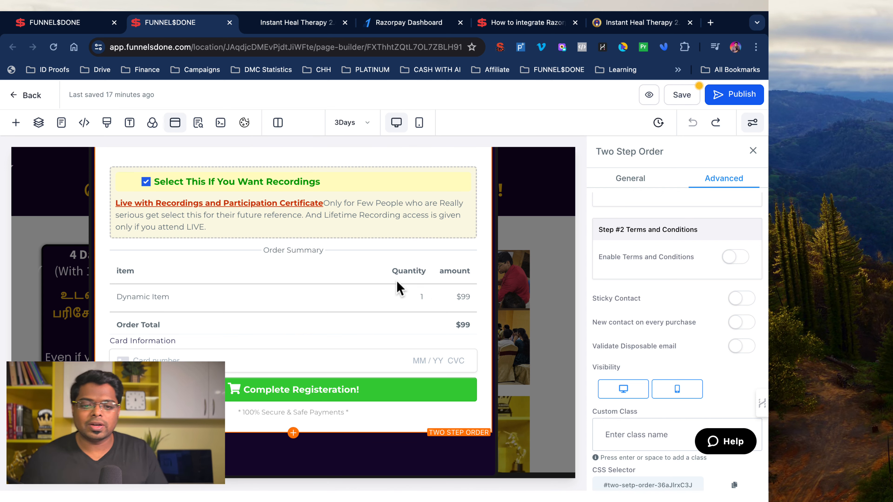
Save the order-form page and publish it live
scroll(658, 324, down, 1)
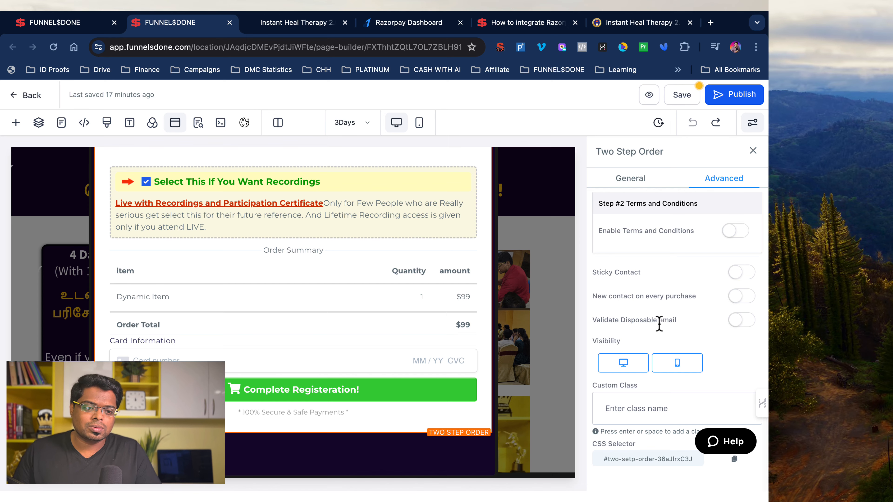
scroll(658, 324, up, 10)
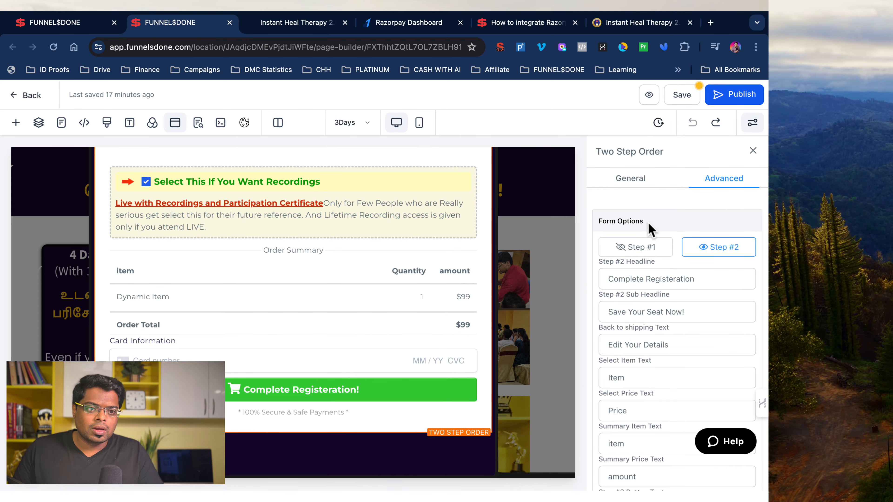
click(682, 94)
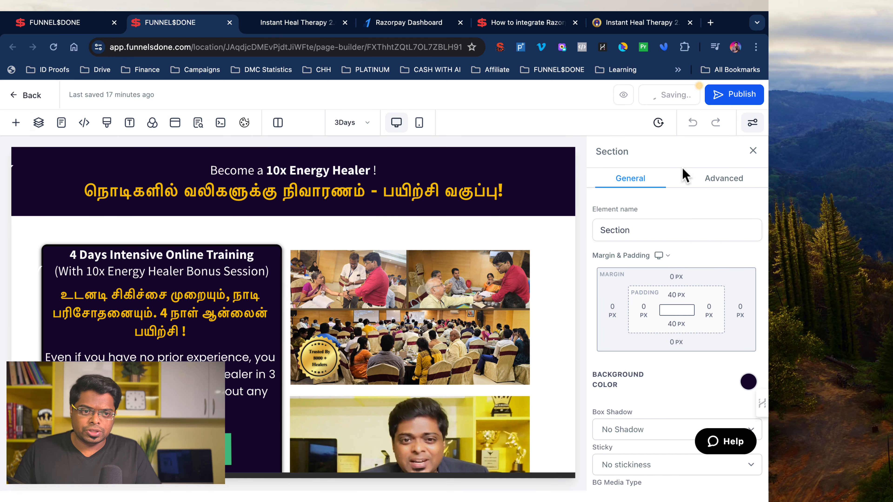
click(739, 100)
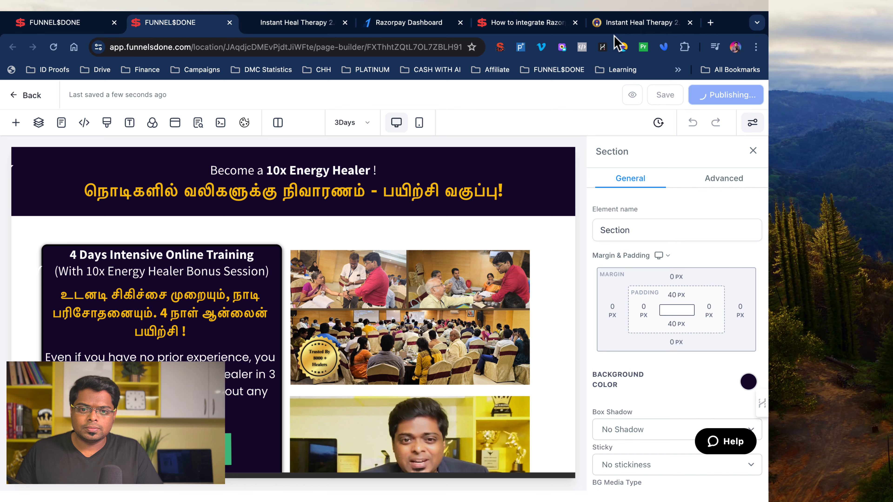
Load the live classicalhealing.com/3days page in the other browser window
key(ctrl+Right)
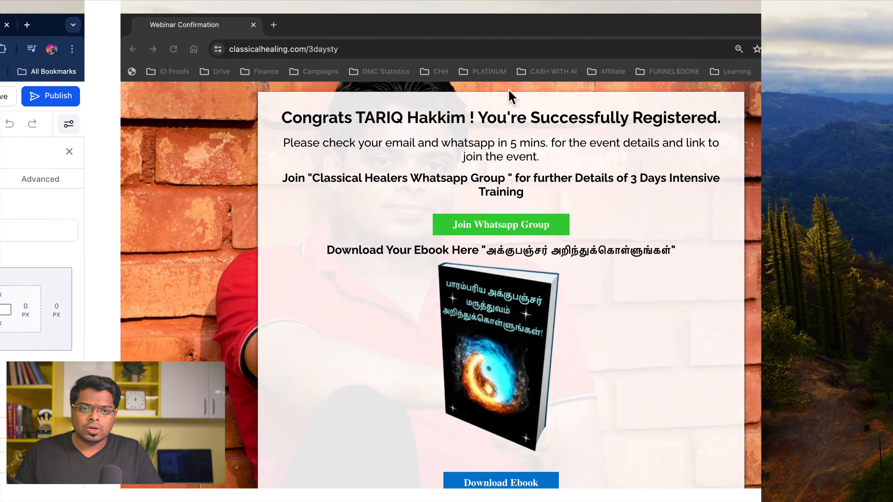
click(174, 47)
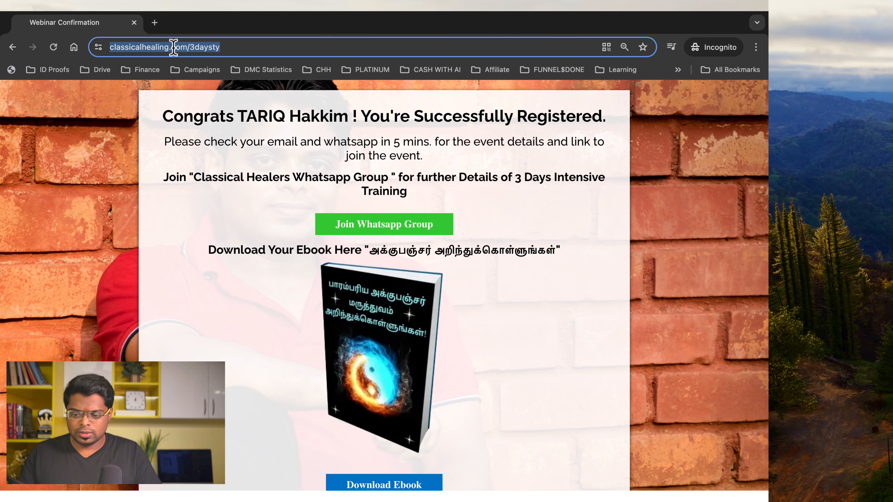
text(cla)
key(Return)
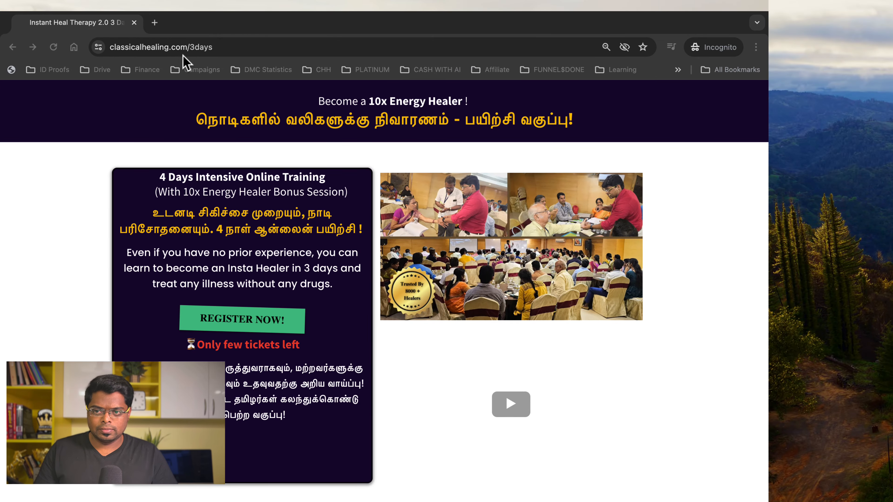
click(213, 47)
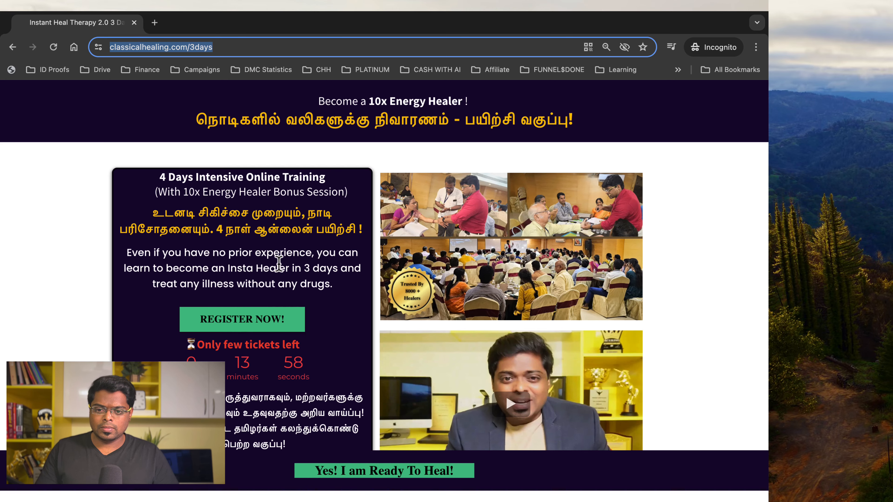
Open Register Now and fill in the name, e-mail and phone number fields for step one
click(237, 323)
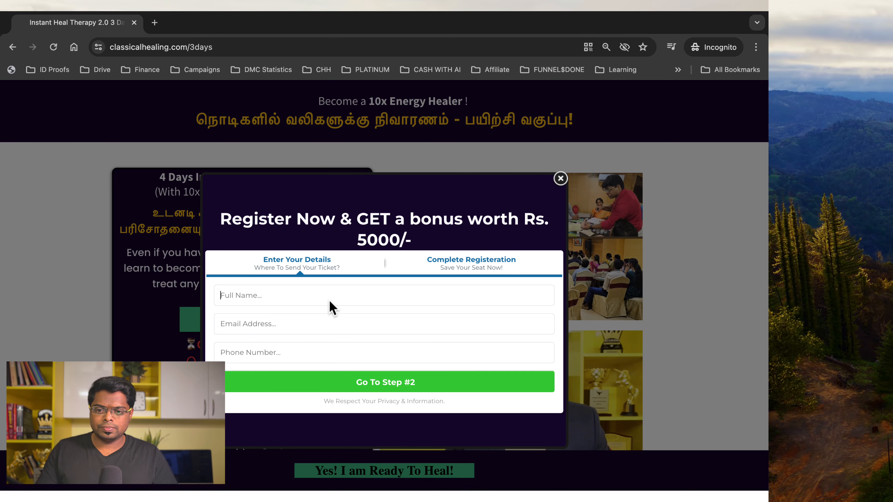
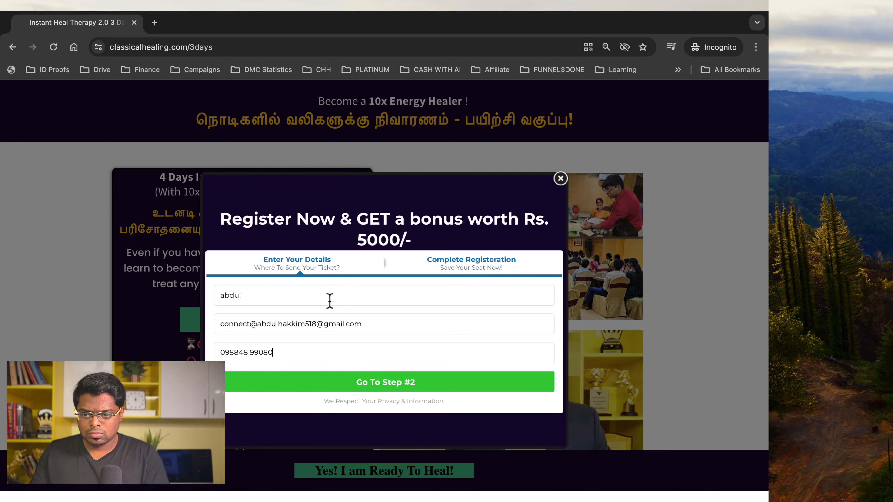
click(369, 374)
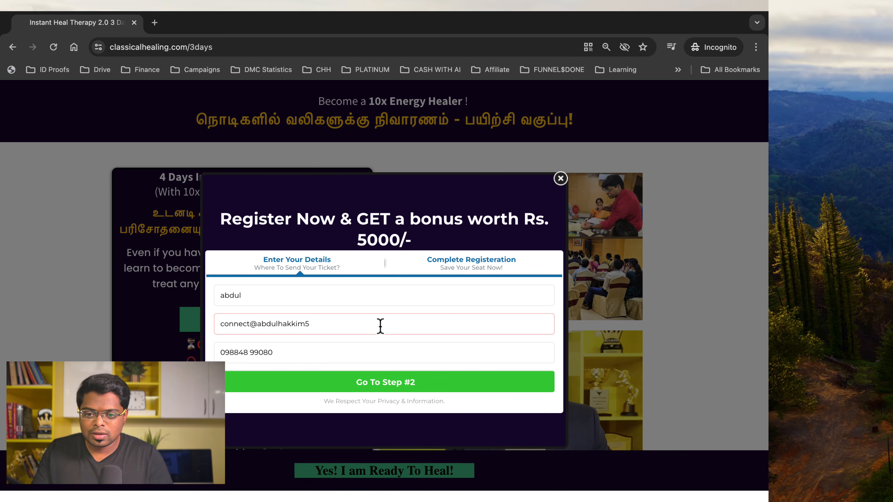
On step two, tick the recordings and certificate bump, raising the total from Rs 297 to Rs 794
click(395, 378)
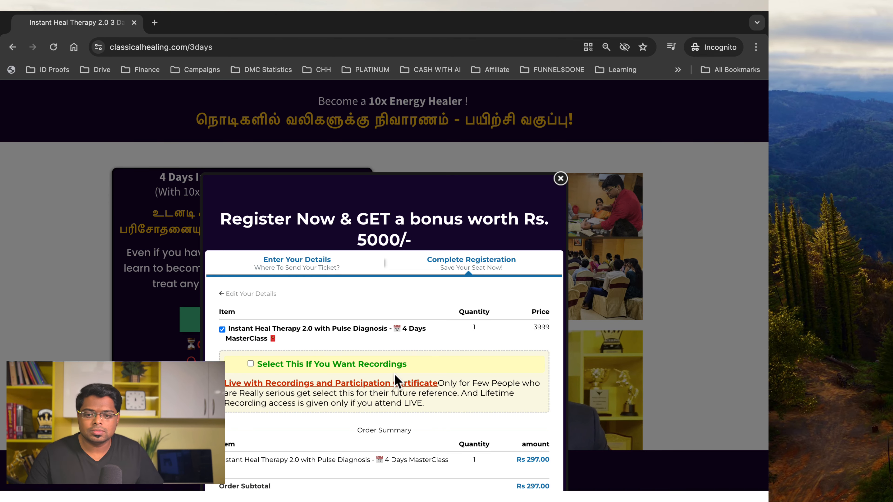
scroll(394, 373, down, 3)
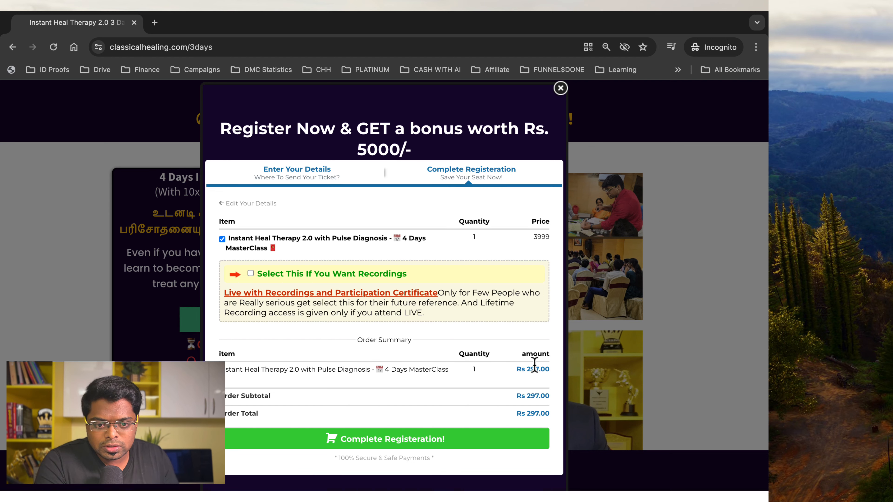
drag(529, 368, 545, 369)
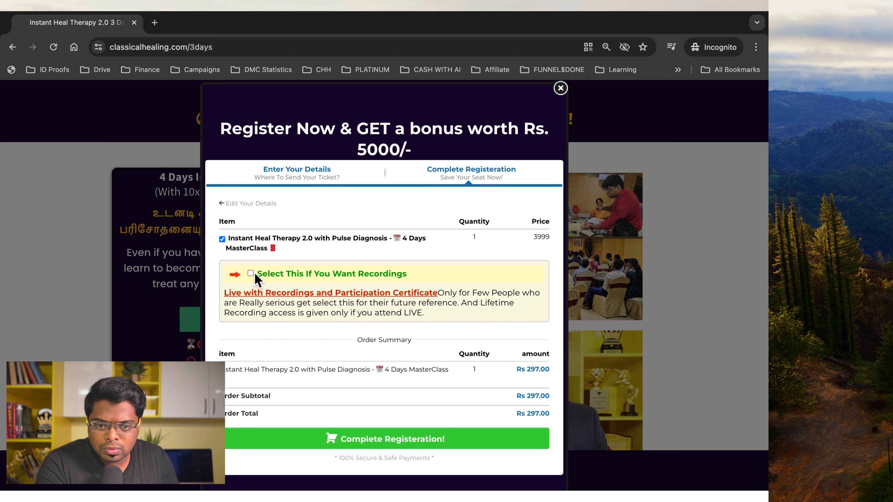
mouse_move(418, 283)
mouse_down()
mouse_move(470, 303)
mouse_move(474, 325)
mouse_move(395, 282)
mouse_move(423, 270)
mouse_up()
click(468, 318)
click(446, 297)
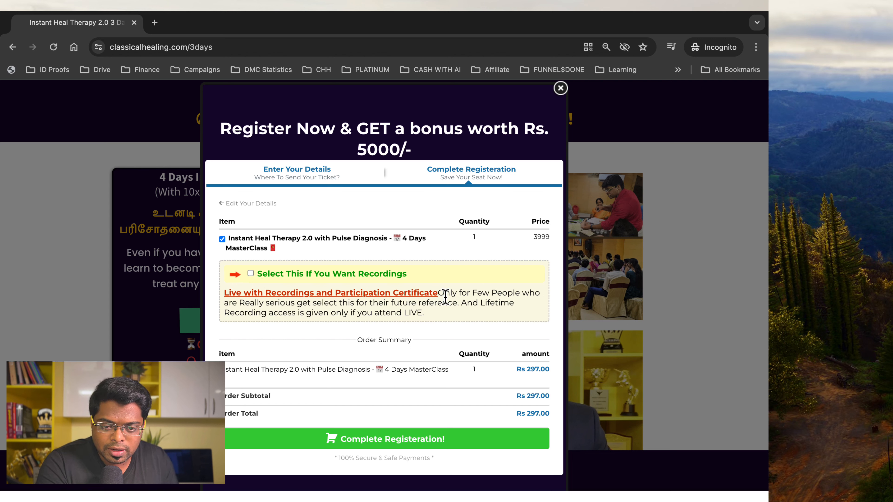
triple_click(417, 278)
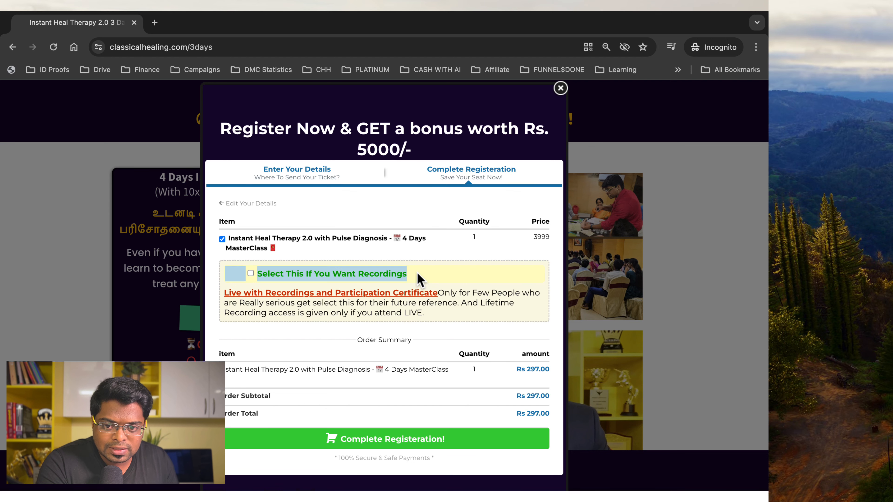
click(250, 274)
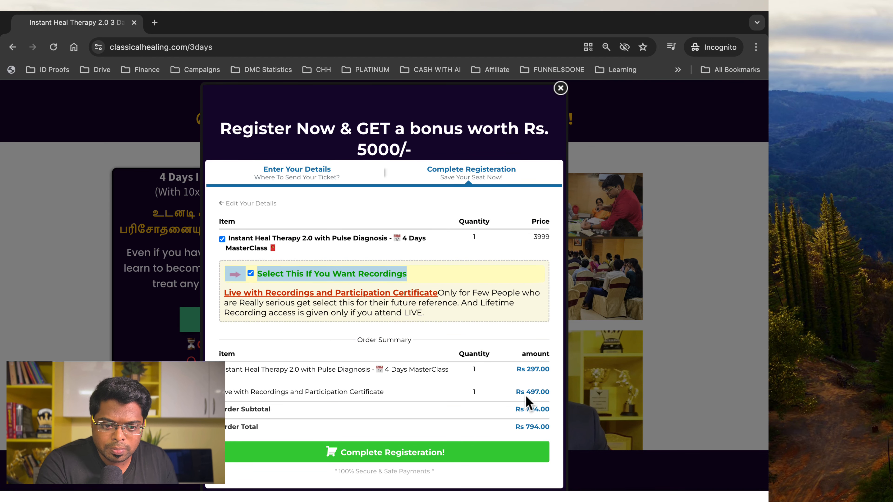
drag(521, 392, 549, 426)
click(548, 423)
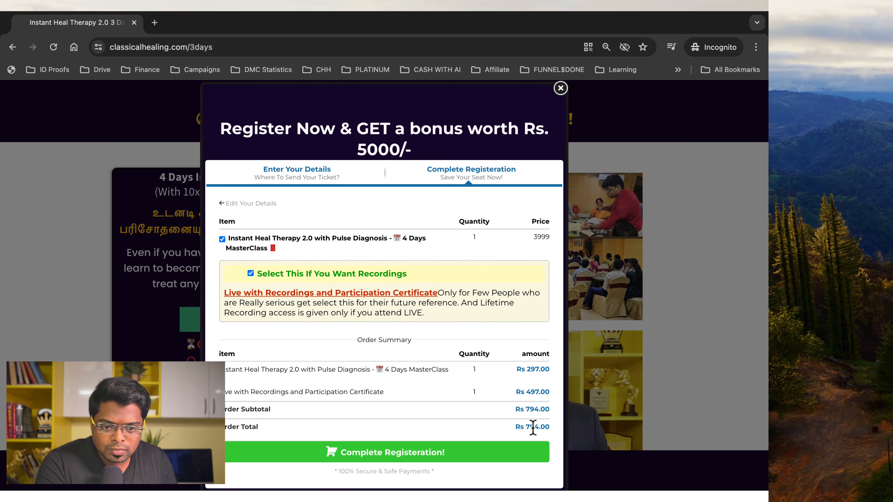
Submit the form and pass the reCAPTCHA by selecting the stairs images and verifying
click(489, 455)
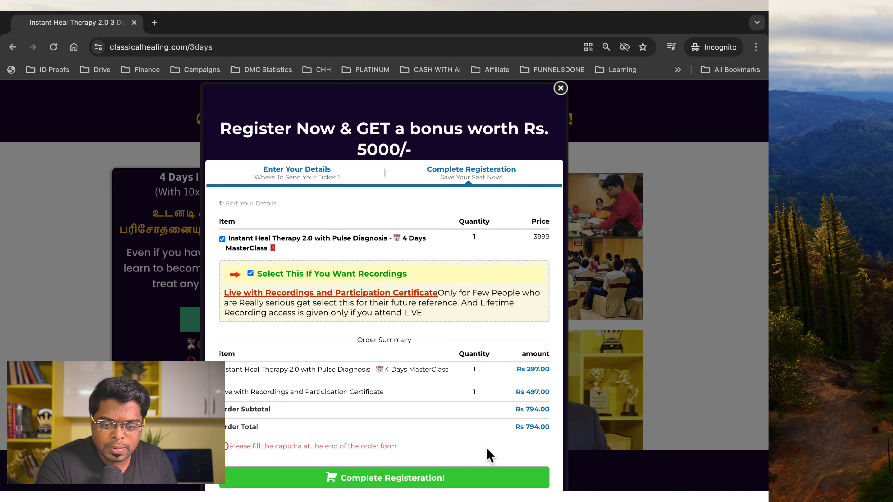
scroll(487, 454, down, 3)
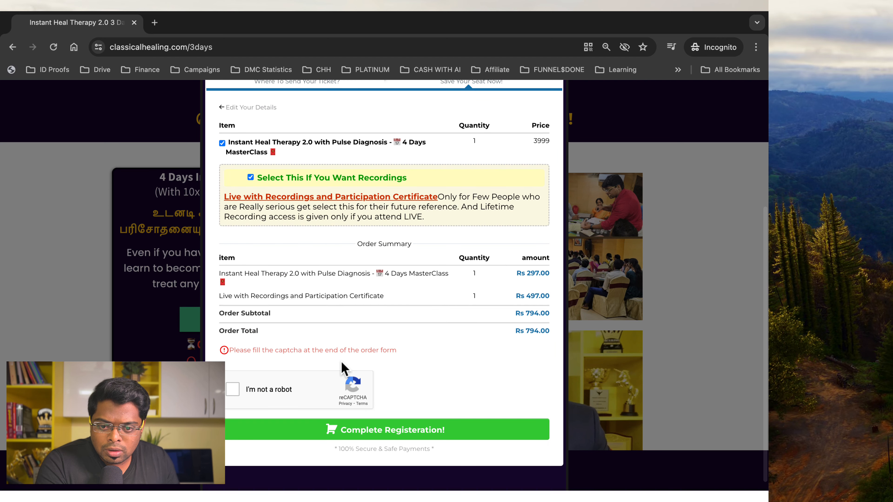
click(234, 391)
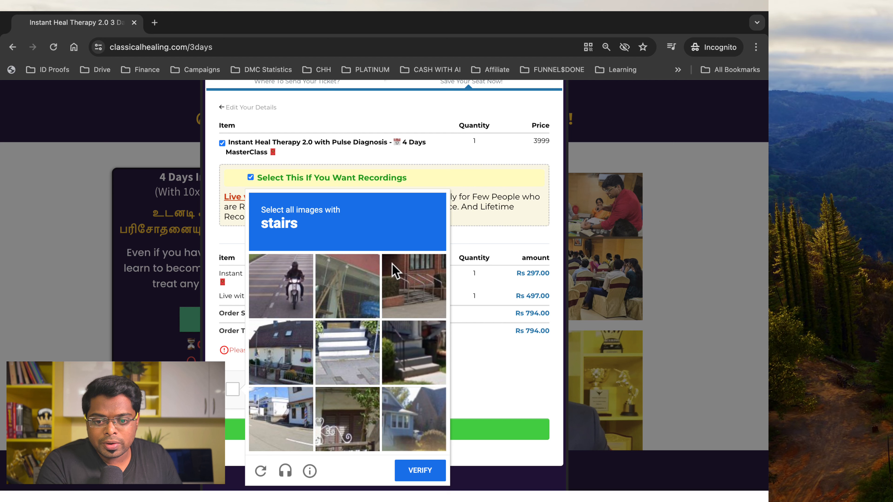
click(349, 361)
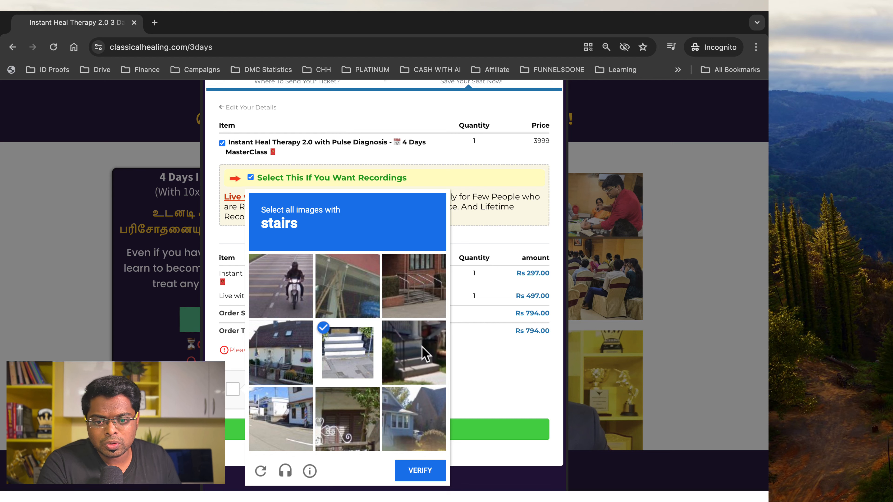
click(436, 366)
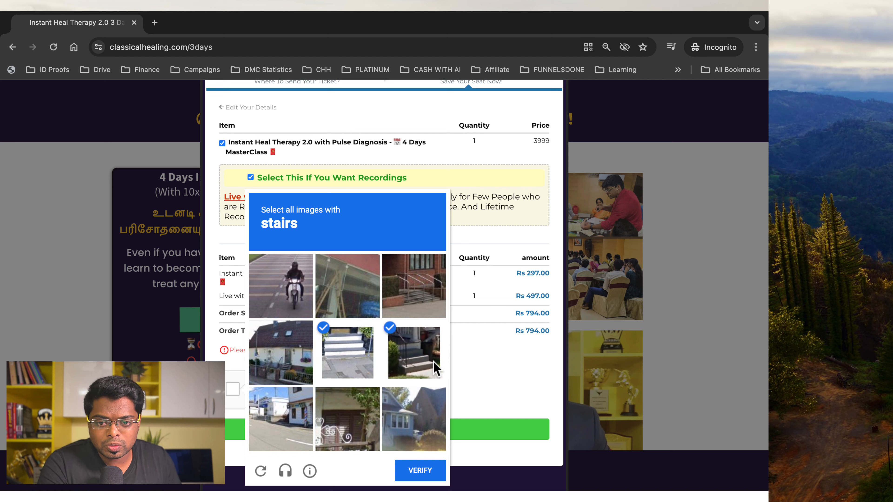
click(421, 306)
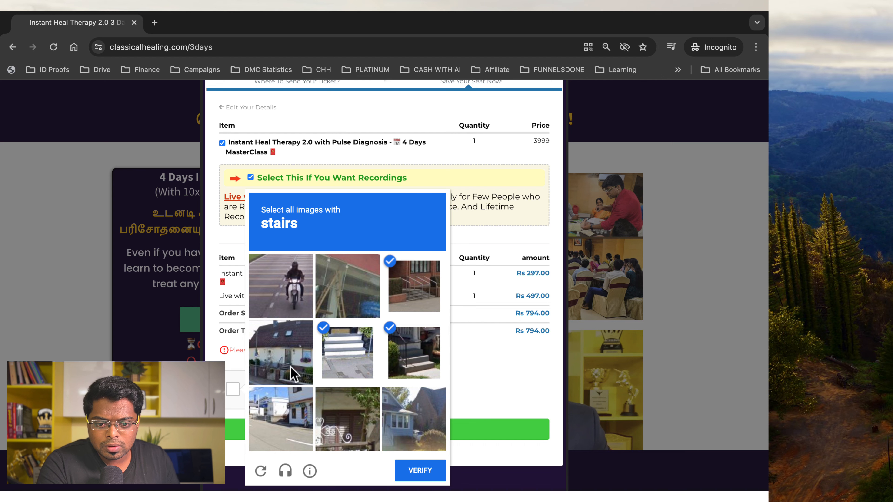
click(302, 374)
click(433, 476)
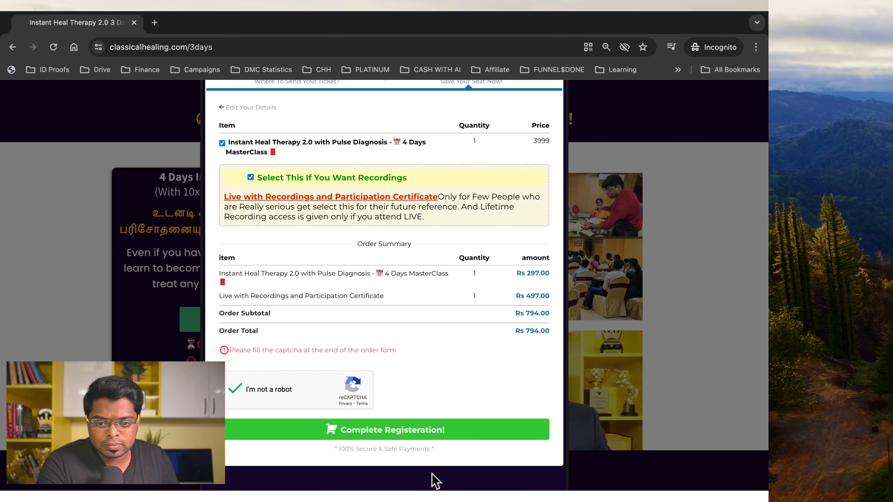
Complete the registration to bring up the ₹794 Razorpay payment options
click(450, 439)
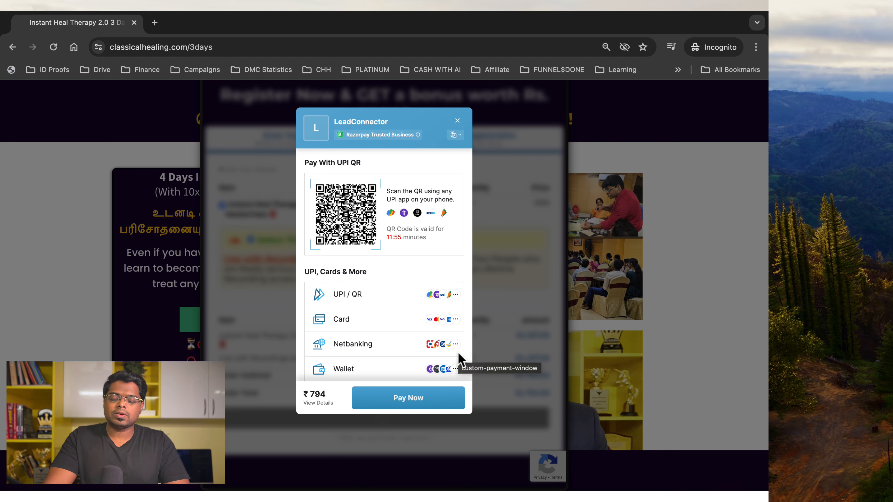
scroll(419, 230, down, 3)
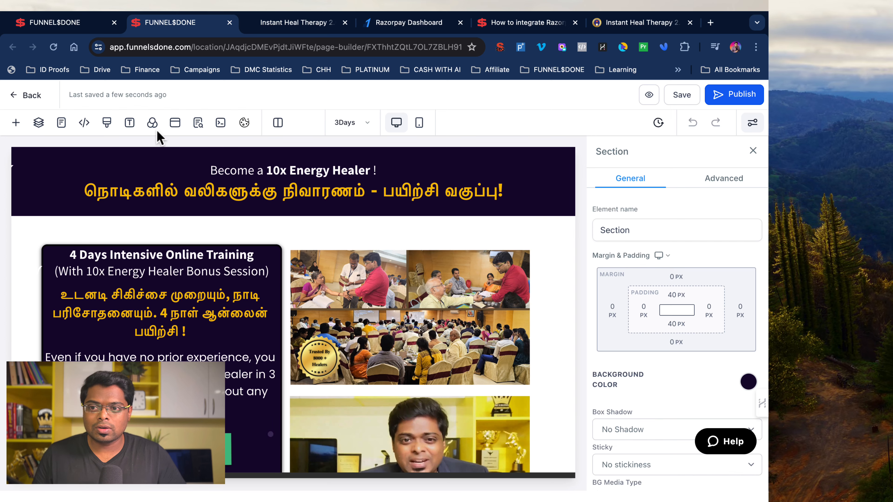
View the IHT 3 Days Masterclass funnel's Sales tab, empty for 2024-05-05 to 2024-06-05
click(77, 25)
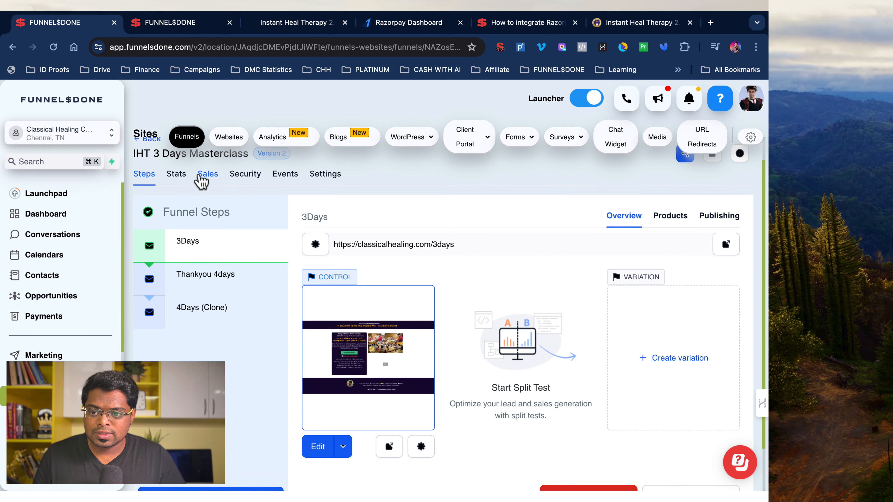
click(207, 174)
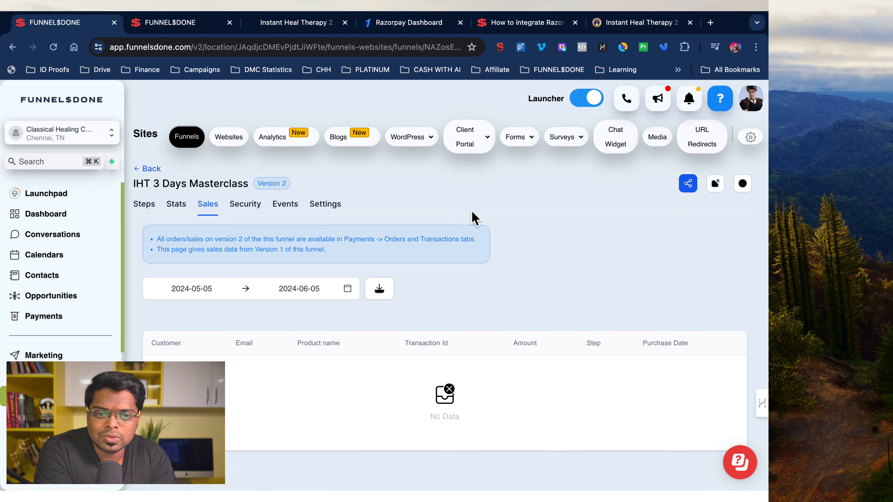
In Payments > Orders, open the contact record of the top ₹794 order
click(67, 317)
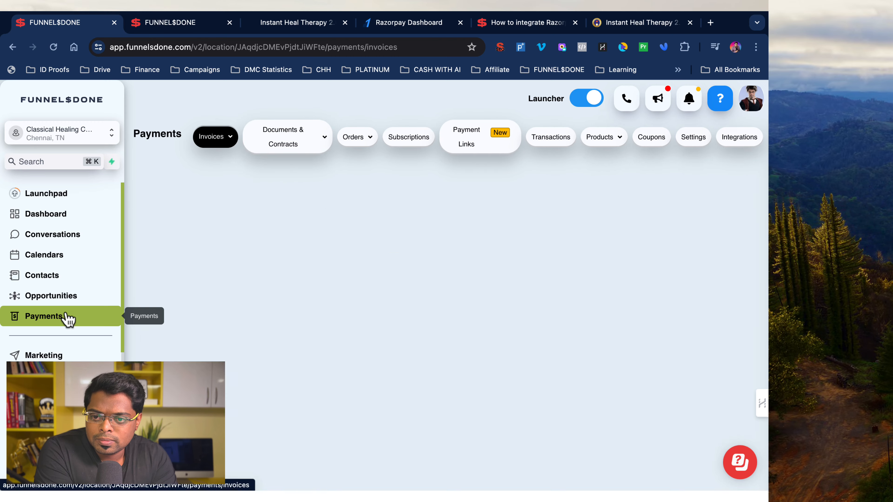
click(354, 135)
click(309, 162)
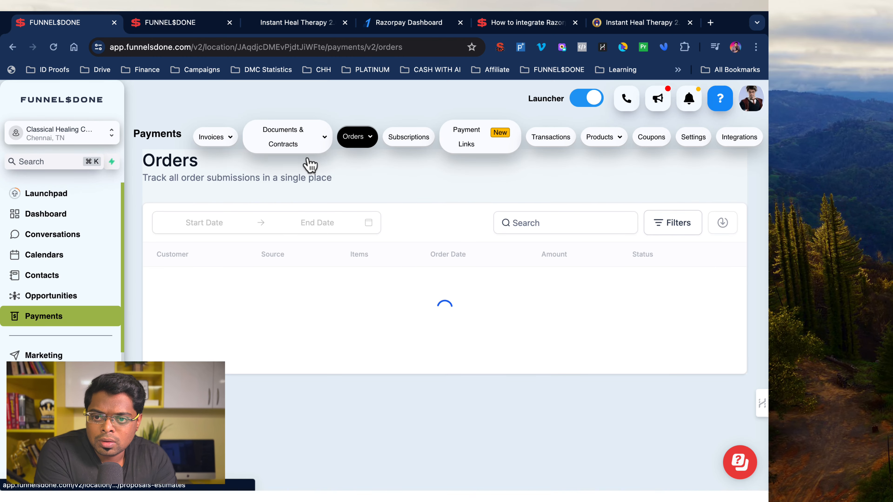
click(354, 138)
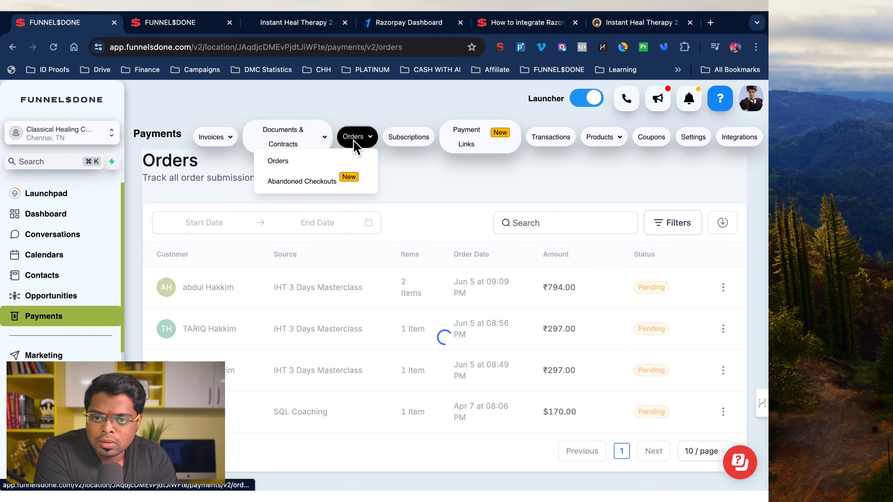
click(335, 163)
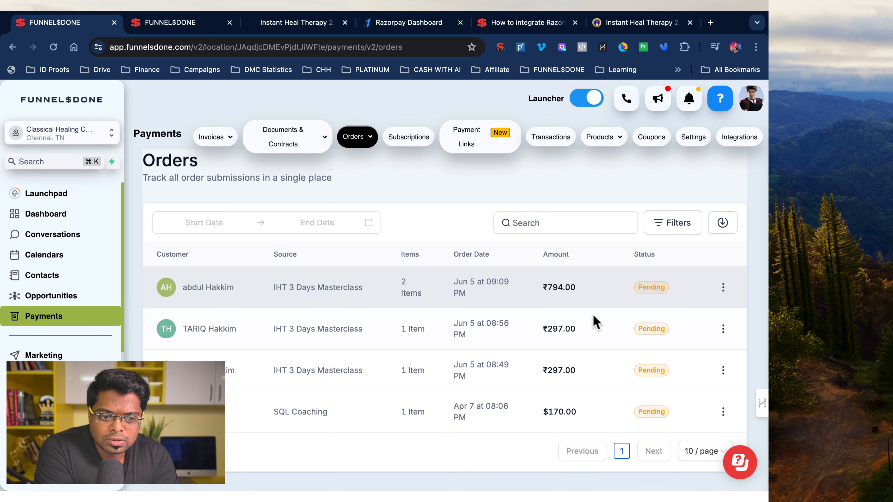
click(208, 287)
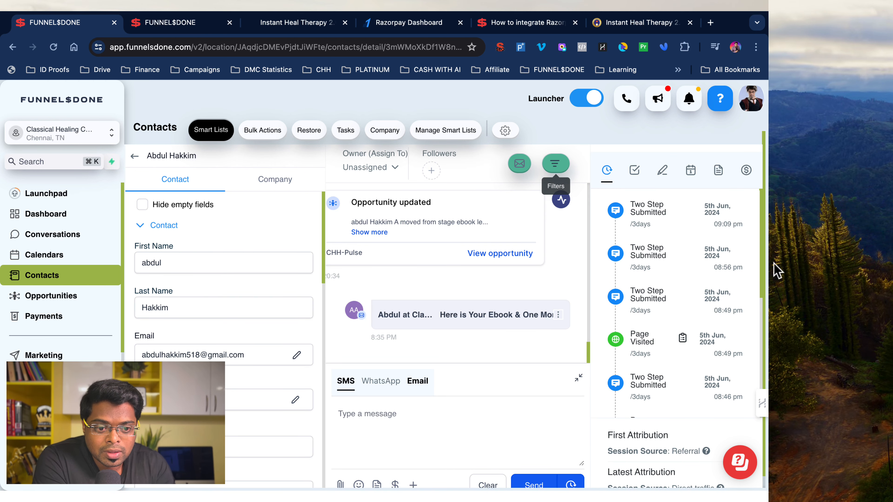
scroll(694, 368, down, 5)
scroll(694, 368, down, 1)
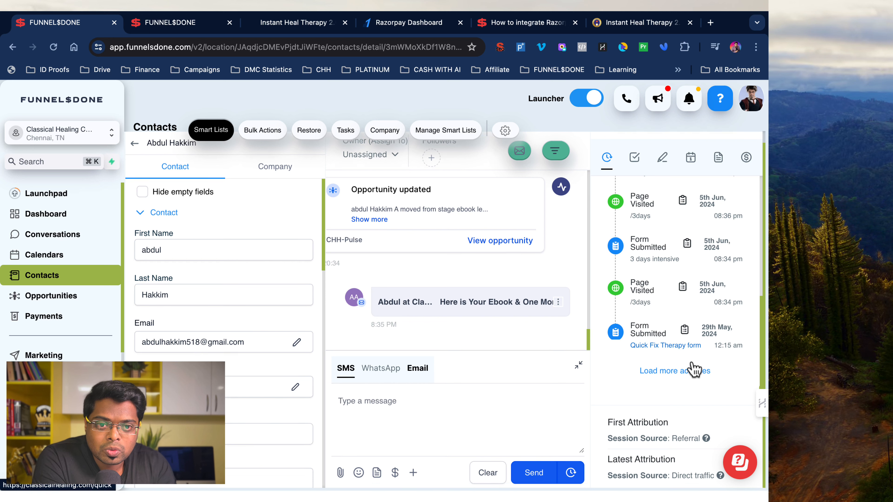